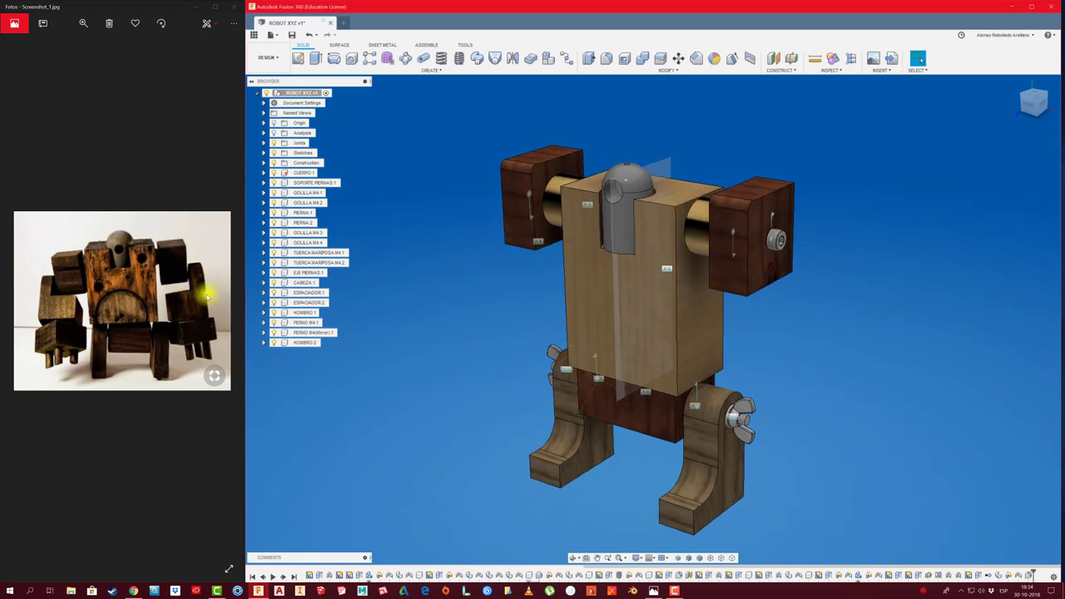
Step: Add a new component named BRAZO to the robot's root and begin a sketch
right_click(289, 92)
left_click(317, 99)
type("BRAZO1")
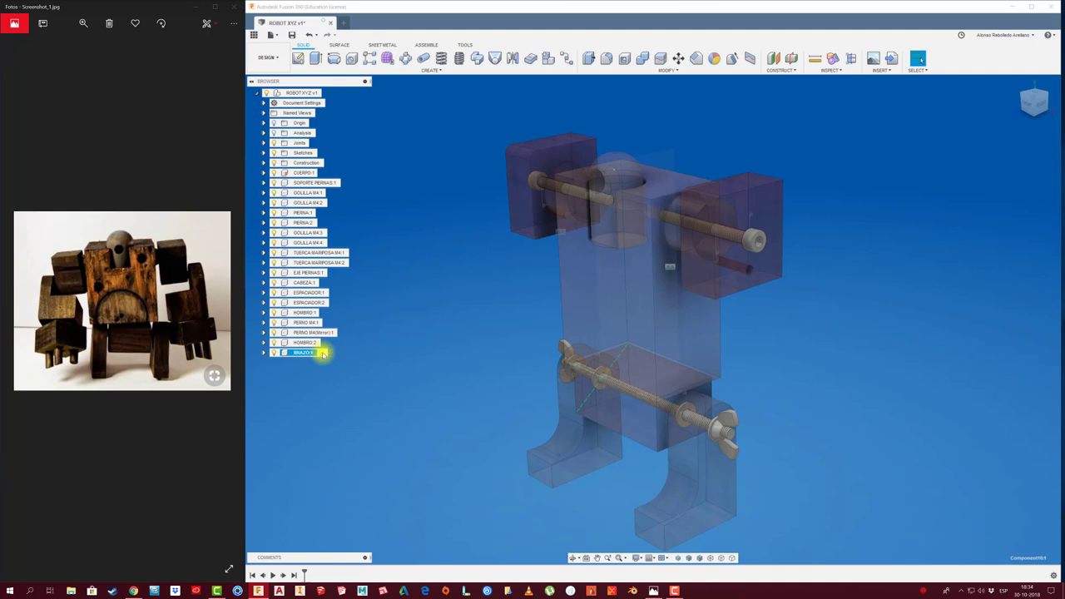
key("Return")
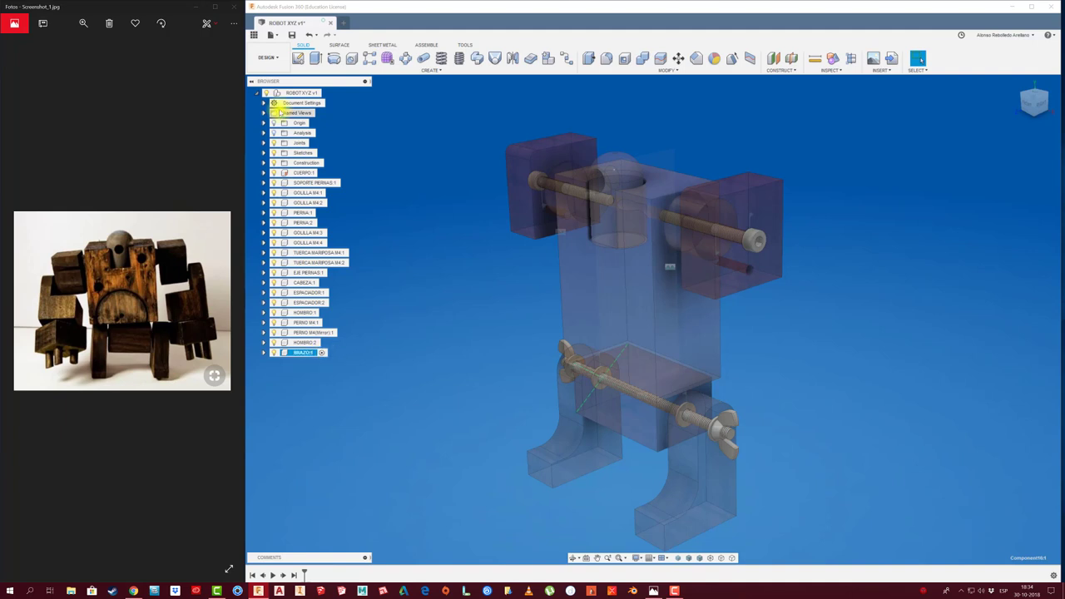
left_click(298, 58)
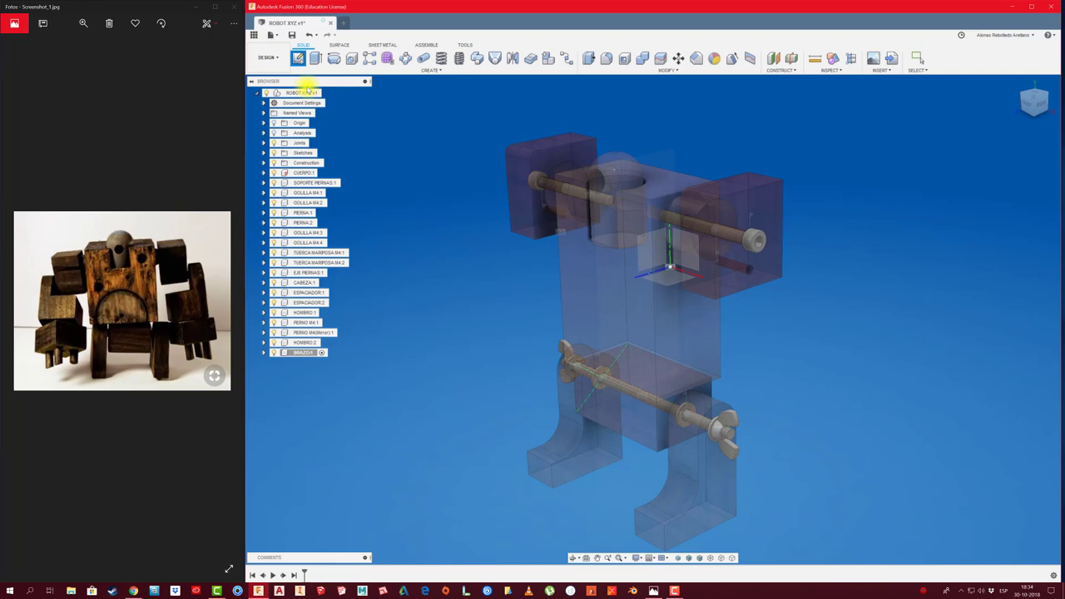
Step: Sketch on the shoulder face with a centre-diameter circle centred on the small lower hole
left_click(767, 268)
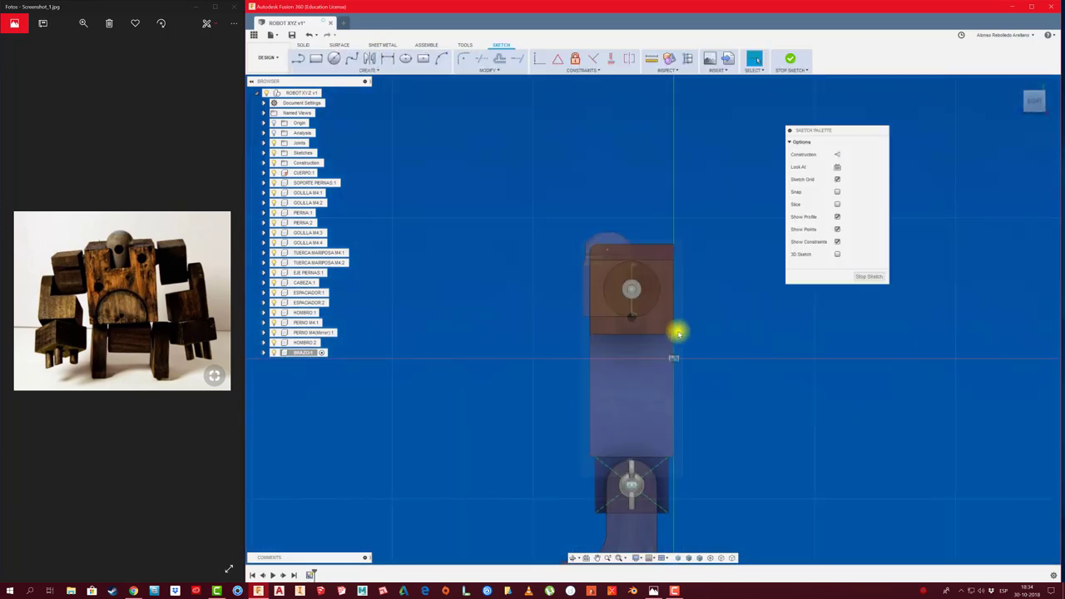
scroll(642, 311, "up", 2)
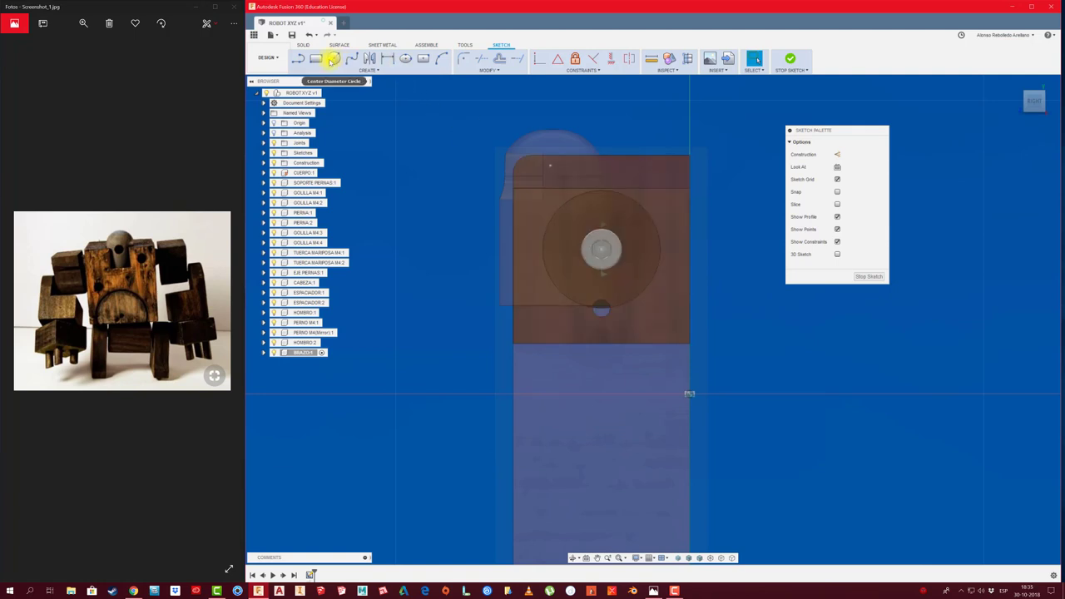
left_click(334, 59)
scroll(600, 312, "up", 1)
scroll(601, 312, "up", 1)
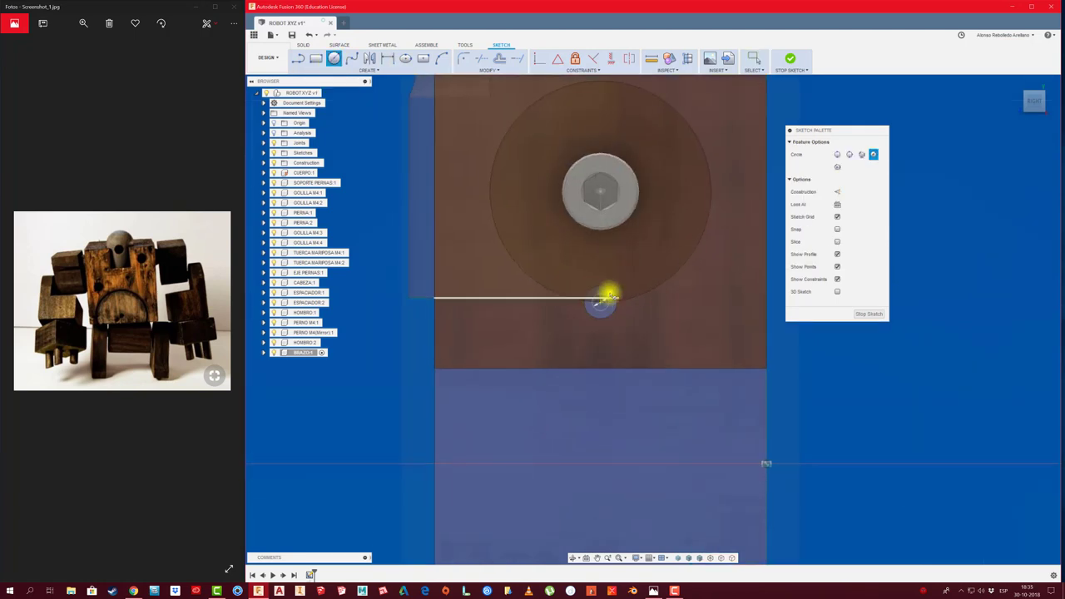
left_click(600, 302)
left_click(611, 292)
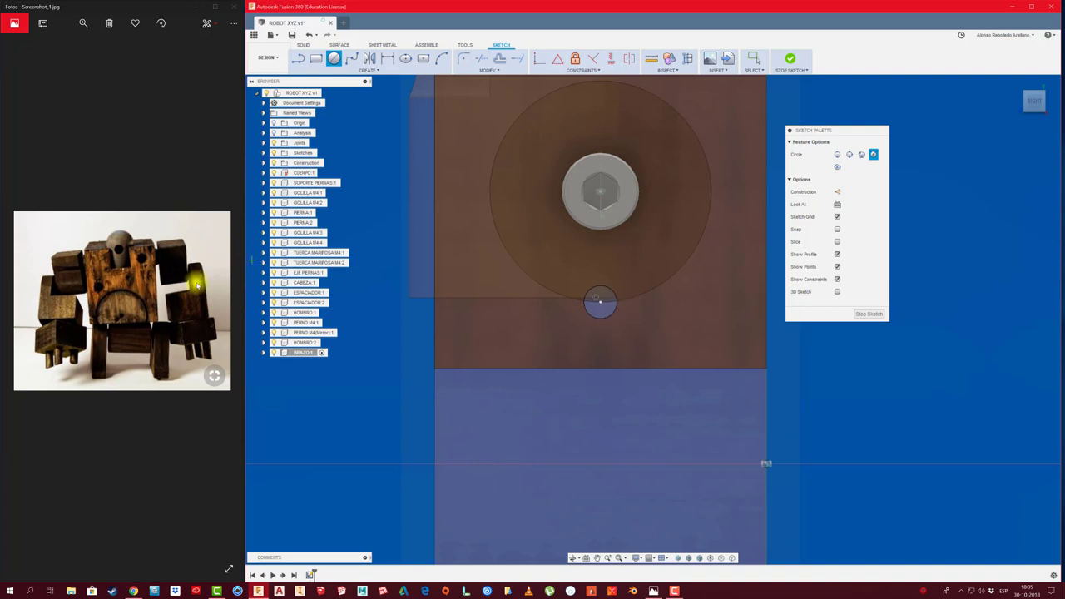
left_click(600, 301)
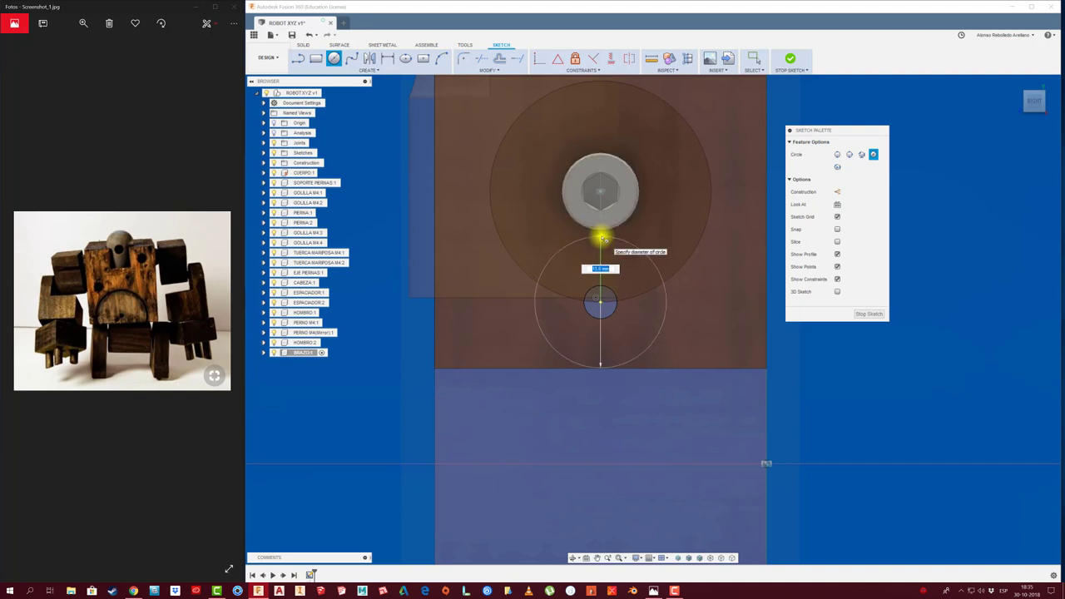
Step: Set the circle's diameter to 12 mm
type("10")
key("Tab")
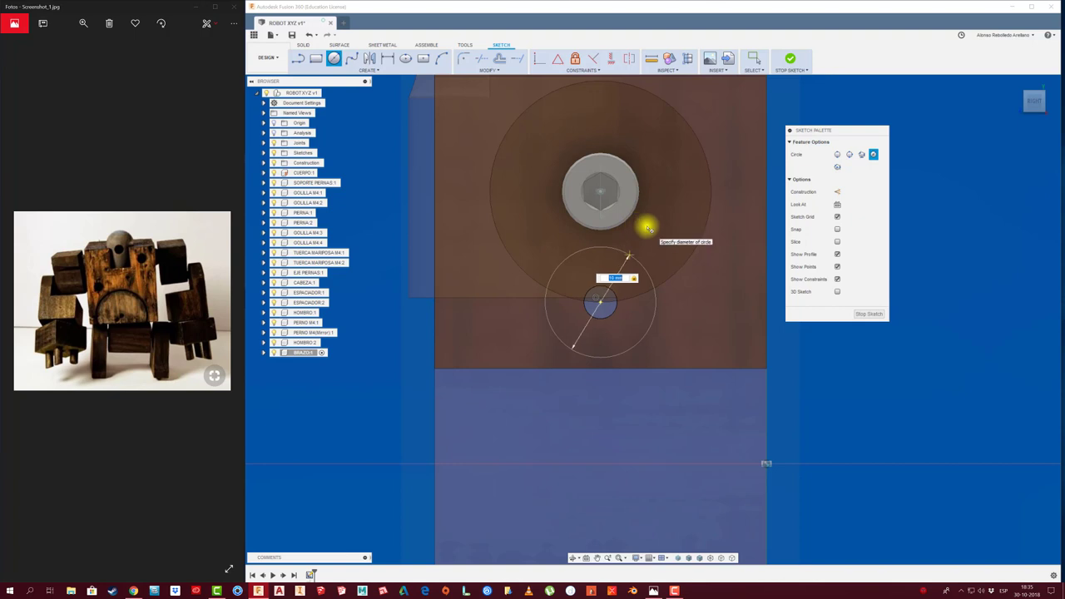
type("5")
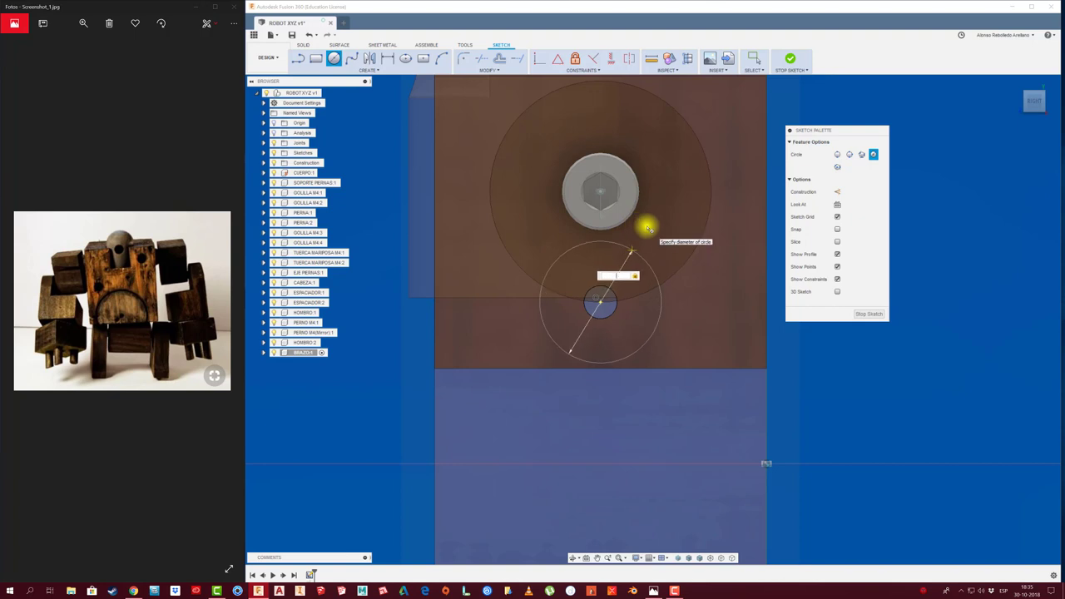
type("2")
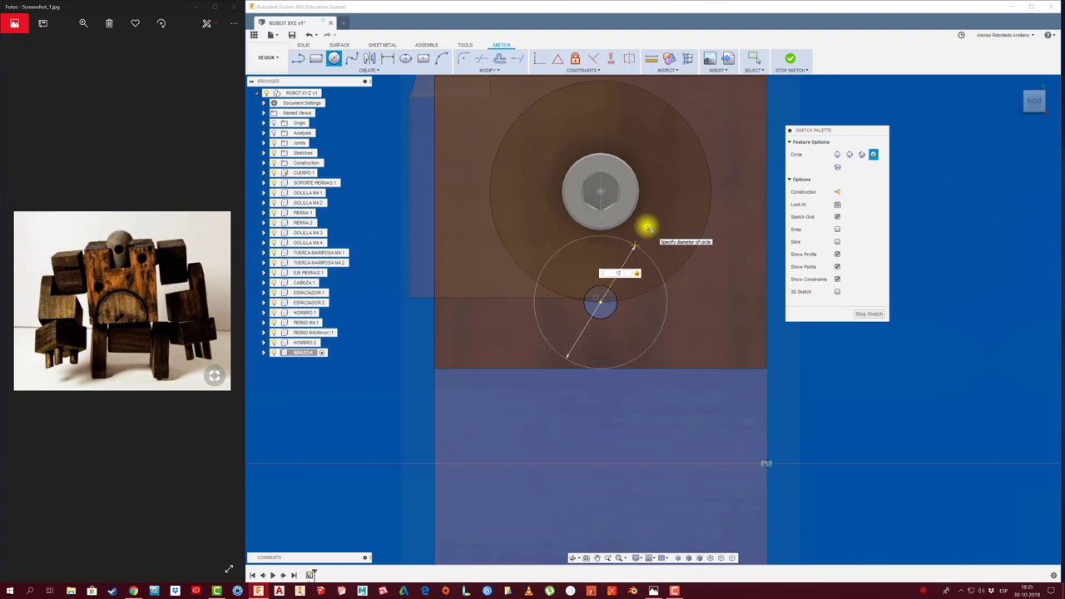
key("Return")
scroll(680, 283, "down", 1)
scroll(691, 335, "down", 1)
scroll(672, 269, "down", 1)
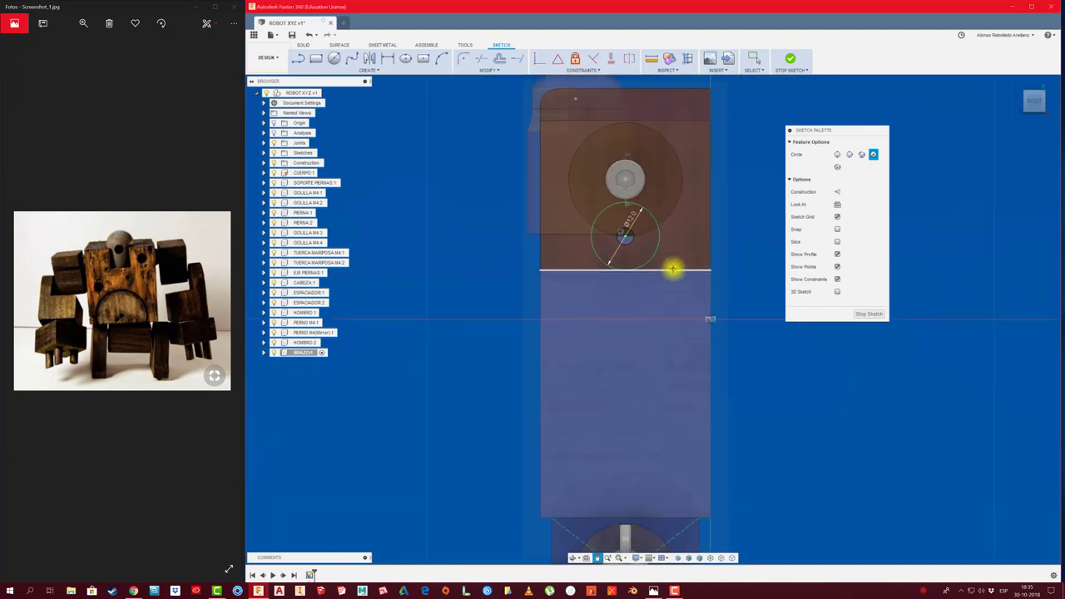
key("c")
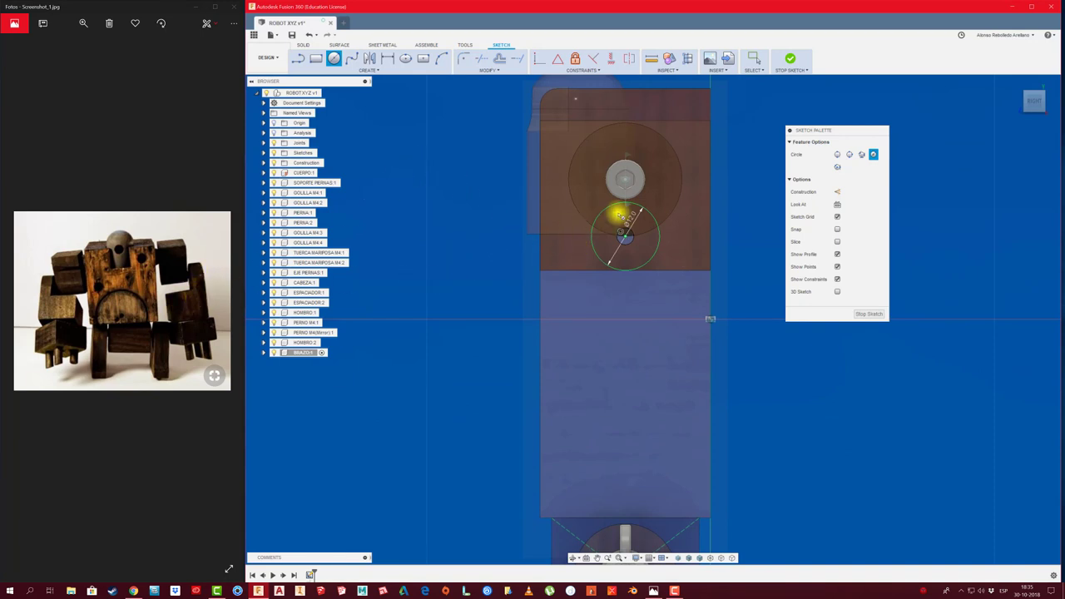
middle_click_drag(635, 316, 570, 235)
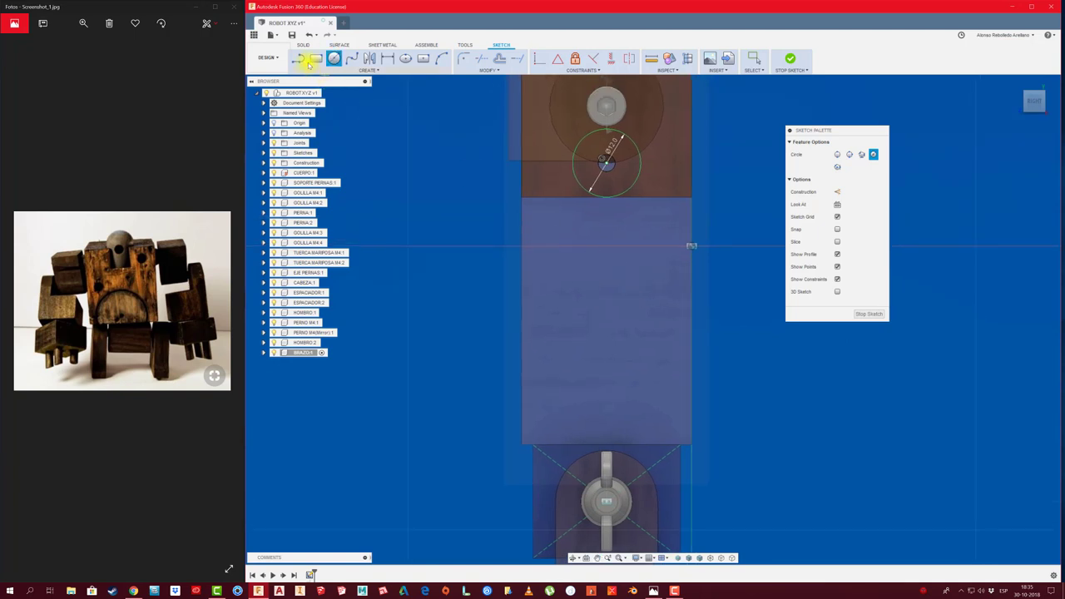
Step: Draw a horizontal construction line through the circle
key("l")
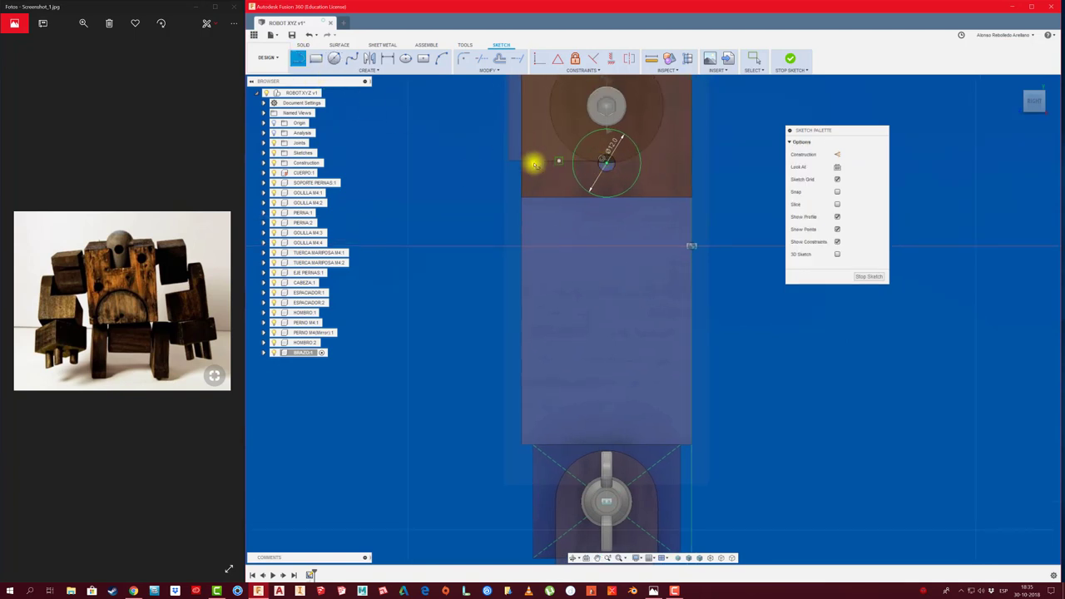
left_click(485, 162)
left_click(760, 164)
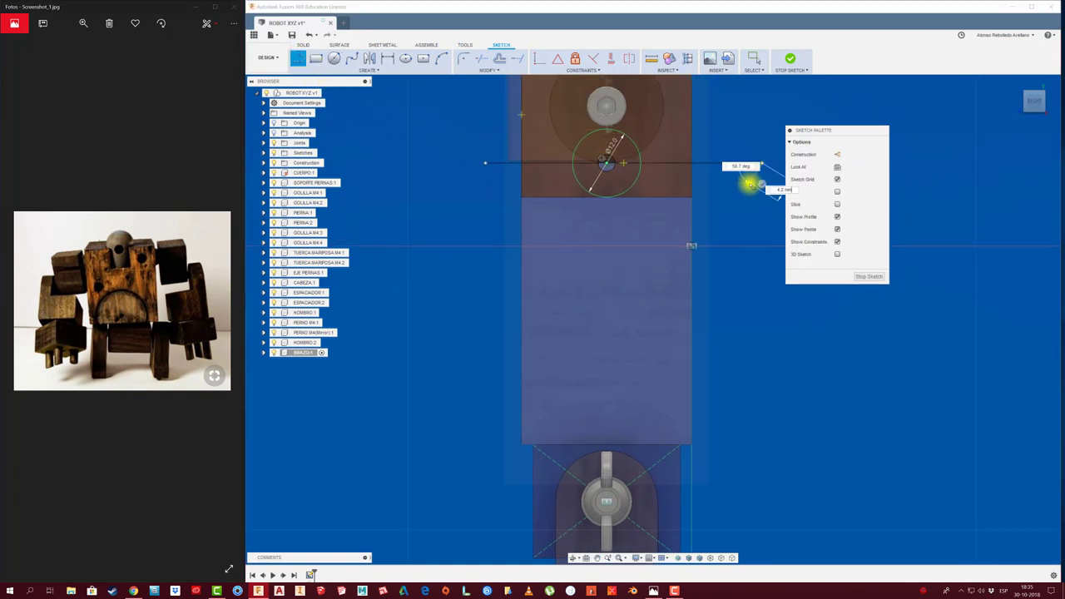
key("Escape")
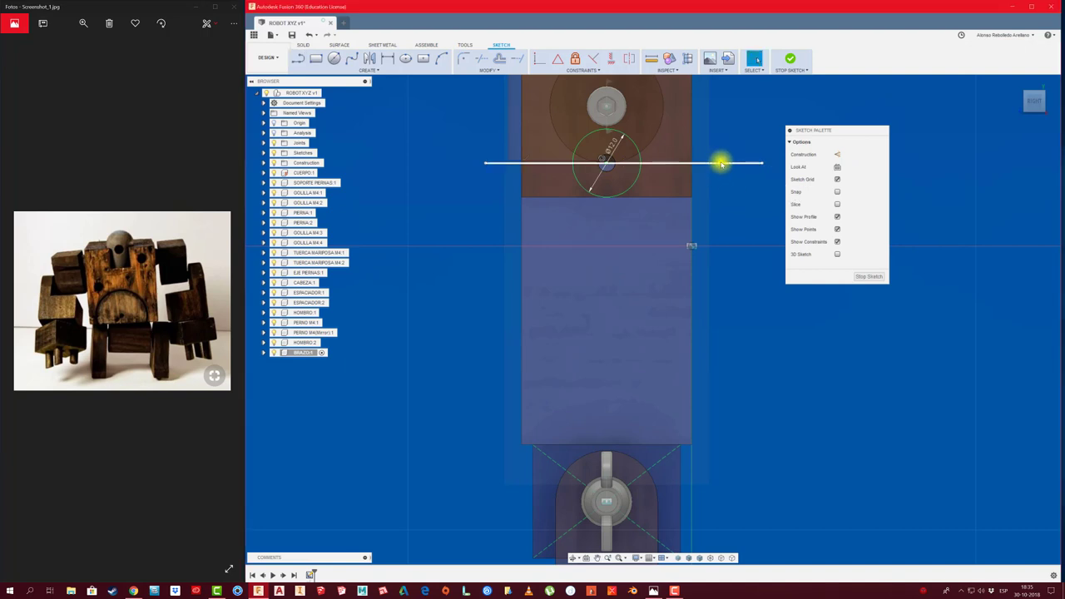
left_click(720, 163)
left_click(837, 154)
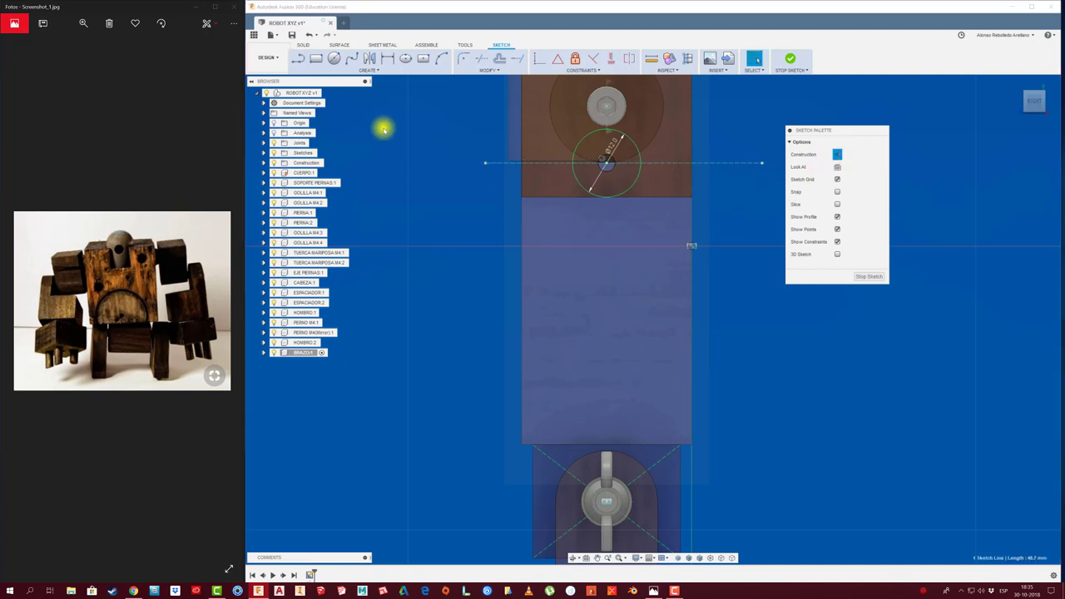
left_click(300, 60)
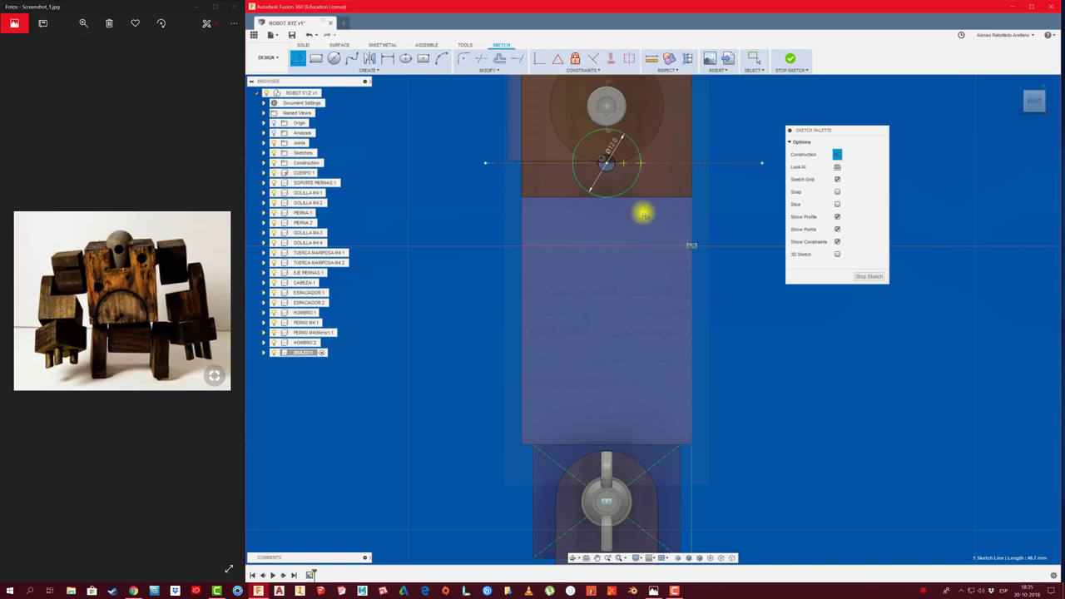
Step: Draw a vertical line from the circle centre down below the leg
middle_click_drag(637, 499, 602, 268)
scroll(601, 269, "down", 2)
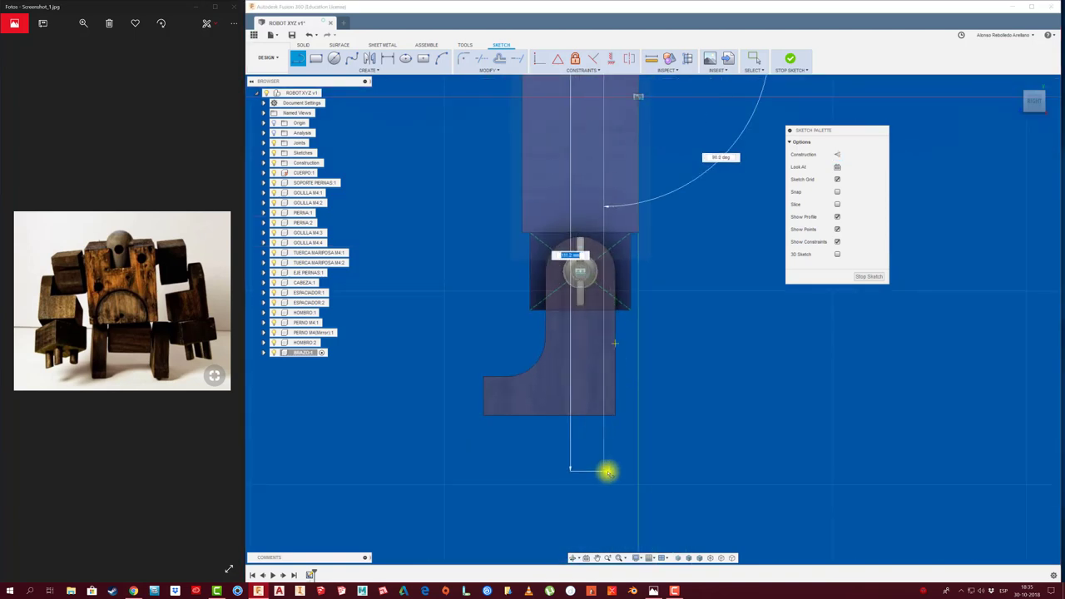
left_click(603, 469)
key("Escape")
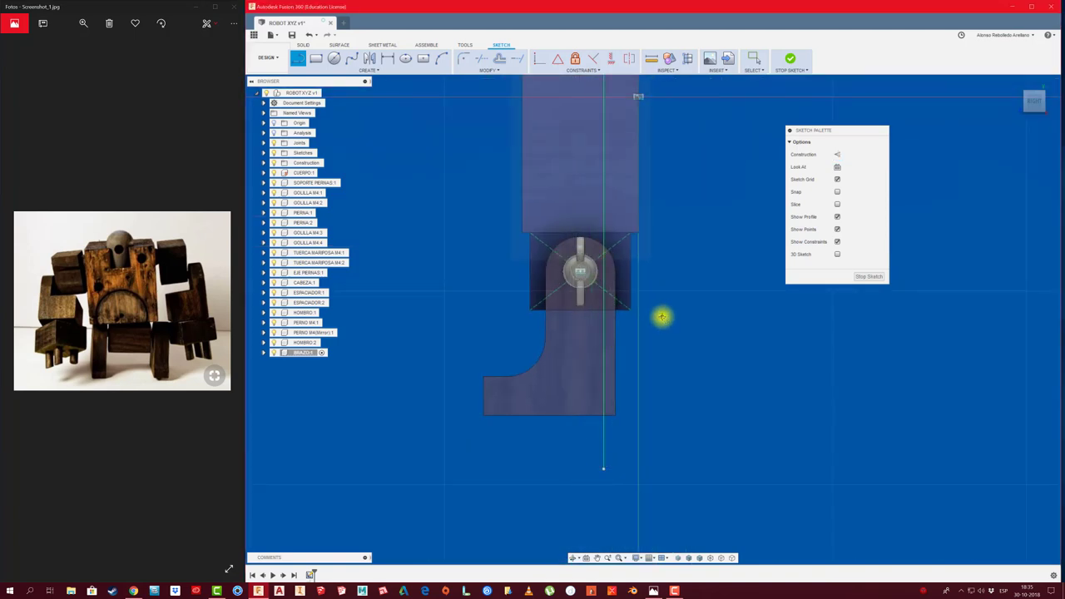
Step: Draw a second vertical line from the circle's edge down to the foot
scroll(657, 274, "down", 1)
left_click(590, 133)
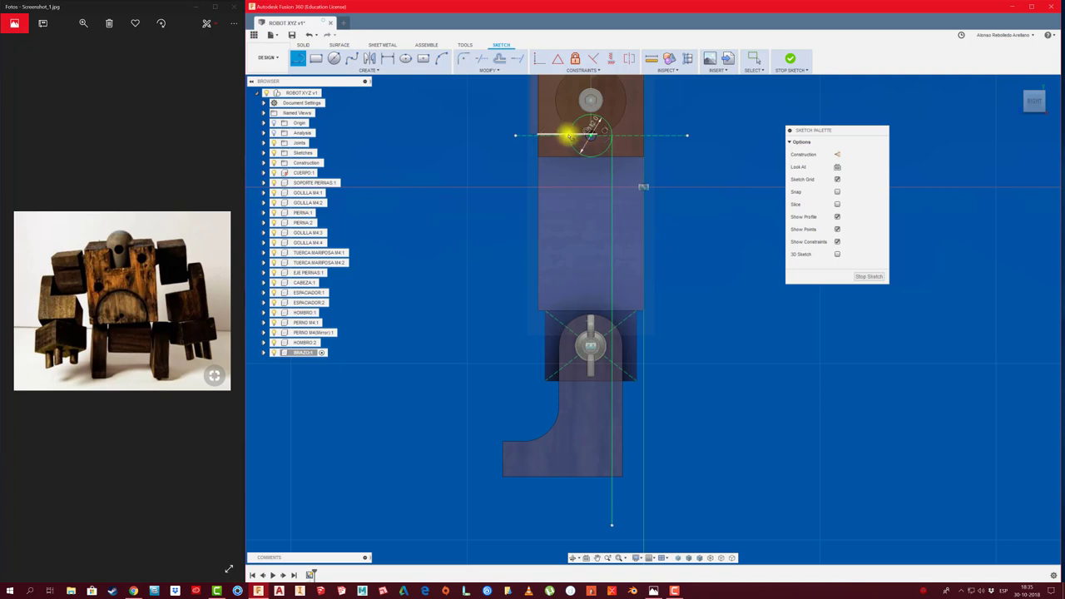
scroll(566, 135, "up", 1)
scroll(564, 133, "up", 1)
scroll(574, 136, "up", 2)
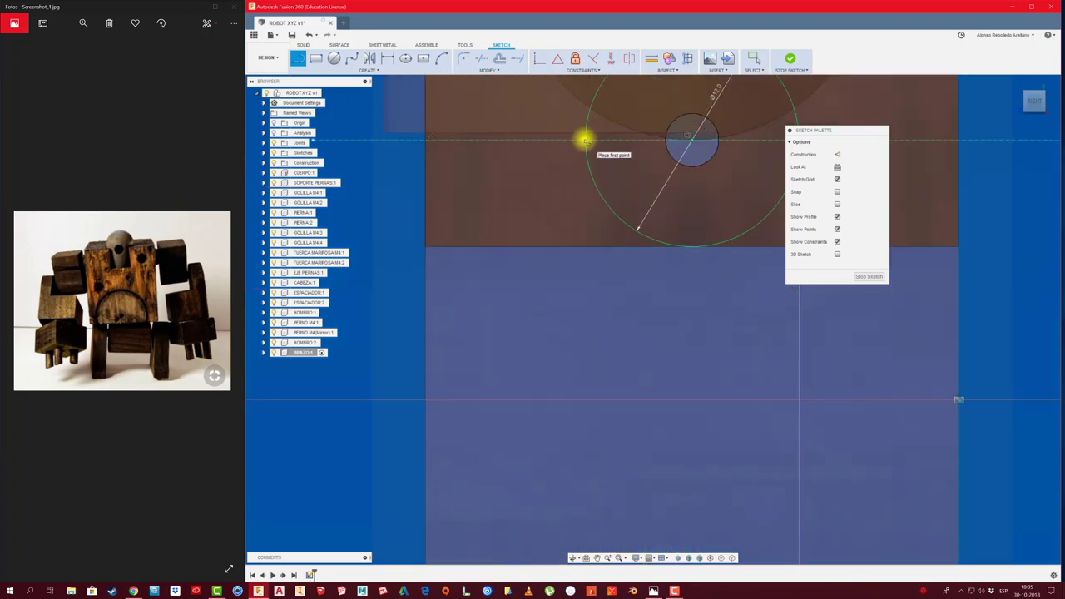
left_click(585, 140)
scroll(549, 207, "down", 1)
scroll(556, 271, "down", 1)
scroll(557, 283, "down", 1)
scroll(540, 375, "up", 1)
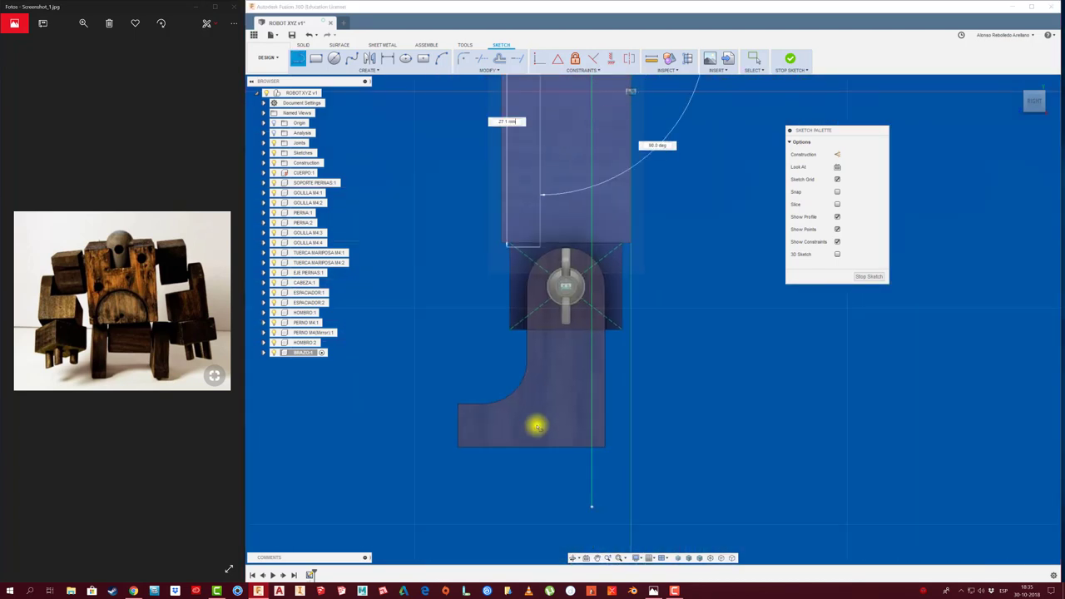
left_click(540, 430)
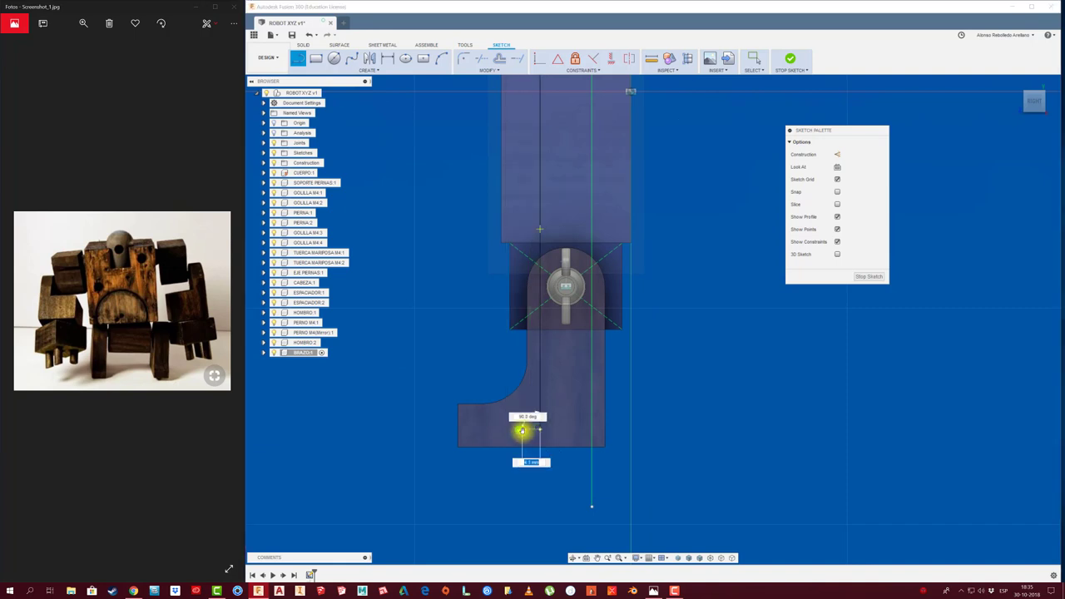
key("Escape")
scroll(696, 363, "down", 1)
scroll(690, 285, "down", 2)
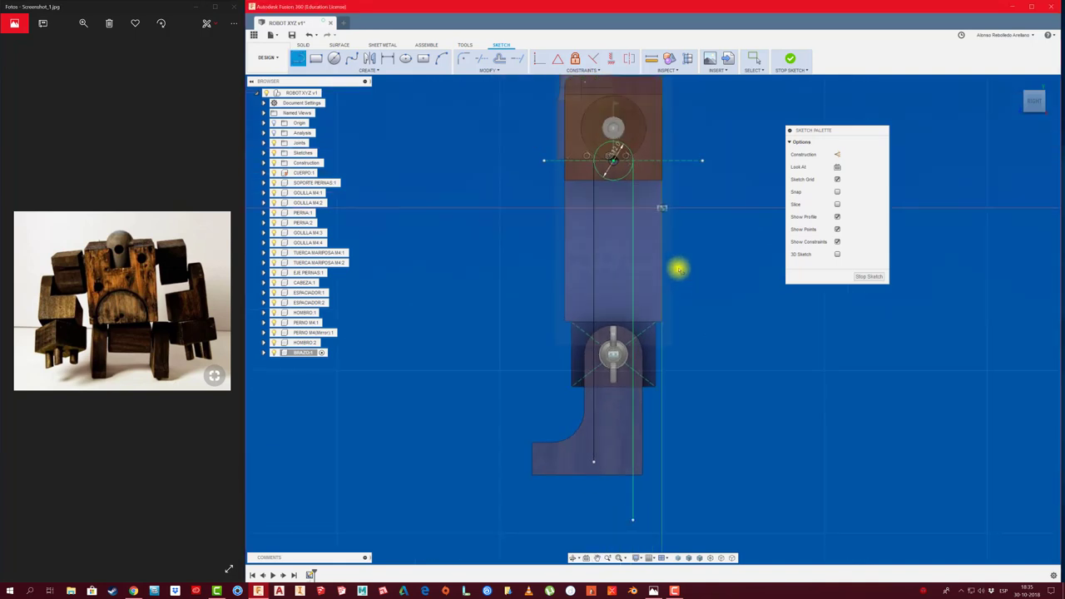
scroll(679, 268, "up", 1)
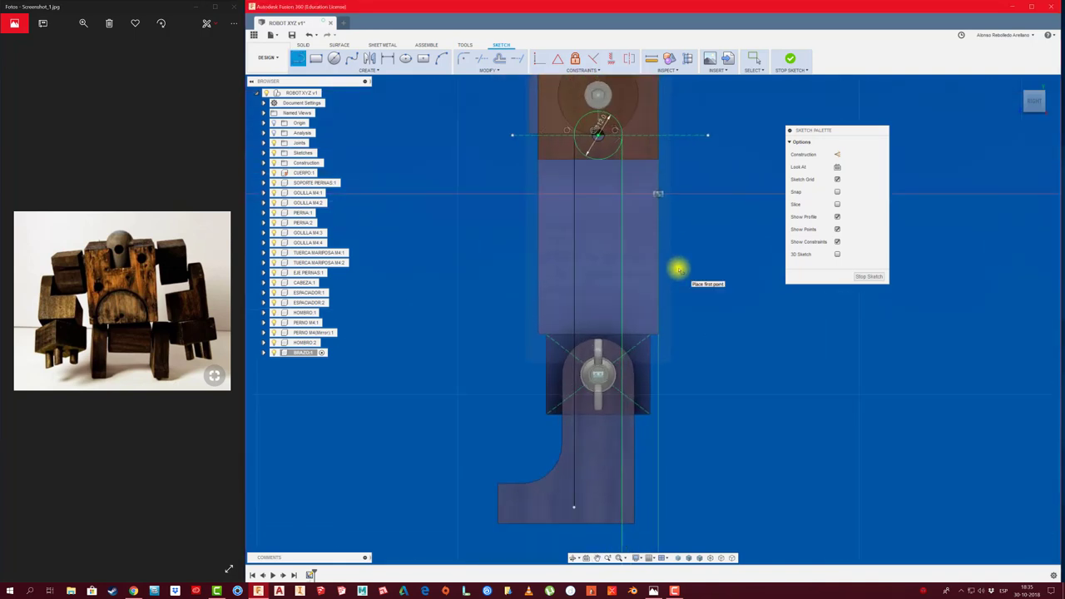
Step: Draw a 45 mm vertical line from the construction line's right end and make it construction
left_click(707, 135)
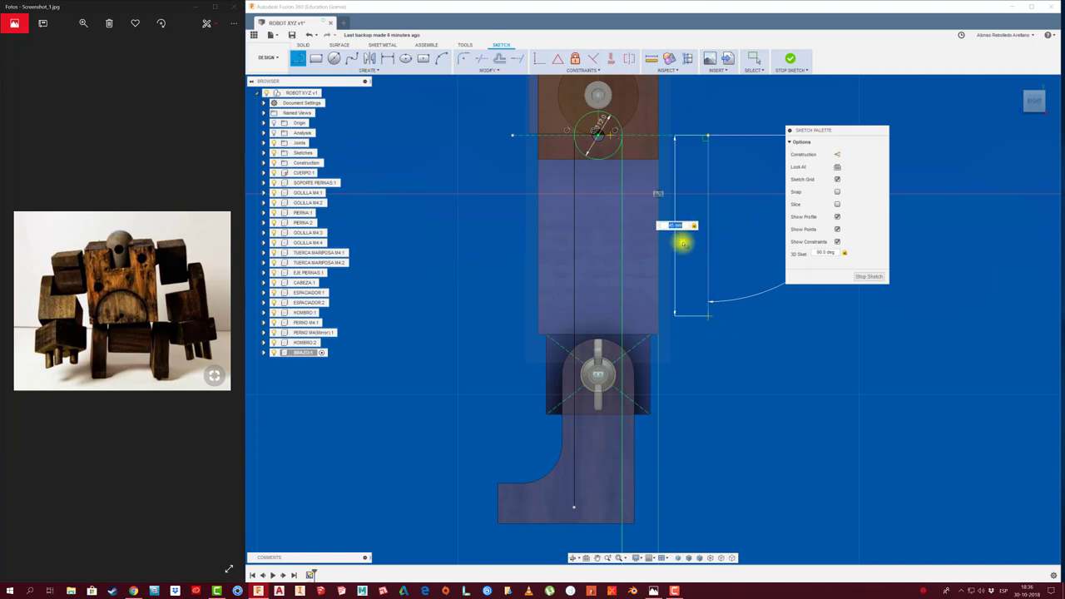
key("Return")
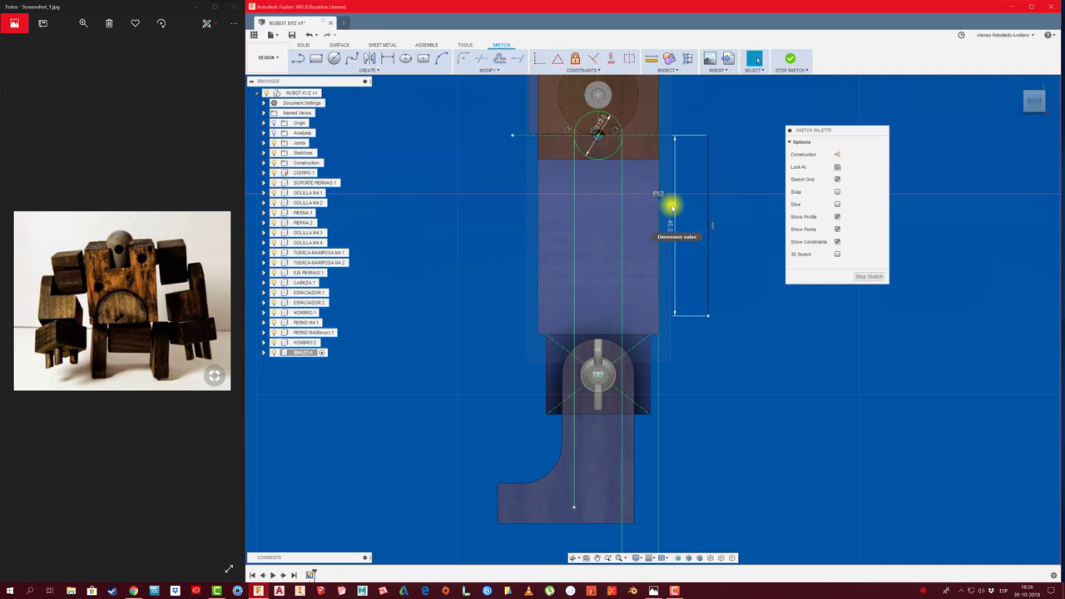
left_click(707, 186)
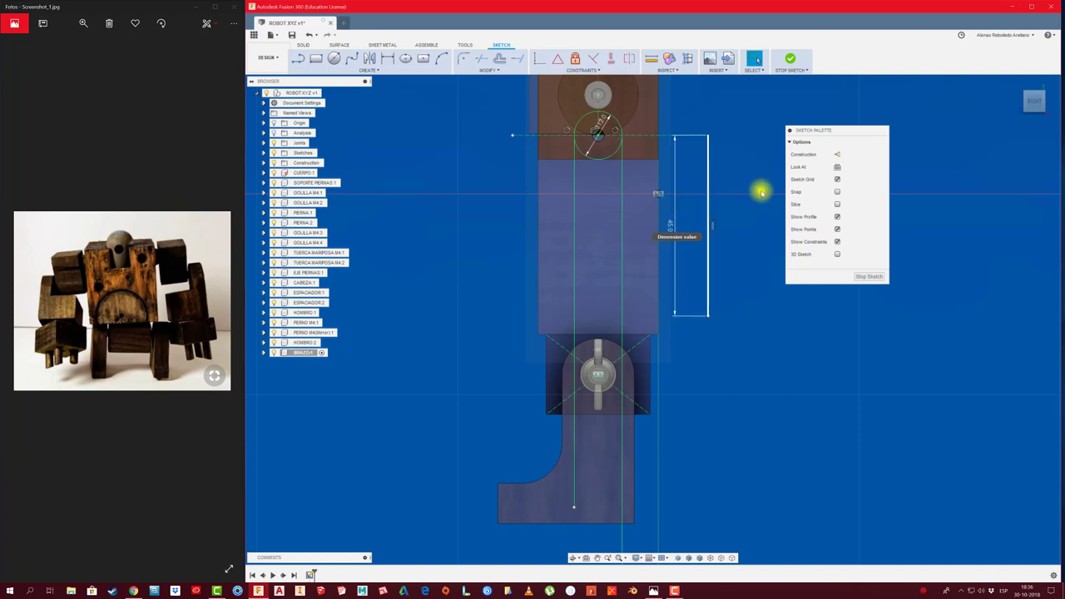
left_click(837, 156)
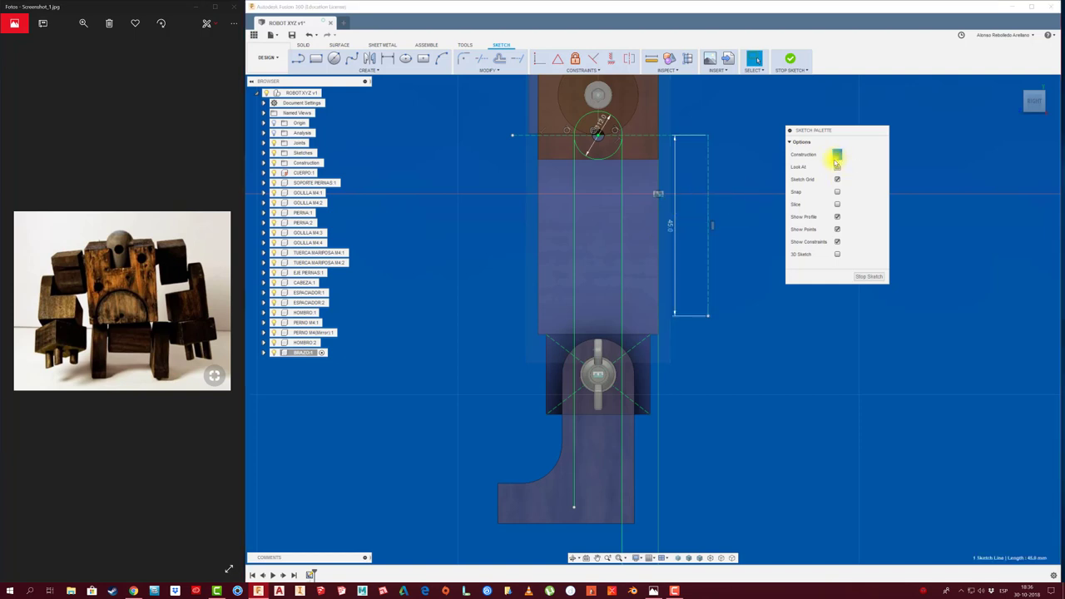
Step: Close the arm outline with a horizontal line across its bottom
left_click(297, 60)
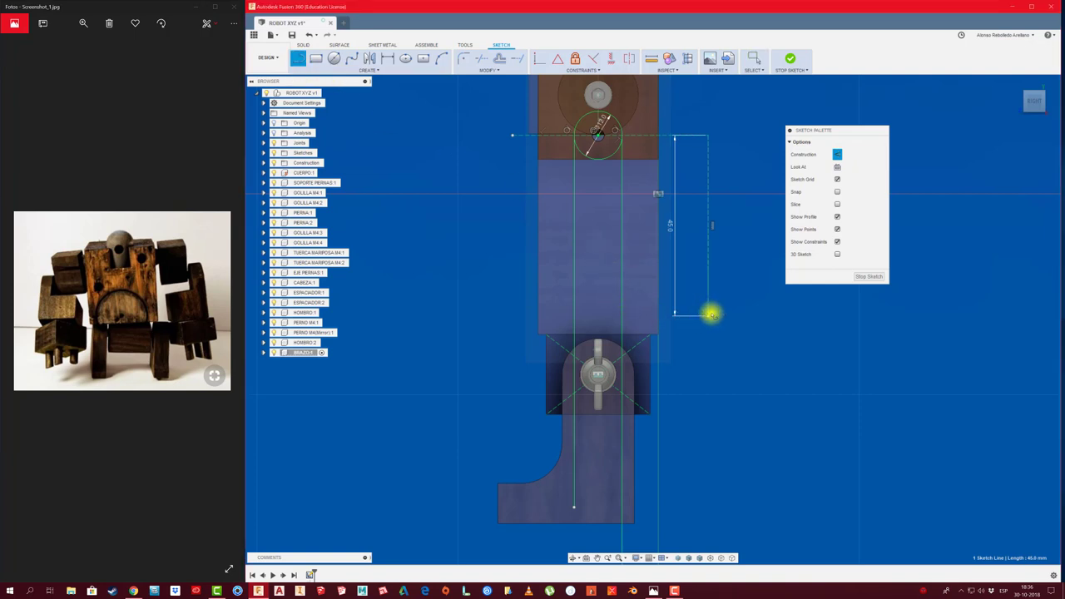
left_click_drag(708, 315, 493, 319)
key("Escape")
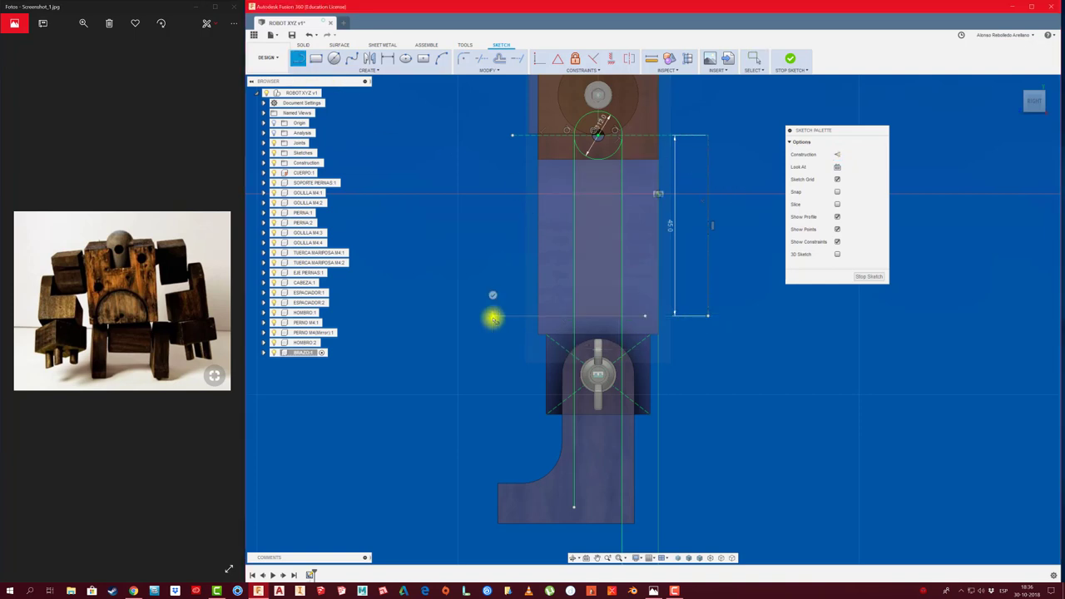
left_click(493, 315)
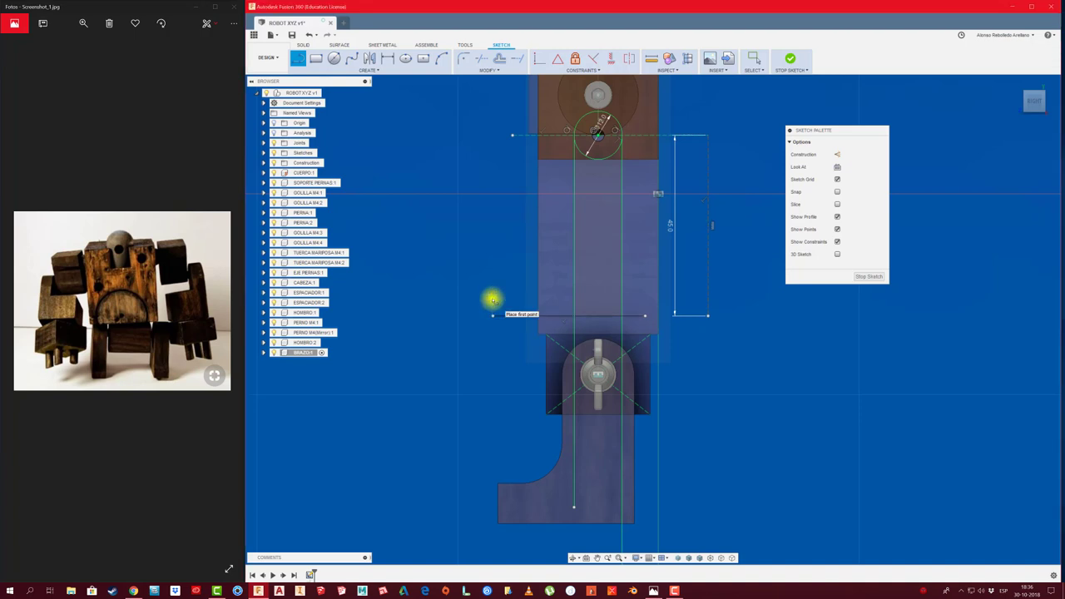
Step: Trim the overhanging line ends to leave a clean arm profile
key("t")
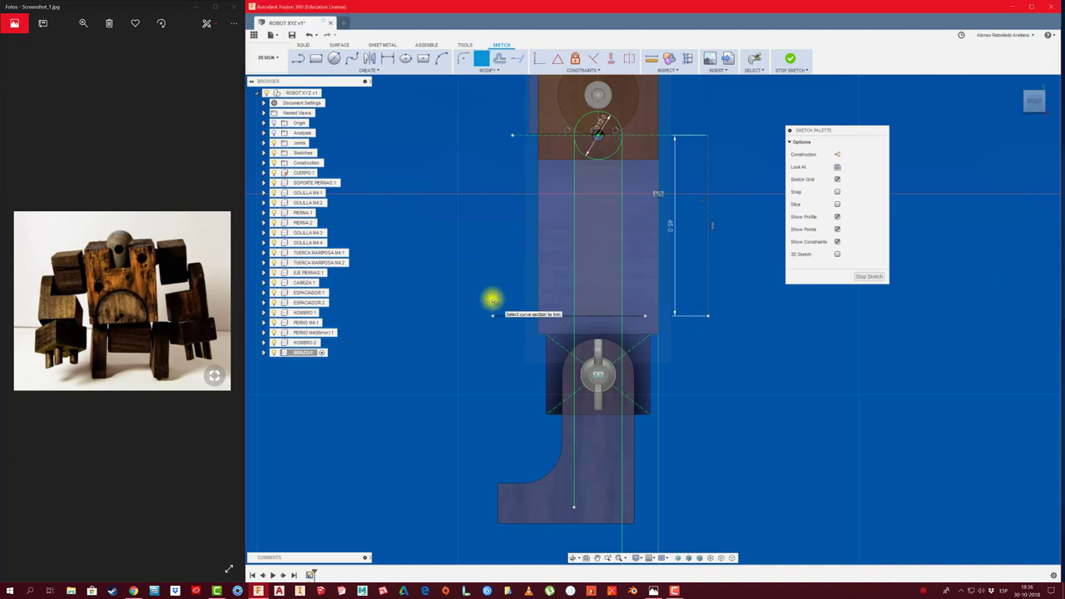
left_click(564, 315)
left_click(574, 326)
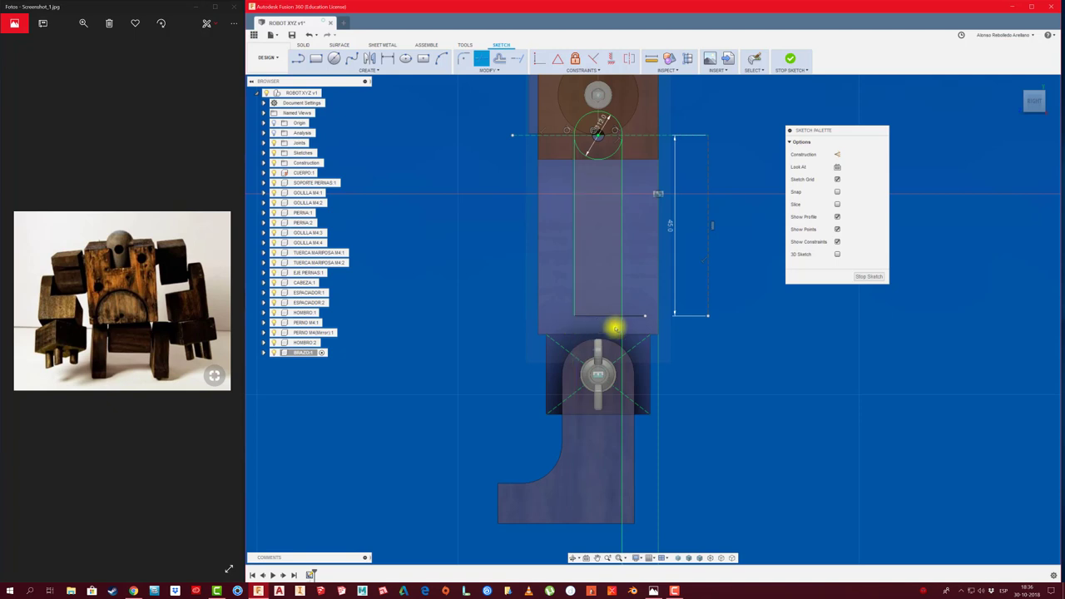
left_click(623, 323)
left_click(635, 317)
middle_click_drag(635, 316, 626, 334)
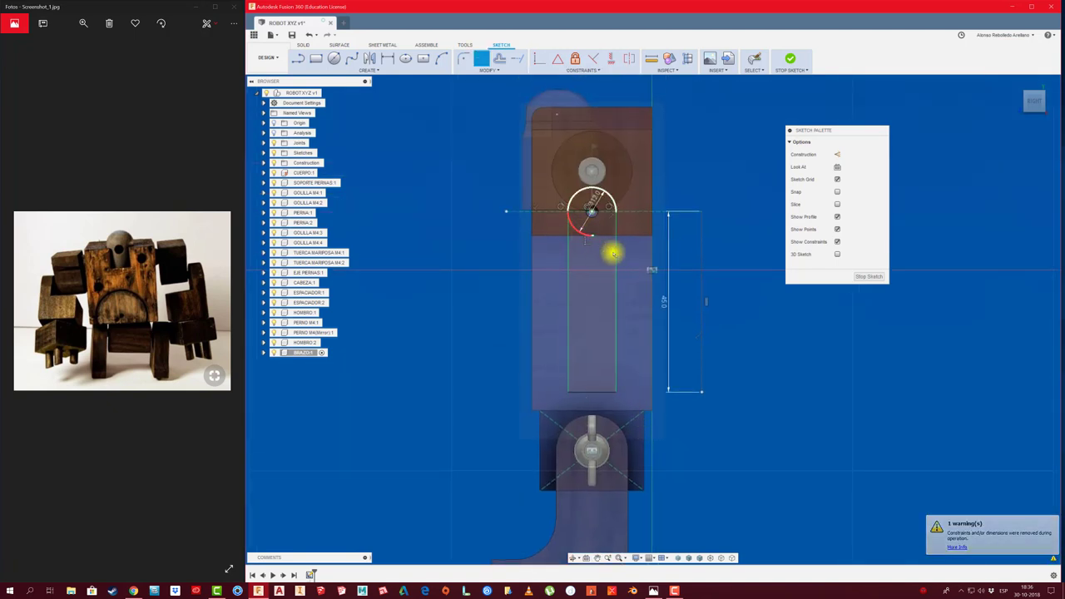
middle_click_drag(707, 269, 672, 213, "shift")
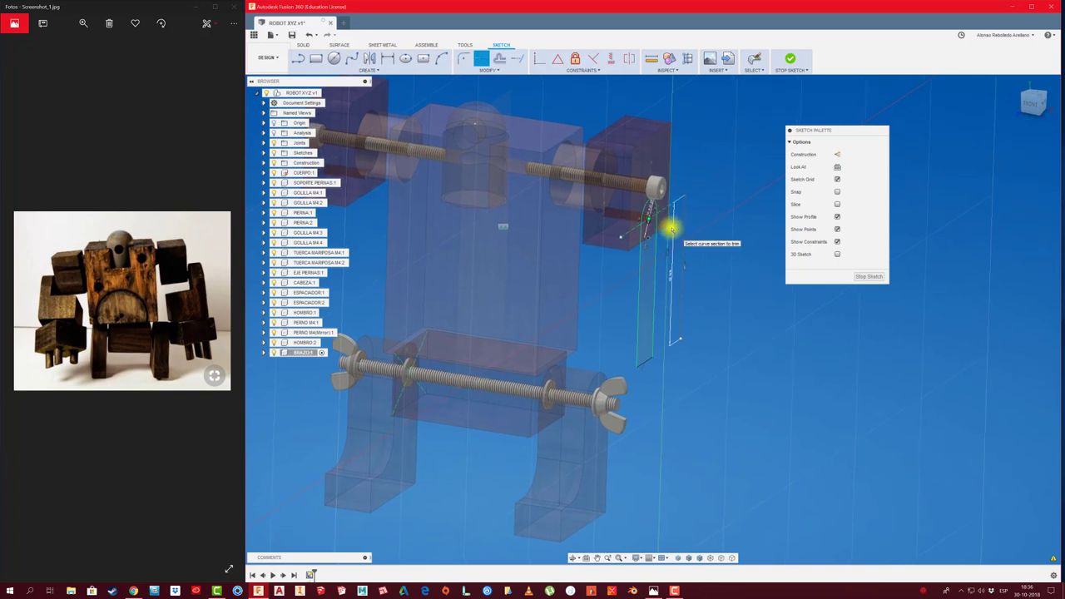
Step: Extrude the arm profile 10 mm as a new solid body
key("e")
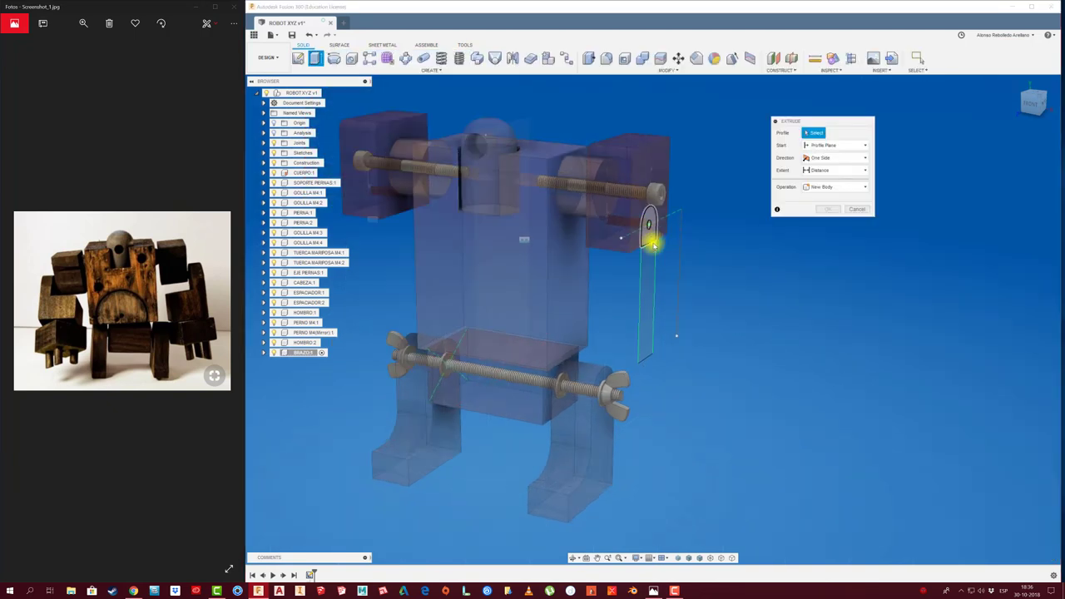
left_click(649, 241)
left_click_drag(654, 303, 686, 305)
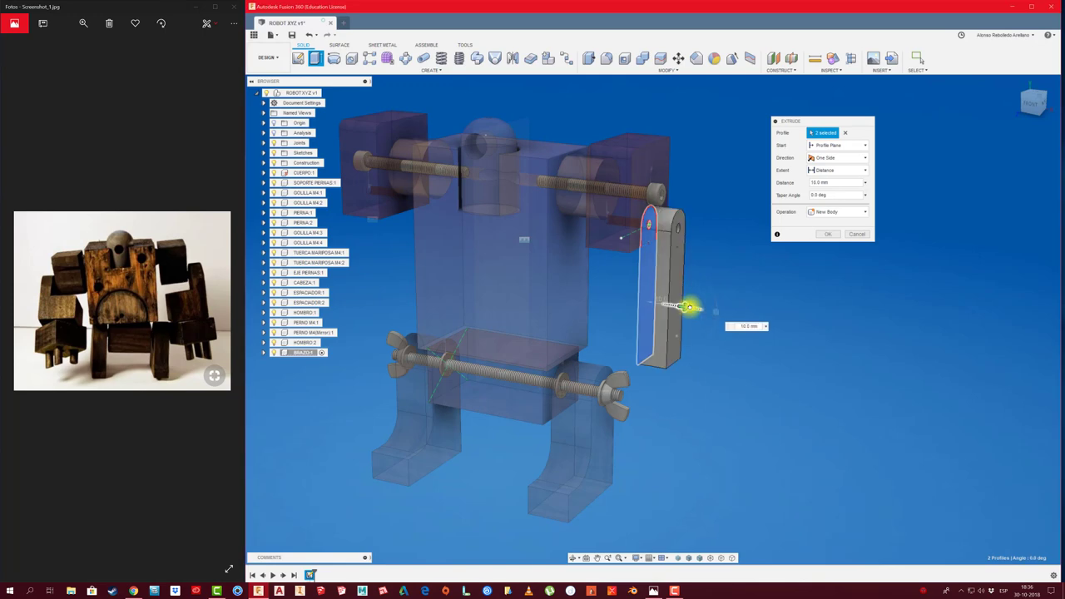
left_click(1023, 117)
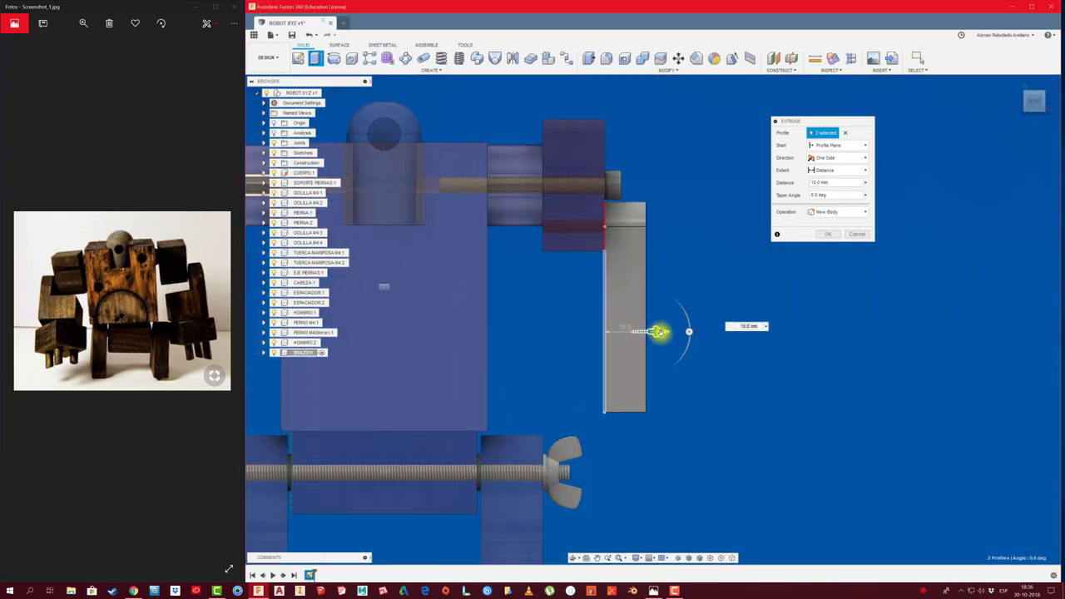
mouse_move(657, 331)
middle_mouse_down("shift")
mouse_move(705, 337)
mouse_move(647, 341)
middle_mouse_up("shift")
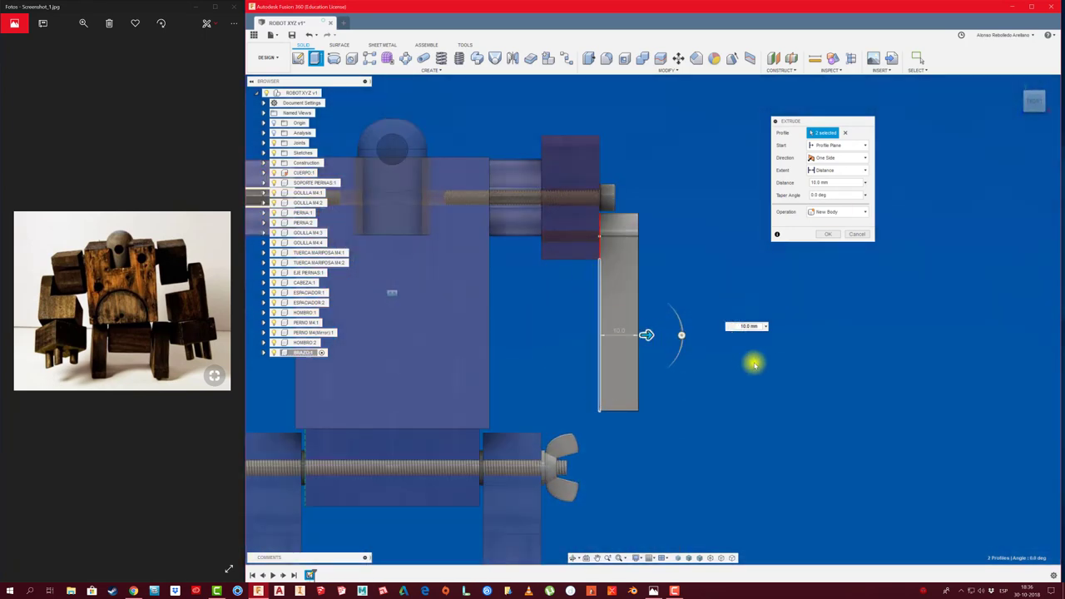
left_click(824, 235)
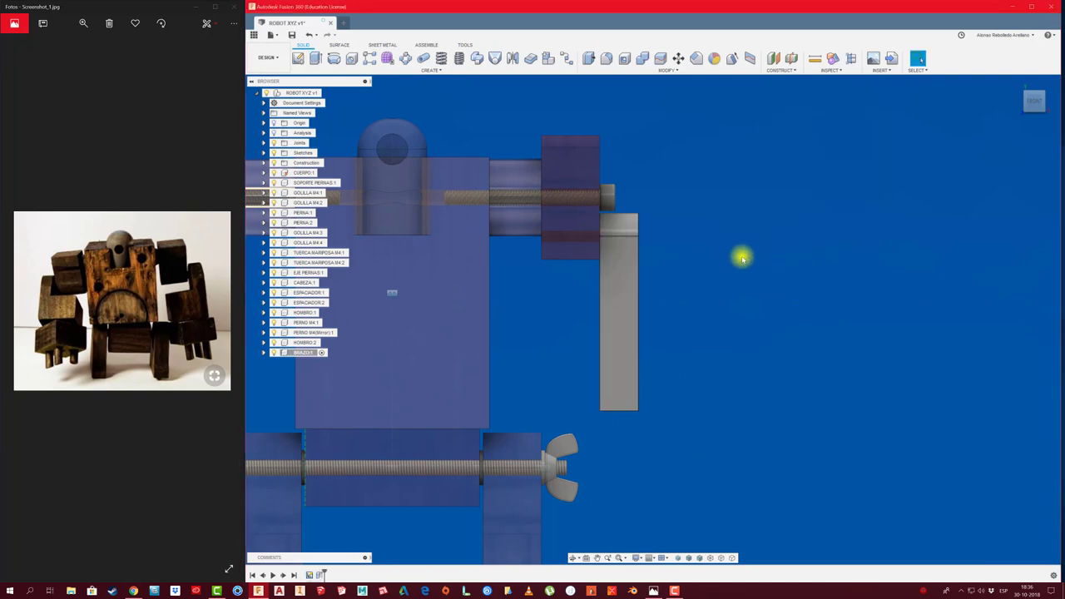
Step: Start a new sketch on the arm's face
middle_click_drag(741, 255, 570, 272, "shift")
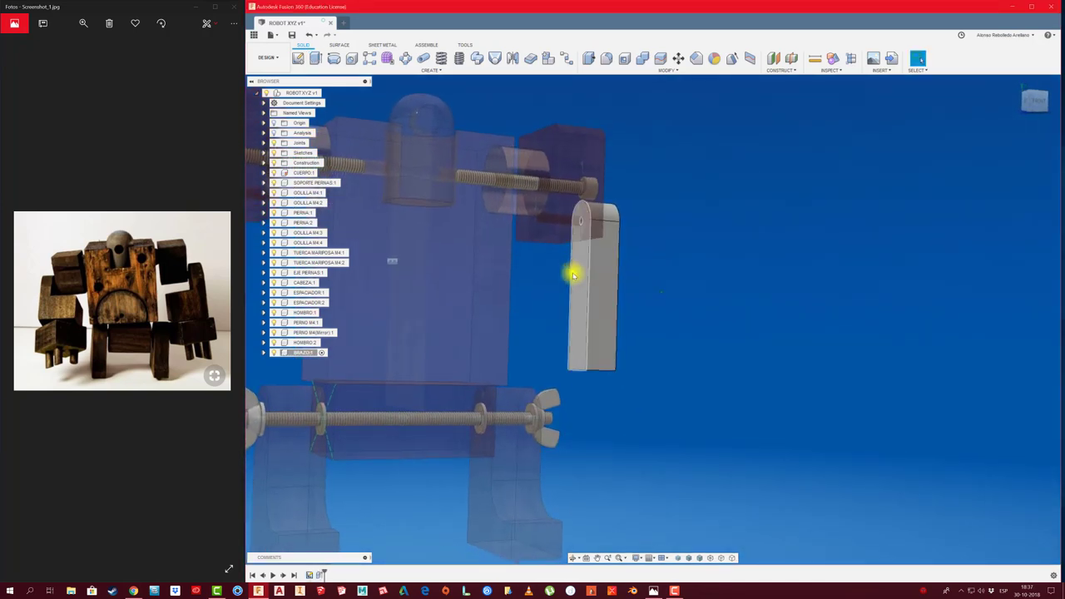
scroll(577, 219, "up", 3)
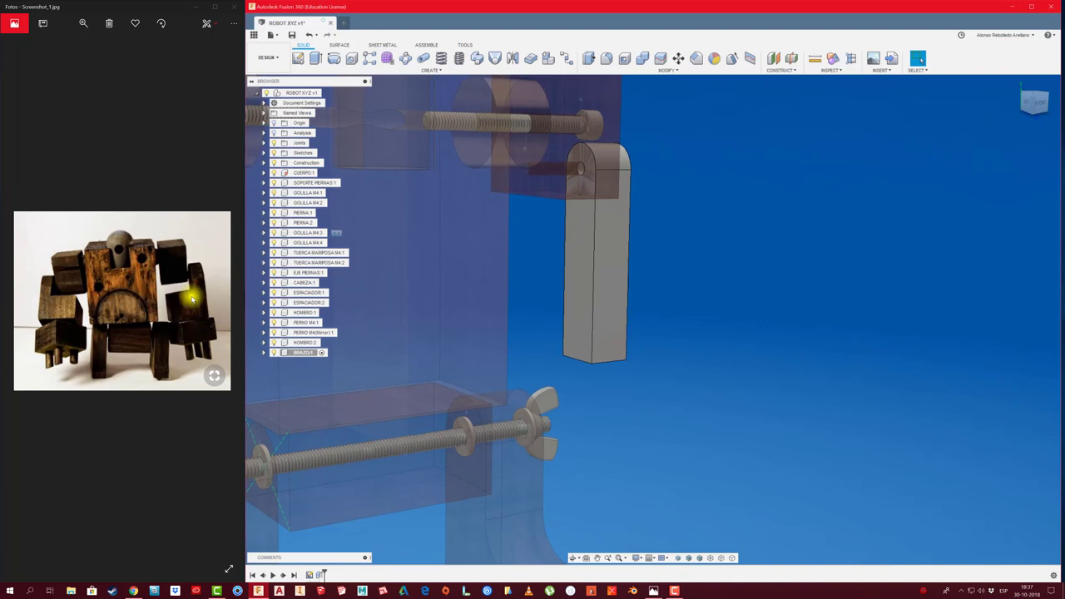
left_click(298, 58)
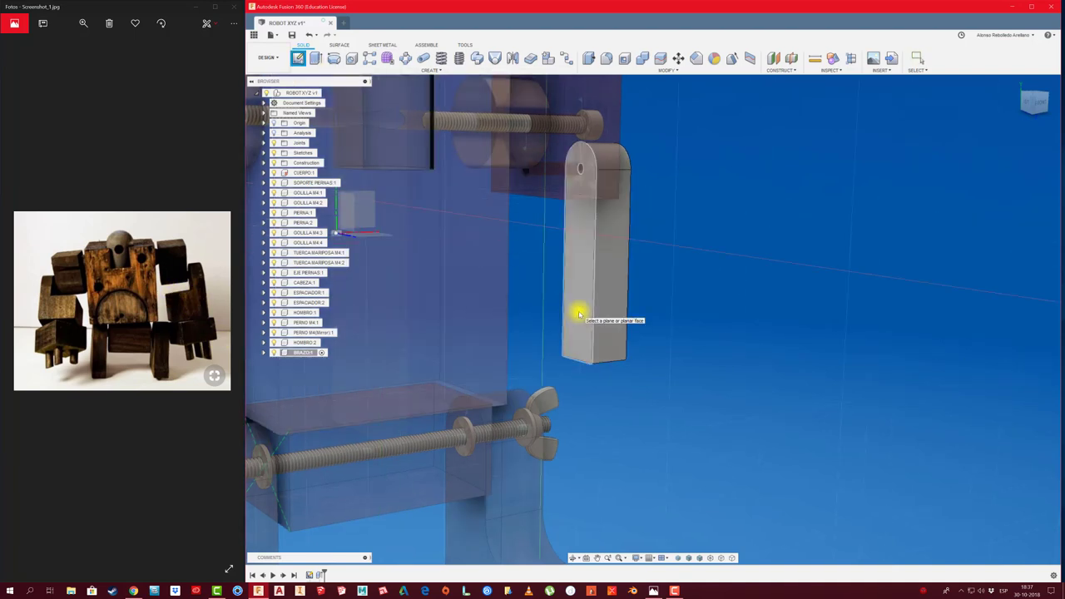
left_click(579, 314)
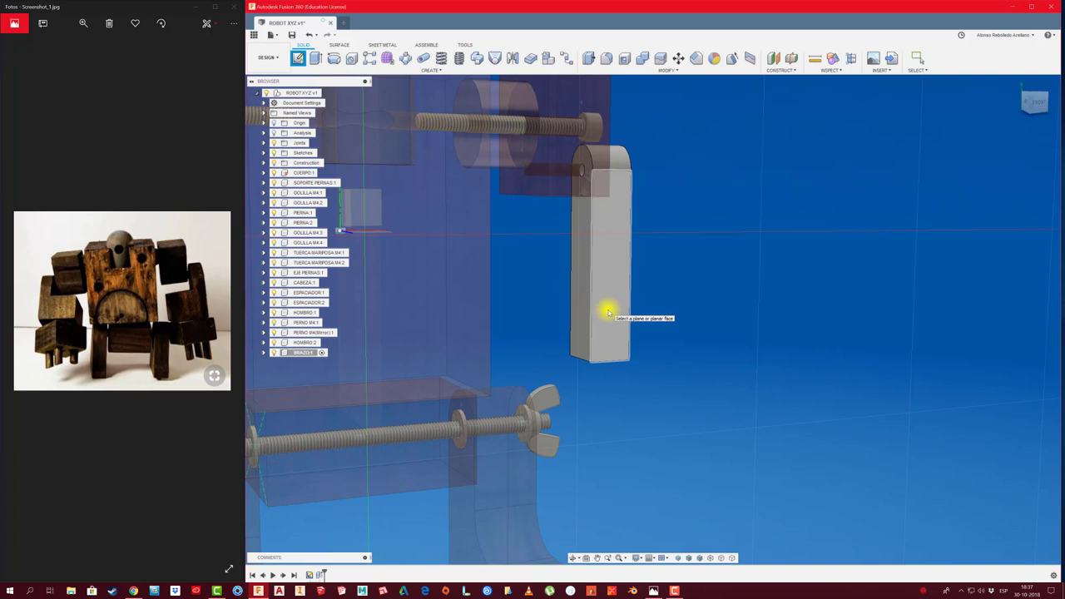
left_click(606, 279)
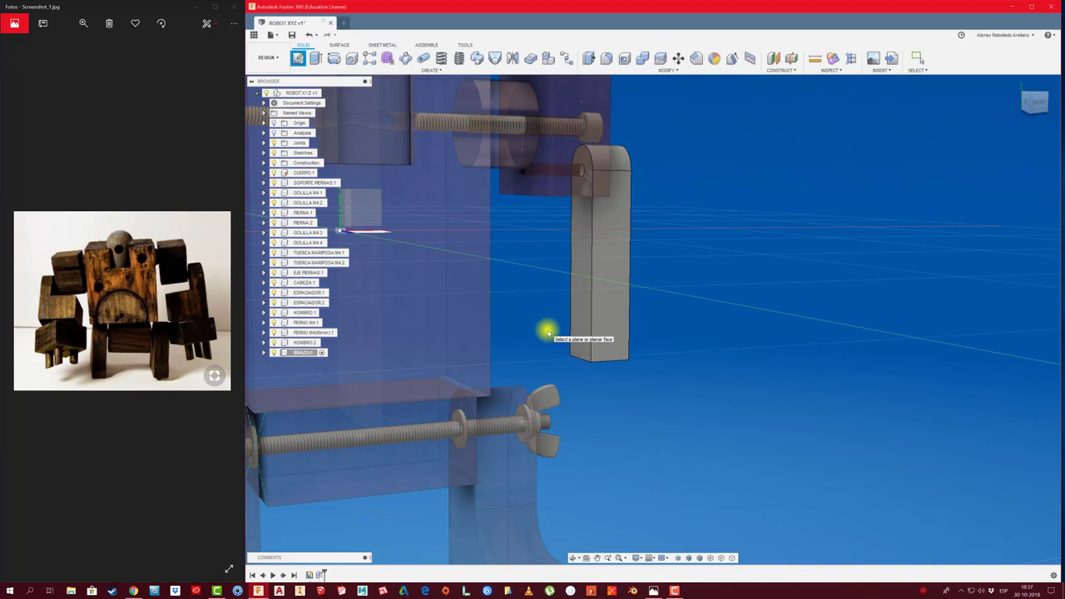
left_click(604, 309)
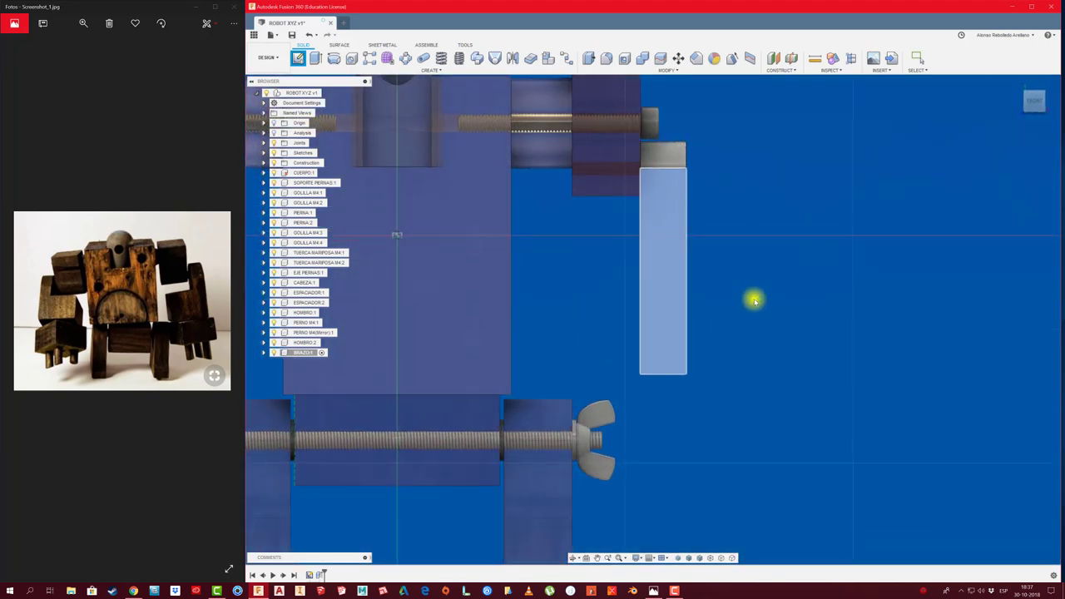
Step: Draw a 15 mm wide rectangle beside the lower arm, dimension its height, and finish the sketch
left_click(316, 59)
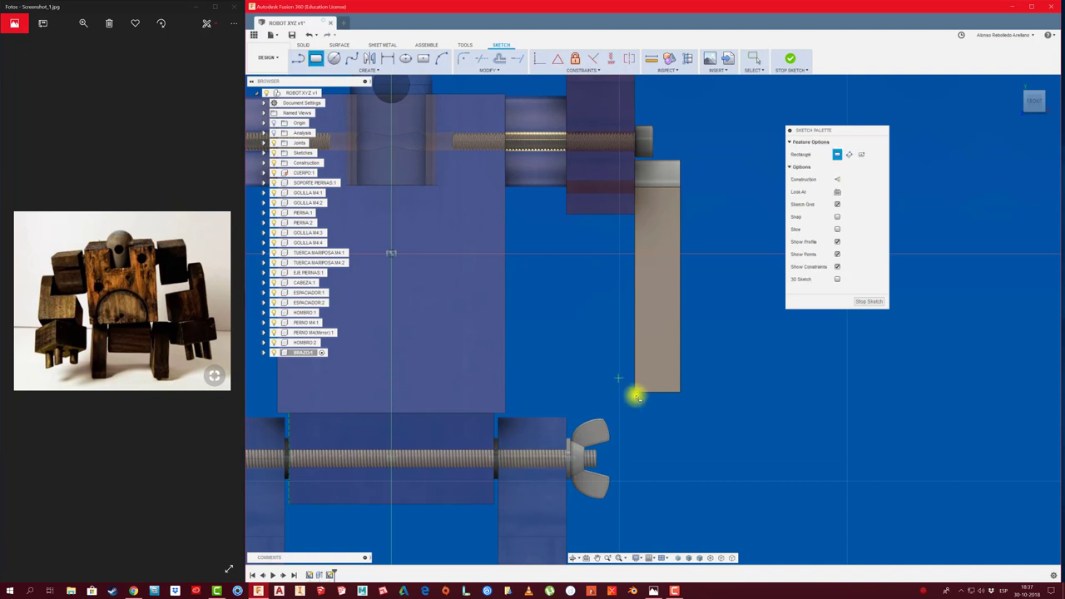
left_click(633, 395)
type("35")
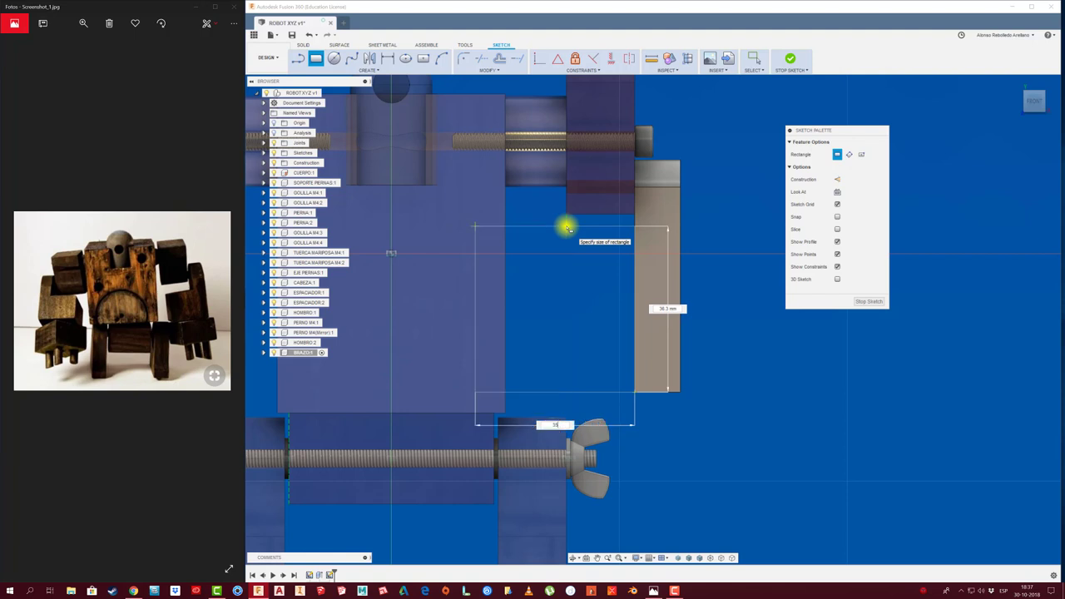
key("BackSpace")
key("BackSpace")
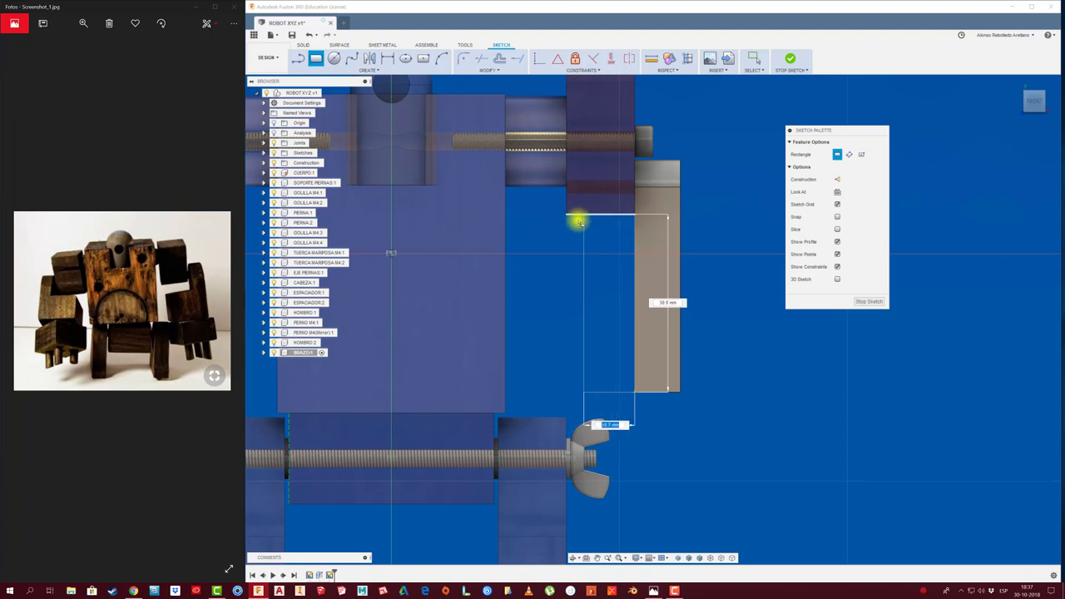
key("Tab")
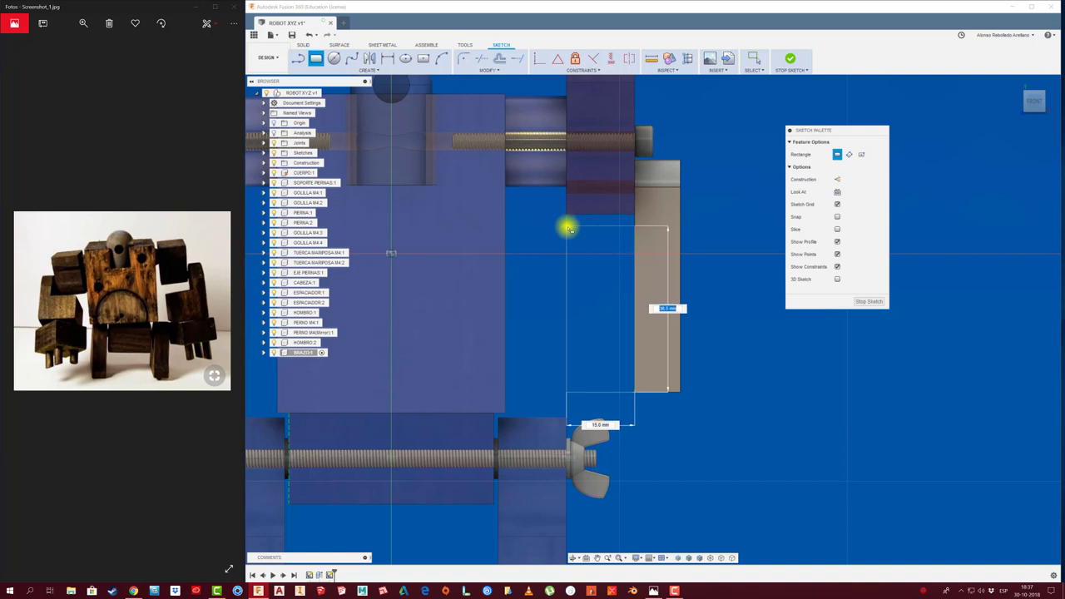
left_click(568, 229)
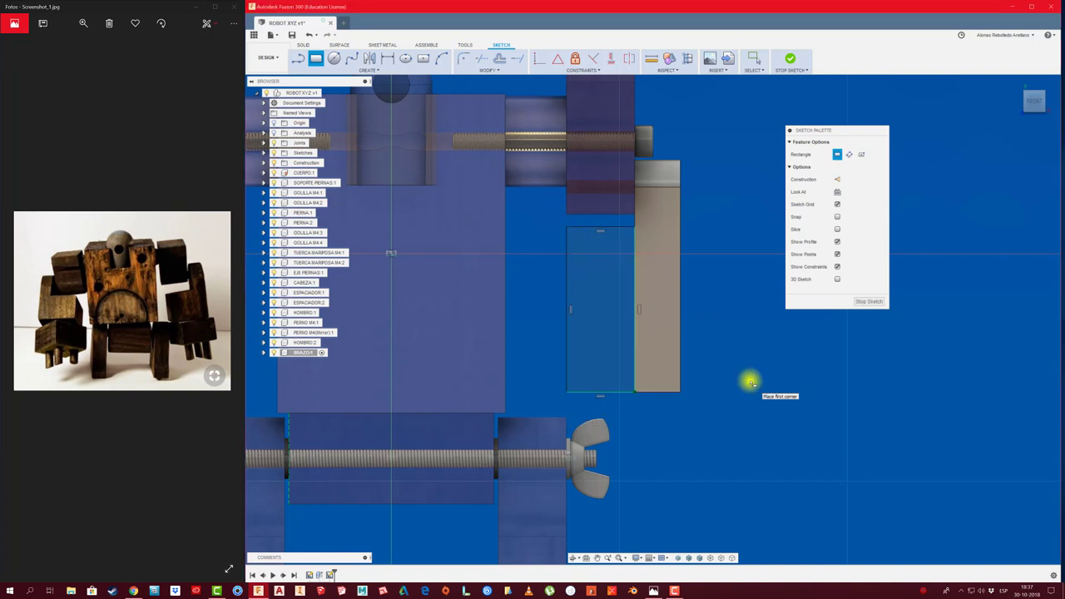
key("Escape")
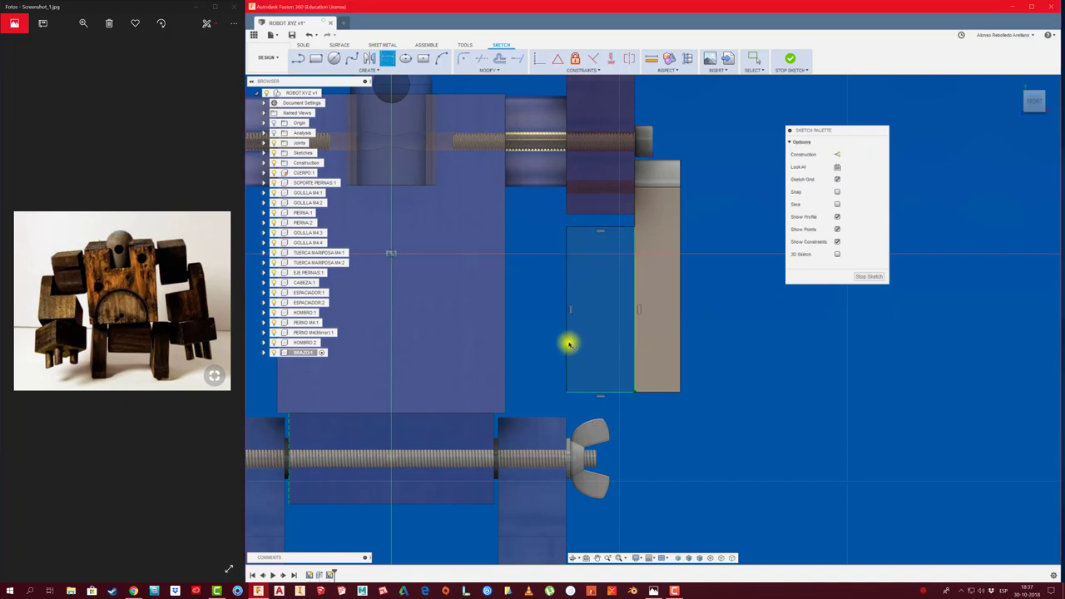
left_click(541, 338)
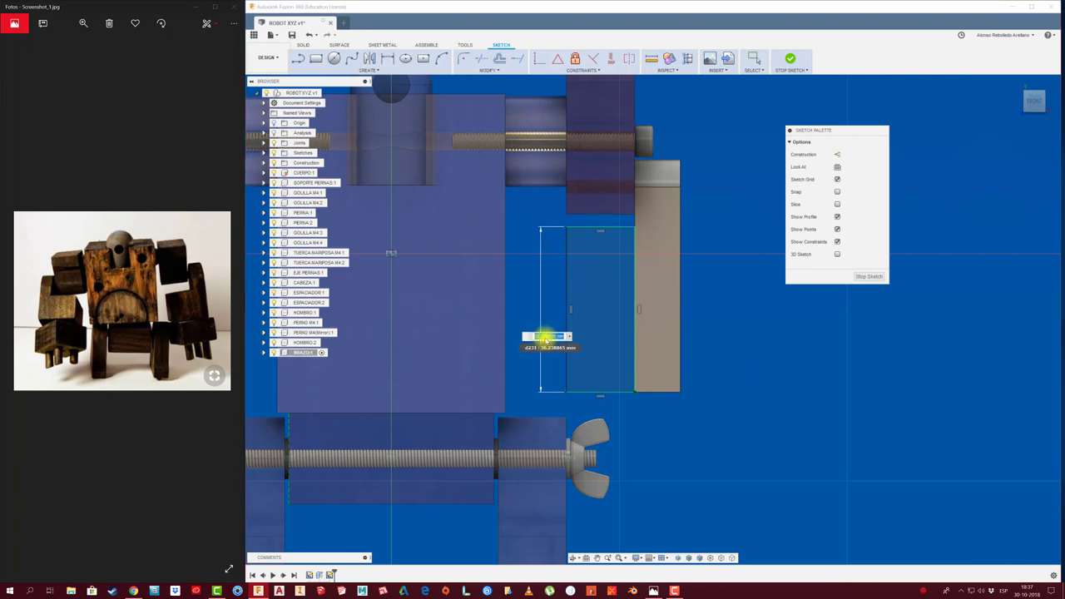
key("Return")
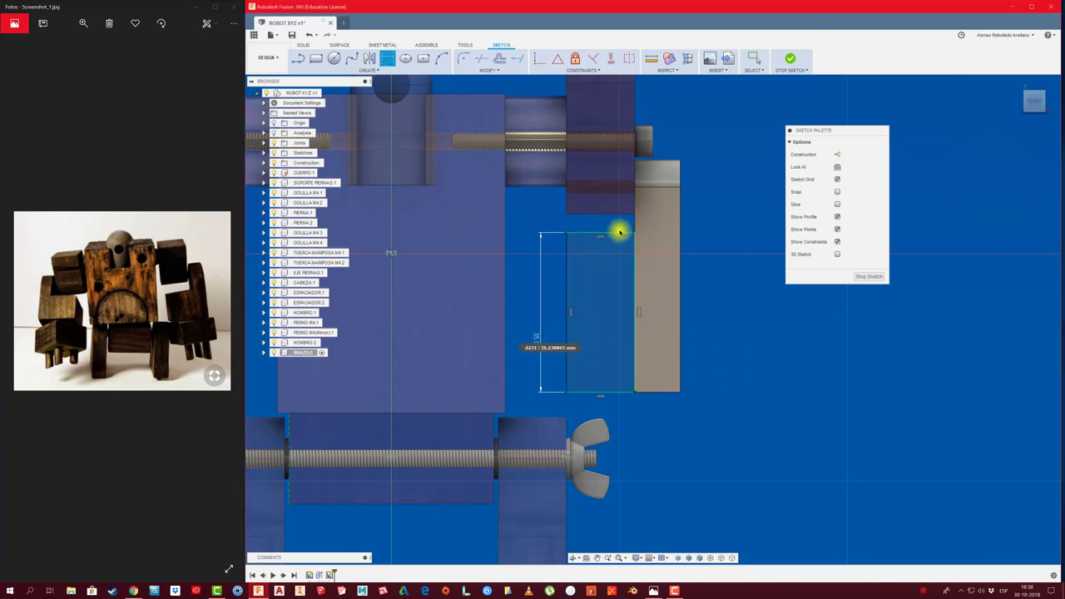
left_click(871, 276)
Step: Extrude the rectangle To Object up to the arm body with Chain Faces, joining them
key("e")
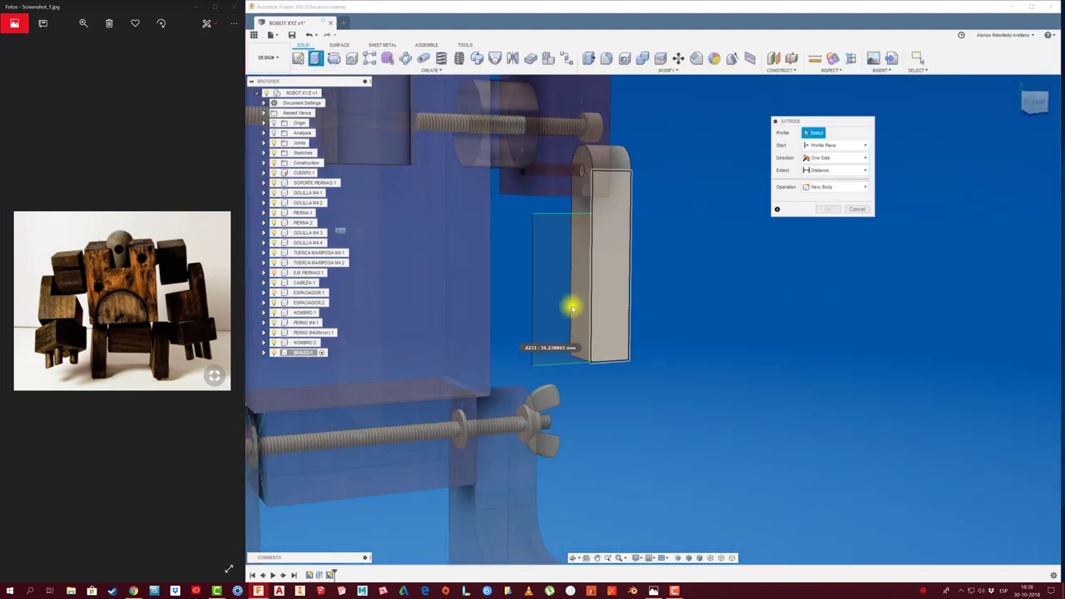
left_click(567, 291)
type("-15")
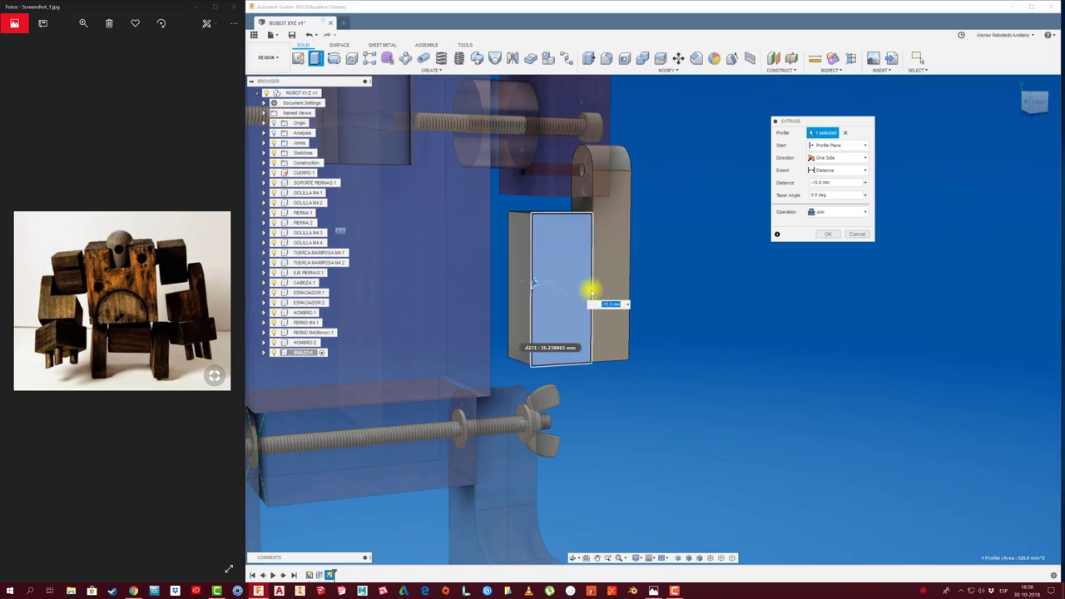
mouse_move(588, 288)
middle_mouse_down("shift")
mouse_move(687, 302)
mouse_move(839, 214)
middle_mouse_up("shift")
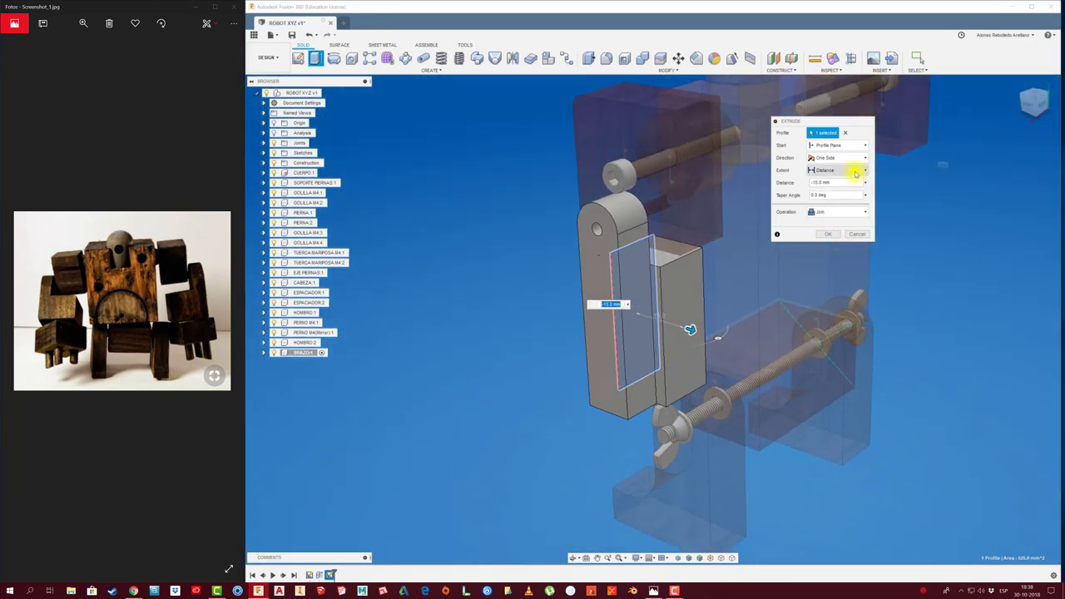
left_click(855, 171)
left_click(836, 192)
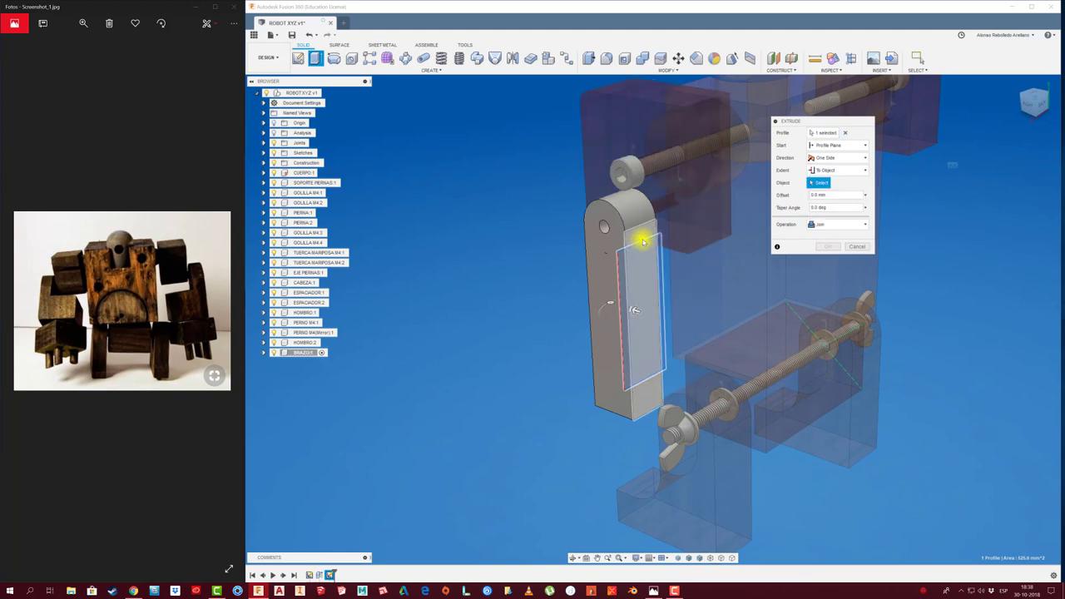
left_click(649, 235)
left_click(818, 214)
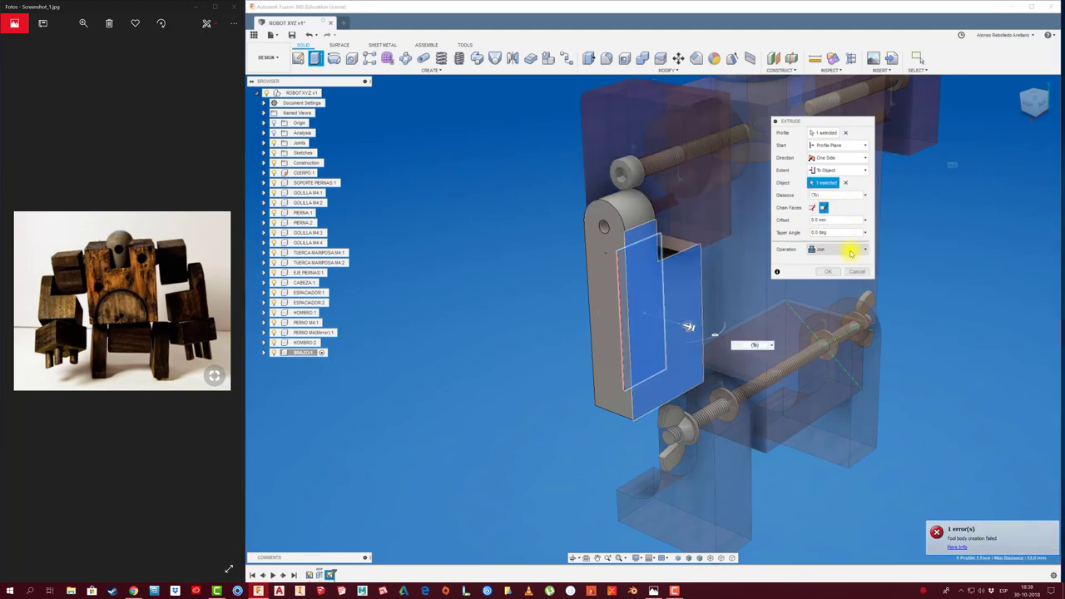
left_click(828, 271)
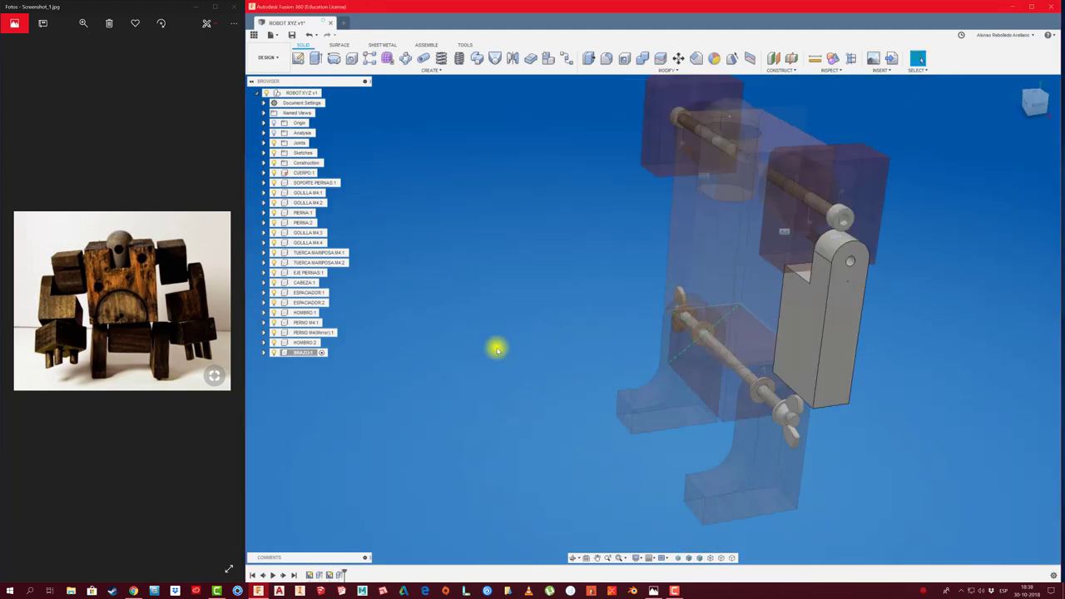
middle_click_drag(497, 349, 415, 197, "shift")
Step: Reactivate the root assembly and move the grey arm aside from the body
left_click(318, 93)
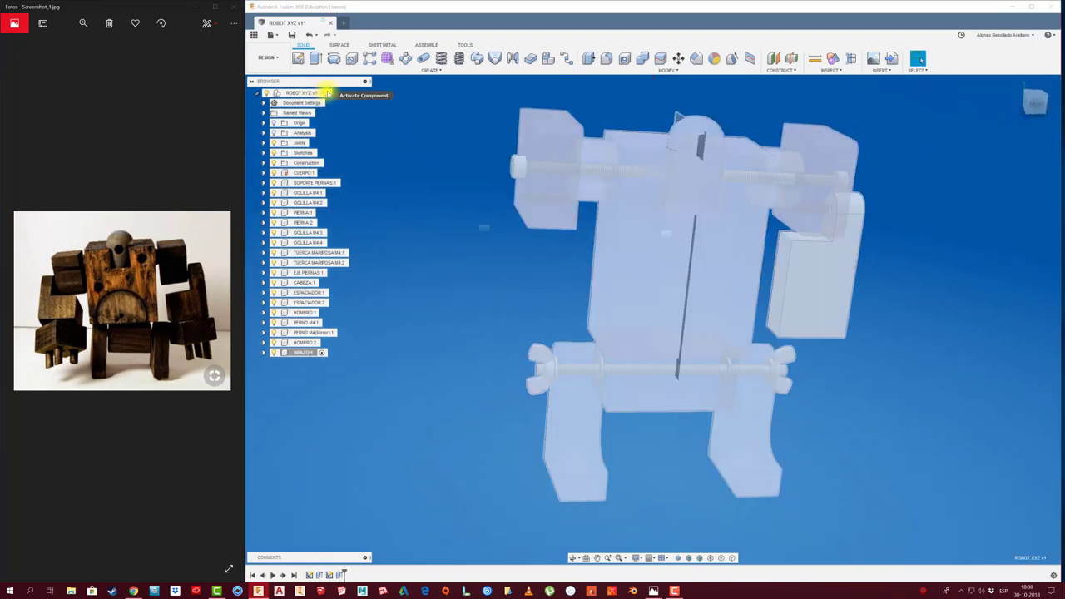
left_click(328, 93)
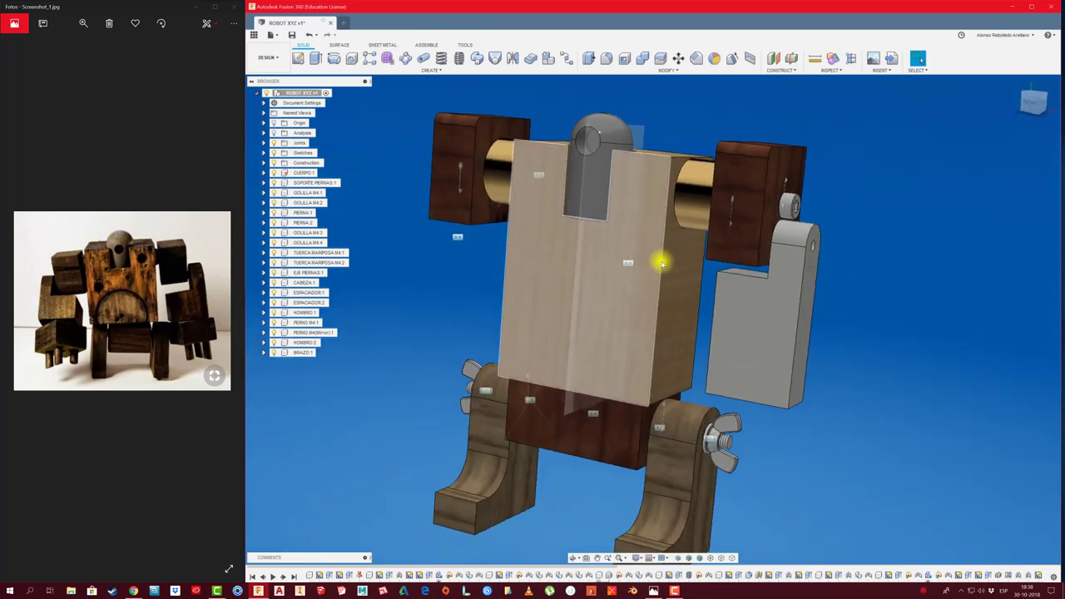
mouse_move(662, 264)
middle_mouse_down("shift")
mouse_move(704, 317)
mouse_move(707, 306)
middle_mouse_up("shift")
left_click_drag(707, 303, 801, 278)
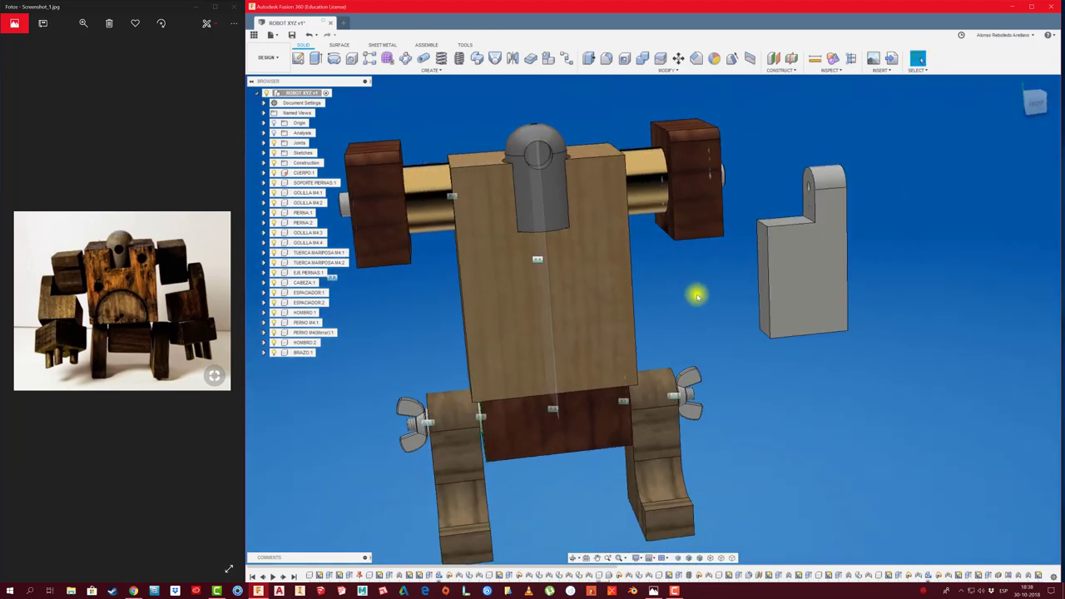
middle_click_drag(696, 292, 642, 219, "shift")
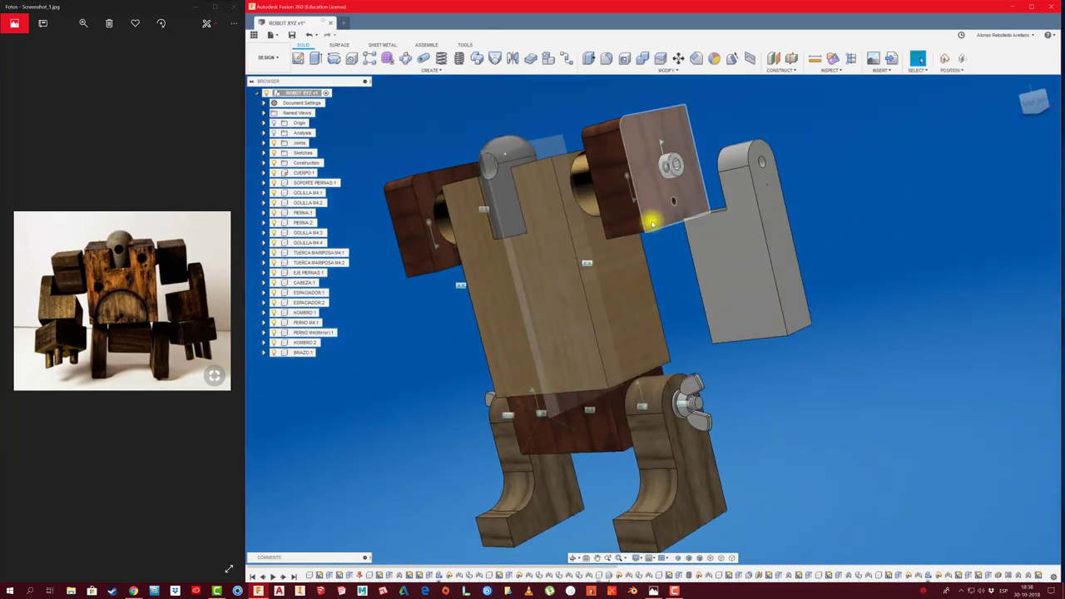
Step: Paste a copy of the washer and move it up to the shoulder block
left_click(312, 242)
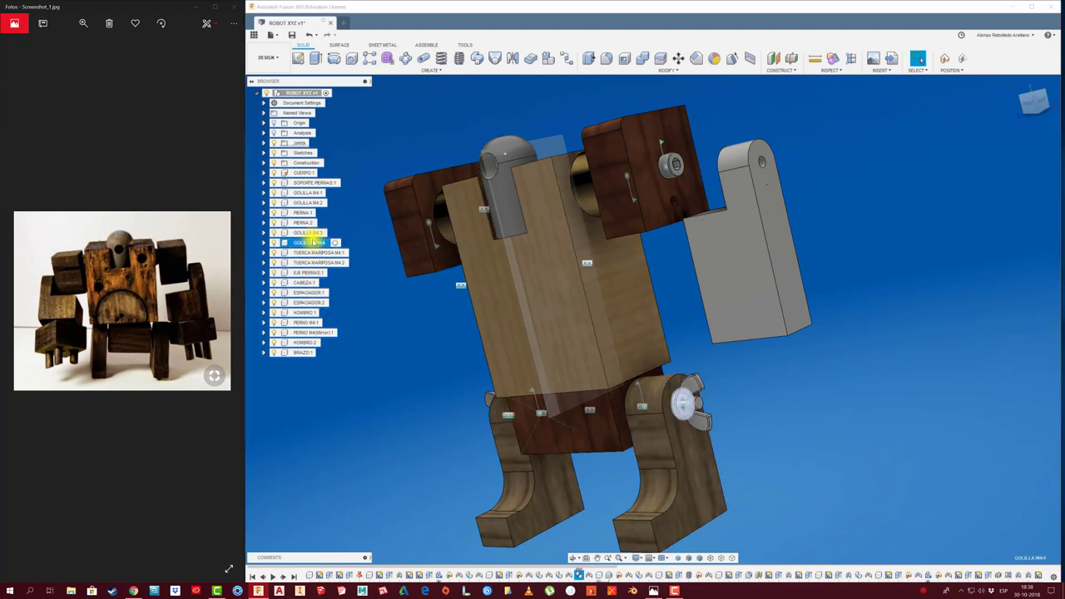
key("ctrl+v")
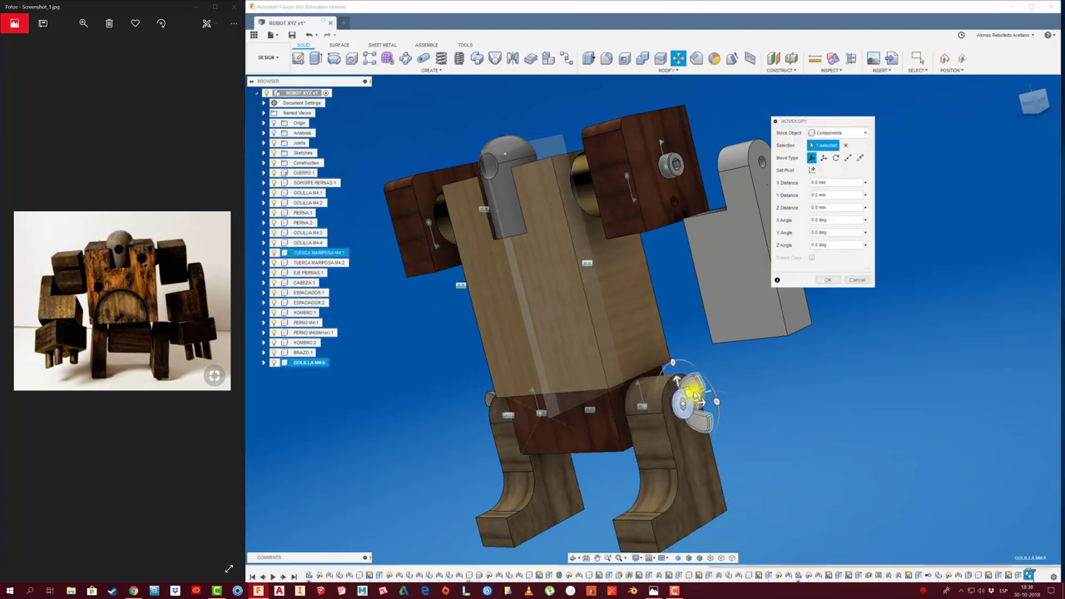
mouse_move(689, 394)
left_mouse_down()
mouse_move(679, 190)
mouse_move(664, 249)
left_mouse_up()
left_click(829, 279)
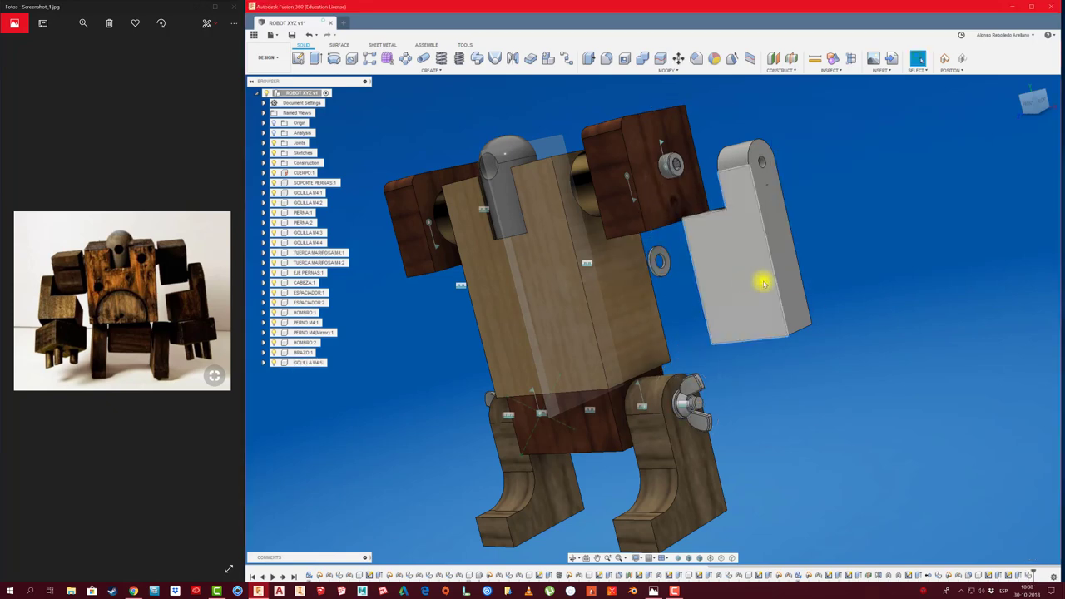
scroll(703, 228, "up", 3)
scroll(696, 247, "up", 3)
scroll(697, 257, "up", 2)
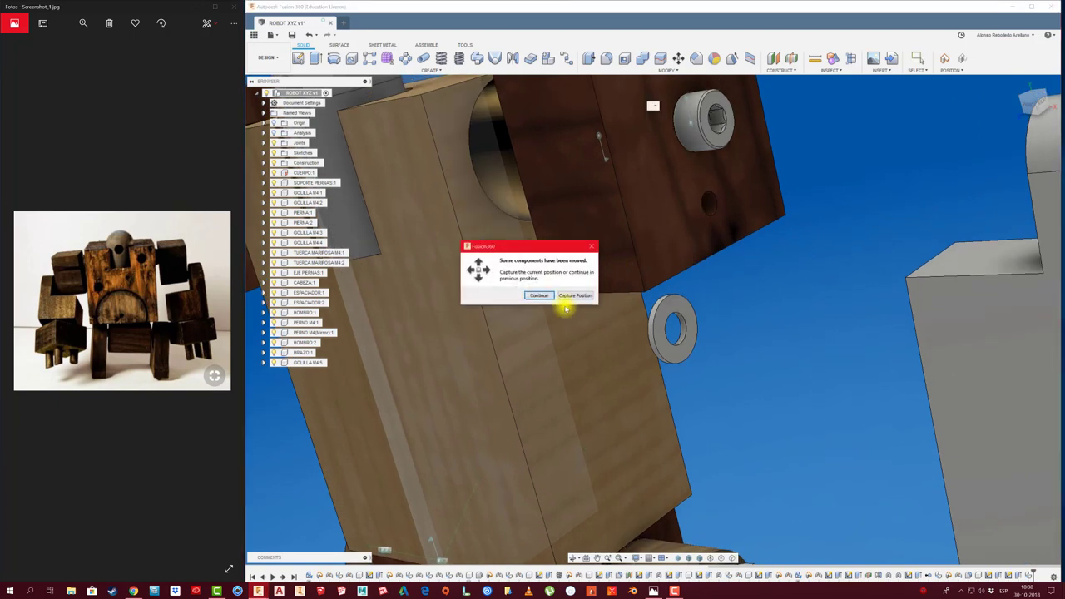
left_click(574, 297)
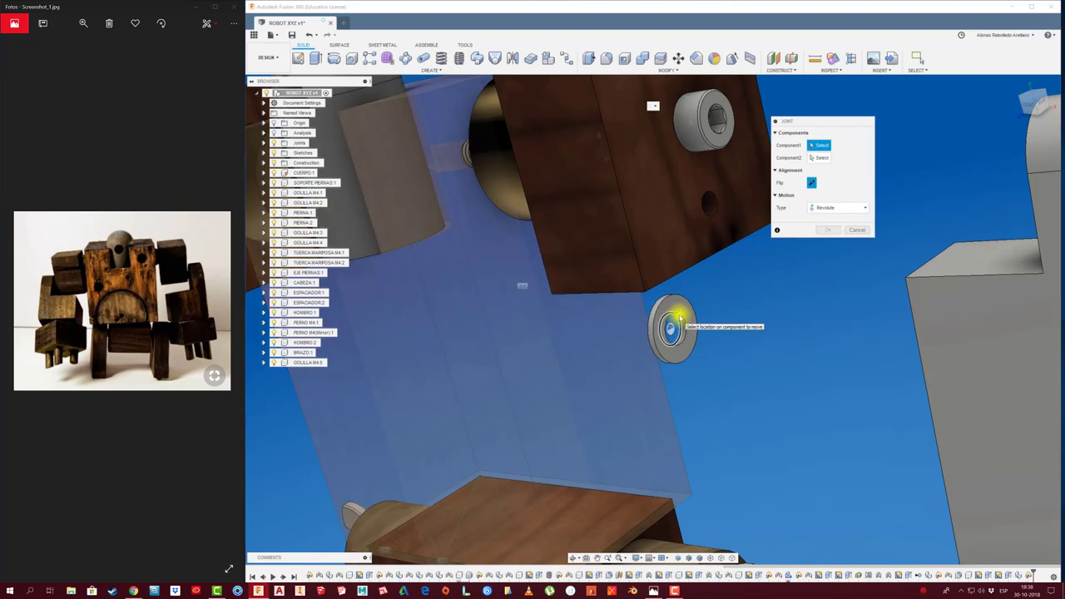
Step: Rigidly joint the washer to the shoulder block's hole
left_click(678, 318)
left_click(708, 208)
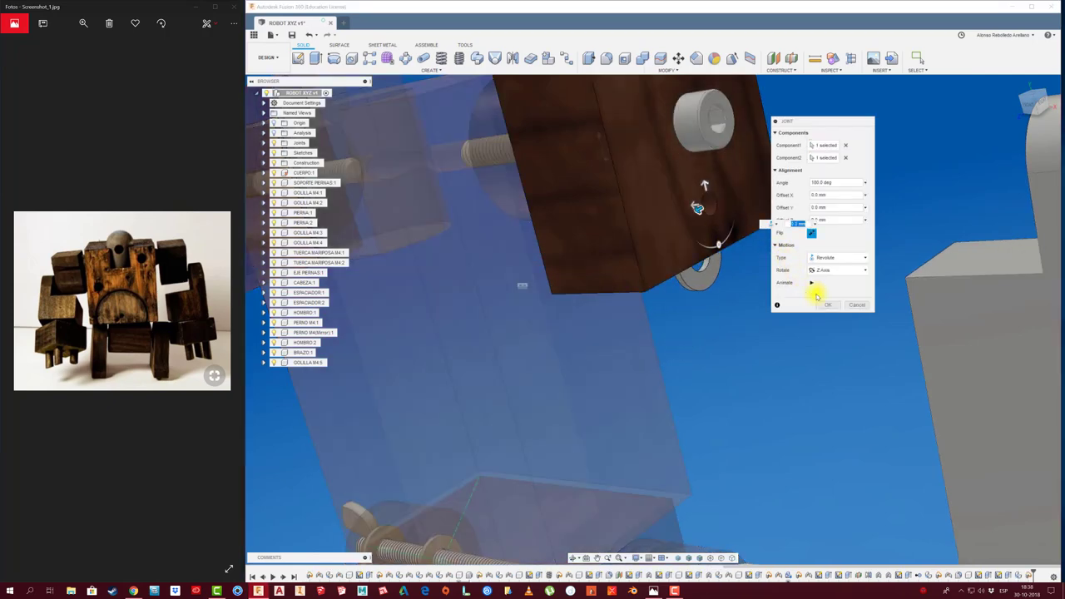
left_click(852, 258)
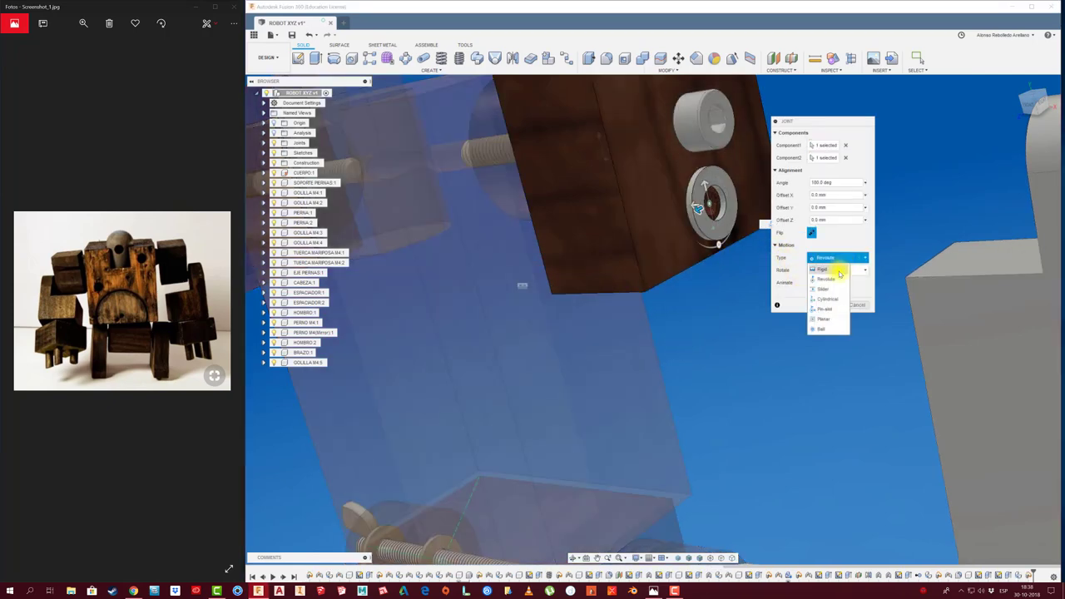
left_click(819, 281)
left_click(828, 304)
key("F6")
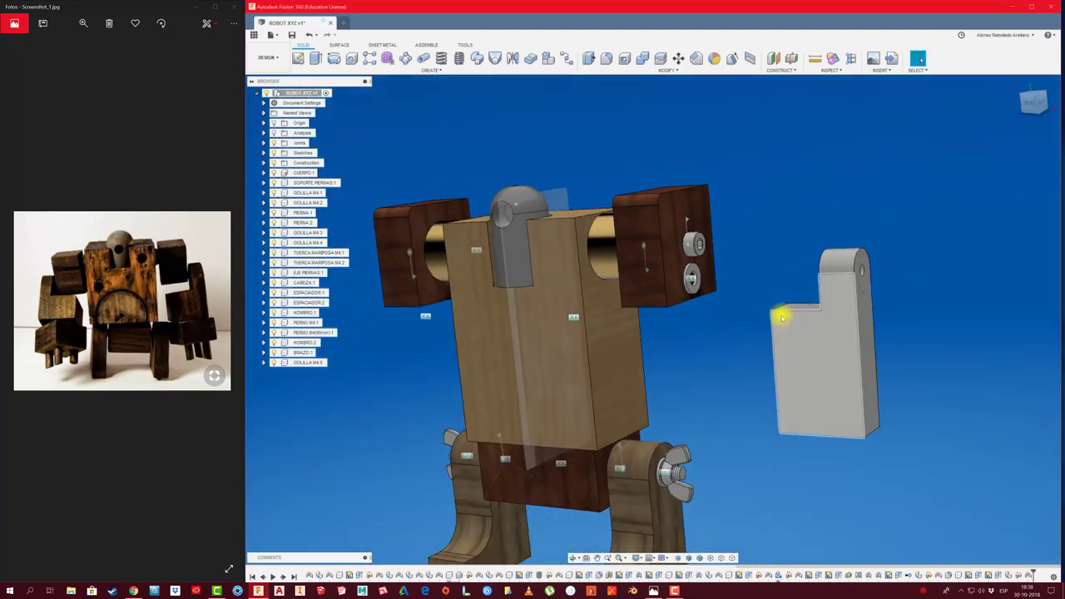
Step: Paste a washer copy moved -120 mm to the other shoulder block
left_click(300, 363)
key("ctrl+v")
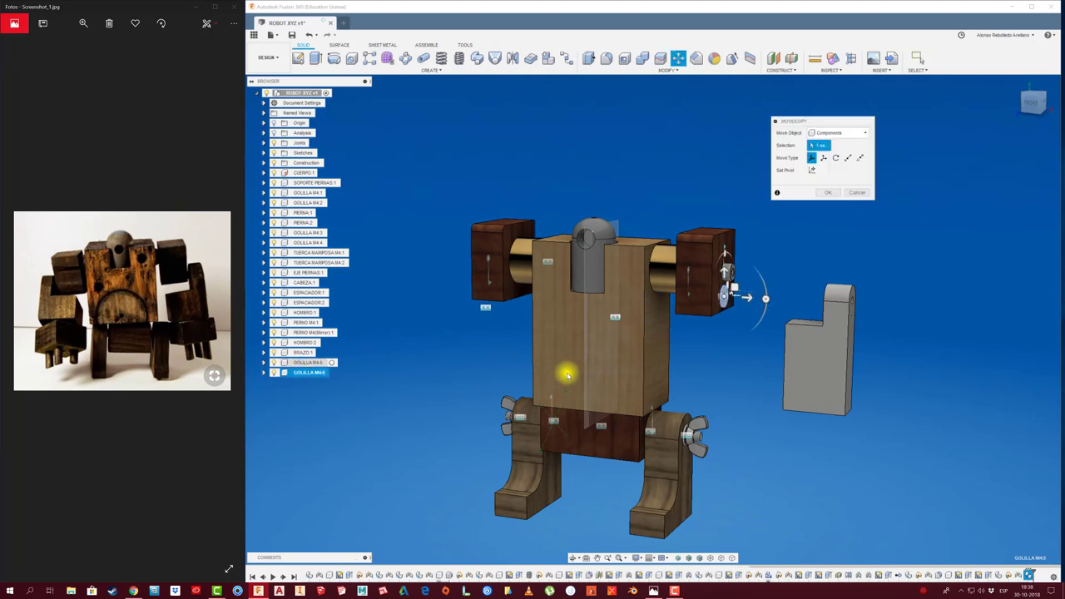
left_click_drag(613, 294, 458, 301)
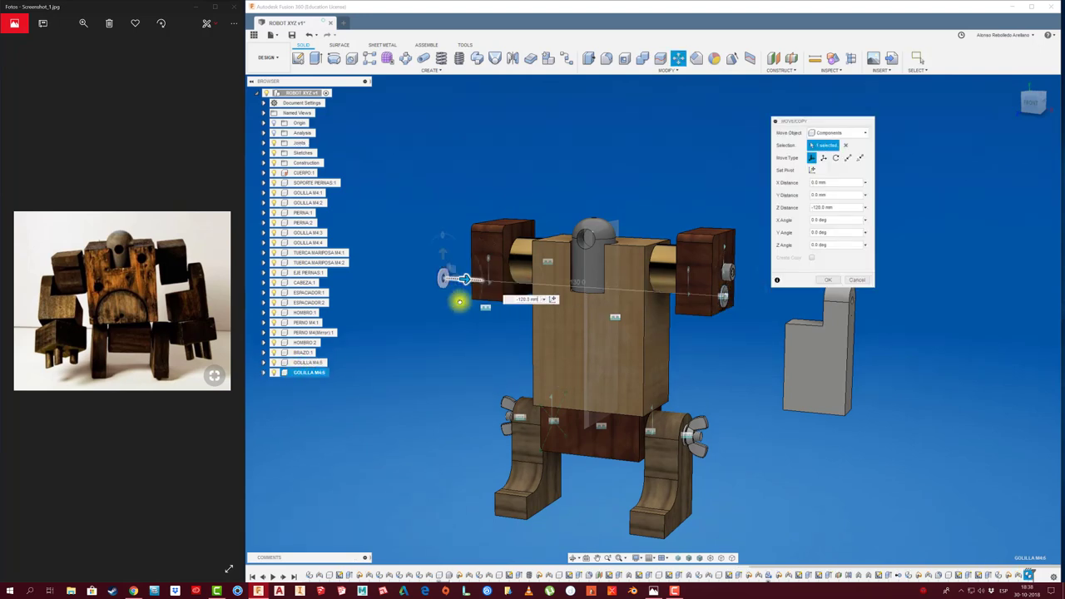
left_click(830, 280)
middle_click_drag(435, 316, 436, 320, "shift")
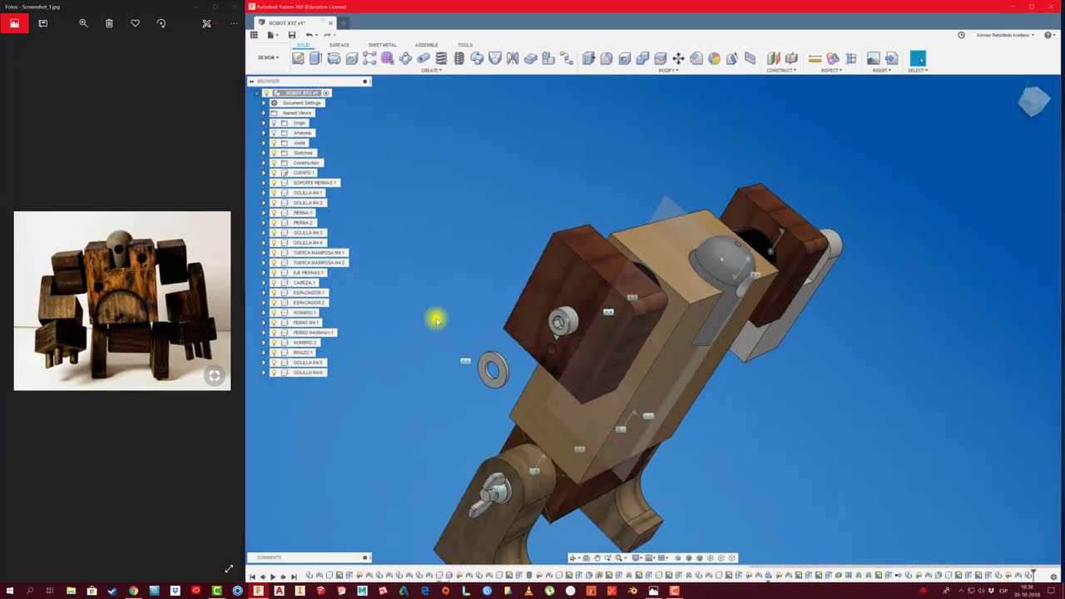
Step: Rigidly joint the copied washer into the left shoulder block's hole
key("j")
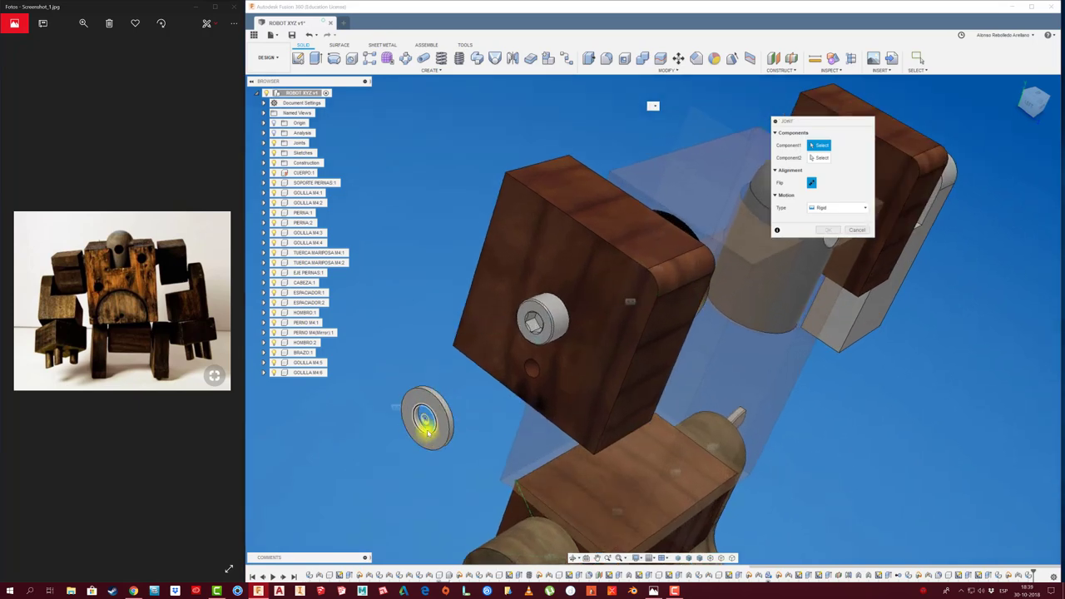
left_click(428, 426)
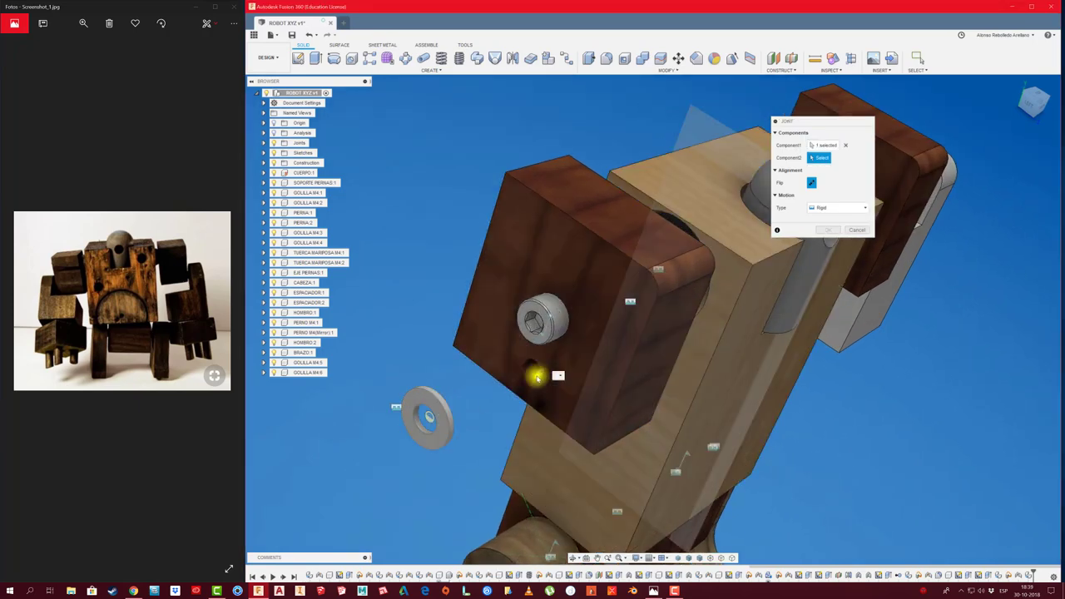
left_click(533, 376)
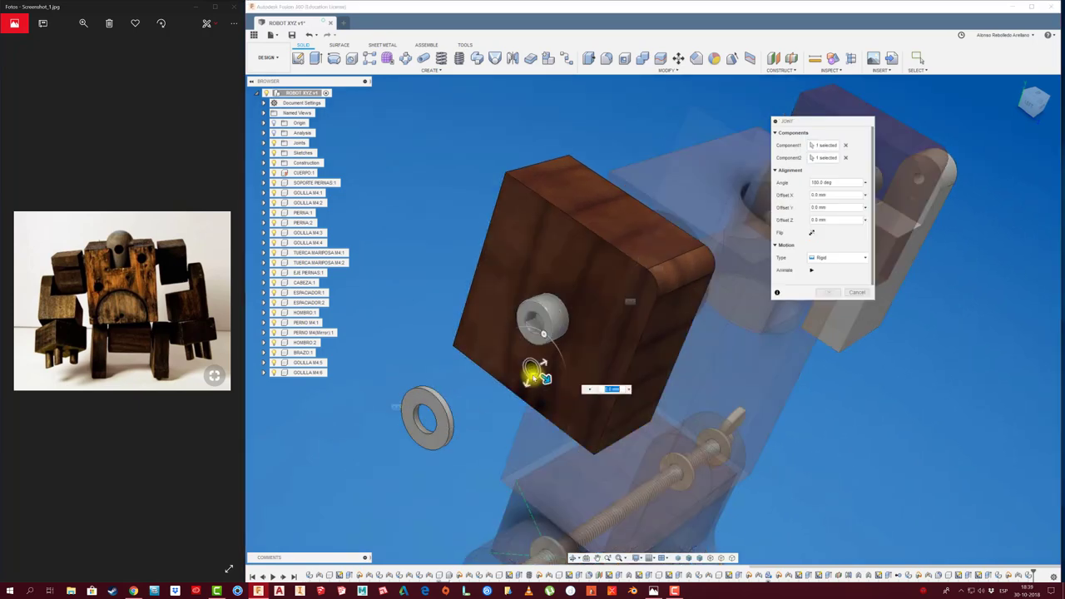
left_click(827, 293)
scroll(607, 282, "down", 5)
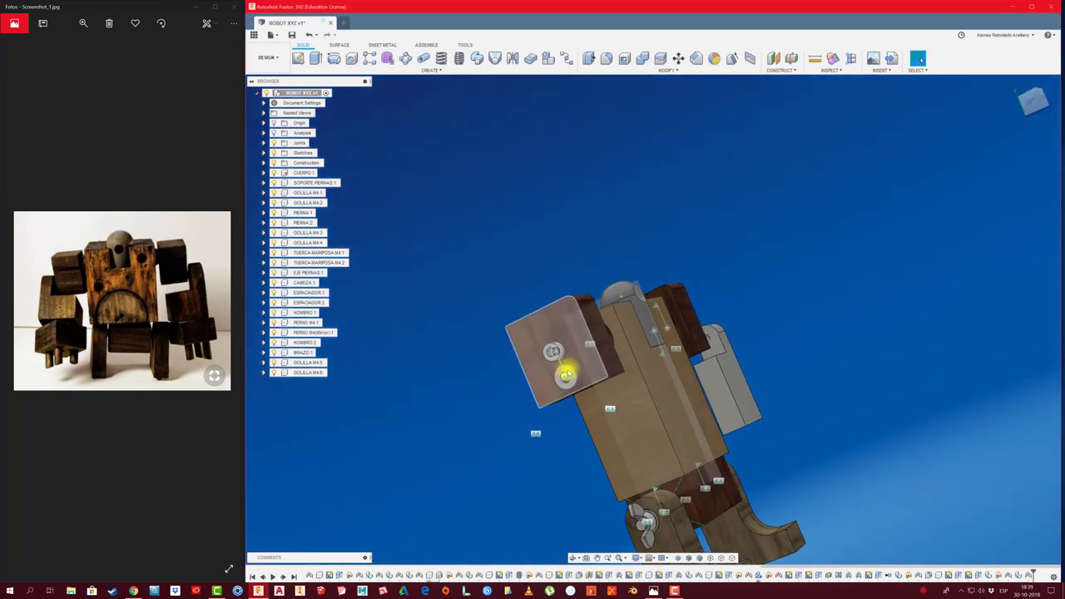
mouse_move(565, 373)
middle_mouse_down("shift")
mouse_move(809, 273)
mouse_move(882, 302)
mouse_move(762, 333)
mouse_move(751, 193)
mouse_move(848, 37)
middle_mouse_up("shift")
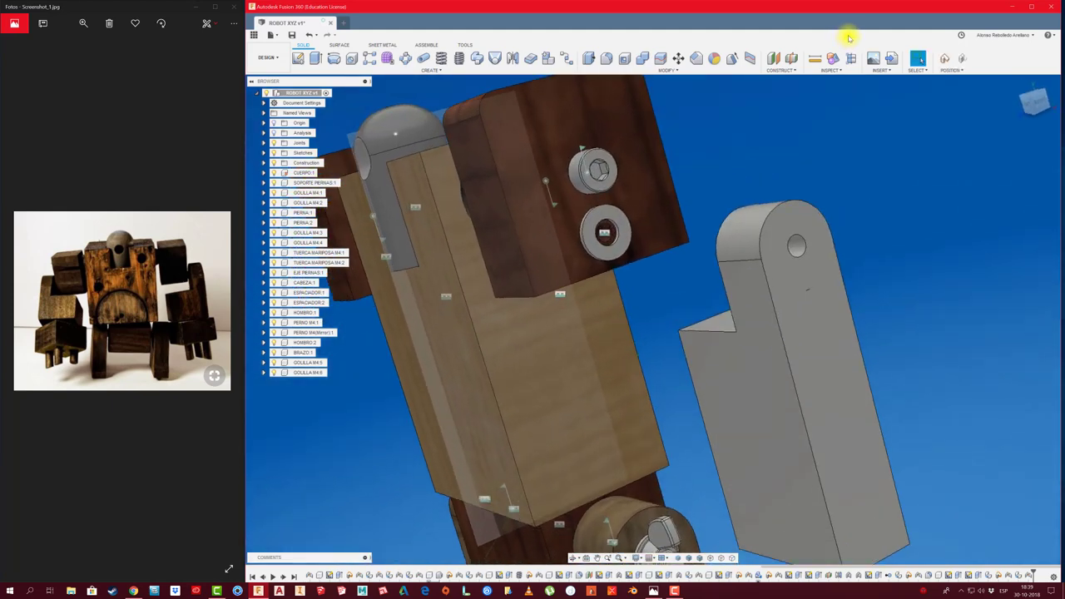
left_click(815, 58)
left_click(803, 240)
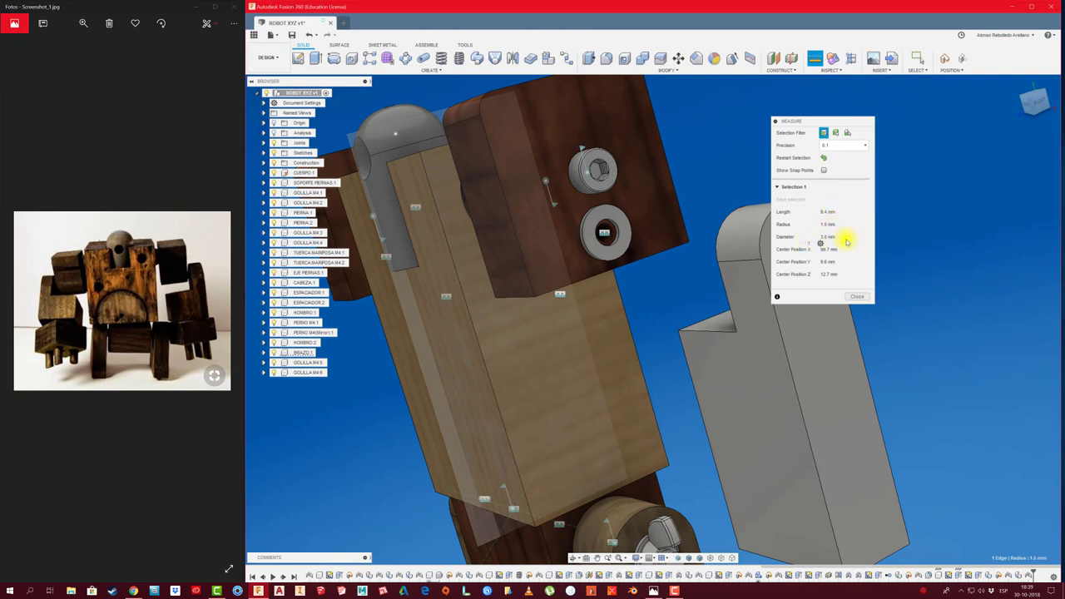
left_click(858, 297)
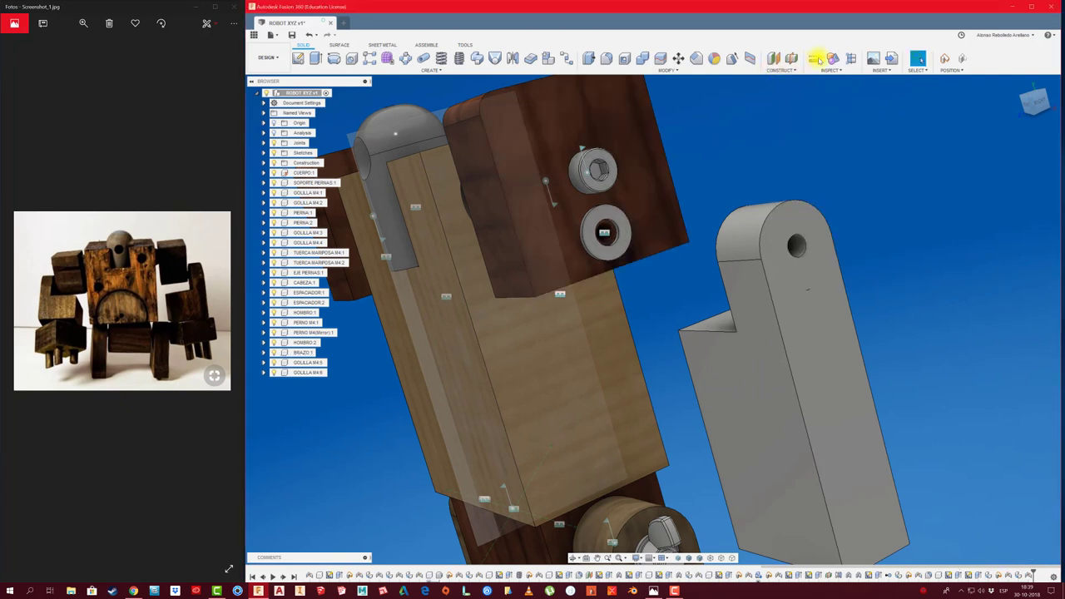
left_click(818, 59)
left_click(606, 234)
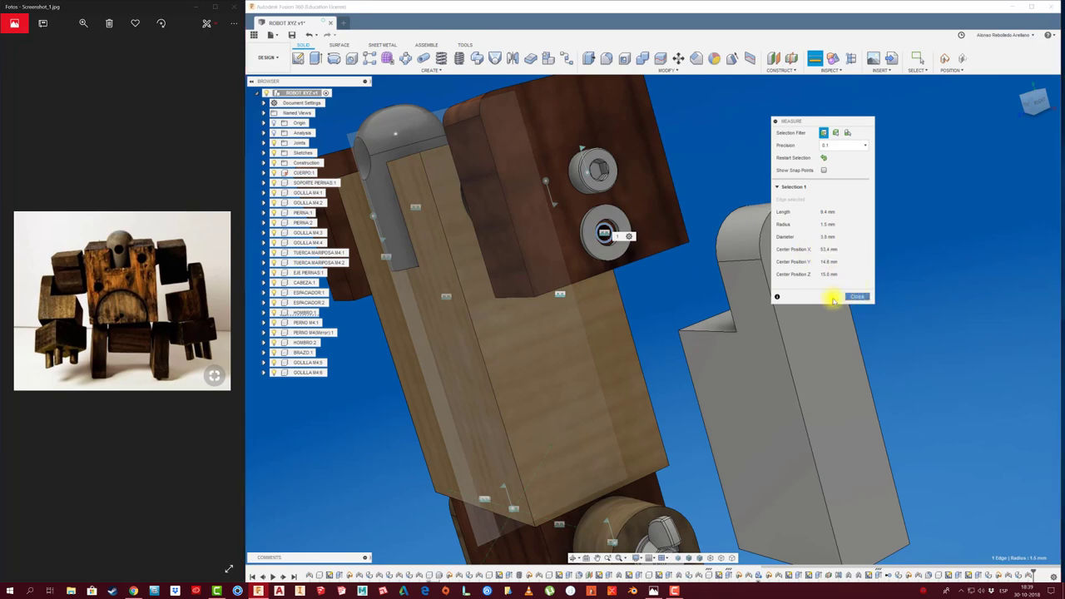
left_click(857, 297)
middle_click_drag(799, 325, 860, 312, "shift")
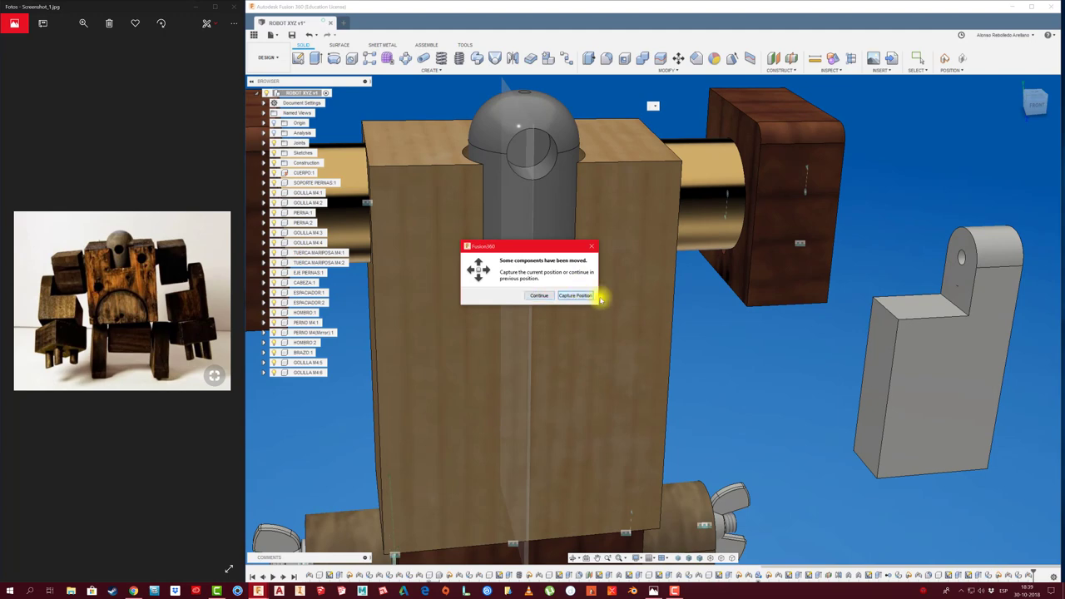
Step: Joint the arm's hole to the right shoulder washer as a Revolute joint
left_click(598, 297)
mouse_move(1000, 242)
middle_mouse_down("shift")
mouse_move(897, 300)
mouse_move(844, 297)
middle_mouse_up("shift")
left_click(844, 287)
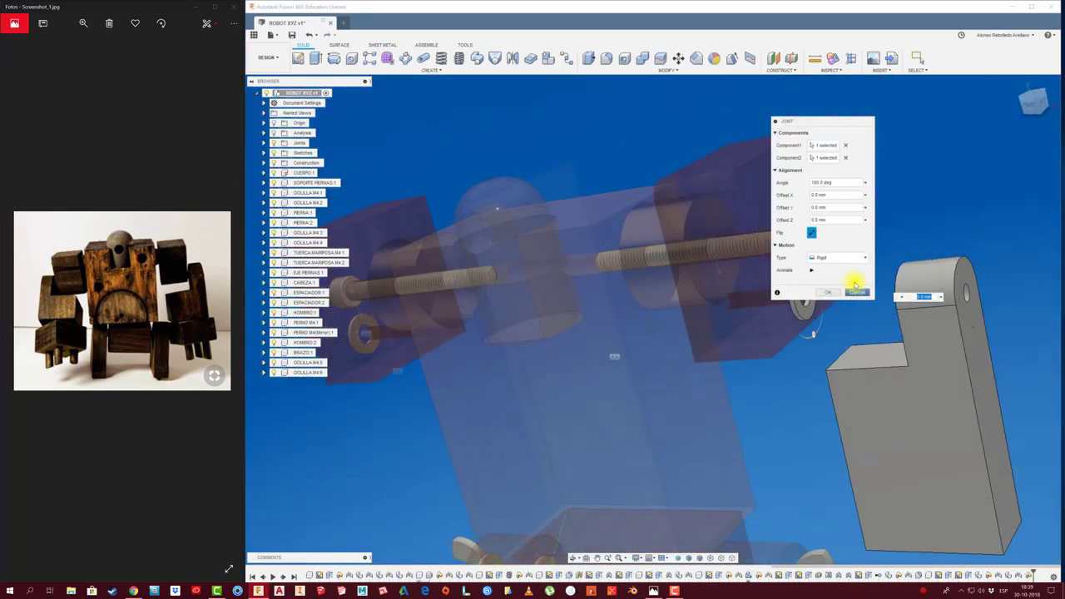
left_click(838, 258)
left_click(826, 279)
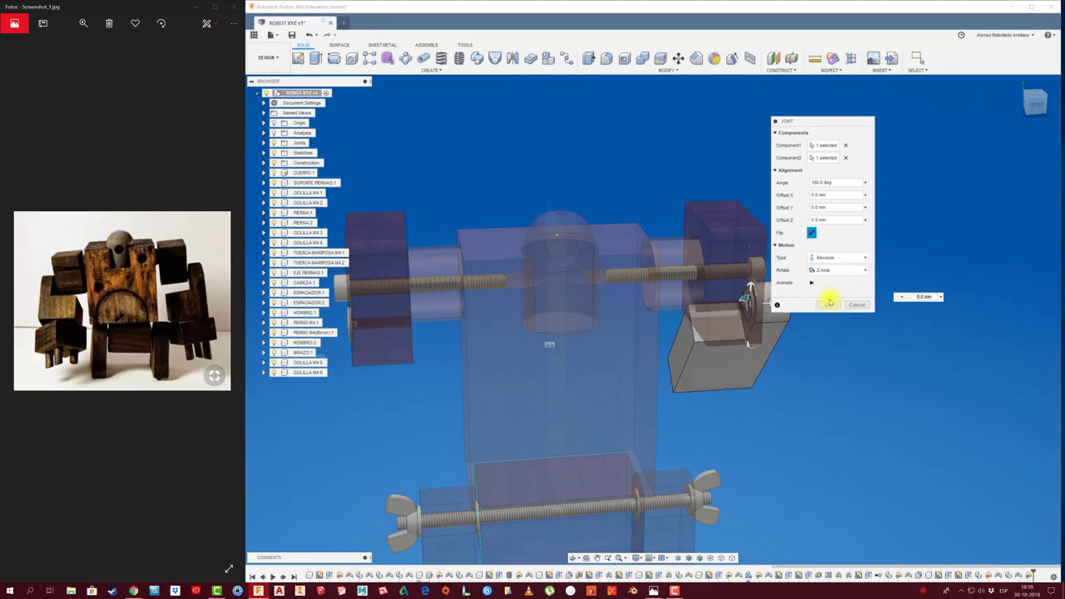
left_click(826, 293)
middle_click_drag(818, 314, 720, 383, "shift")
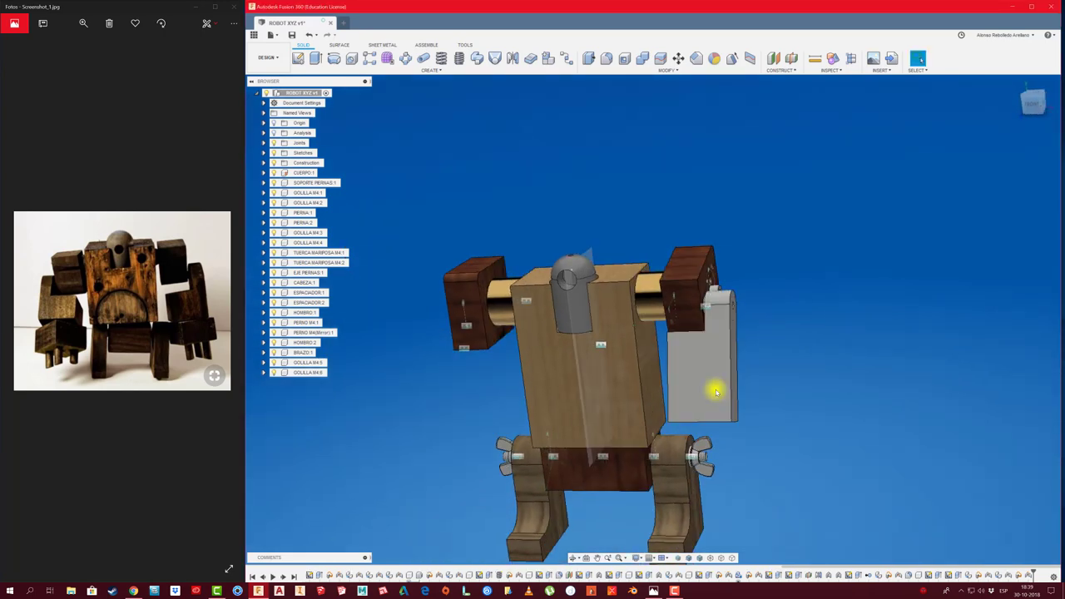
Step: Swing the arm up and outward to test its shoulder joint, reverting it each time
mouse_move(730, 391)
left_mouse_down()
mouse_move(746, 337)
mouse_move(706, 326)
mouse_move(798, 318)
mouse_move(791, 330)
mouse_move(690, 280)
mouse_move(726, 306)
mouse_move(680, 290)
mouse_move(687, 316)
mouse_move(683, 284)
left_mouse_up()
left_click(961, 60)
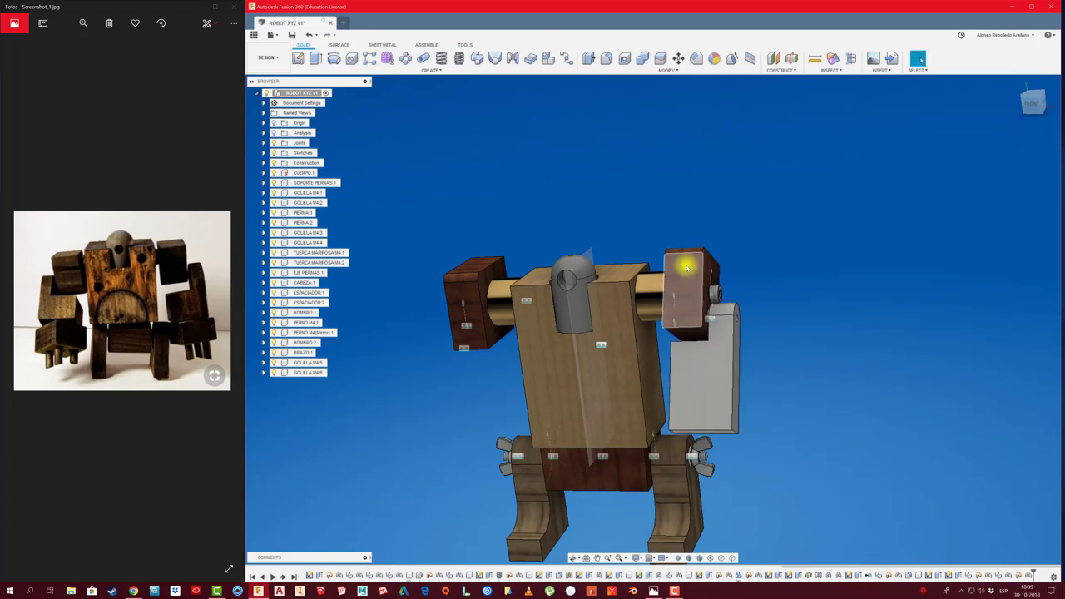
mouse_move(688, 323)
left_mouse_down()
mouse_move(710, 338)
mouse_move(692, 311)
left_mouse_up()
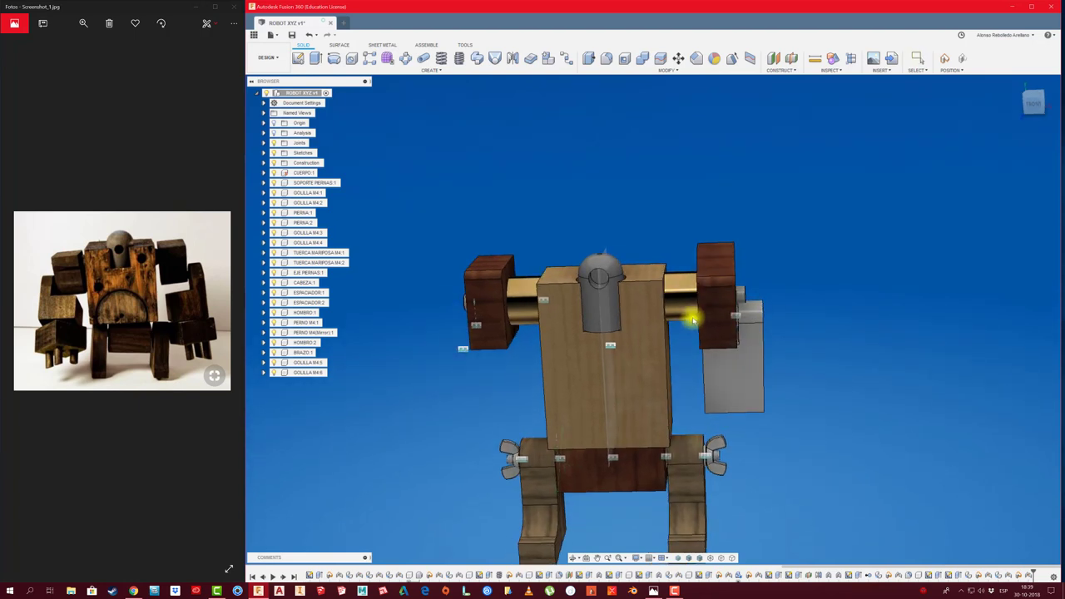
left_click(963, 60)
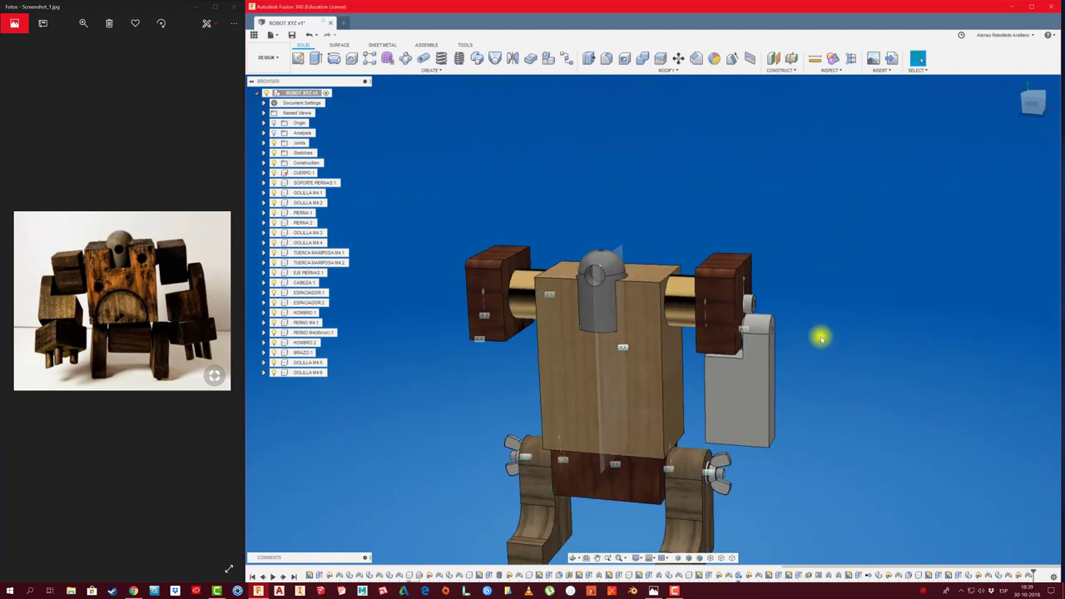
Step: Open the Physical Material library for BRAZO:1 and try Walnut wood on the arm
middle_click_drag(820, 335, 891, 341, "shift")
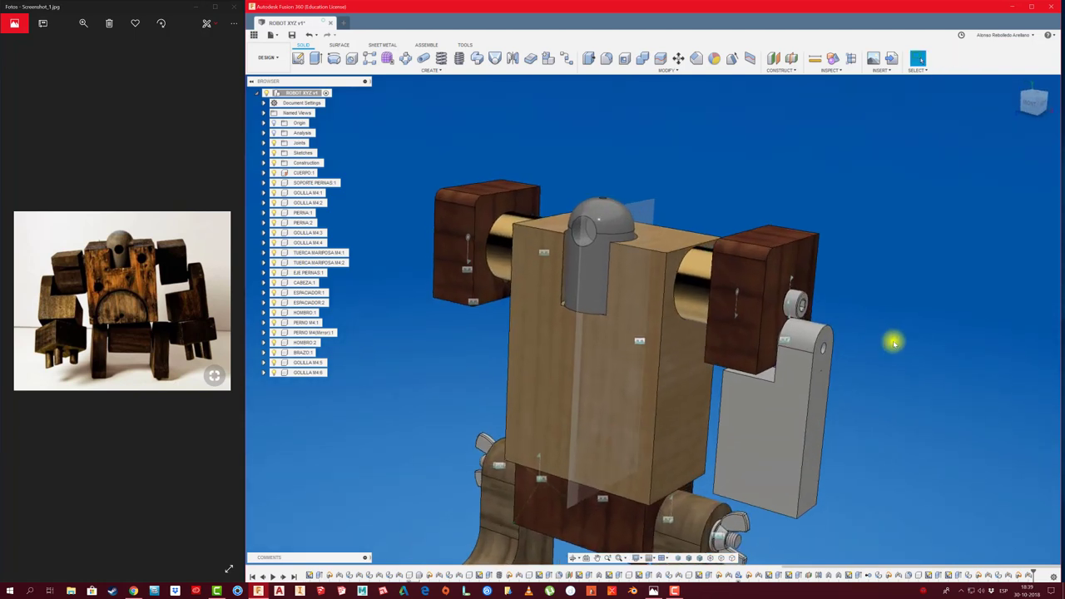
left_click(304, 352)
right_click(305, 352)
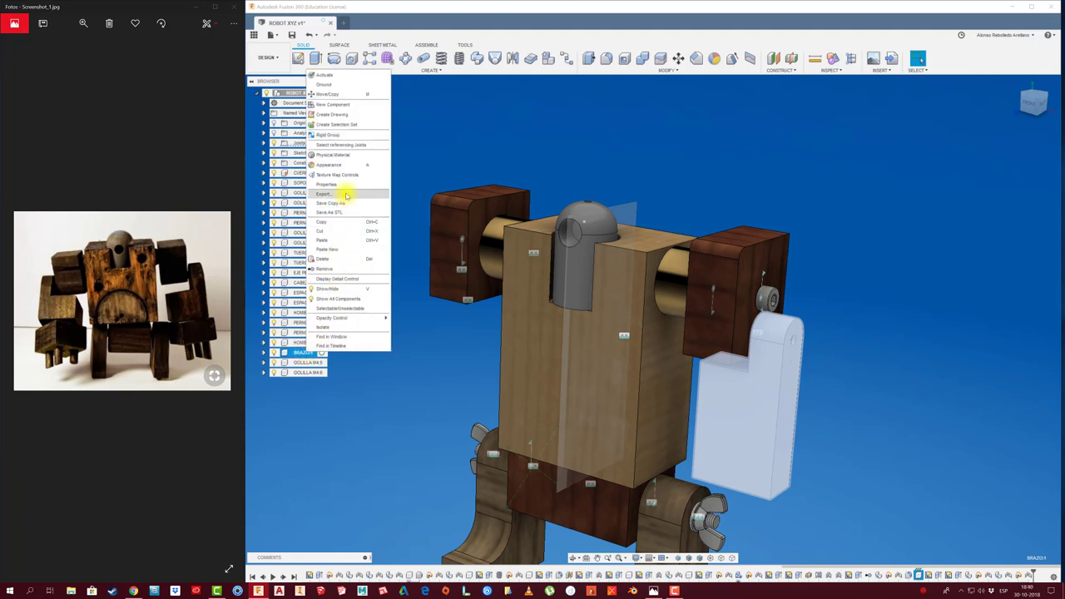
left_click(346, 155)
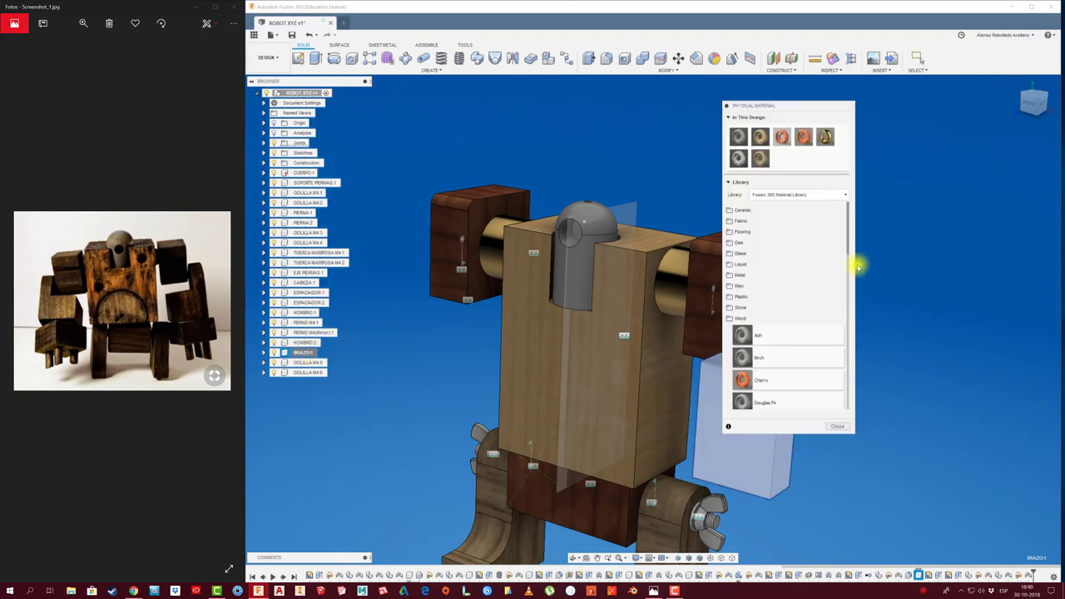
scroll(801, 352, "down", 2)
scroll(801, 359, "down", 2)
scroll(798, 361, "down", 2)
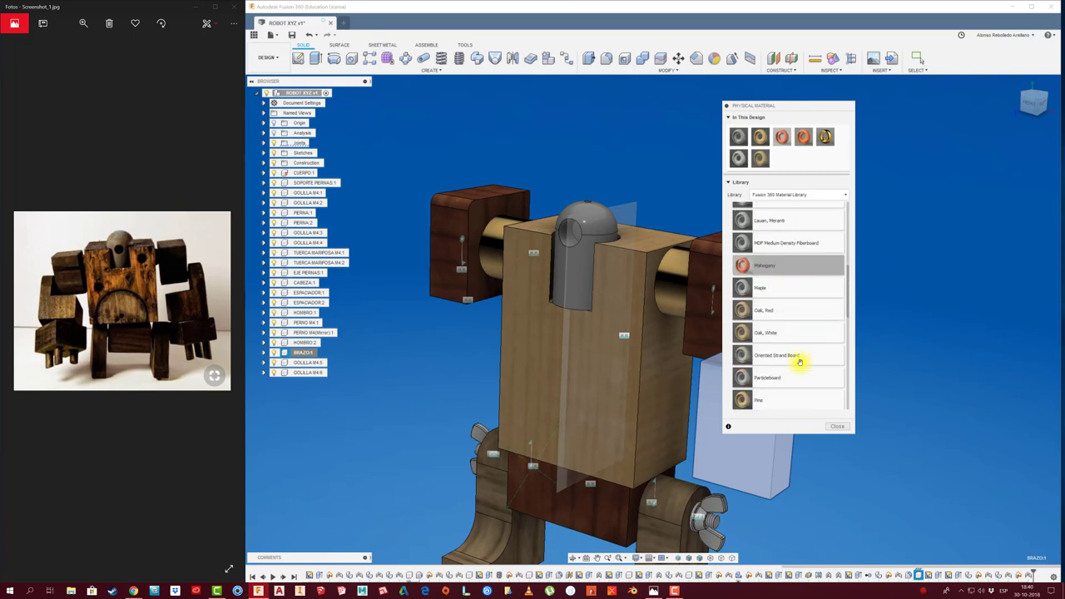
scroll(799, 362, "down", 2)
scroll(802, 370, "down", 2)
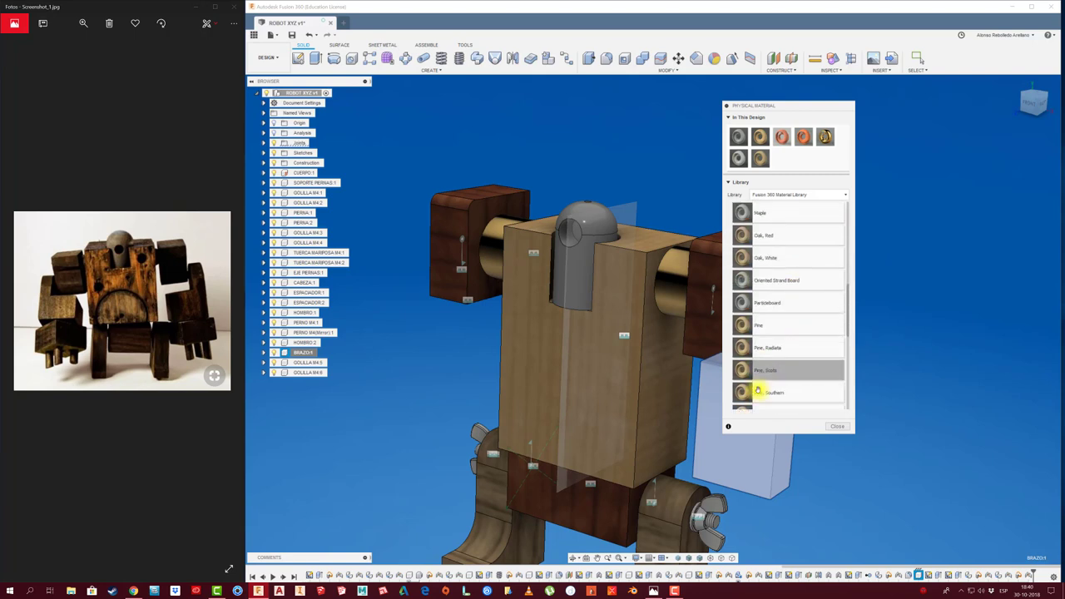
scroll(811, 378, "down", 1)
scroll(815, 384, "down", 2)
scroll(815, 382, "down", 3)
scroll(815, 383, "down", 2)
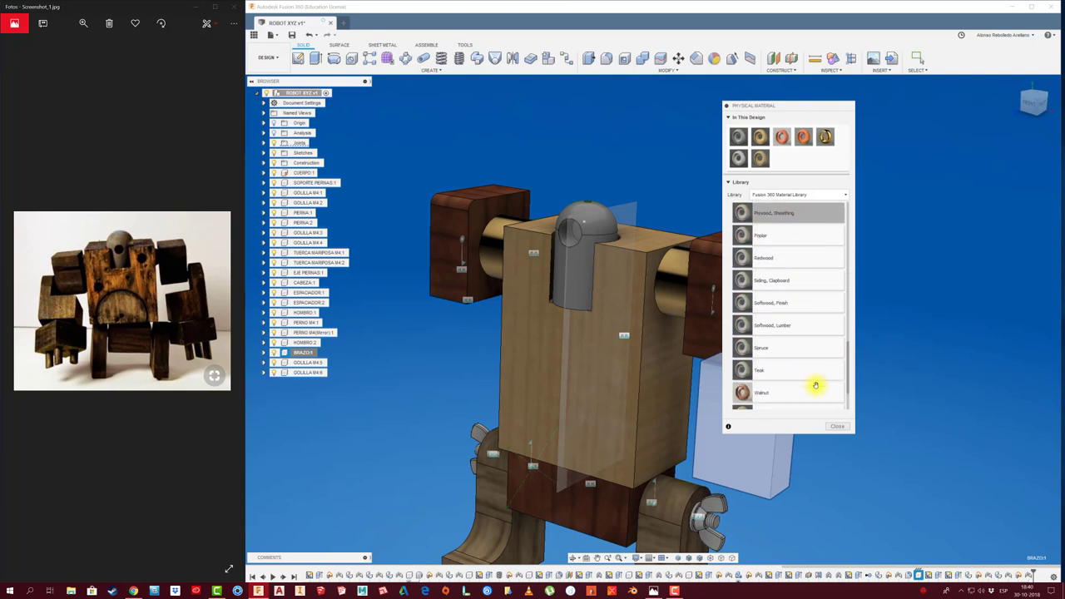
left_click_drag(744, 394, 801, 446)
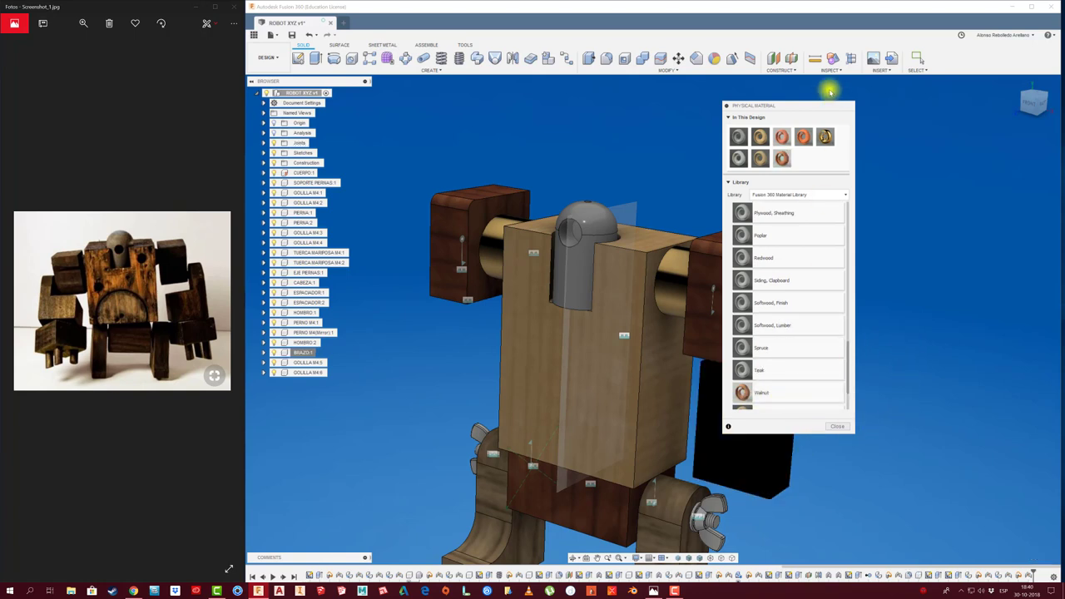
Step: Try Wood (Oak), then apply Pine, Southern to the arm and re-check its swing
left_click_drag(881, 105, 883, 95)
scroll(929, 376, "down", 3)
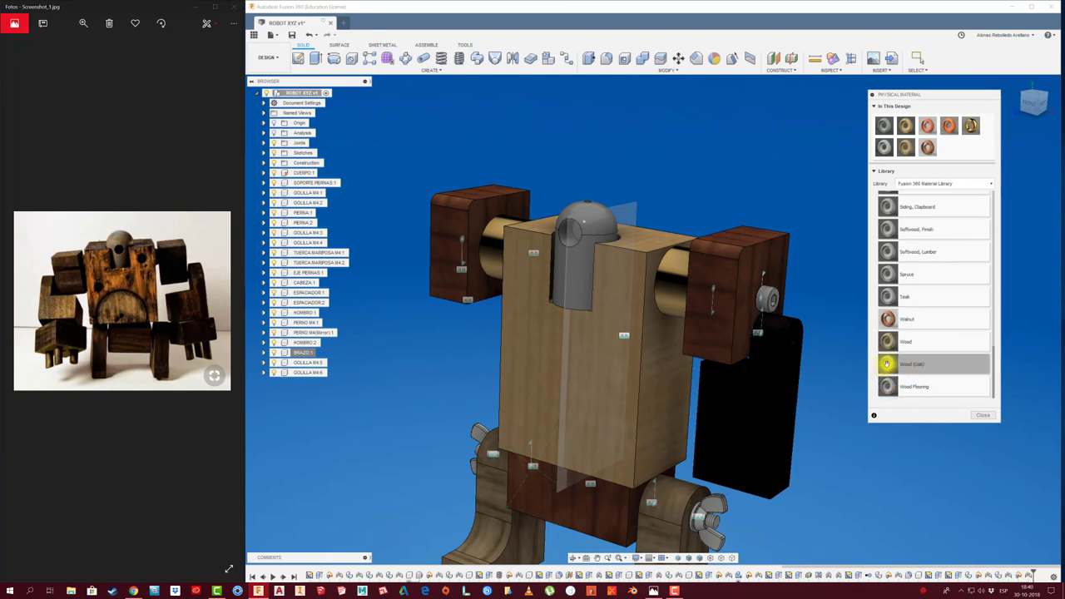
left_click_drag(780, 433, 784, 426)
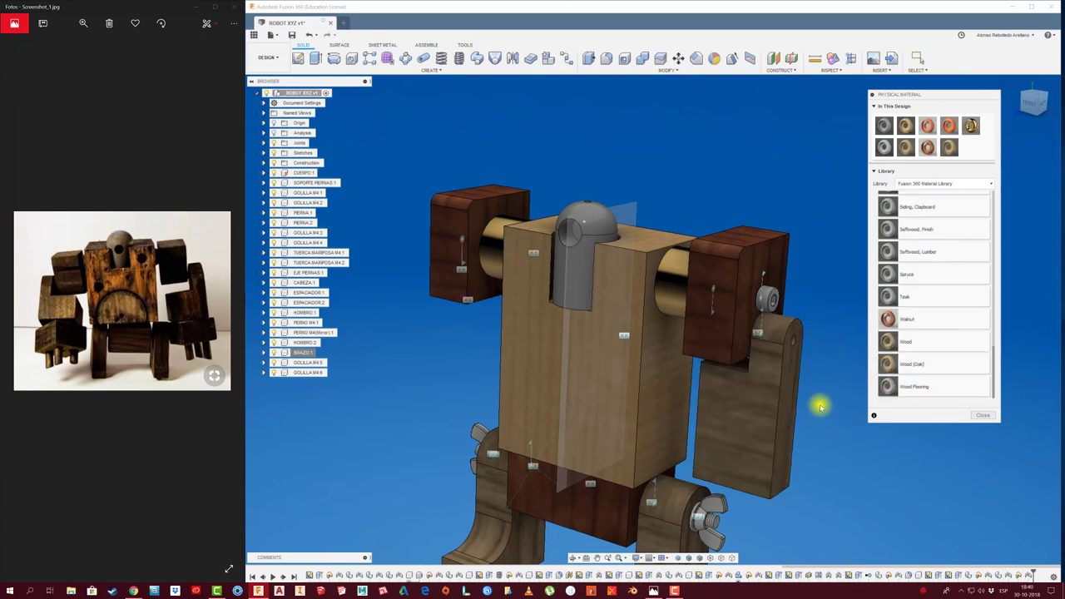
scroll(943, 324, "up", 2)
scroll(943, 326, "up", 3)
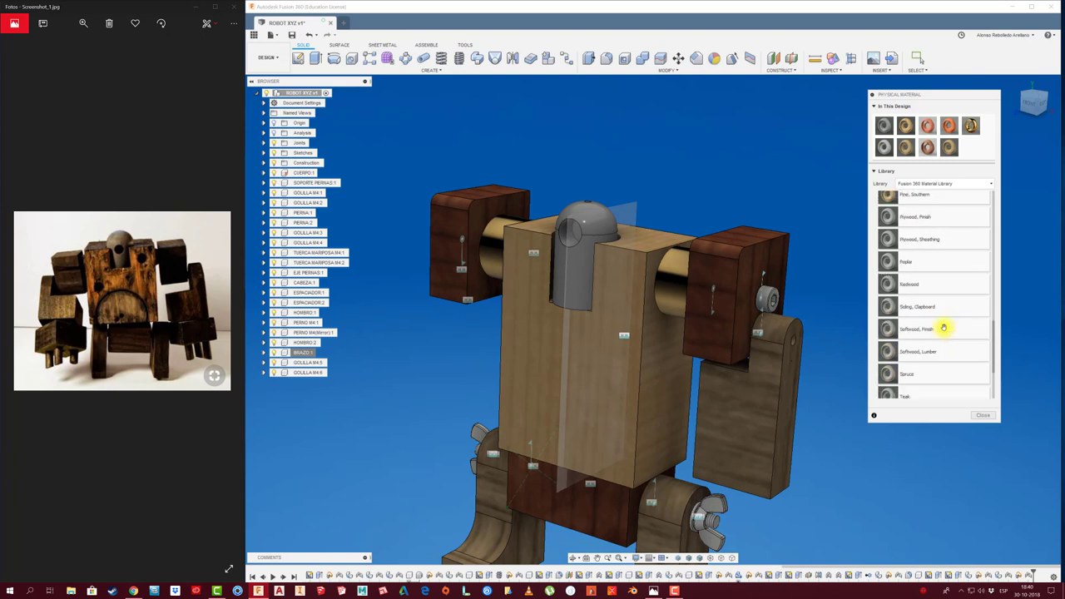
scroll(943, 327, "up", 2)
scroll(943, 327, "up", 1)
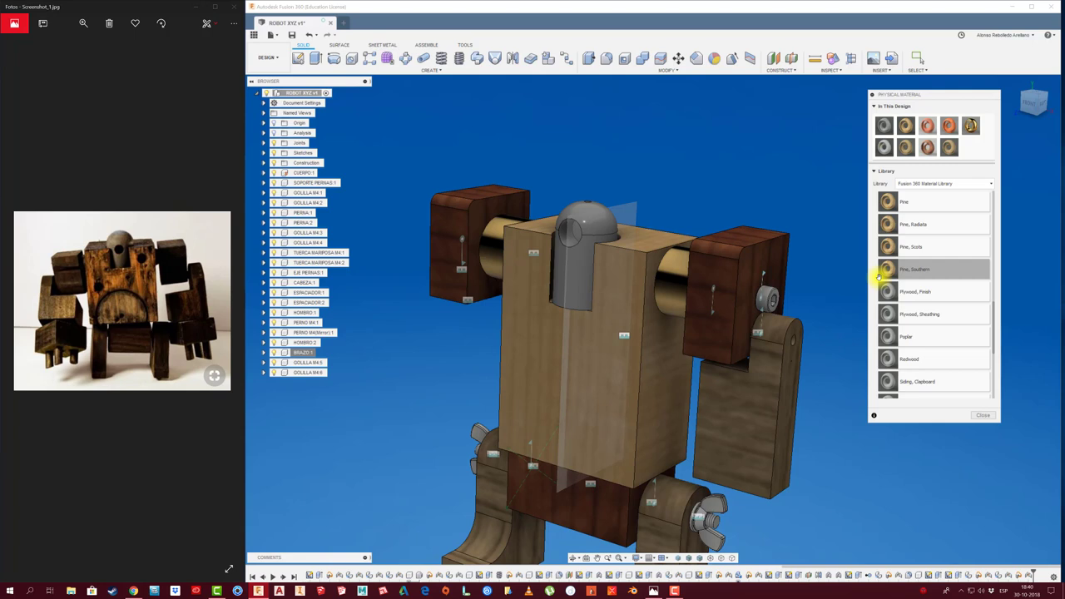
left_click_drag(905, 280, 821, 412)
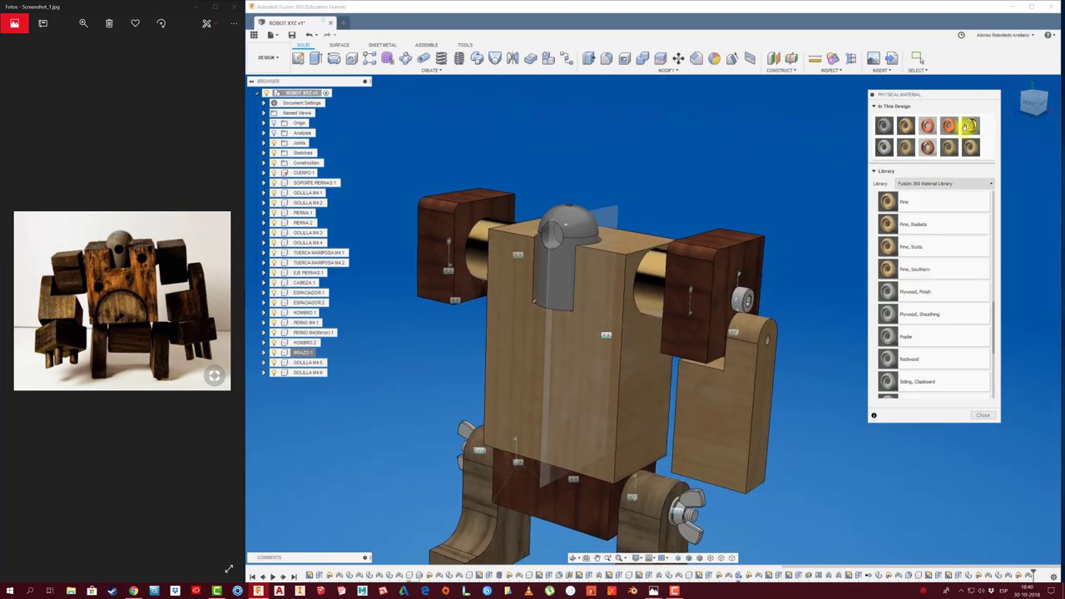
left_click(982, 414)
mouse_move(901, 408)
middle_mouse_down("shift")
mouse_move(876, 394)
mouse_move(637, 361)
mouse_move(698, 373)
mouse_move(747, 362)
middle_mouse_up("shift")
left_click_drag(747, 362, 731, 373)
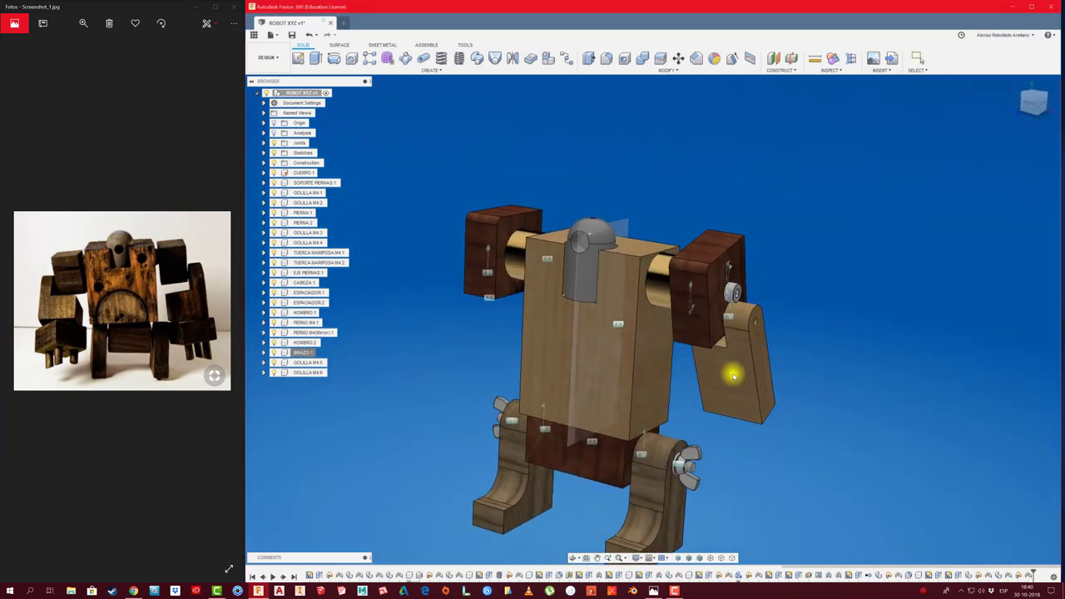
Step: Revert the arm to its original position and orbit to a low front view
left_click(960, 61)
mouse_move(820, 311)
middle_mouse_down("shift")
mouse_move(804, 321)
mouse_move(739, 302)
mouse_move(816, 290)
mouse_move(784, 283)
mouse_move(740, 292)
mouse_move(798, 290)
mouse_move(713, 294)
mouse_move(807, 297)
mouse_move(711, 293)
mouse_move(822, 307)
mouse_move(737, 352)
mouse_move(723, 347)
mouse_move(765, 302)
mouse_move(786, 302)
mouse_move(723, 361)
mouse_move(691, 468)
mouse_move(854, 333)
mouse_move(446, 347)
mouse_move(366, 375)
middle_mouse_up("shift")
scroll(803, 321, "up", 3)
scroll(794, 315, "up", 2)
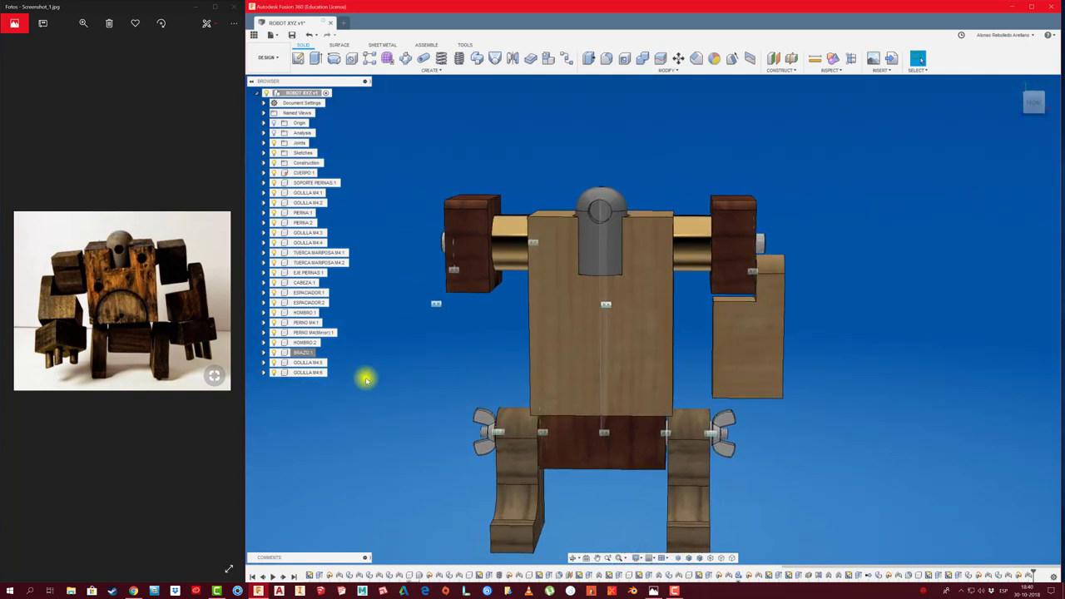
Step: Copy and paste BRAZO:1, moving the copy 125 mm along X and rotating it 180°
left_click(302, 353)
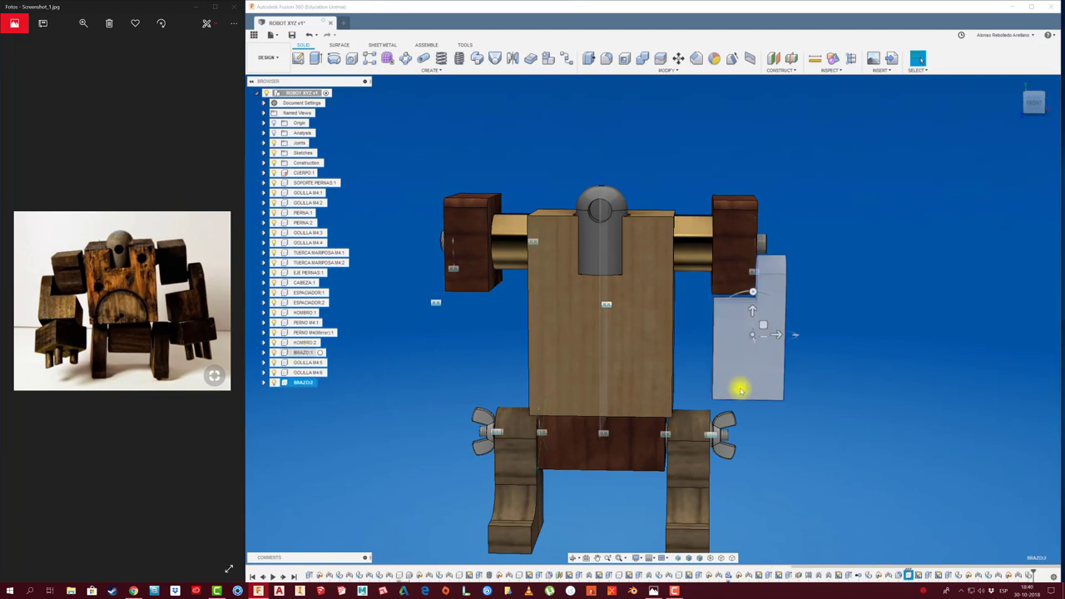
key("ctrl+c")
key("ctrl+v")
mouse_move(772, 333)
left_mouse_down()
mouse_move(423, 359)
mouse_move(457, 359)
left_mouse_up()
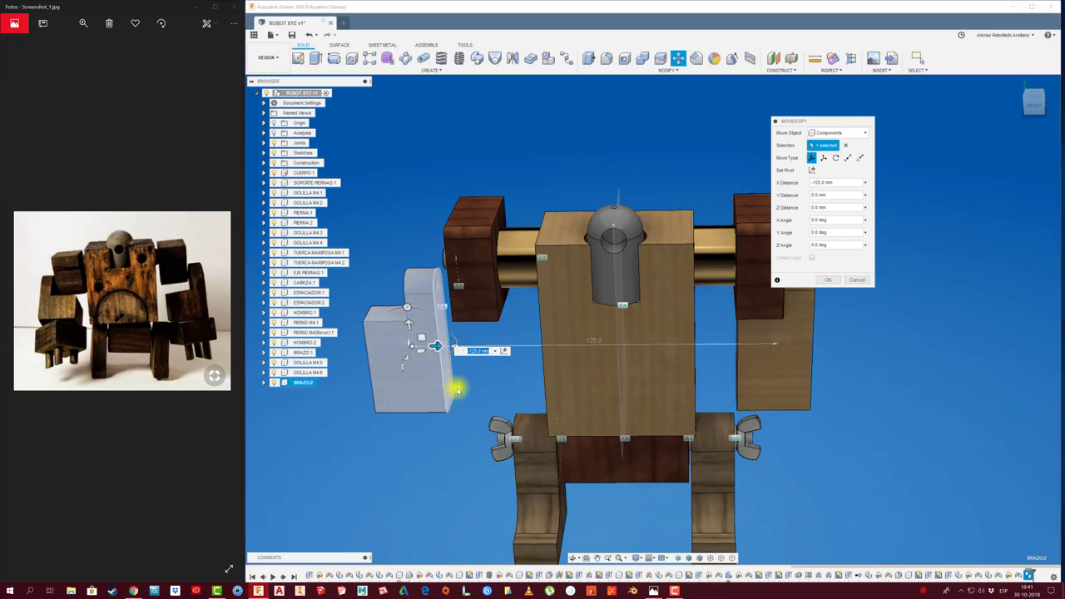
middle_click_drag(458, 356, 422, 355, "shift")
left_click_drag(425, 355, 330, 366)
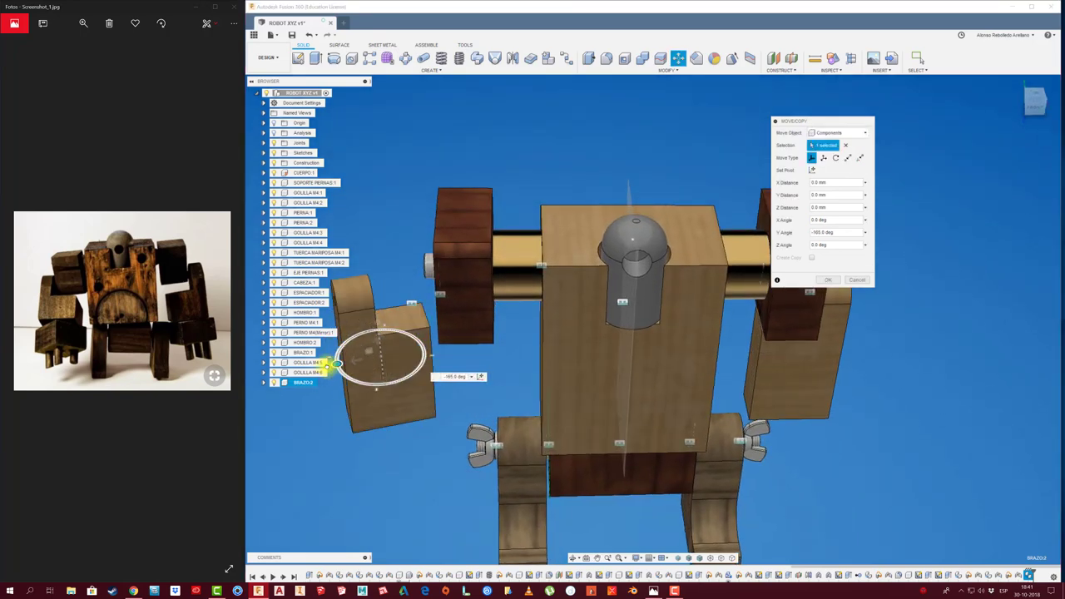
left_click(828, 279)
scroll(440, 321, "up", 2)
scroll(449, 299, "up", 2)
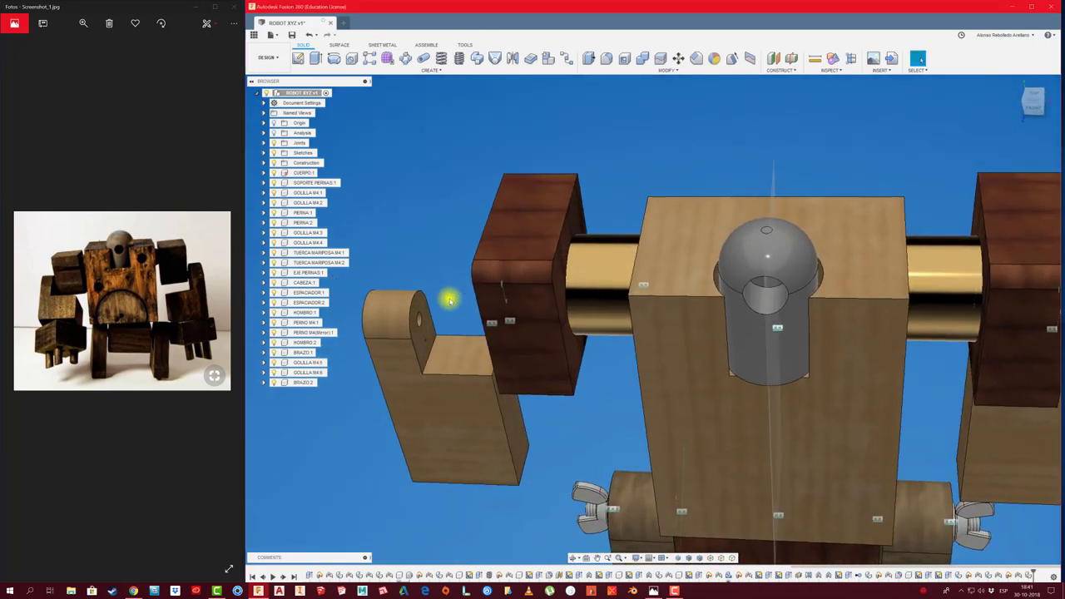
Step: Create a revolute joint between the copied arm's pivot hole and the left shoulder pin
key("j")
left_click(738, 276)
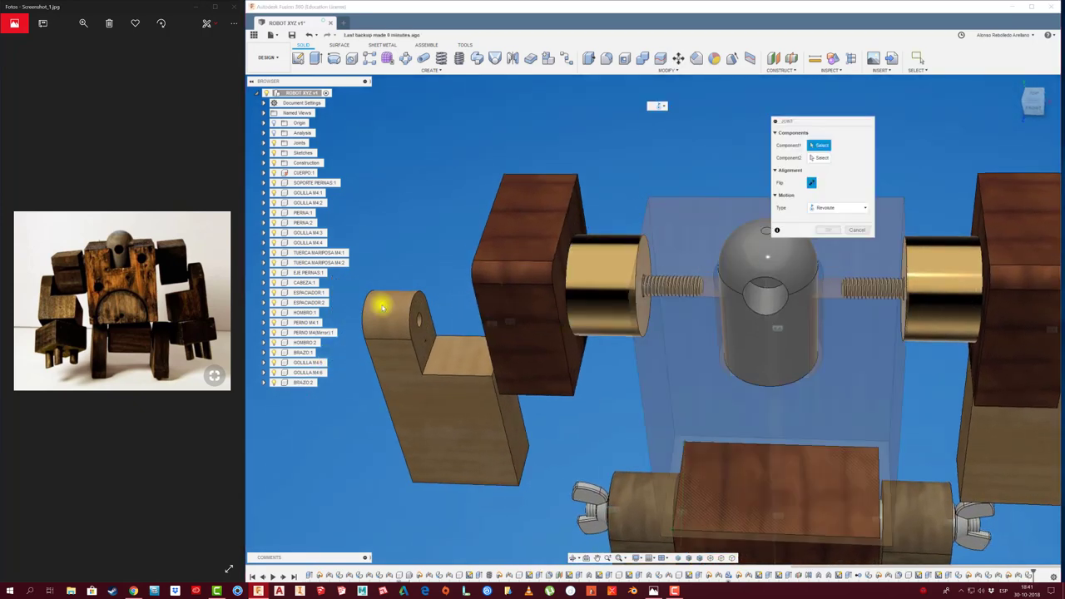
mouse_move(416, 316)
middle_mouse_down("shift")
mouse_move(461, 333)
mouse_move(449, 303)
middle_mouse_up("shift")
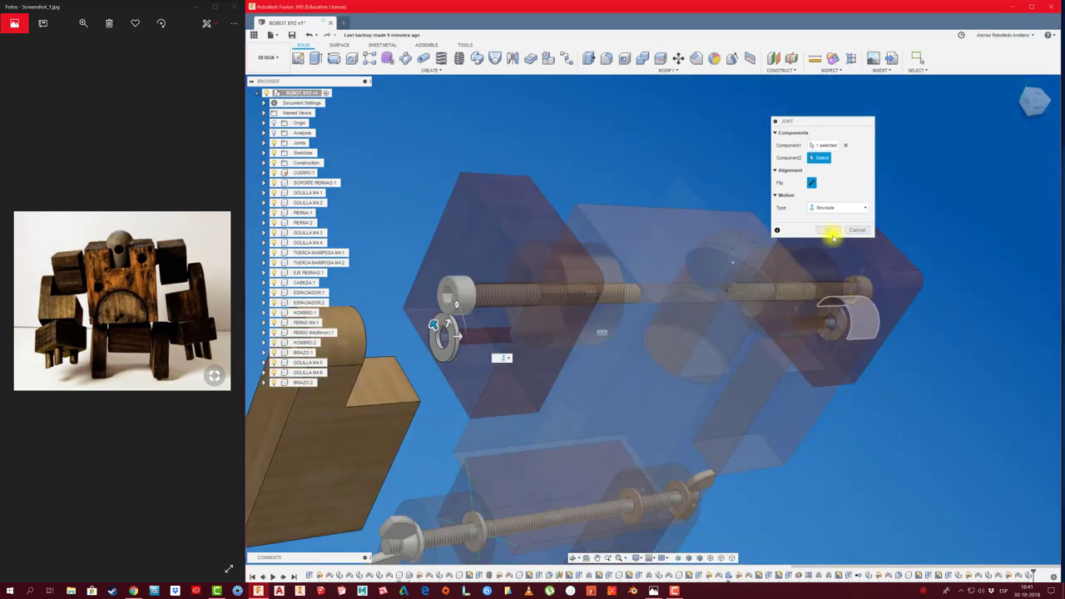
left_click(823, 302)
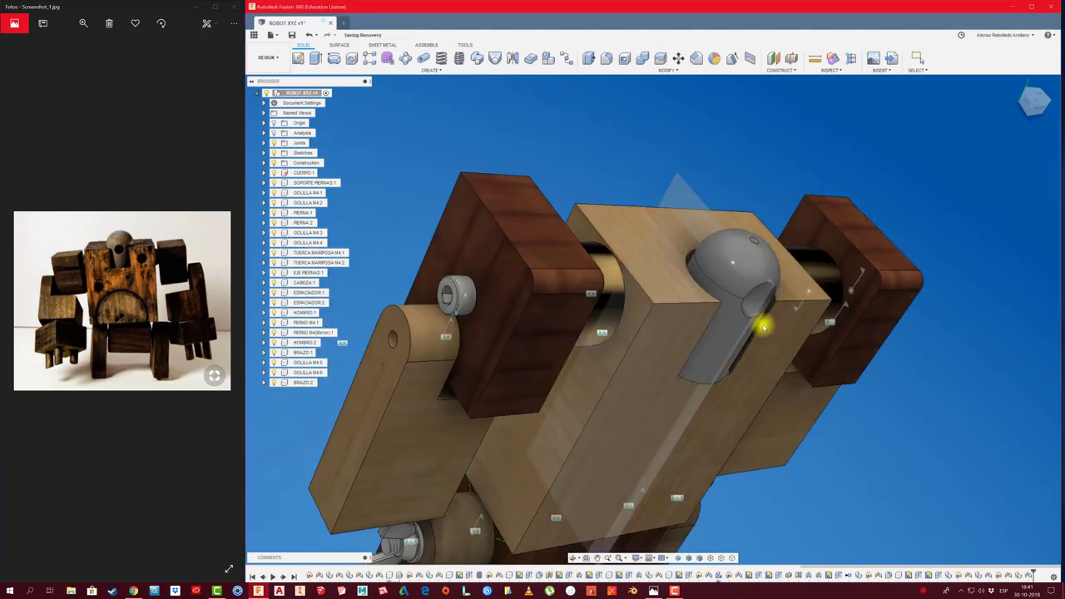
middle_click_drag(722, 285, 544, 335, "shift")
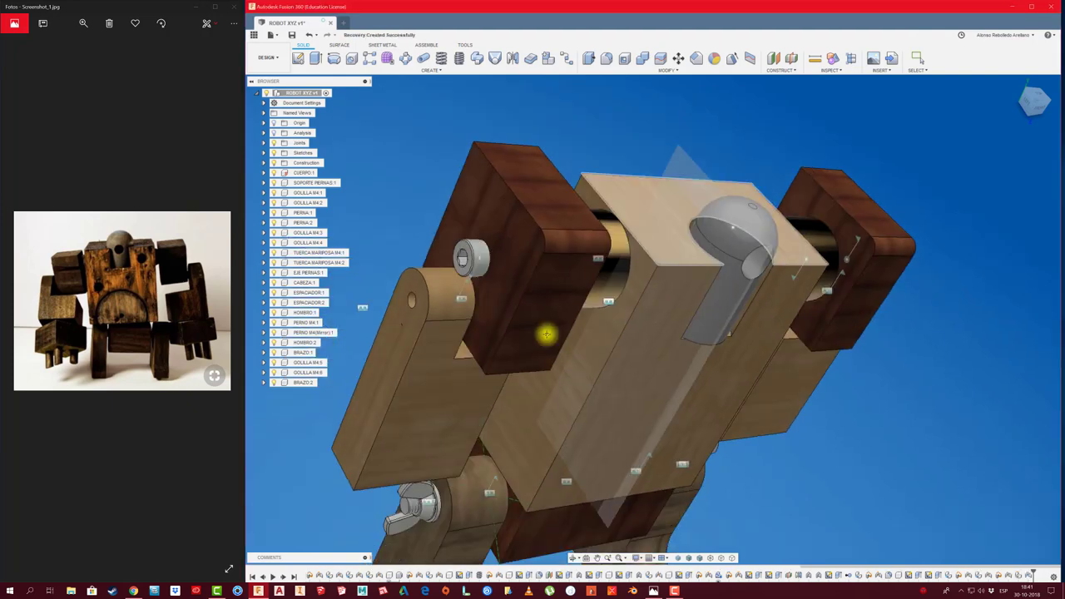
scroll(577, 309, "down", 3)
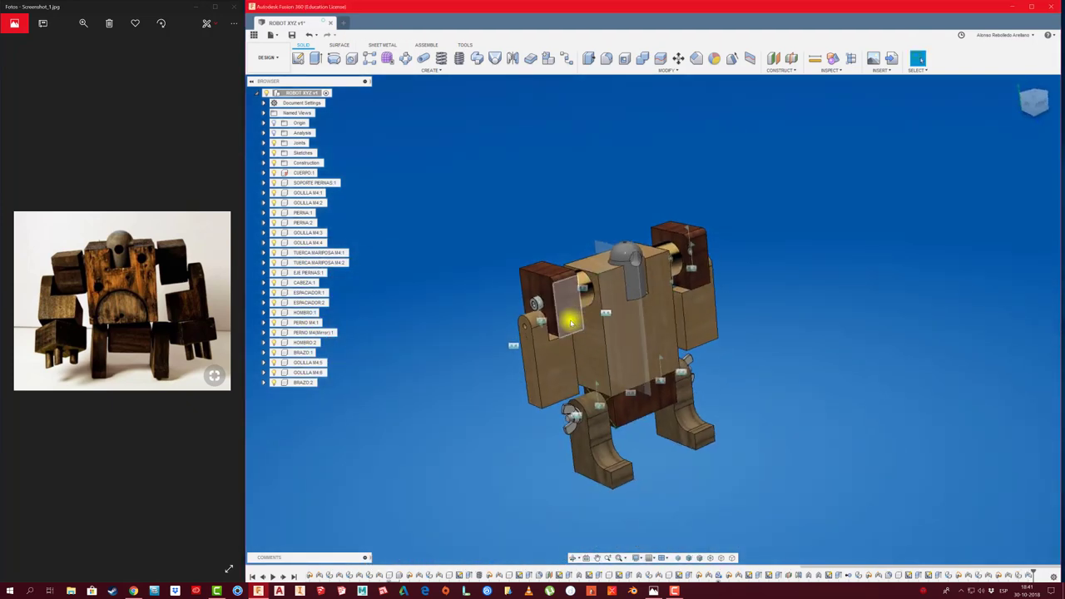
Step: Test the left arm and right leg joints, revert their positions, and orbit to inspect the robot
mouse_move(570, 322)
left_mouse_down()
mouse_move(615, 324)
mouse_move(627, 297)
left_mouse_up()
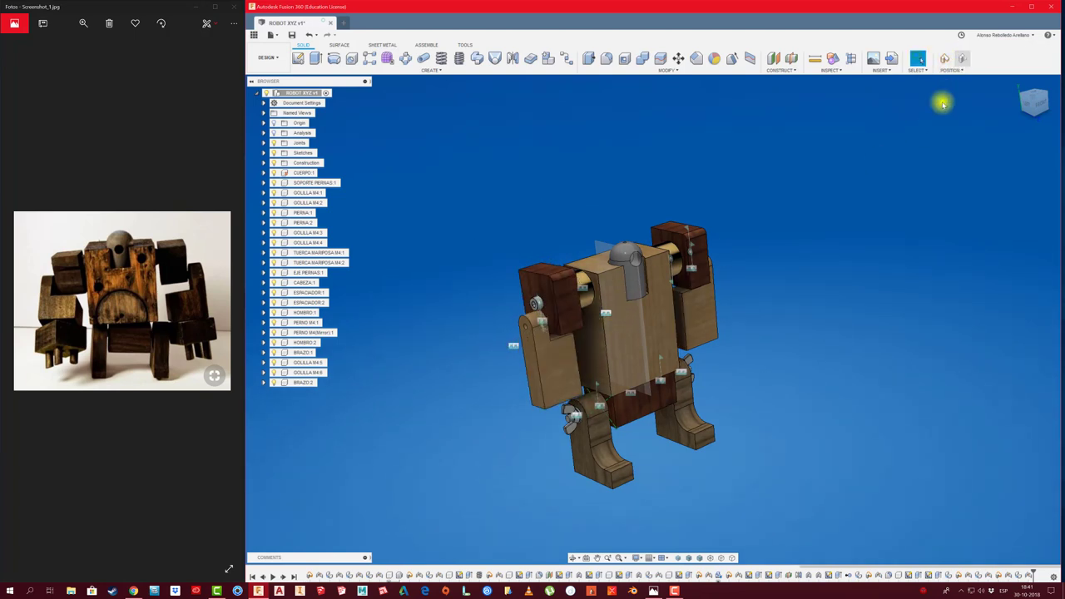
scroll(623, 447, "up", 3)
mouse_move(622, 447)
left_mouse_down()
mouse_move(643, 363)
mouse_move(663, 392)
mouse_move(618, 494)
mouse_move(561, 479)
left_mouse_up()
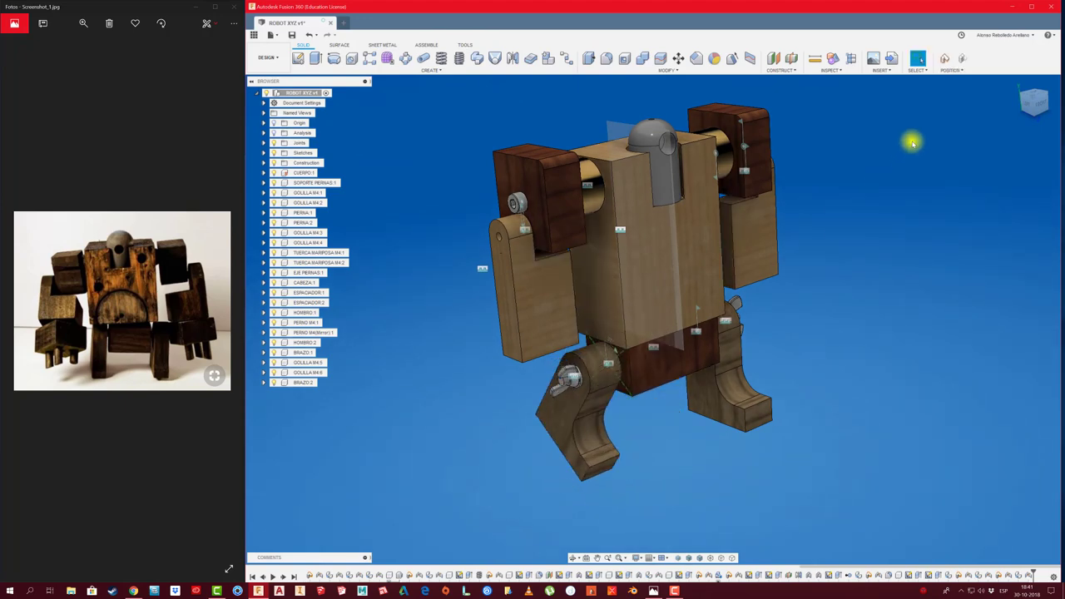
left_click(959, 59)
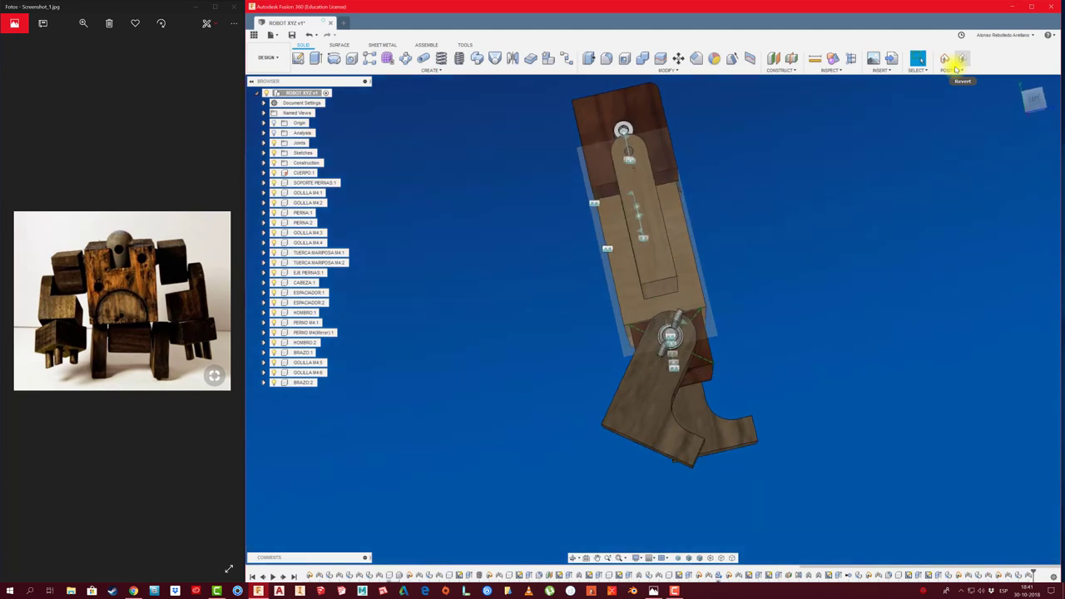
left_click(960, 59)
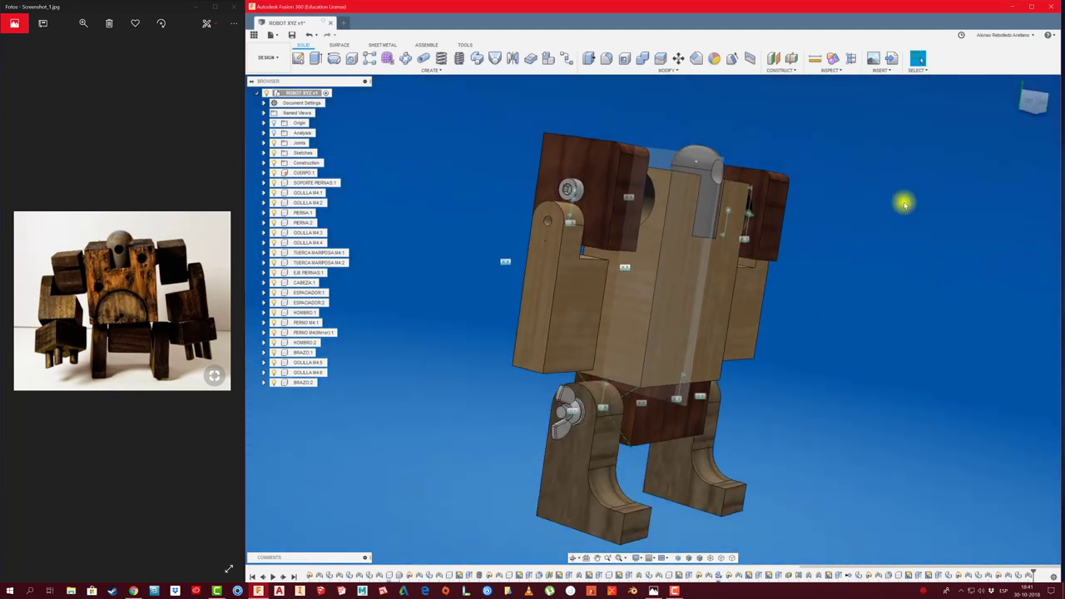
mouse_move(904, 204)
middle_mouse_down("shift")
mouse_move(874, 269)
mouse_move(777, 330)
mouse_move(836, 291)
mouse_move(824, 323)
mouse_move(696, 337)
middle_mouse_up("shift")
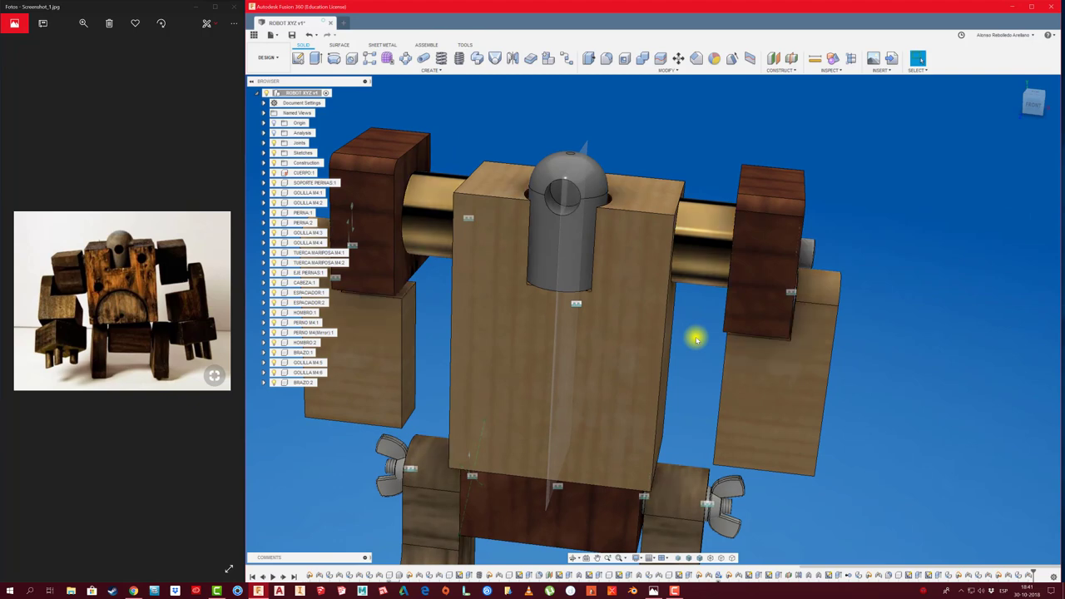
mouse_move(697, 338)
middle_mouse_down("shift")
mouse_move(818, 330)
mouse_move(800, 308)
mouse_move(840, 308)
mouse_move(1046, 129)
middle_mouse_up("shift")
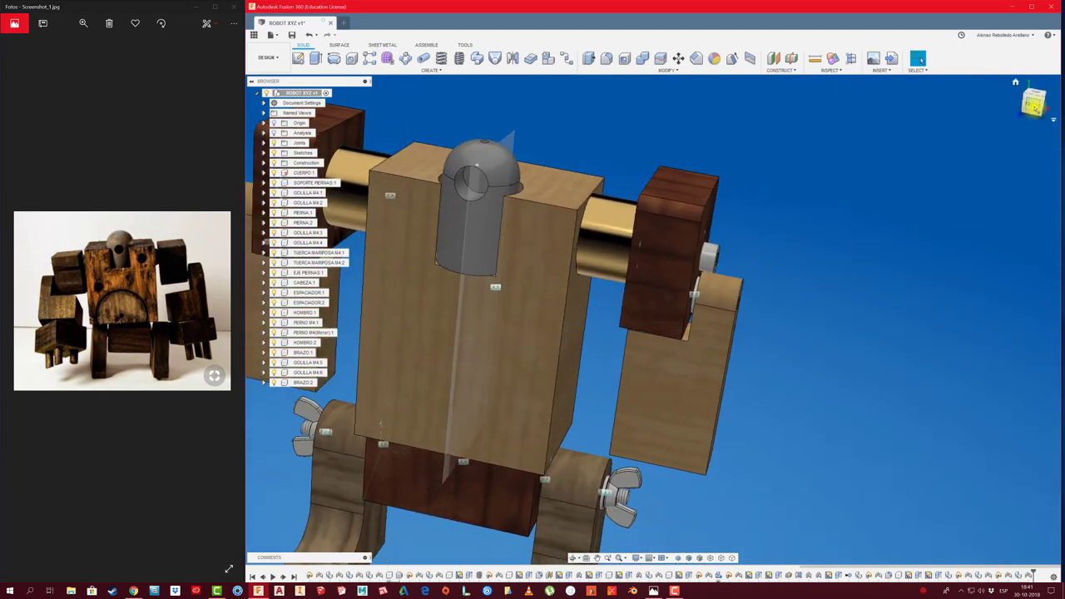
left_click(1034, 107)
key("i")
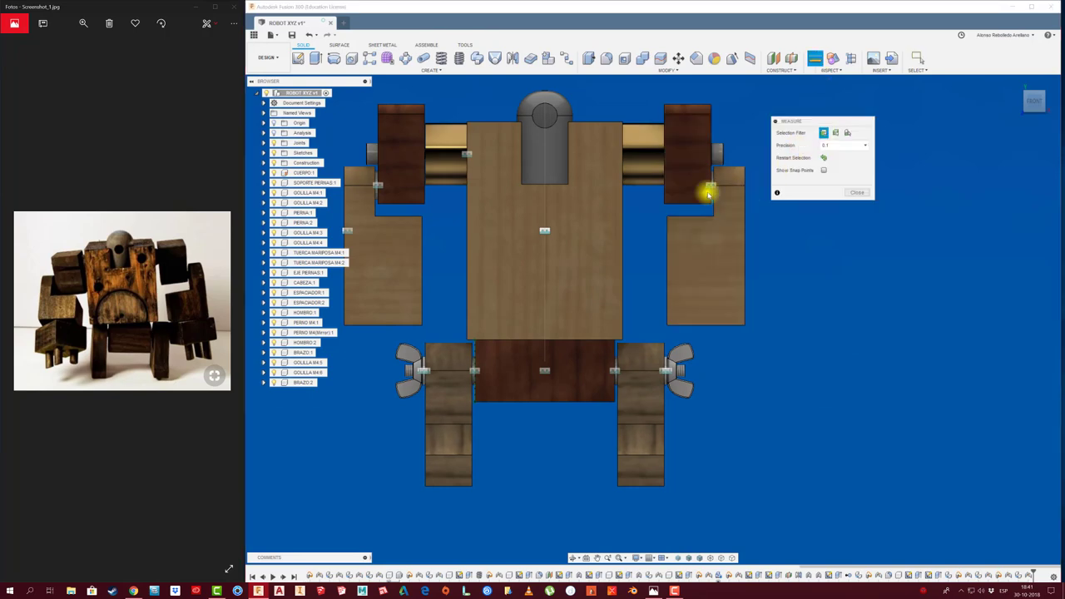
left_click(735, 196)
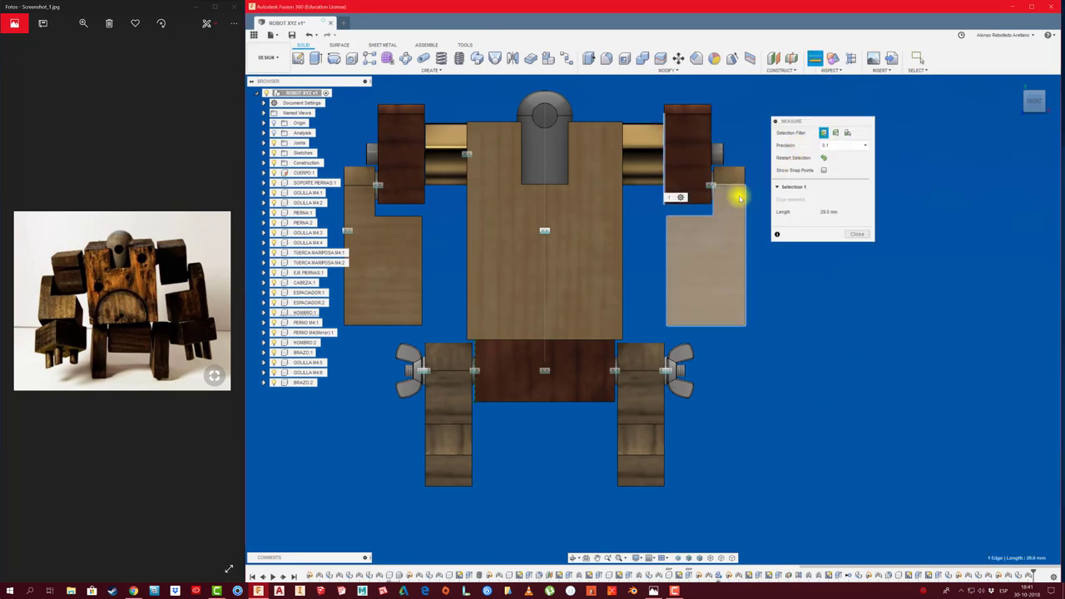
left_click(751, 237)
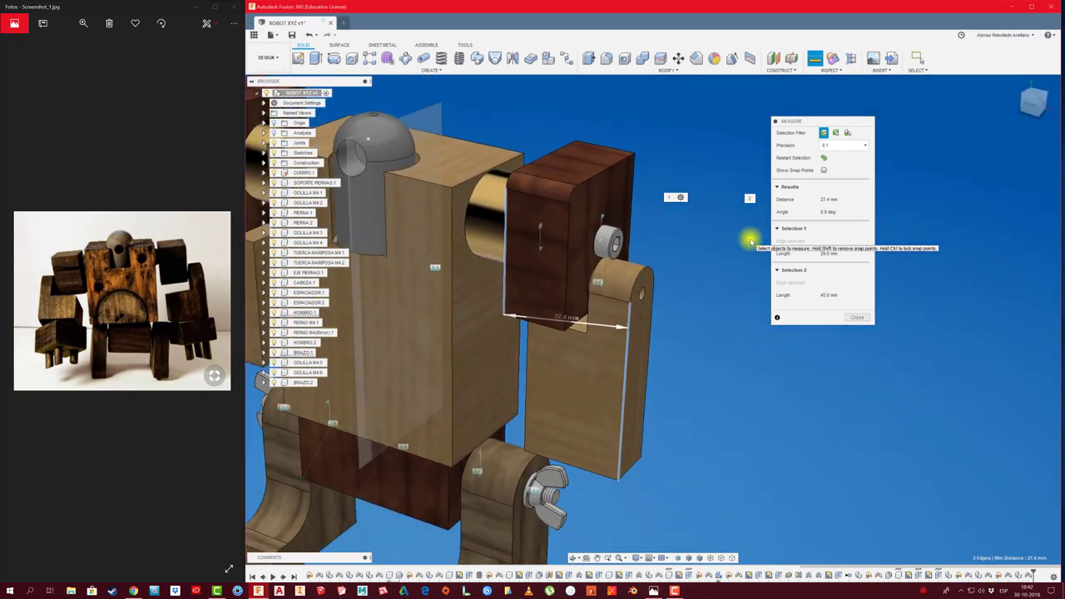
left_click(858, 318)
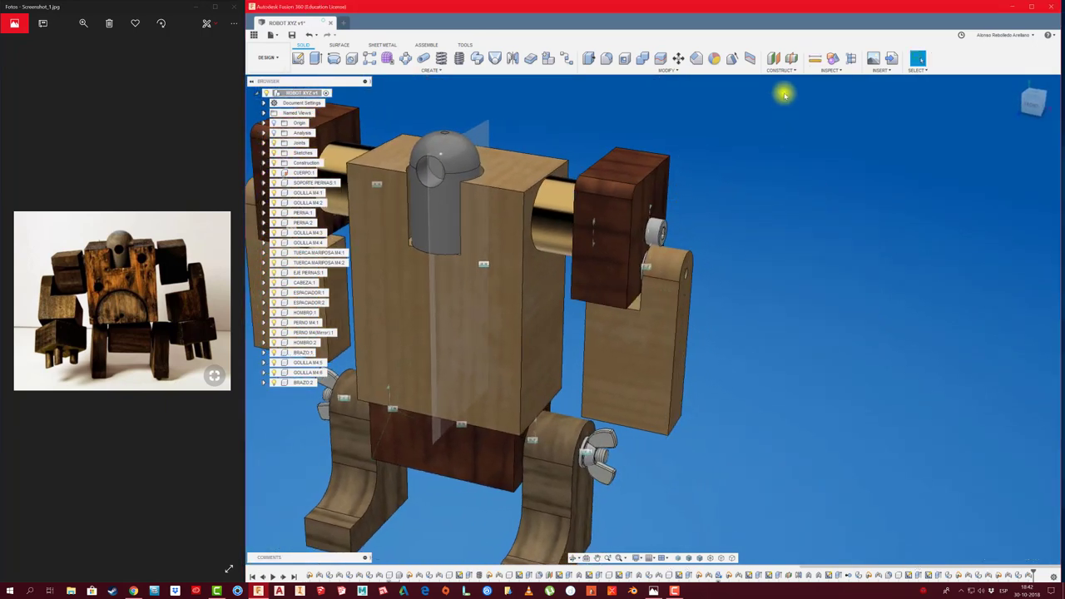
left_click(816, 60)
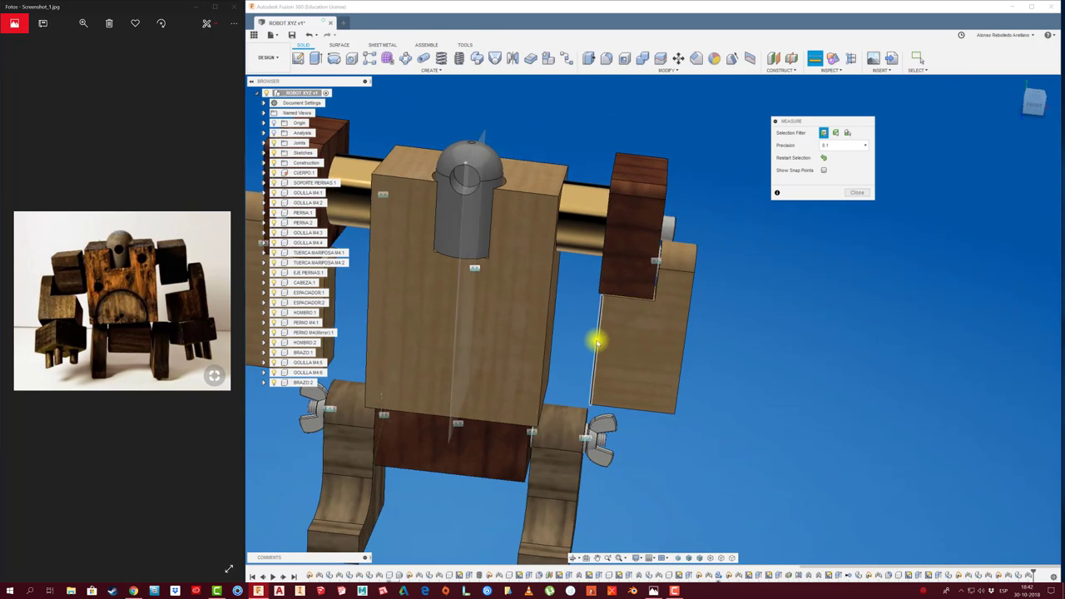
left_click(596, 340)
left_click(681, 361)
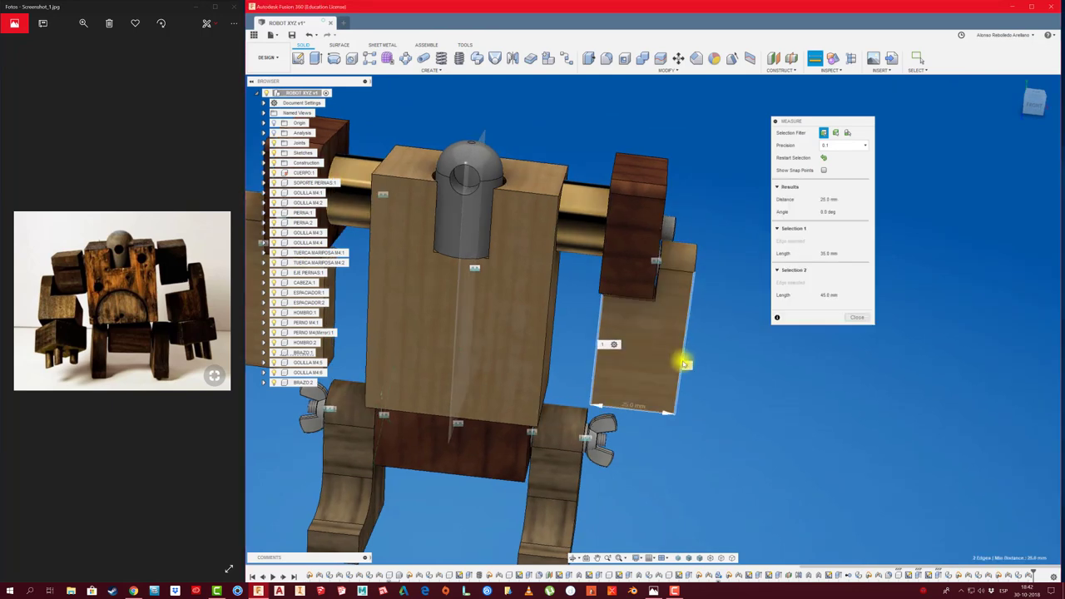
mouse_move(682, 358)
middle_mouse_down("shift")
mouse_move(784, 336)
mouse_move(737, 344)
mouse_move(713, 331)
mouse_move(672, 257)
mouse_move(637, 240)
middle_mouse_up("shift")
left_click(856, 317)
mouse_move(760, 278)
middle_mouse_down("shift")
mouse_move(755, 258)
mouse_move(357, 445)
middle_mouse_up("shift")
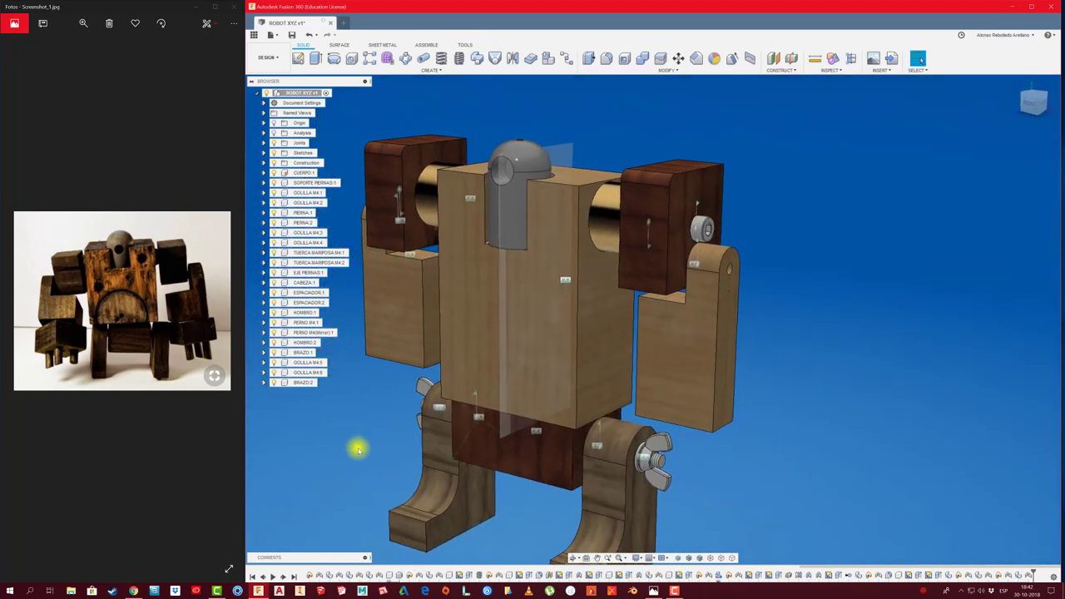
Step: Create a new TARUGO component and sketch a circle on the right arm's pin hole
right_click(297, 90)
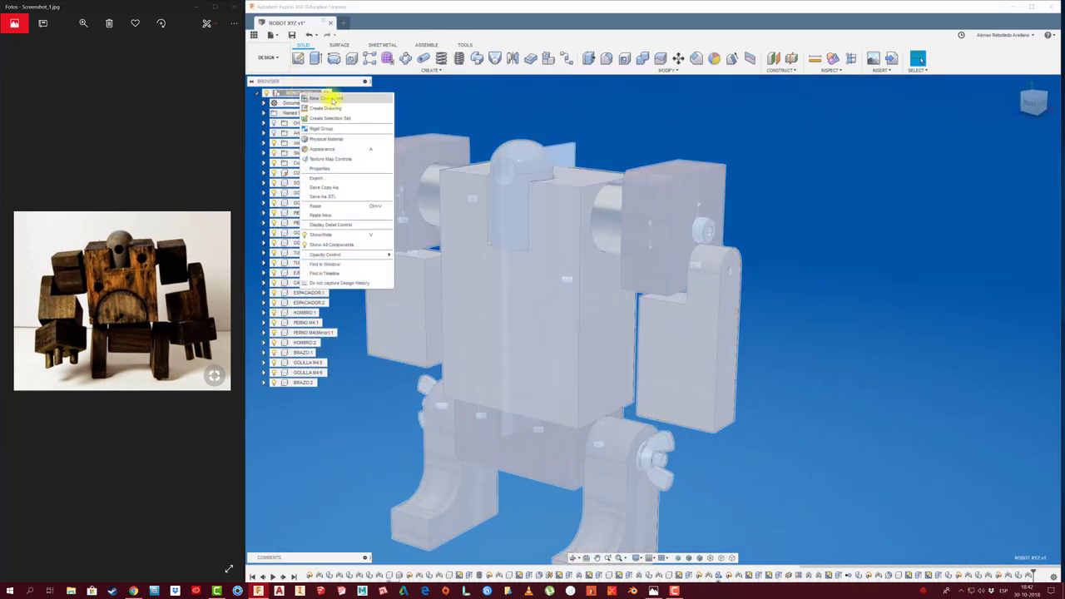
left_click(305, 233)
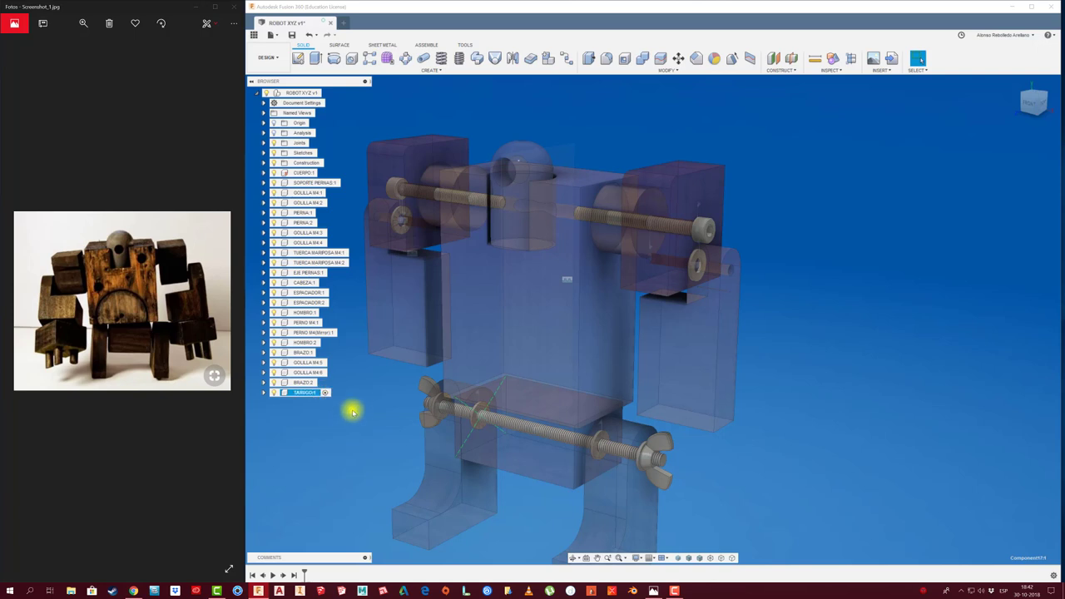
middle_click_drag(369, 402, 786, 260, "shift")
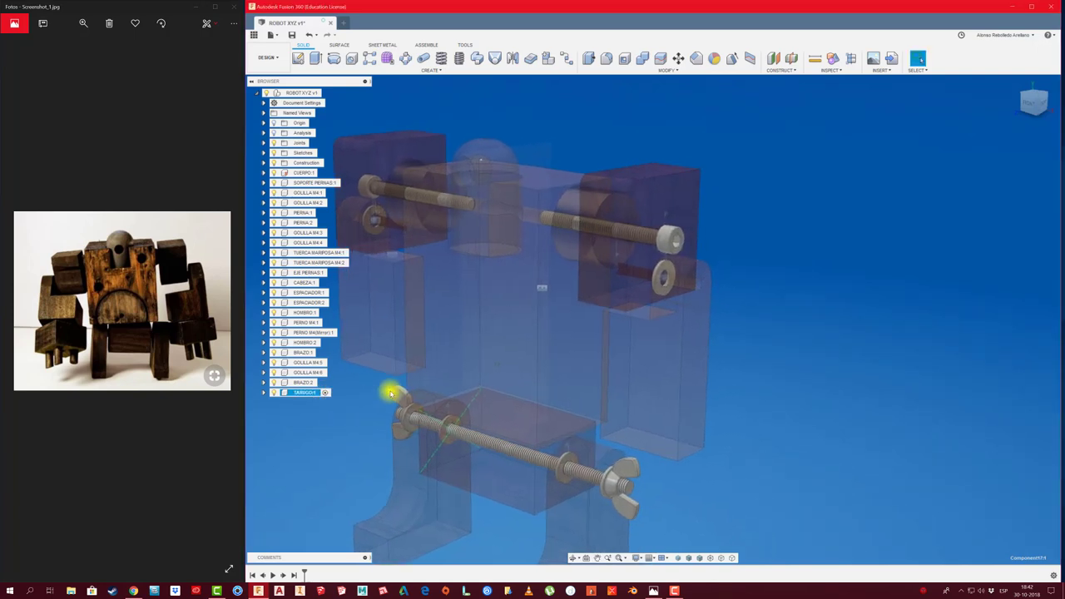
left_click(298, 57)
left_click(769, 435)
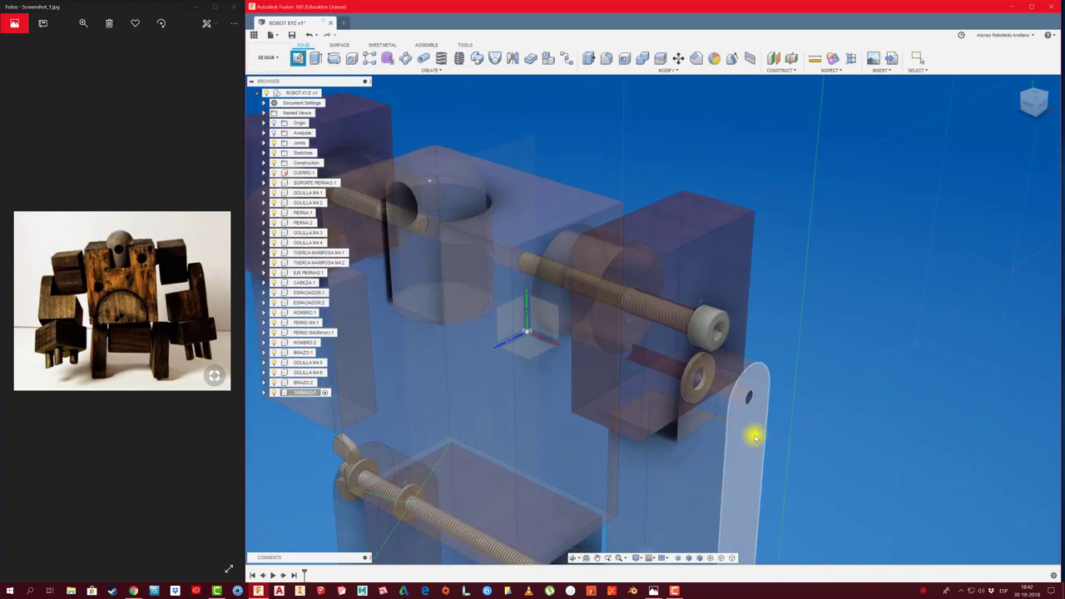
scroll(513, 266, "up", 1)
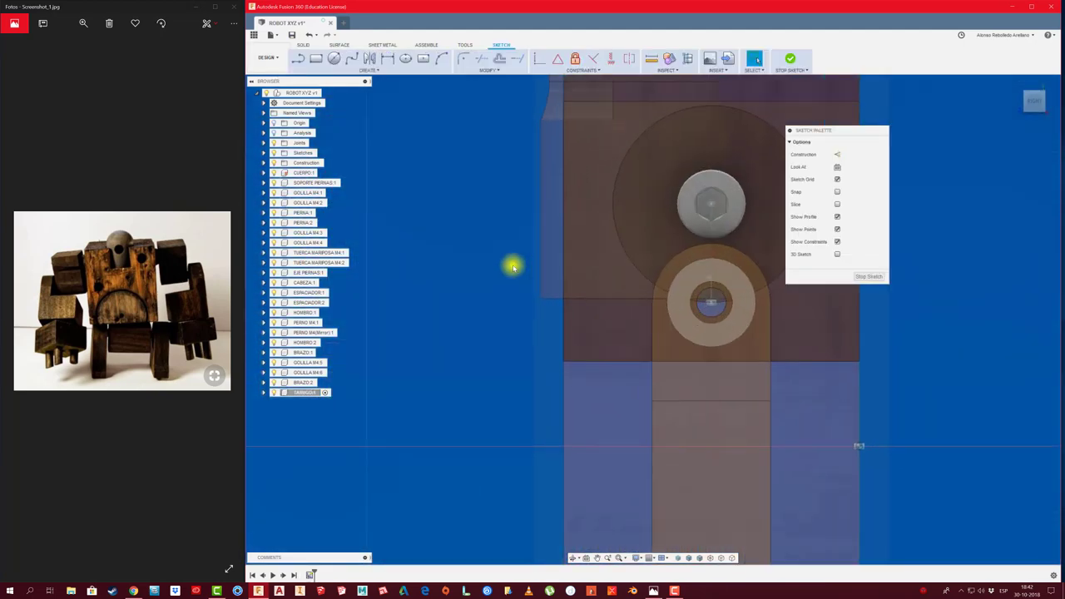
key("c")
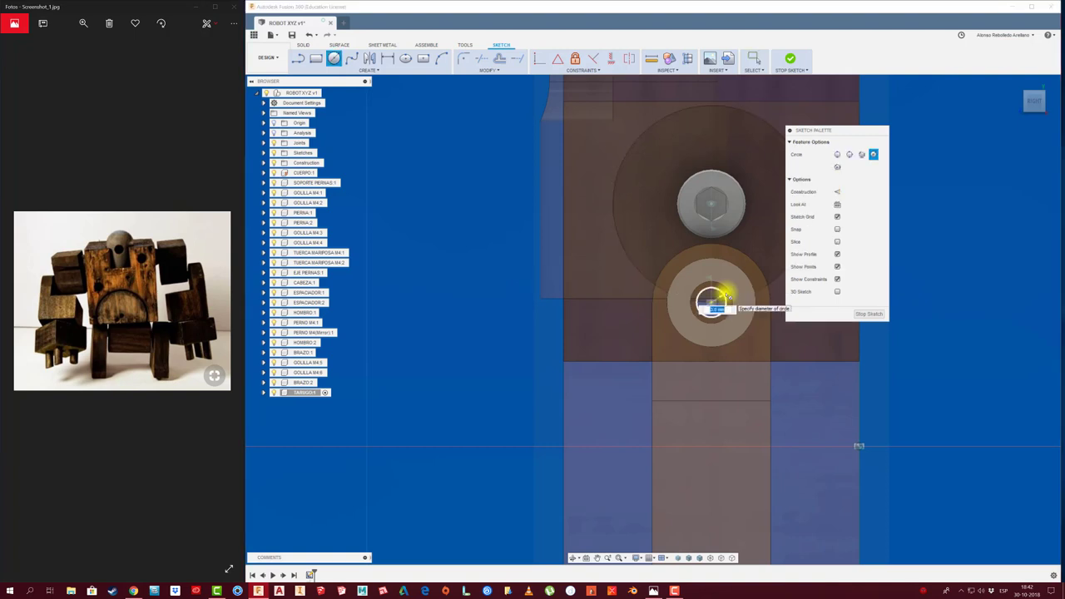
left_click(724, 296)
left_click(866, 315)
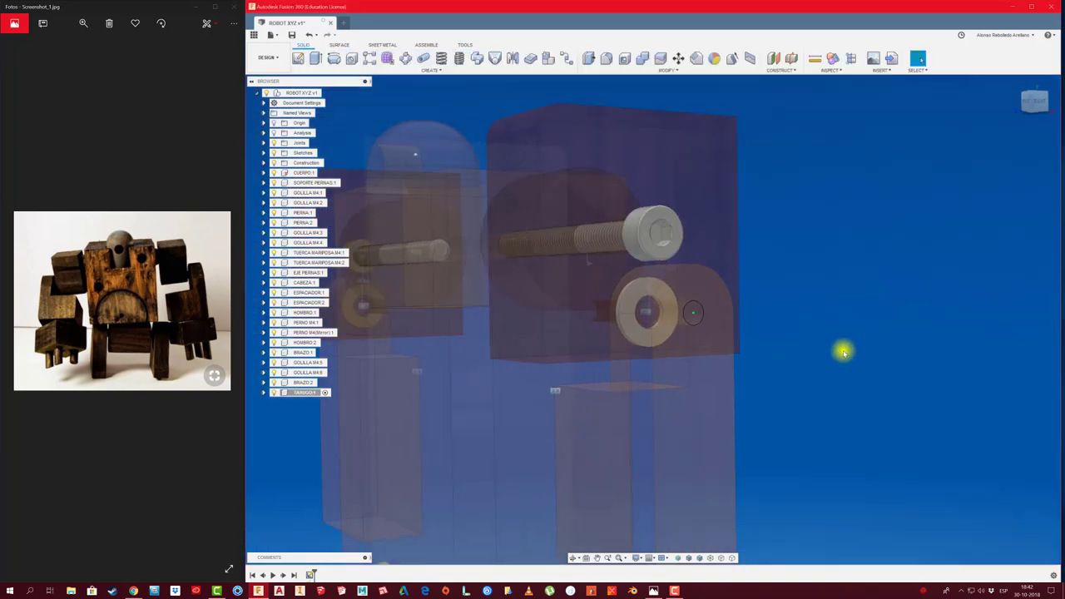
Step: Extrude the circle 25 mm through the arm as a new dowel body
key("e")
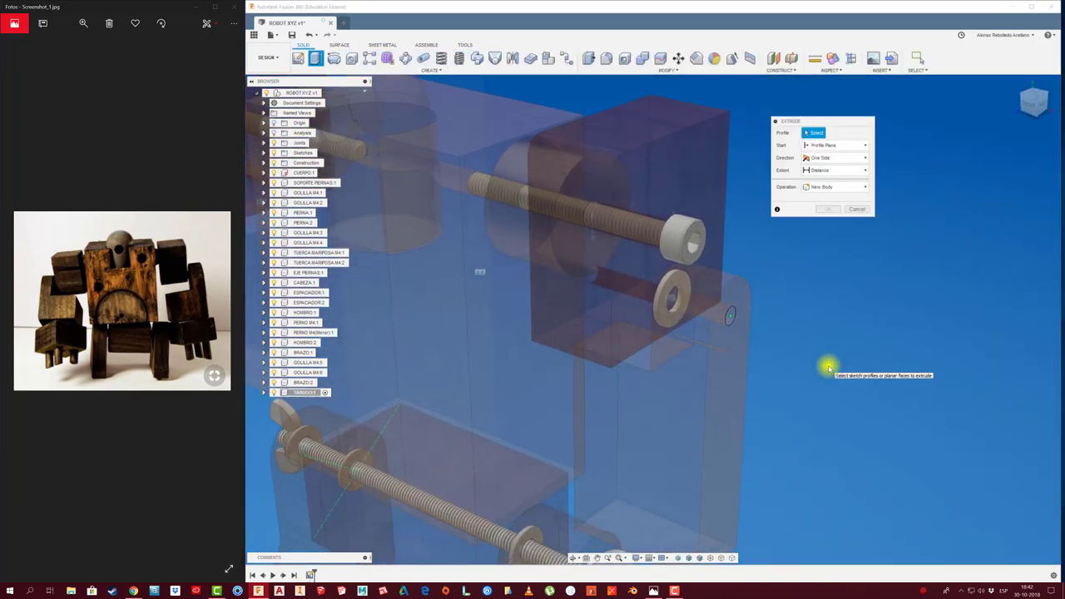
left_click(729, 314)
left_click_drag(736, 317, 666, 308)
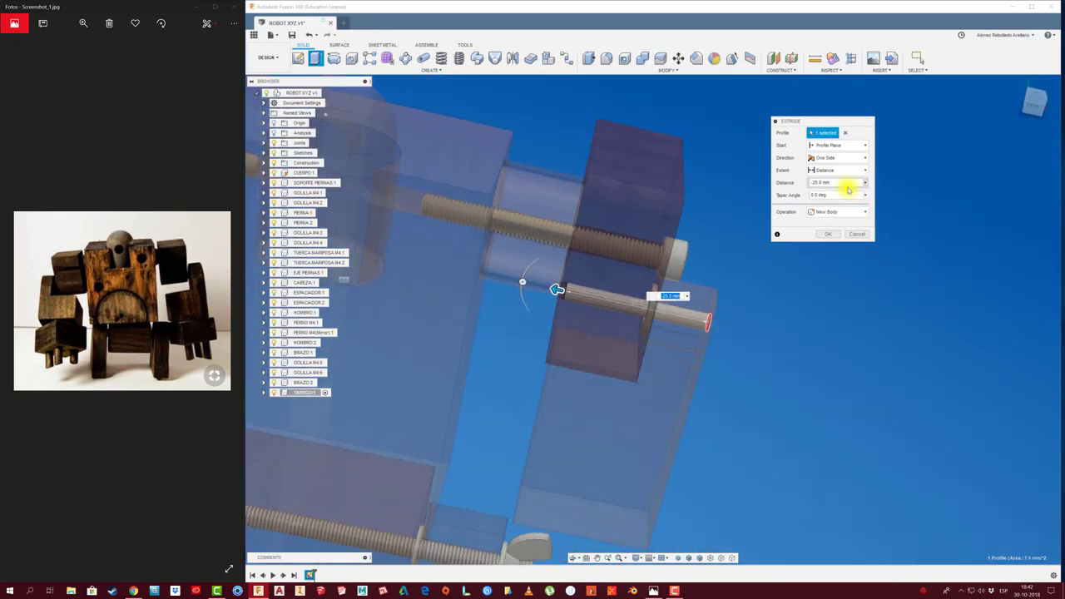
left_click(834, 234)
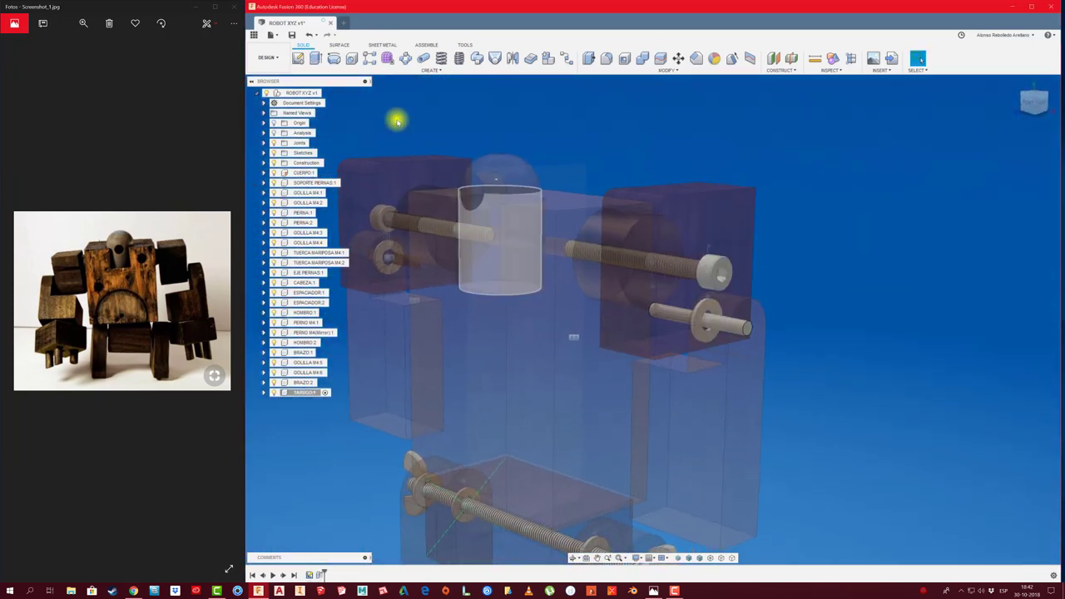
Step: Apply Rubber, Silicone from the Plastic materials to the TARUGO dowel and close the library
right_click(298, 393)
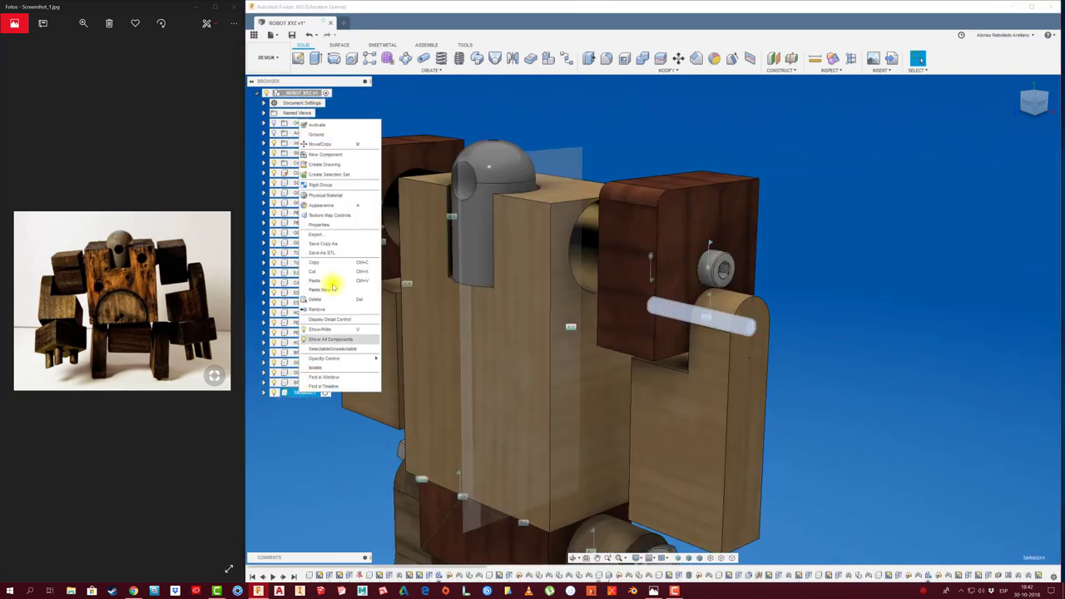
left_click(336, 197)
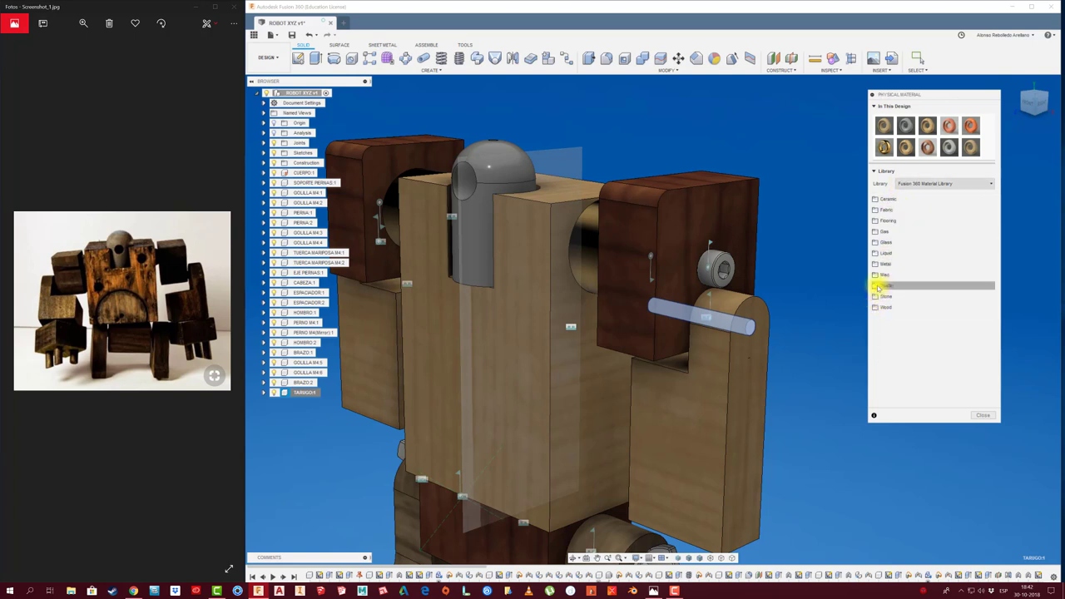
left_click(877, 286)
scroll(905, 359, "down", 5)
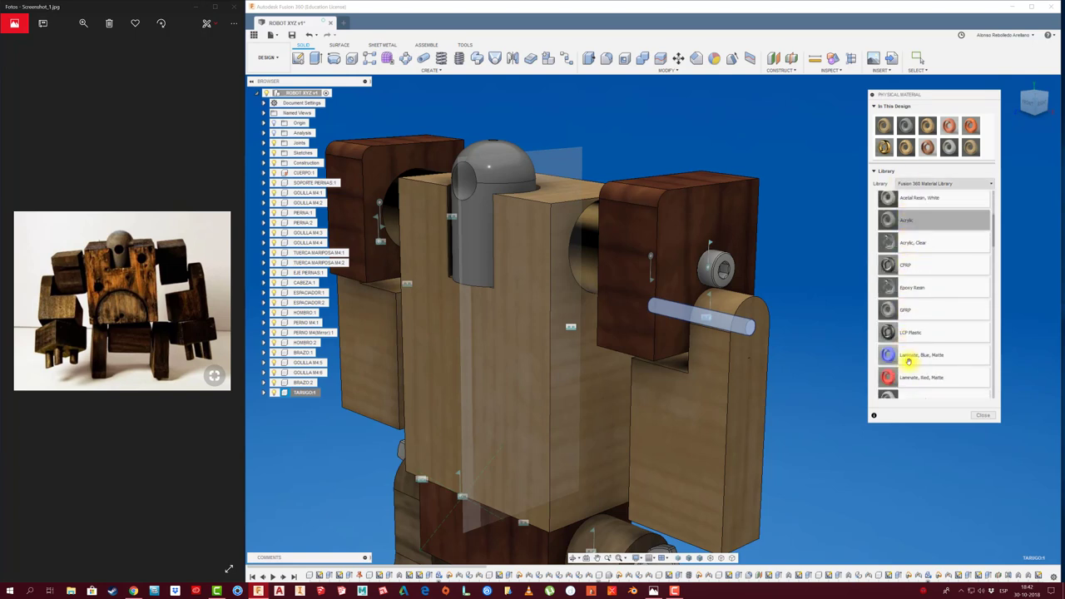
scroll(907, 361, "down", 3)
scroll(908, 363, "up", 2)
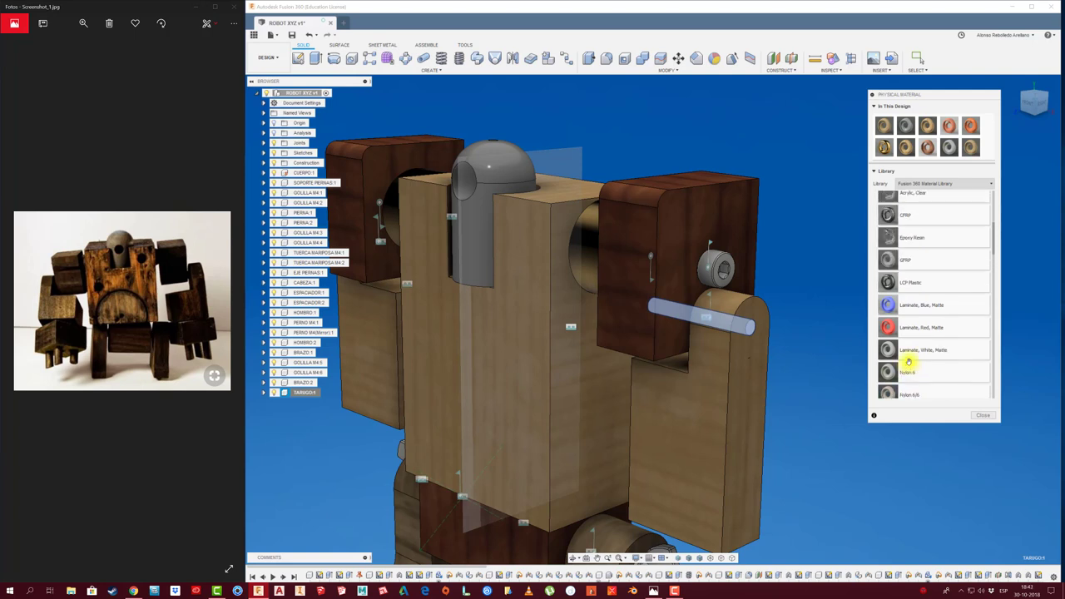
scroll(906, 361, "up", 2)
scroll(907, 361, "up", 2)
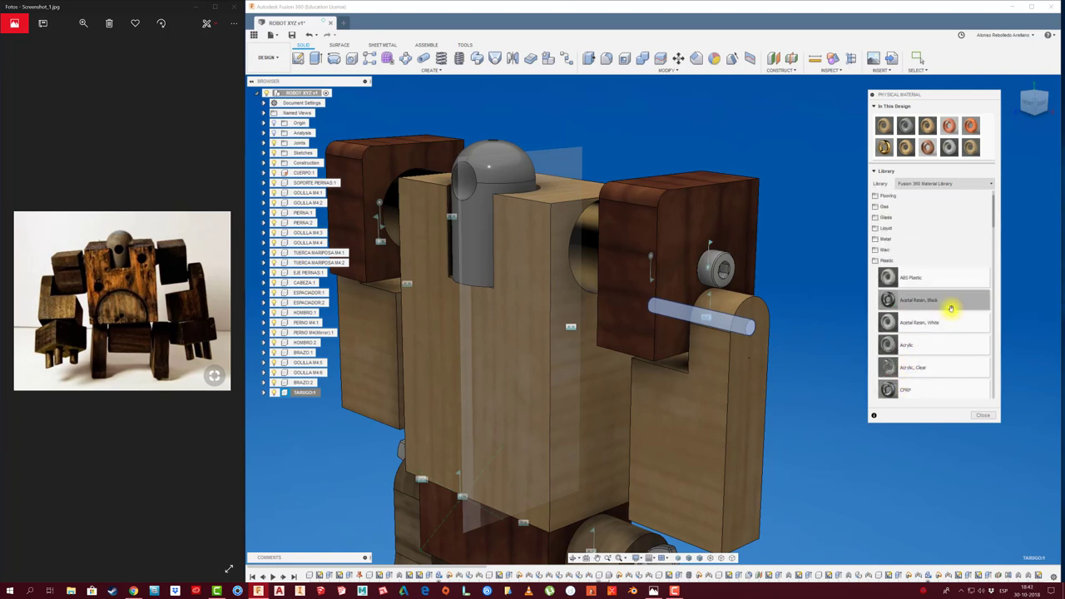
scroll(945, 341, "down", 2)
scroll(944, 344, "down", 3)
scroll(944, 348, "down", 3)
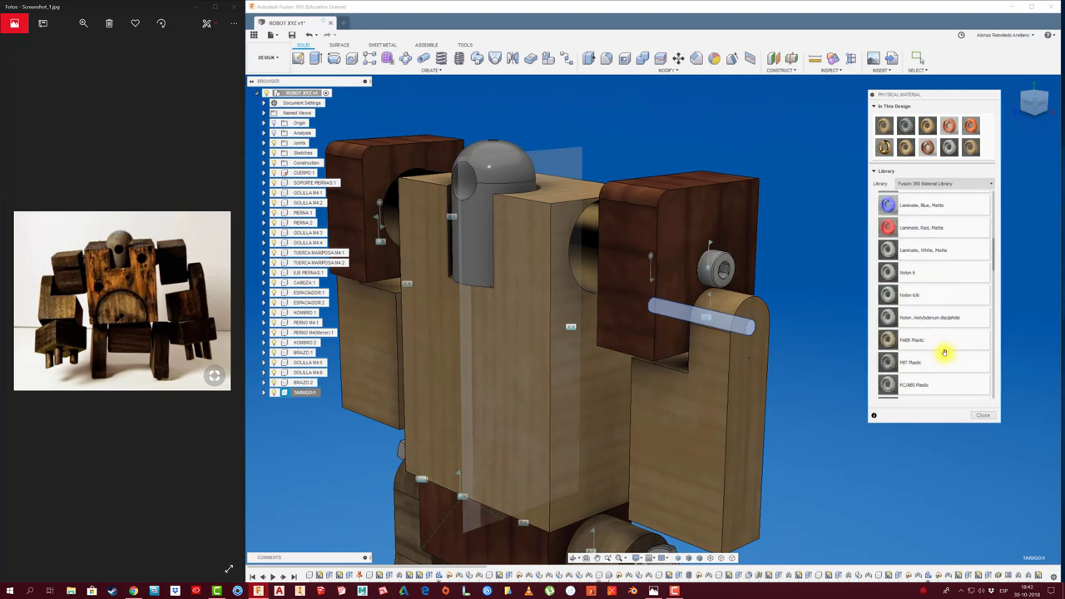
scroll(944, 351, "down", 3)
scroll(944, 353, "down", 2)
scroll(944, 353, "down", 2)
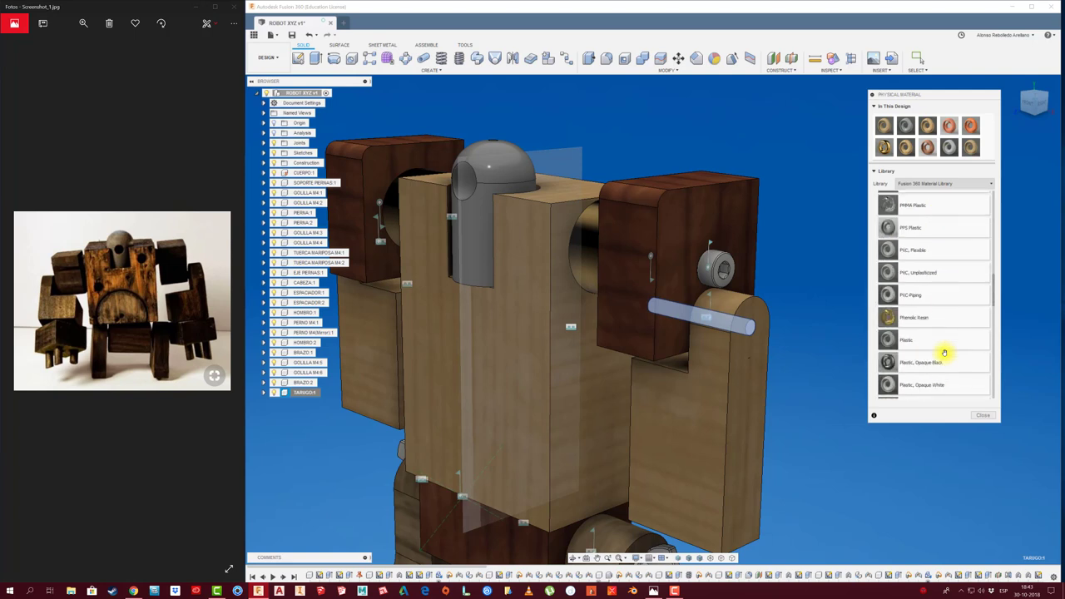
scroll(944, 353, "down", 2)
scroll(944, 353, "down", 2)
scroll(944, 353, "down", 2)
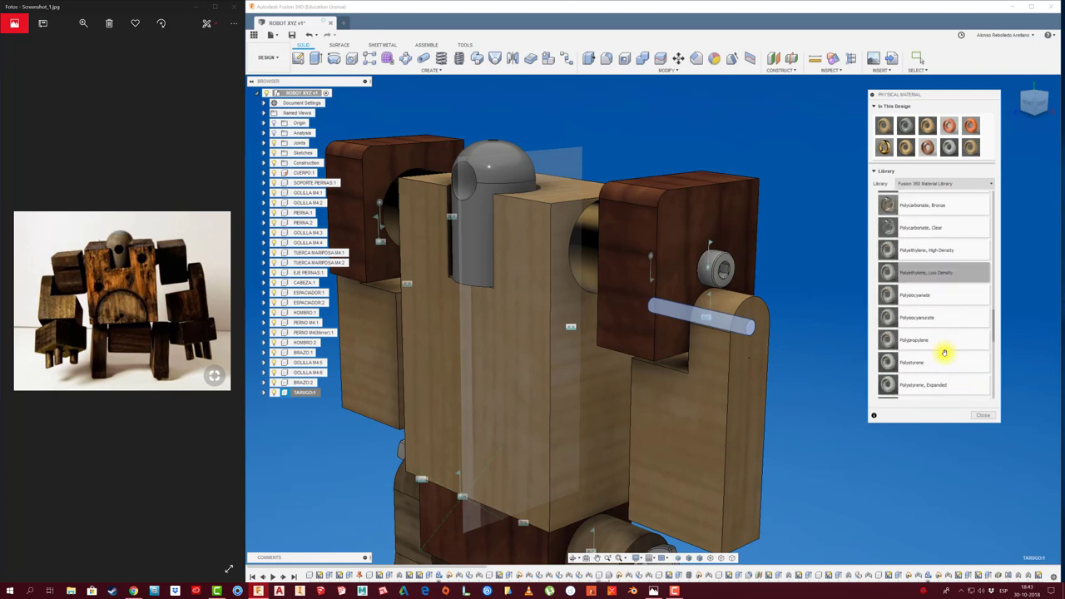
scroll(944, 353, "down", 2)
scroll(944, 353, "down", 2)
scroll(944, 353, "down", 2)
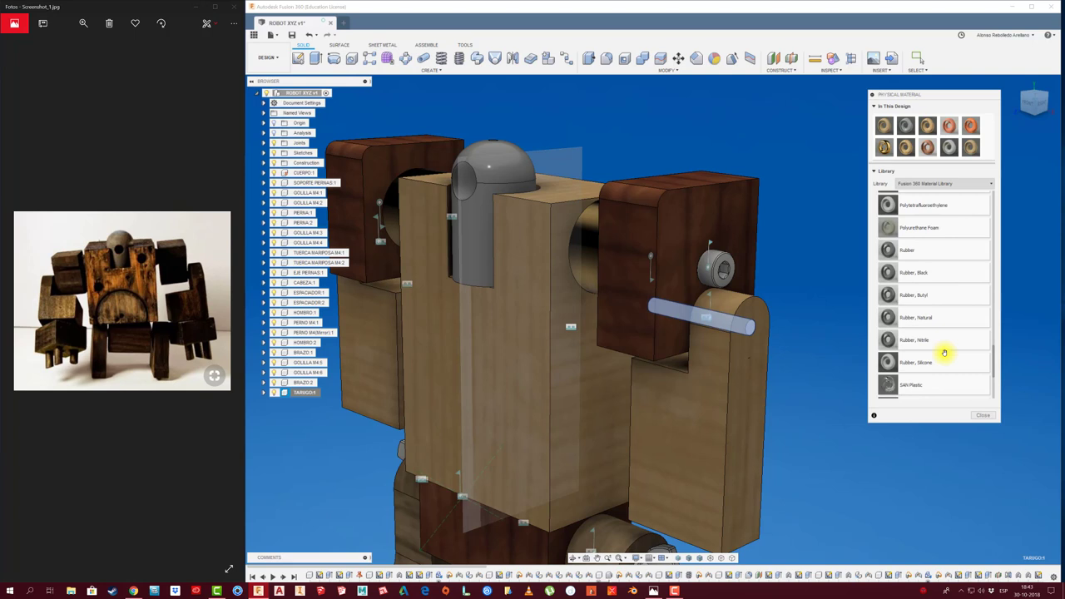
scroll(944, 353, "down", 1)
scroll(944, 353, "down", 1)
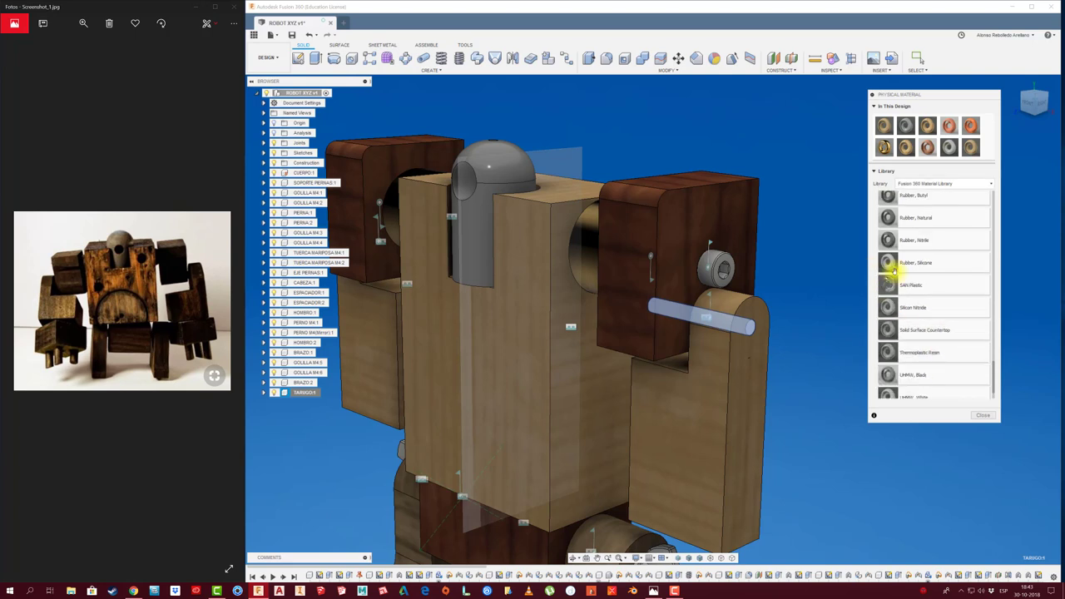
left_click_drag(761, 326, 764, 327)
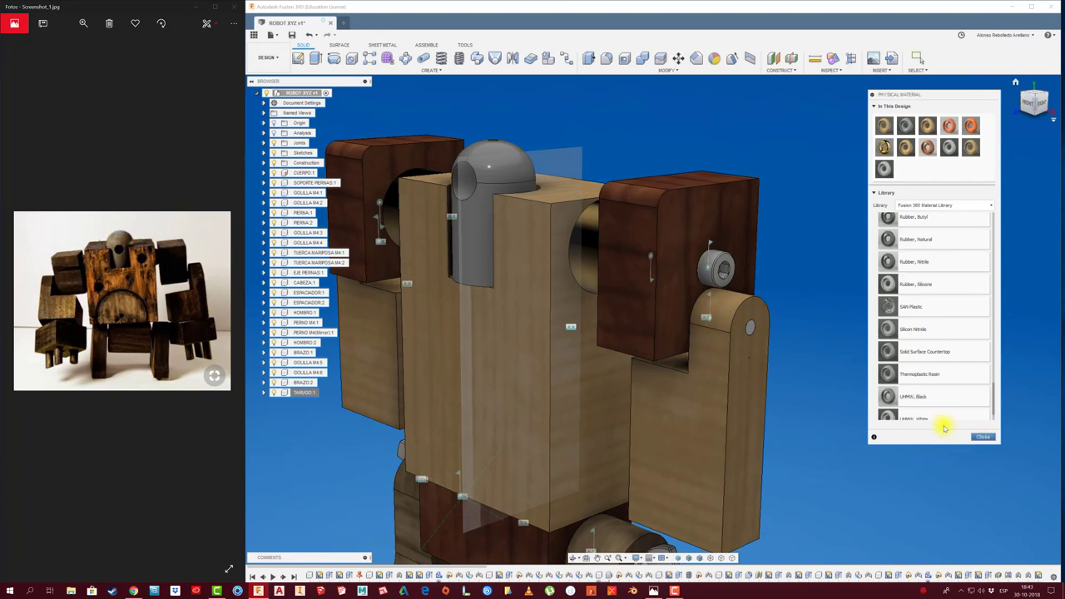
left_click(981, 437)
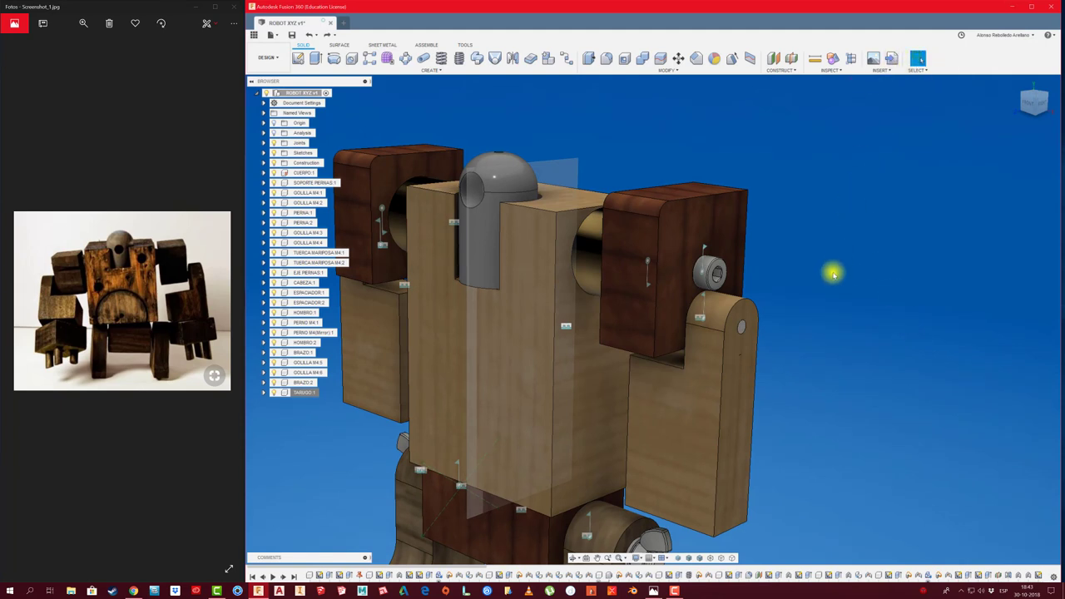
Step: Lock the TARUGO pin to the second selected component with a Rigid as-built joint
left_click(426, 44)
left_click(333, 70)
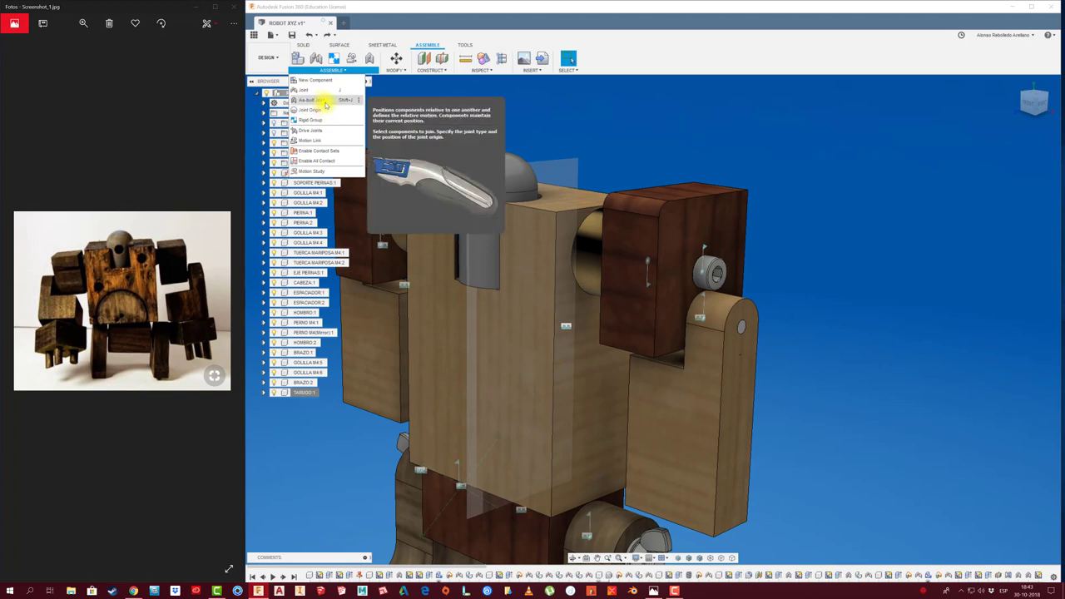
left_click(326, 100)
left_click(741, 316)
left_click(725, 368)
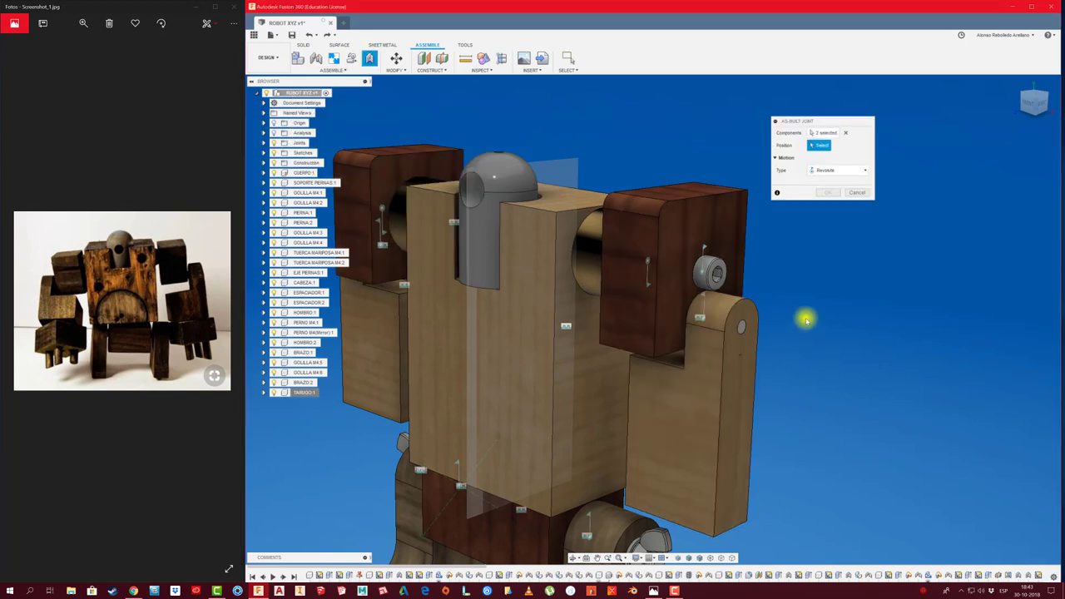
left_click(838, 170)
left_click(832, 202)
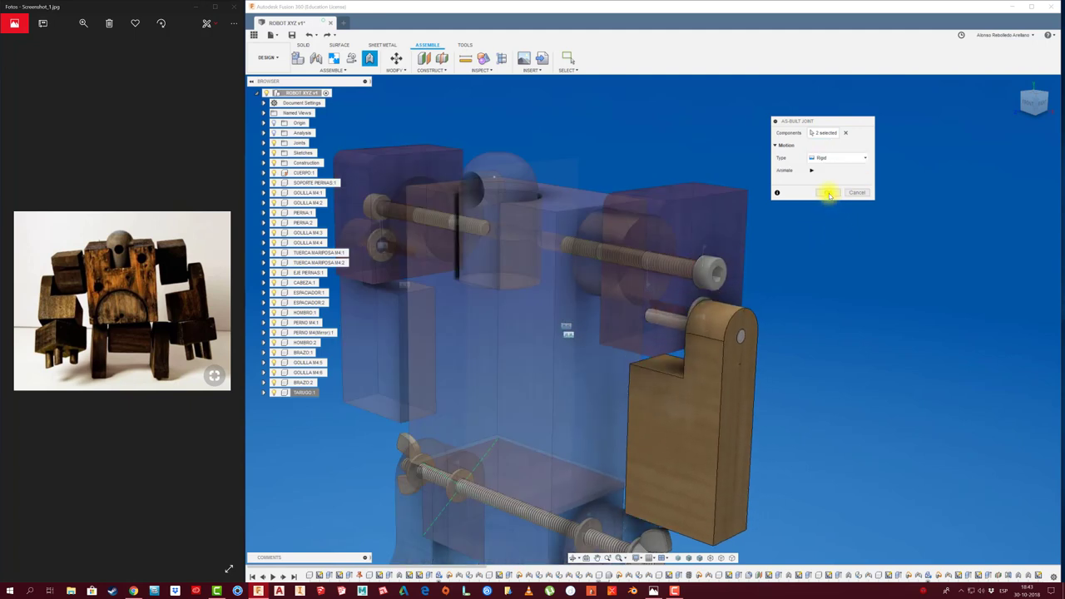
left_click(824, 193)
middle_click_drag(894, 303, 909, 302)
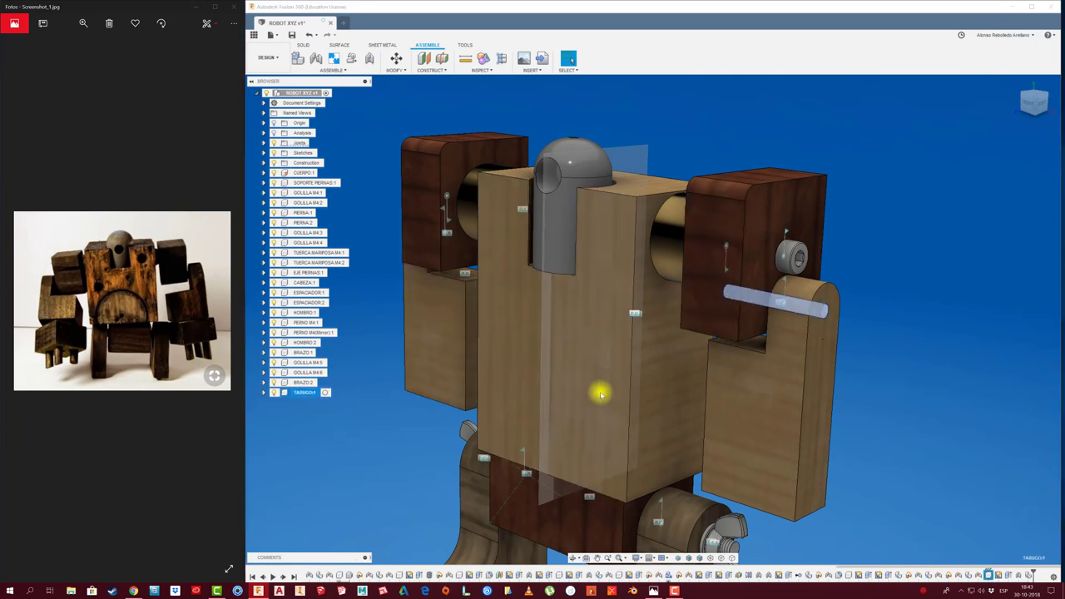
Step: Paste a copy of the dowel as TARUGO:2 and move it -120 mm along X to the left arm
key("ctrl+v")
left_click_drag(810, 304, 430, 278)
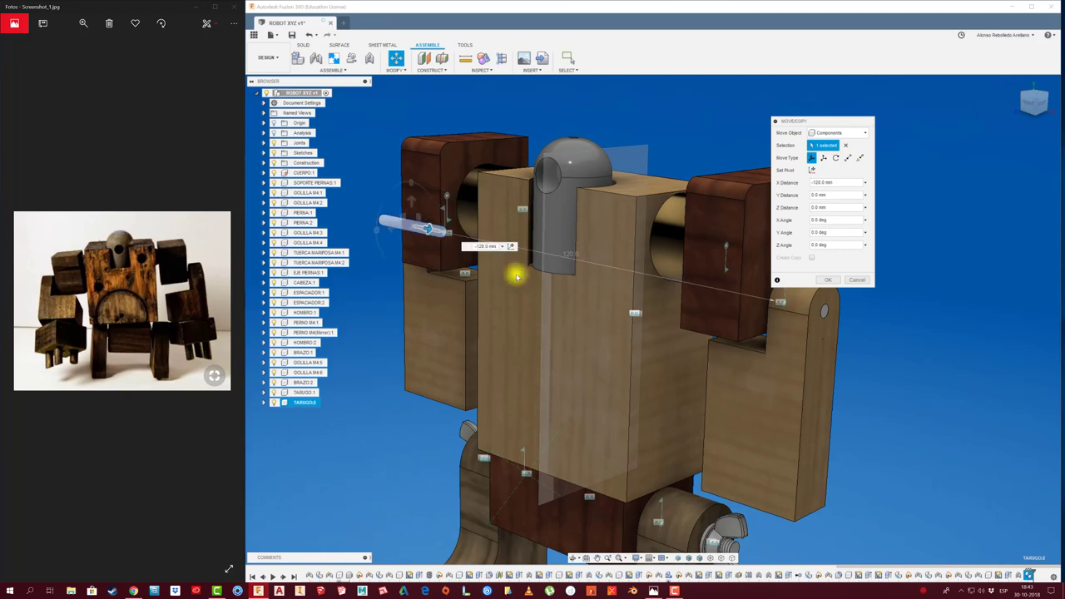
left_click(826, 279)
middle_click_drag(471, 352, 672, 380, "shift")
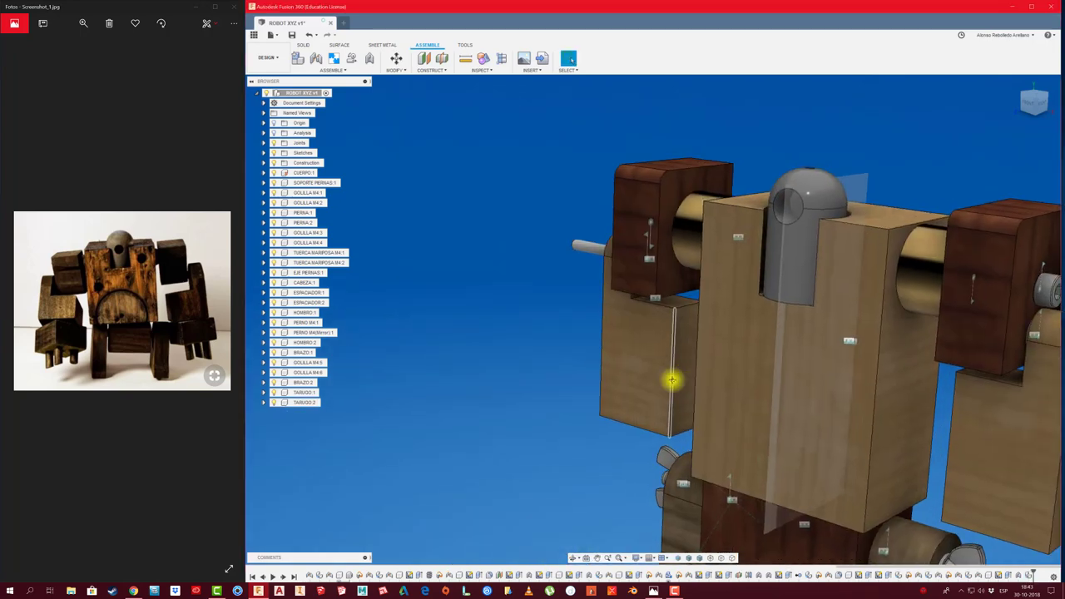
Step: Joint the left arm to the TARUGO:2 dowel in its shoulder hole
key("j")
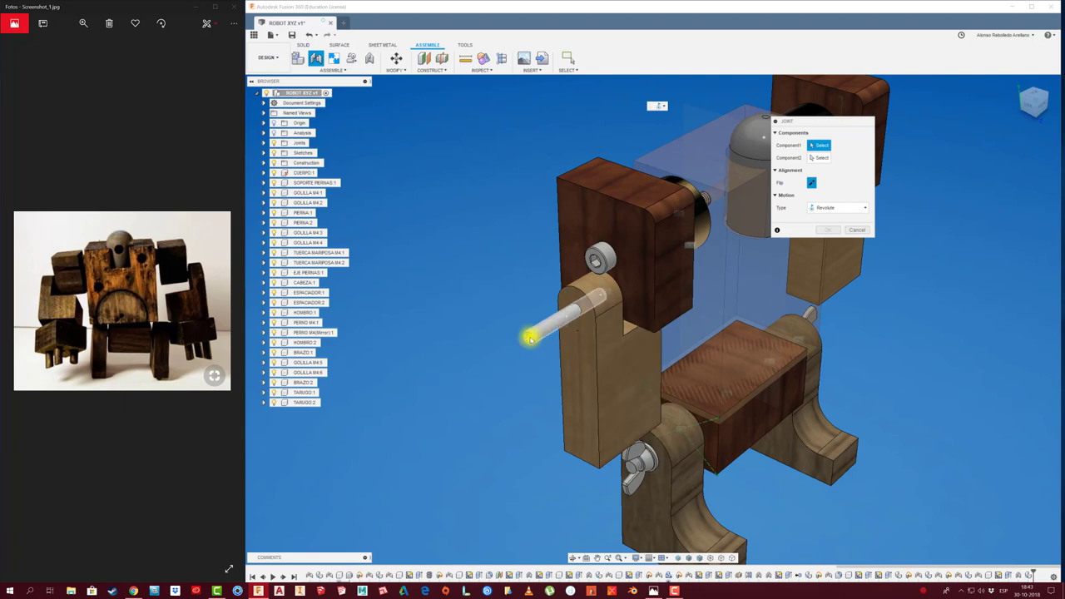
left_click(529, 336)
left_click(576, 306)
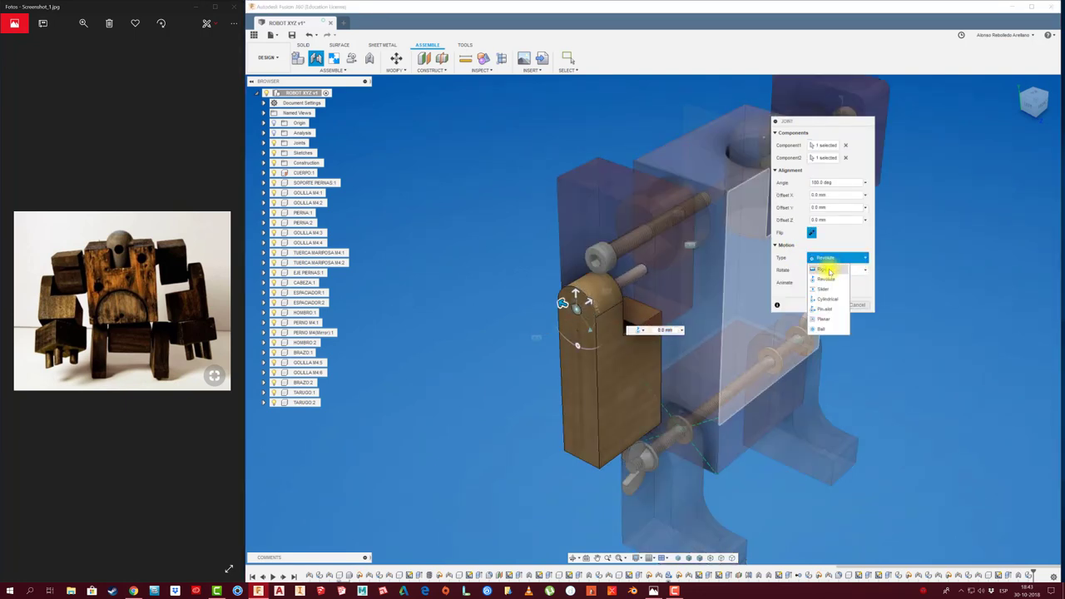
left_click(827, 293)
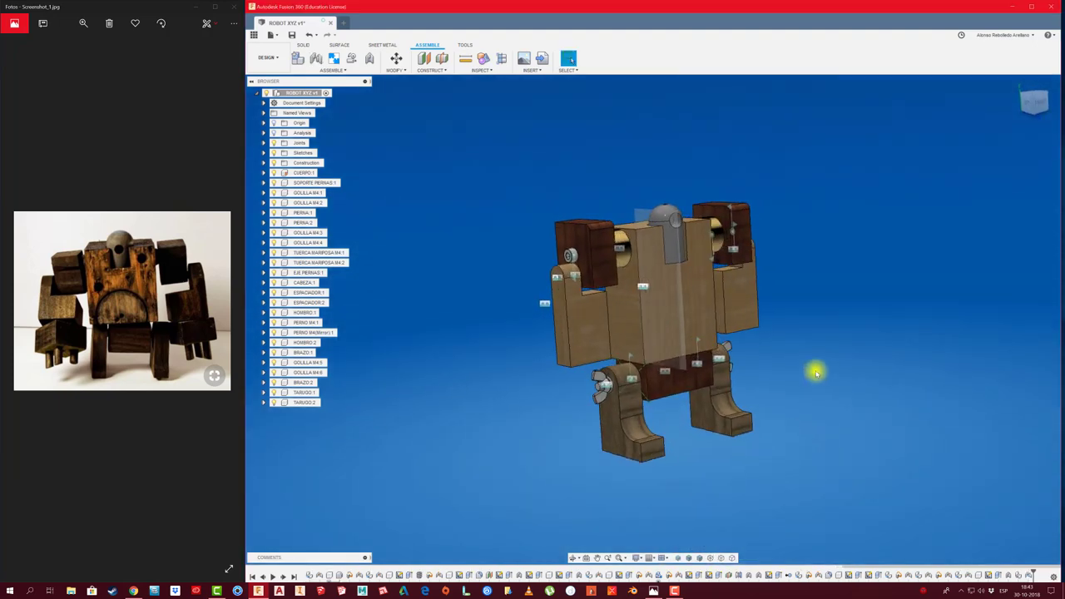
mouse_move(914, 377)
middle_mouse_down("shift")
mouse_move(876, 364)
mouse_move(820, 379)
mouse_move(674, 323)
mouse_move(677, 308)
mouse_move(763, 316)
mouse_move(886, 274)
mouse_move(532, 452)
mouse_move(599, 285)
mouse_move(485, 211)
mouse_move(658, 316)
middle_mouse_up("shift")
left_click(657, 316)
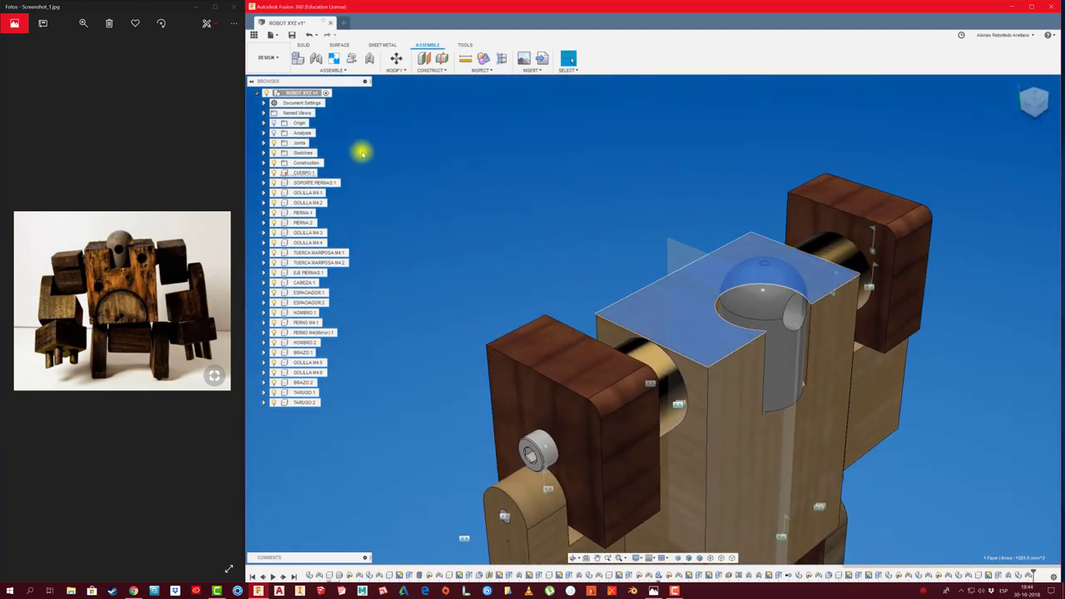
Step: Activate CUERPO:1 and start a sketch on the body's top face
left_click(306, 172)
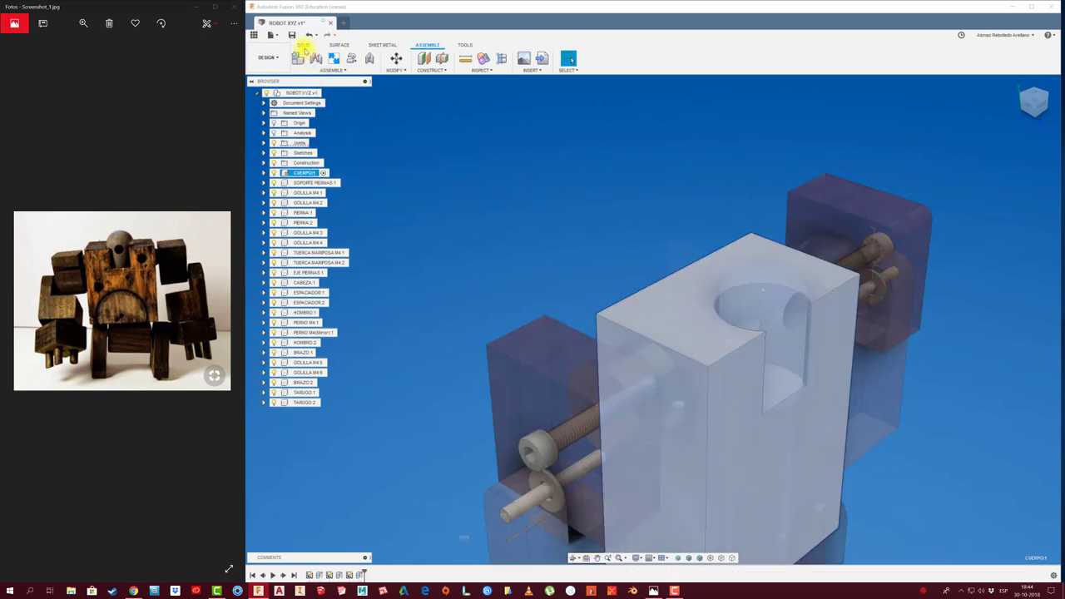
left_click(485, 204)
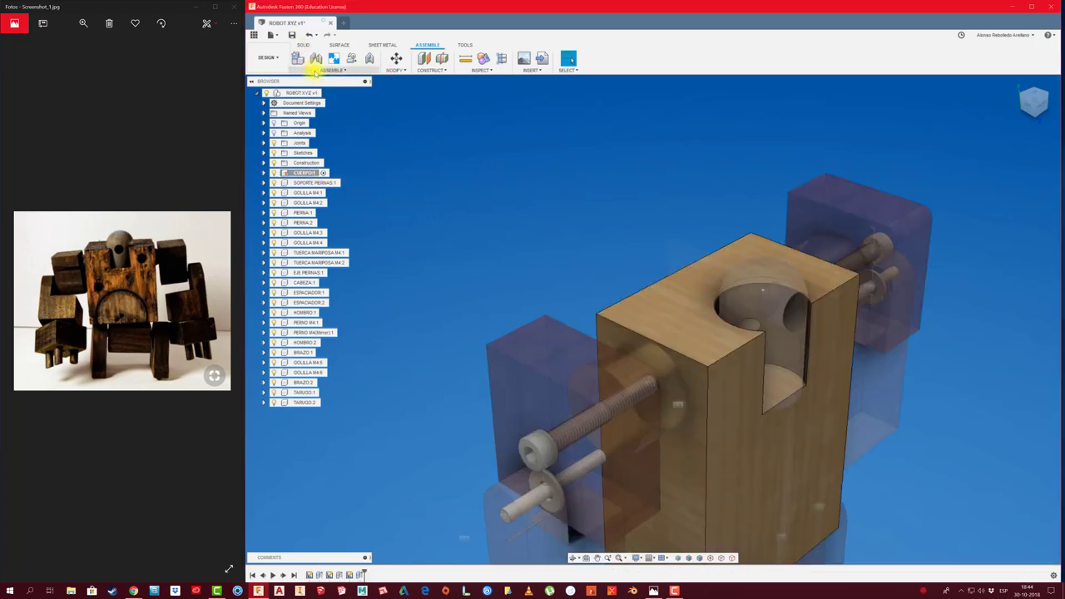
left_click(305, 45)
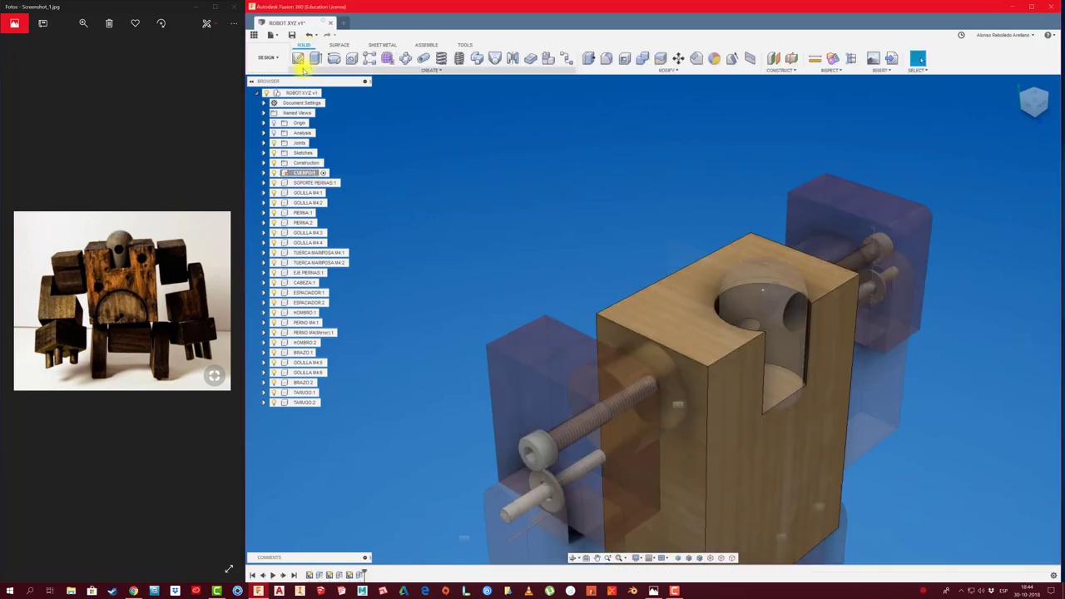
left_click(663, 307)
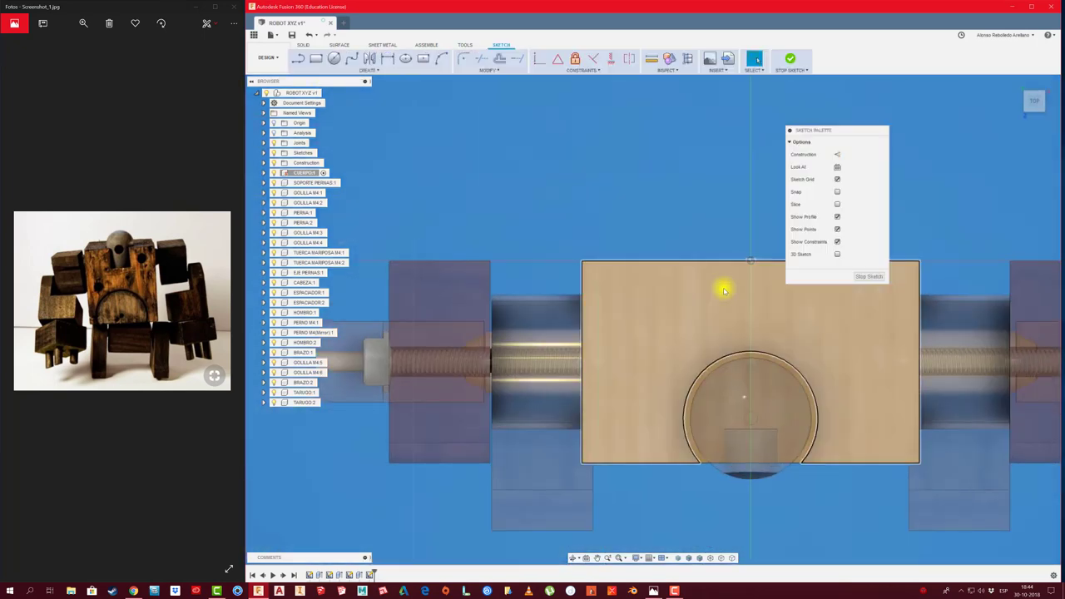
Step: Draw a small centre-diameter circle, delete unwanted lines, and make the vertical line construction
left_click(336, 62)
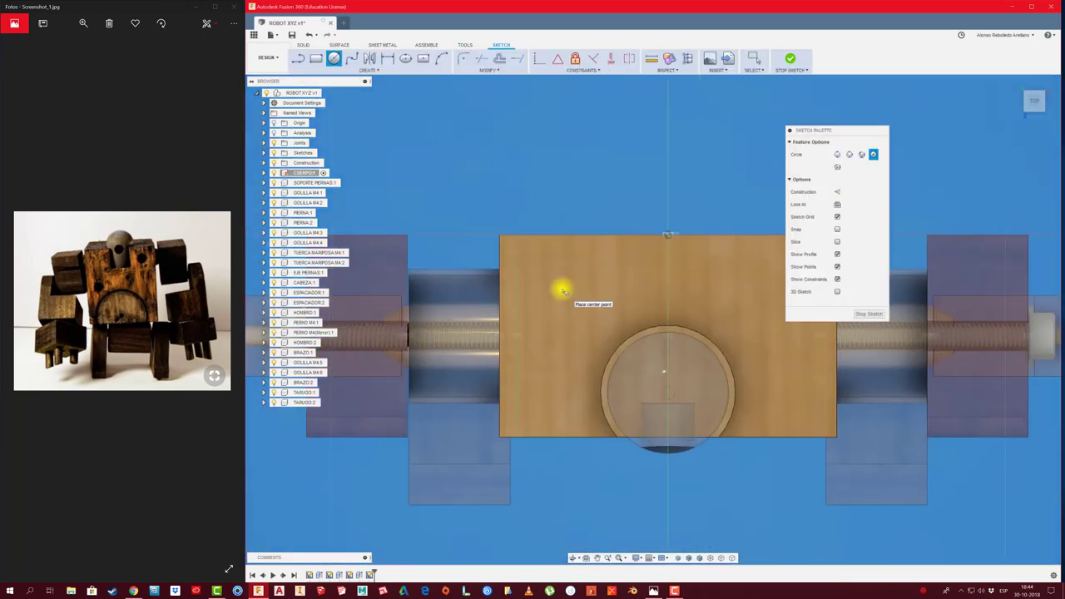
left_click(563, 289)
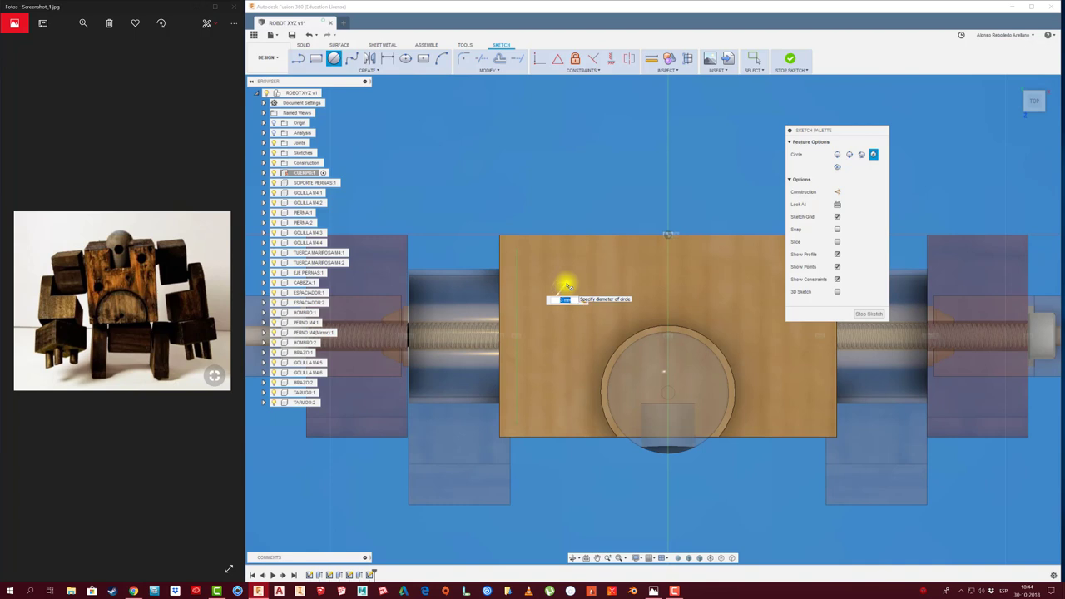
key("Escape")
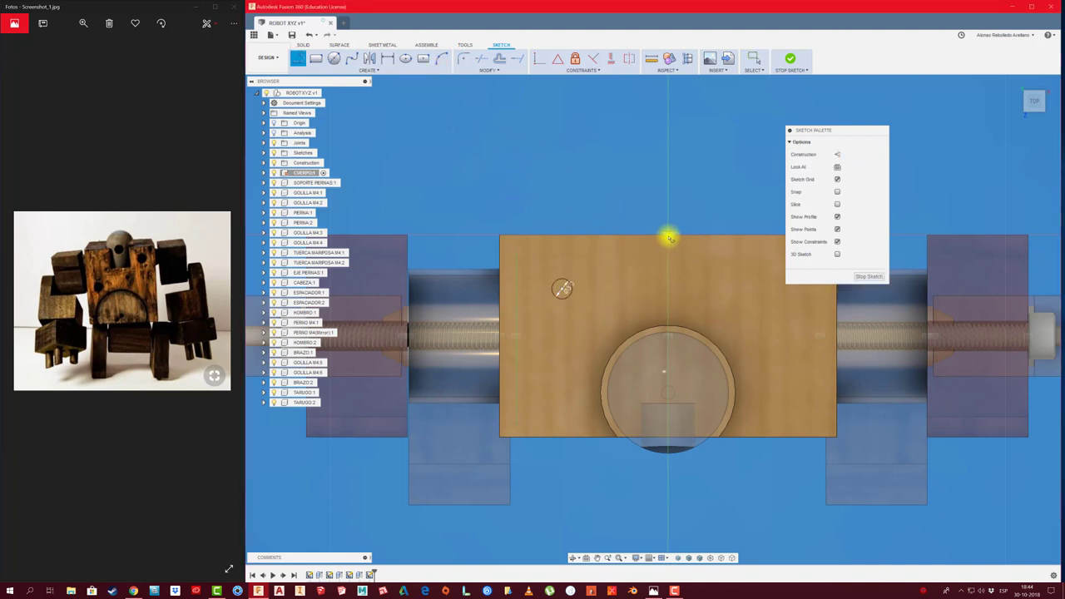
key("Delete")
key("Delete")
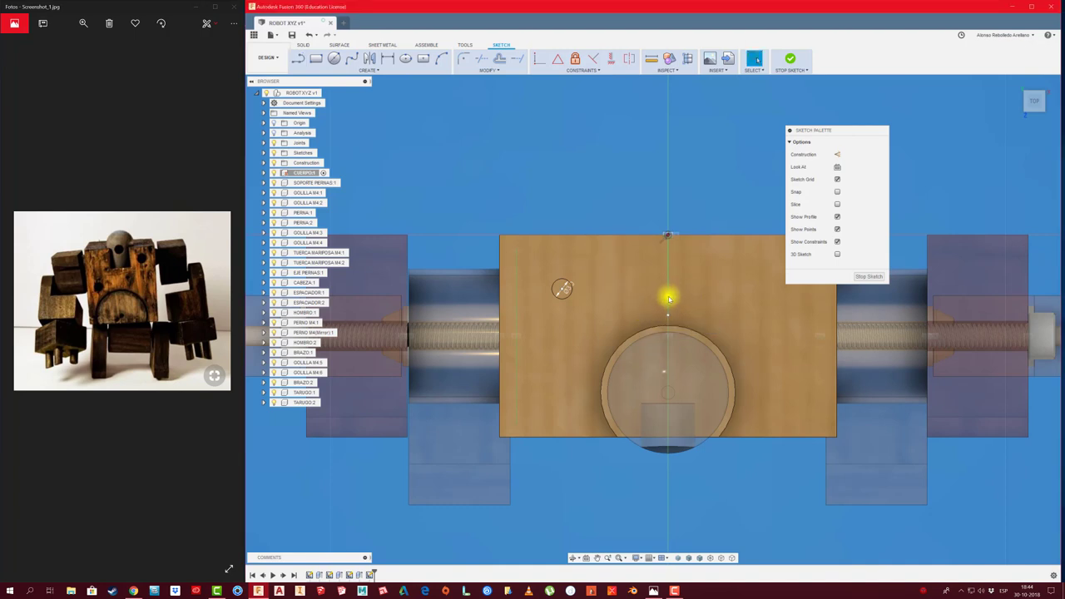
left_click(670, 298)
left_click(676, 199)
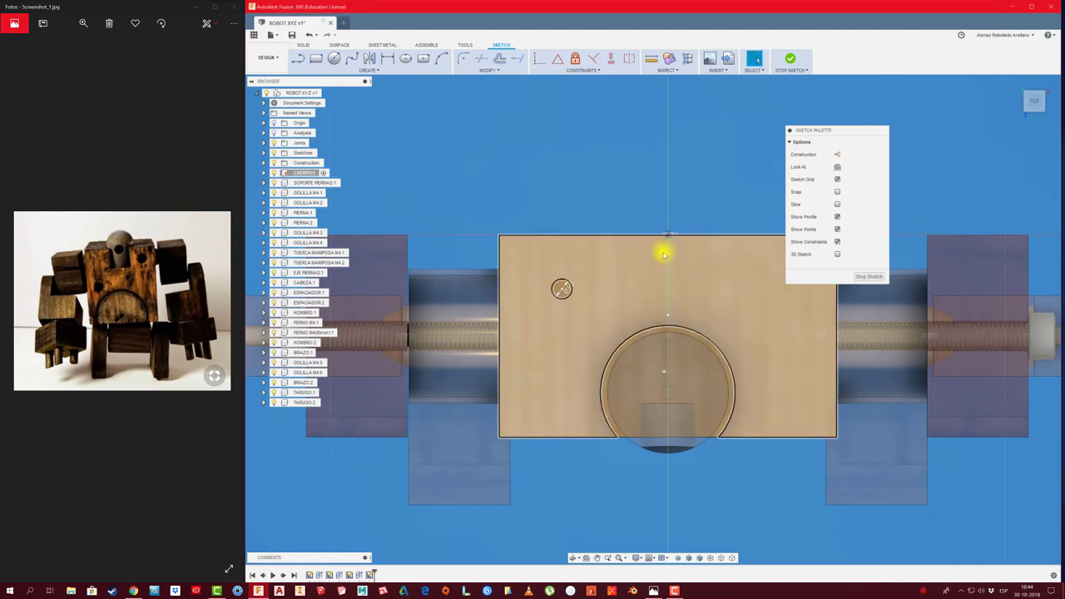
left_click(836, 155)
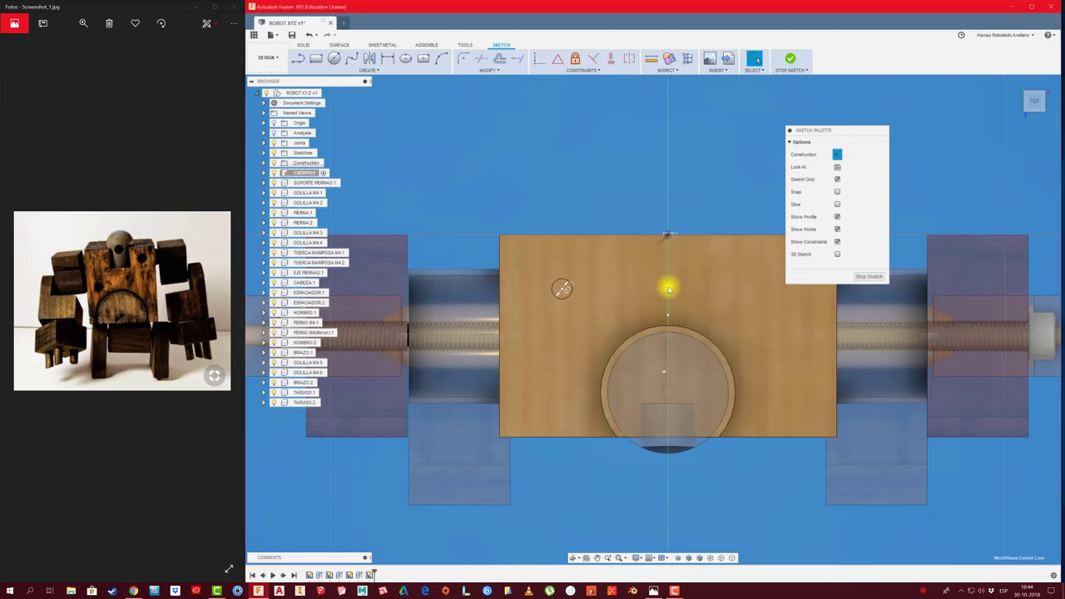
left_click(861, 276)
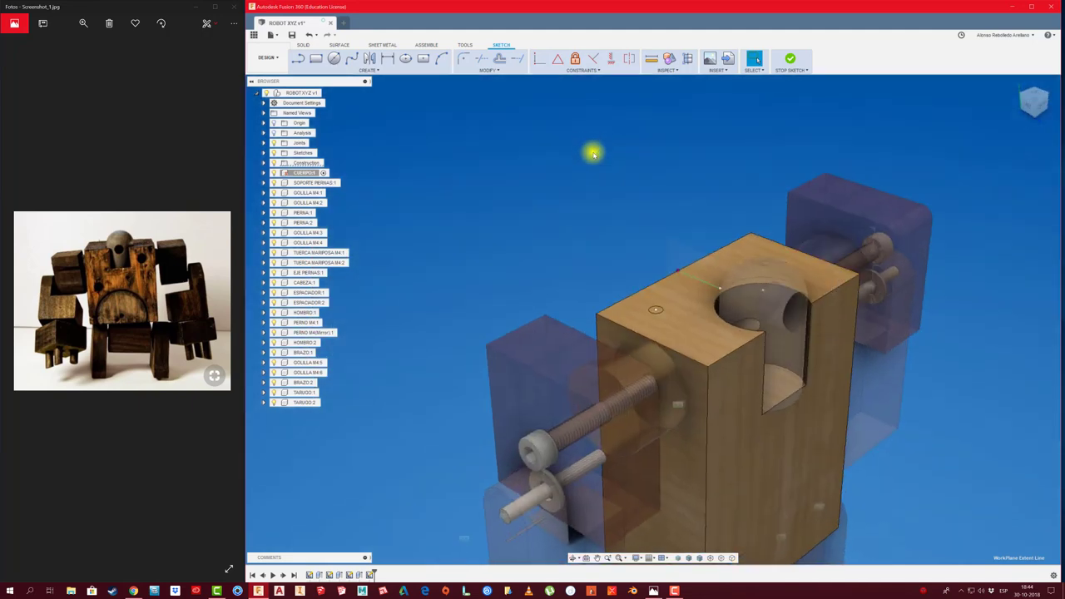
Step: Edit the top-face sketch to turn the vertical centre line into construction geometry
right_click(368, 573)
left_click(394, 515)
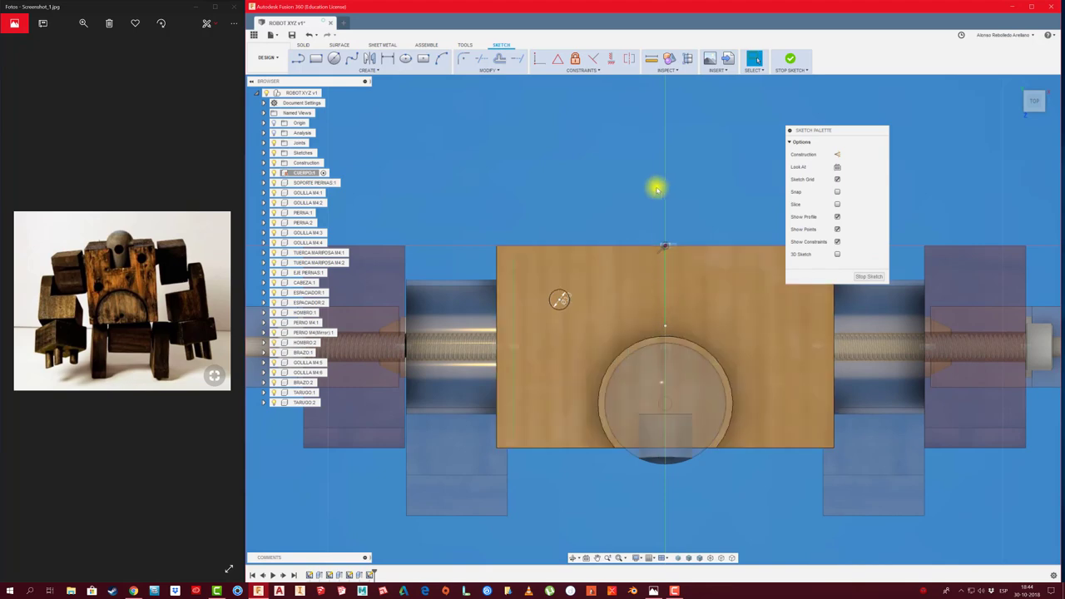
left_click(706, 339)
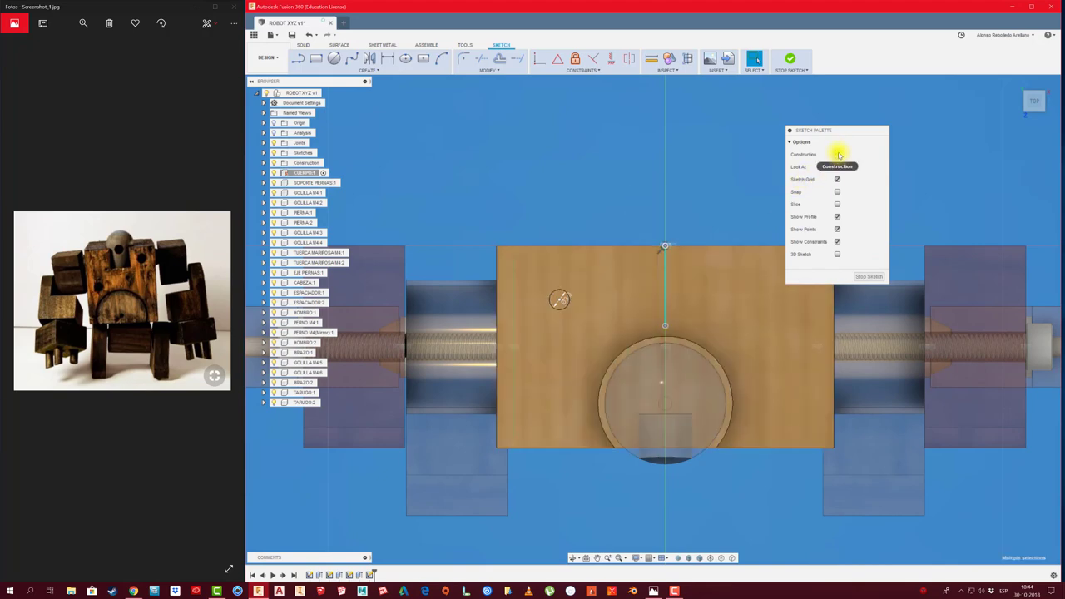
left_click(837, 155)
left_click(859, 277)
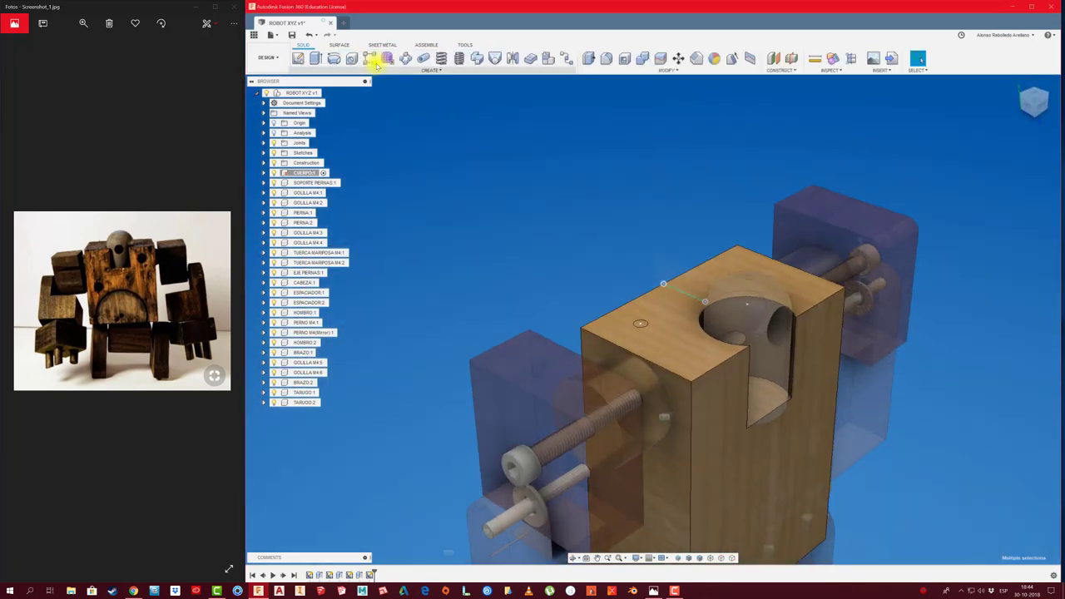
Step: Mirror the small dowel circle across the centre line in the top-face sketch
right_click(370, 574)
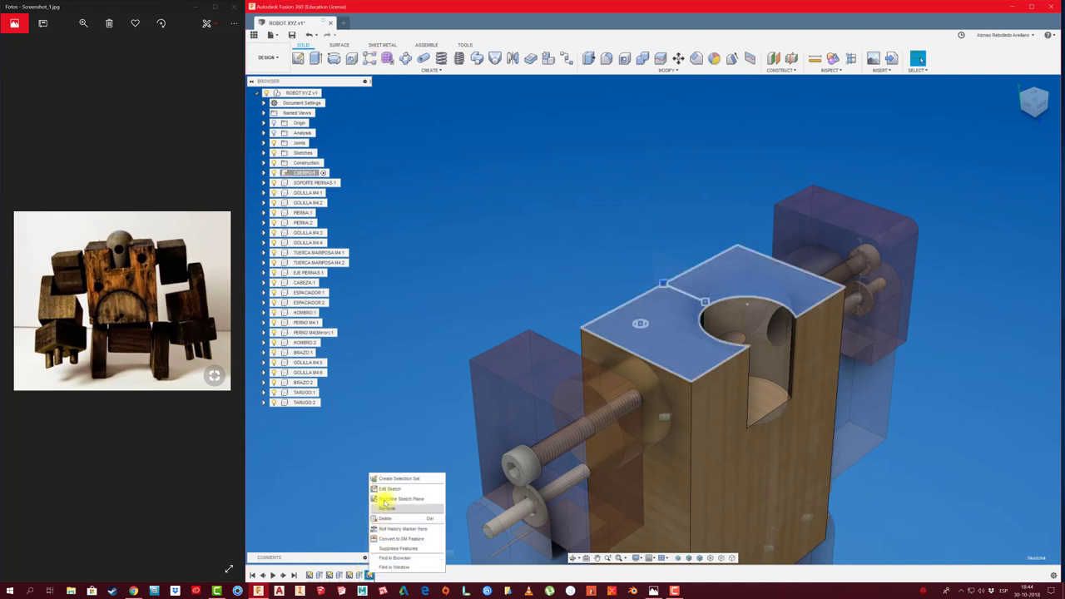
left_click(392, 489)
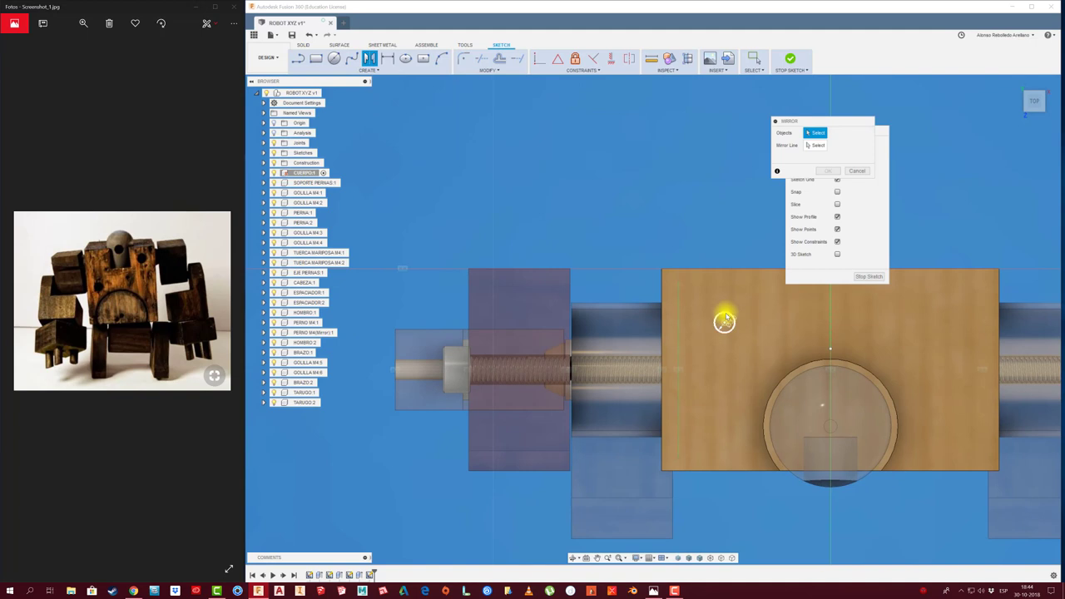
left_click(724, 321)
middle_click_drag(627, 249, 401, 265)
left_click(817, 146)
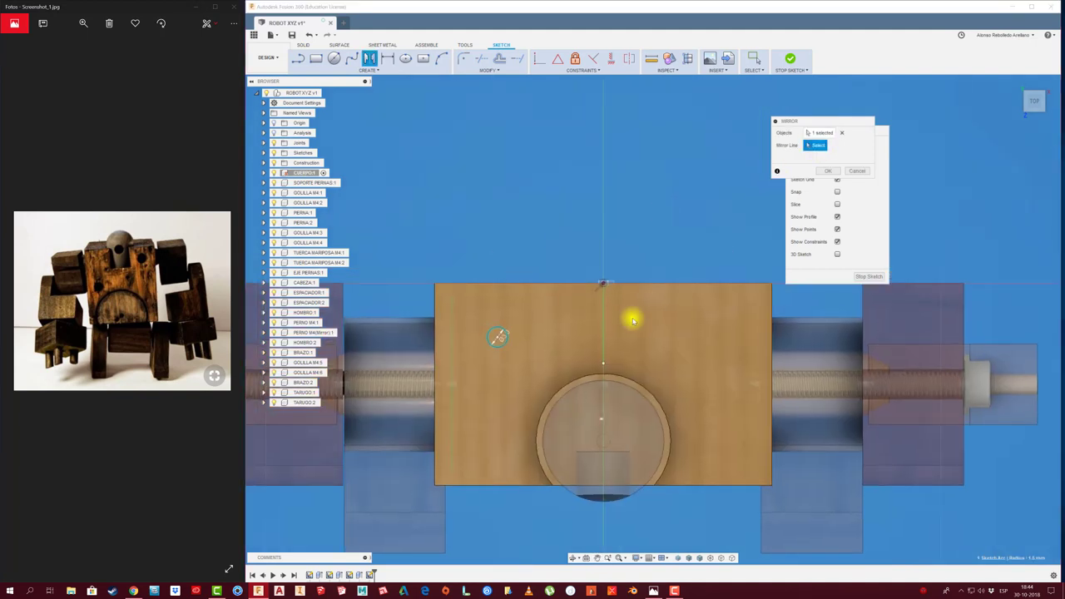
left_click(603, 333)
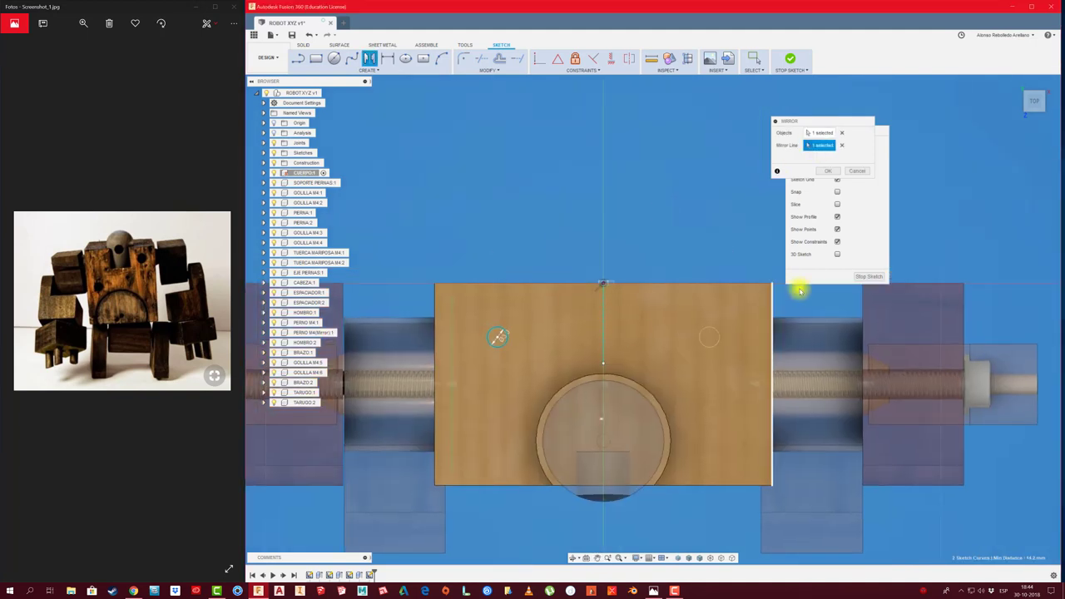
left_click(861, 277)
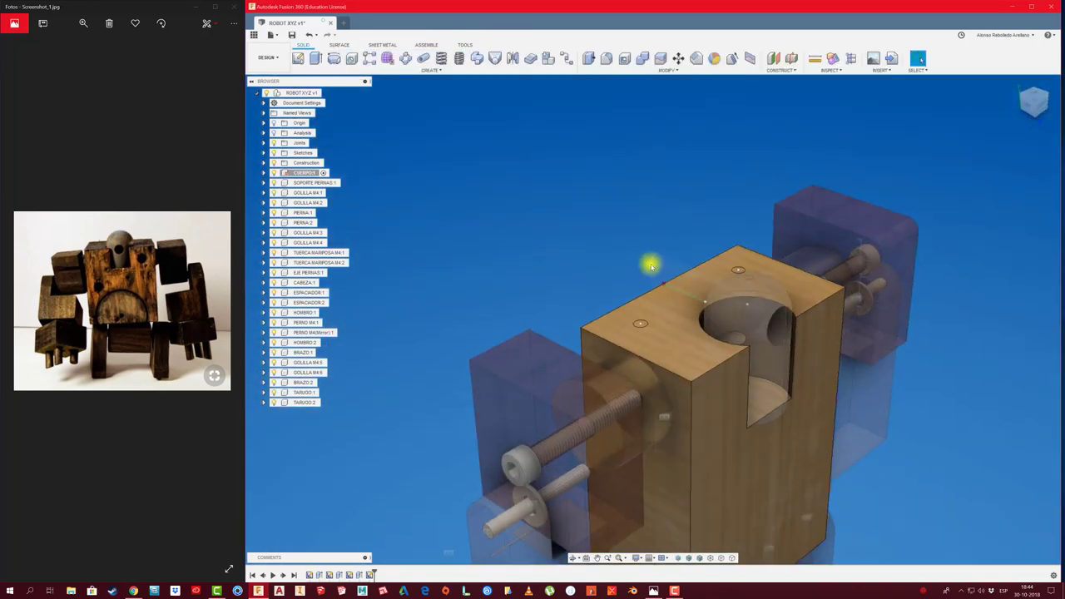
Step: Cut both circle profiles 5 mm into the body top, then reactivate the root assembly
key("e")
left_click(738, 268)
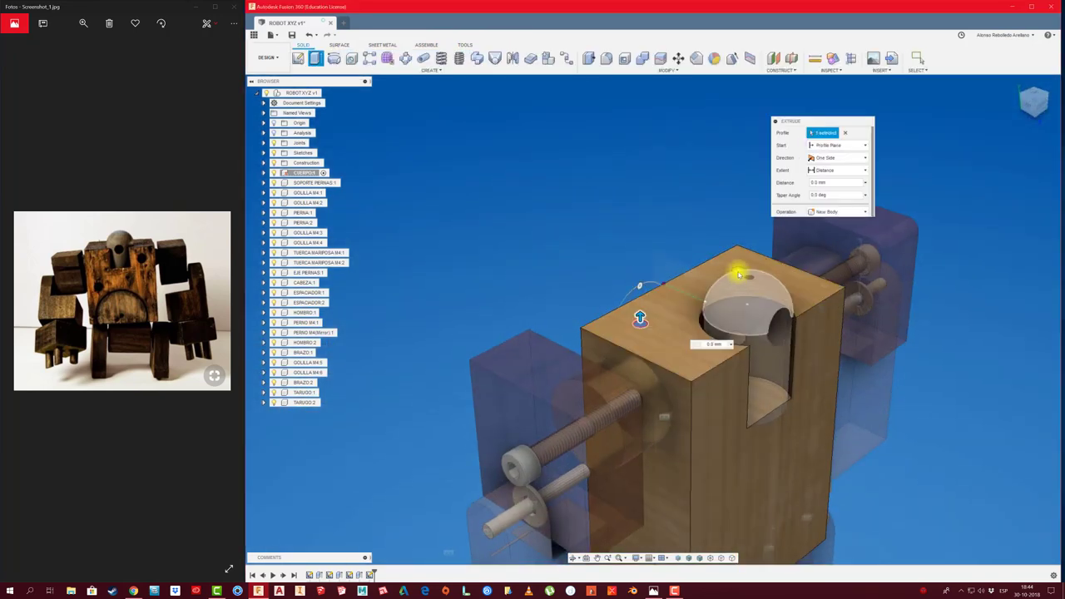
left_click(736, 286)
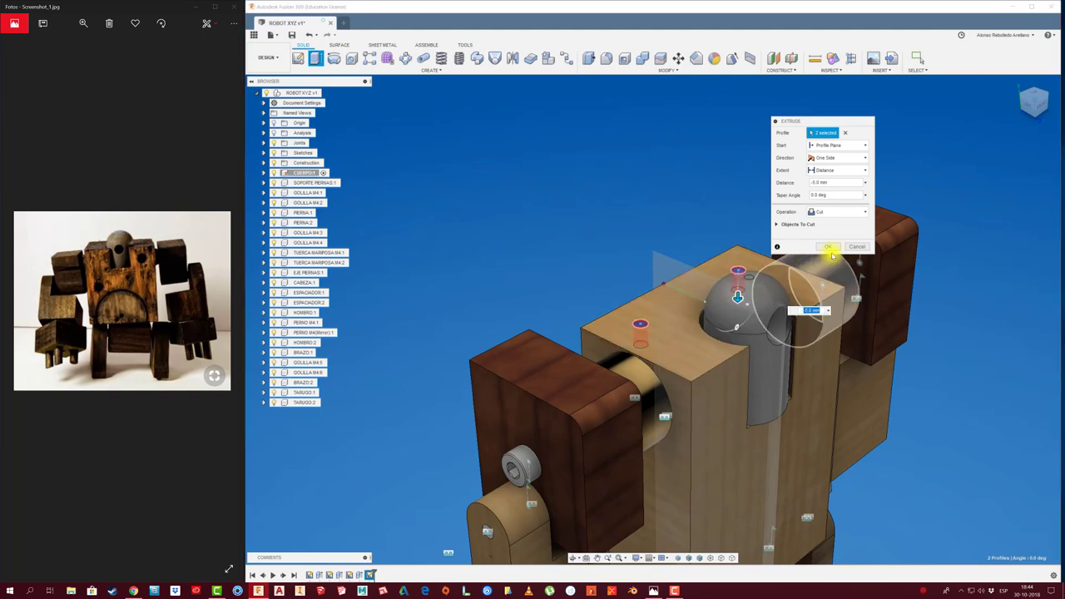
left_click(828, 246)
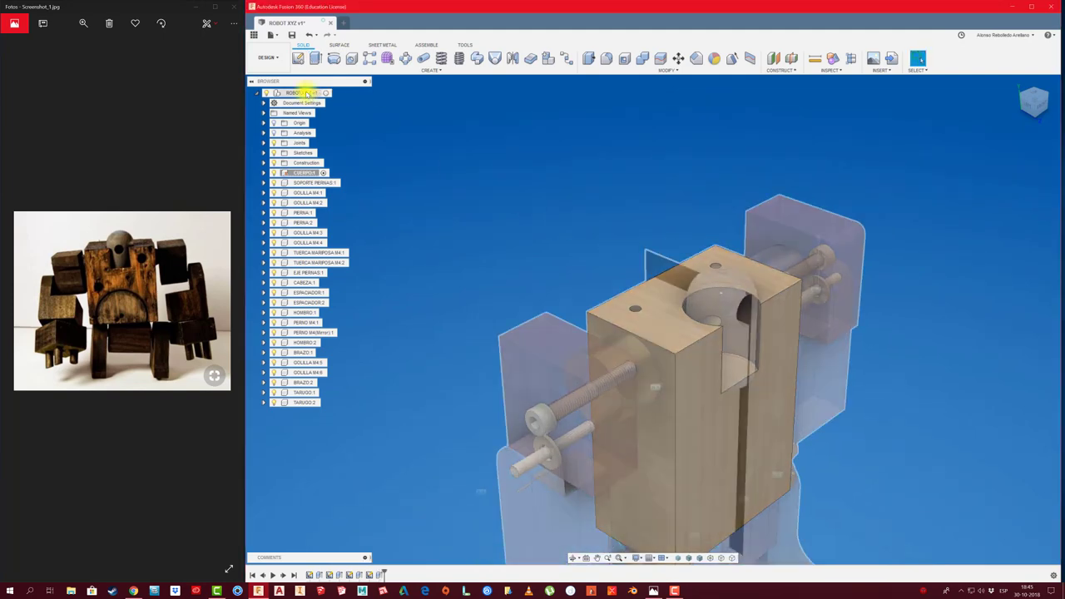
left_click(325, 92)
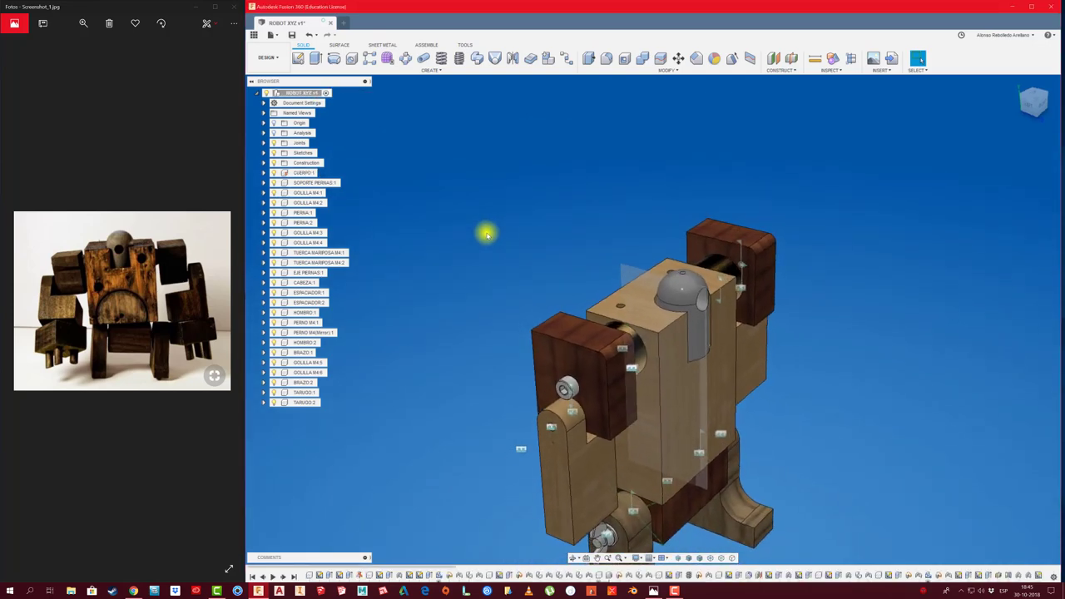
Step: Copy and paste the dowel as TARUGO:3 and raise it above the body top
left_click(312, 402)
key("ctrl+c")
key("ctrl+v")
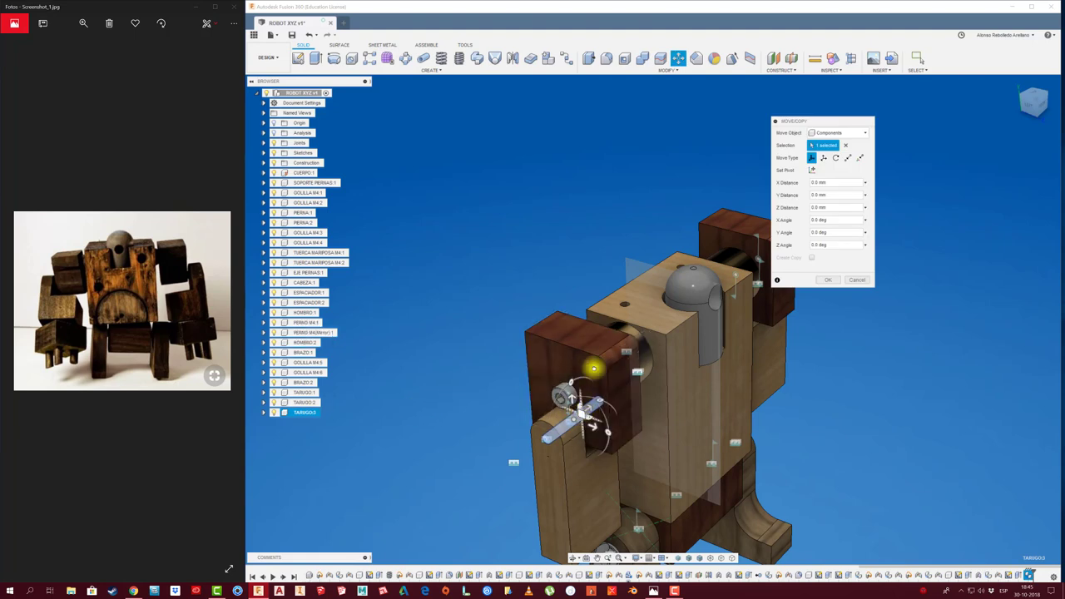
left_click_drag(593, 367, 623, 225)
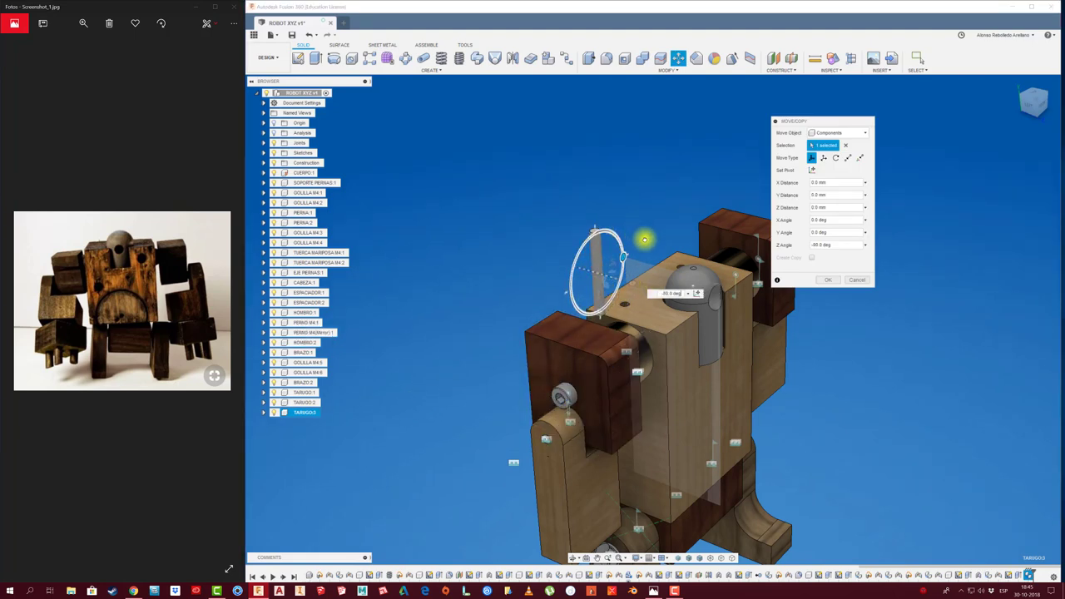
left_click(826, 279)
scroll(603, 287, "up", 3)
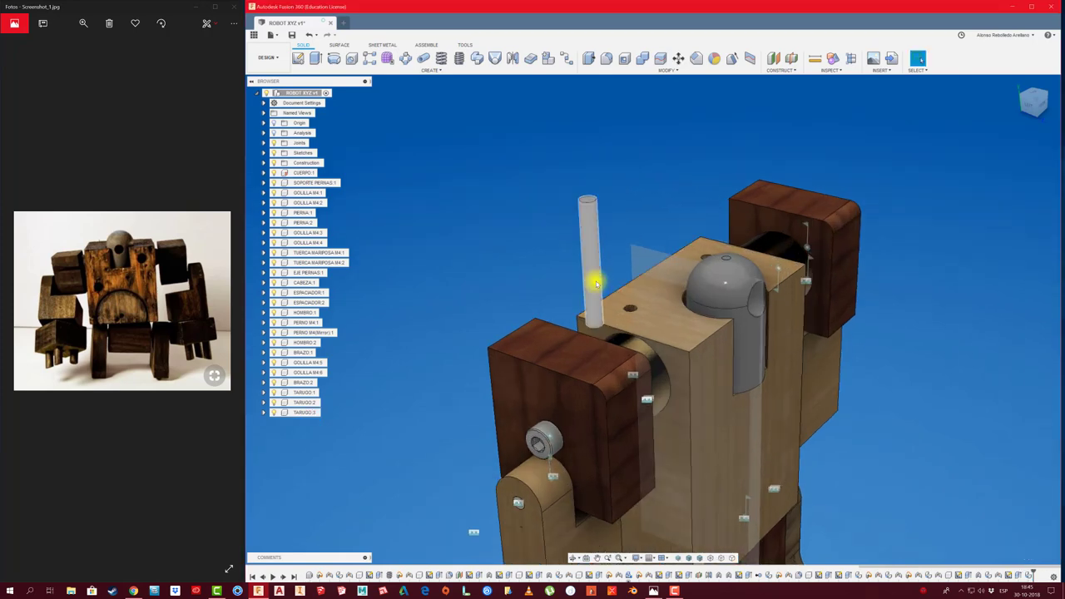
mouse_move(594, 295)
middle_mouse_down("shift")
mouse_move(593, 255)
mouse_move(547, 266)
mouse_move(580, 300)
mouse_move(552, 347)
mouse_move(590, 231)
middle_mouse_up("shift")
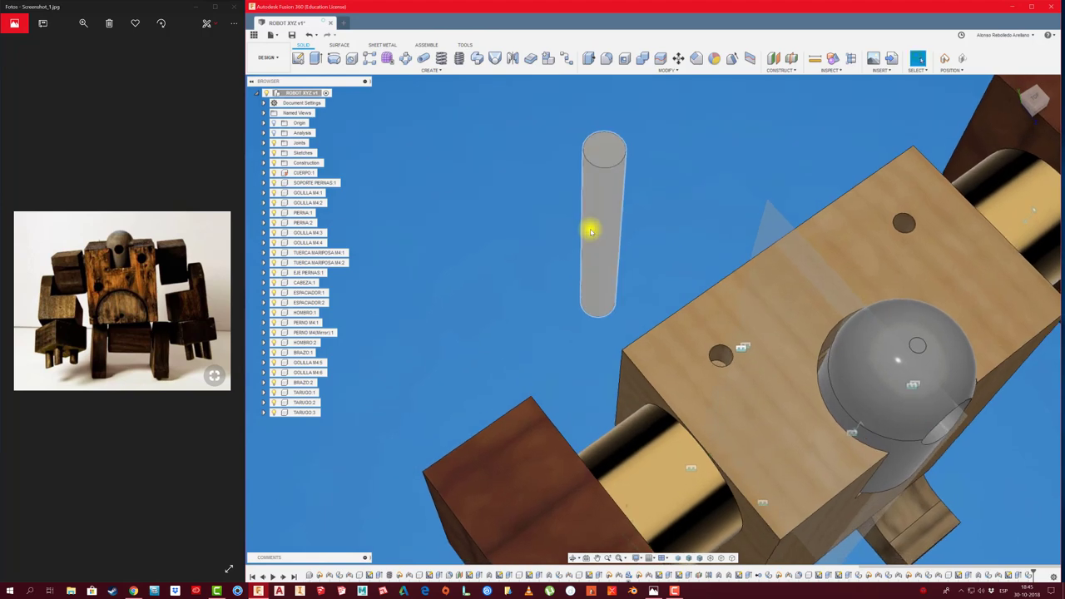
Step: Rigidly joint TARUGO:3's lower end into a hole on the body's top face
key("j")
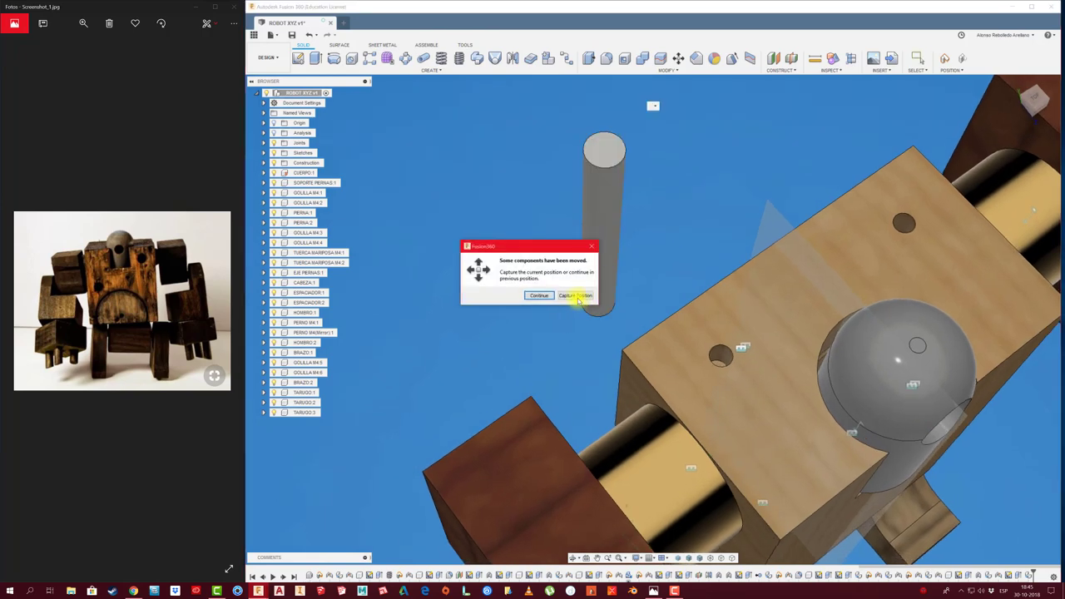
left_click(575, 296)
left_click(599, 310)
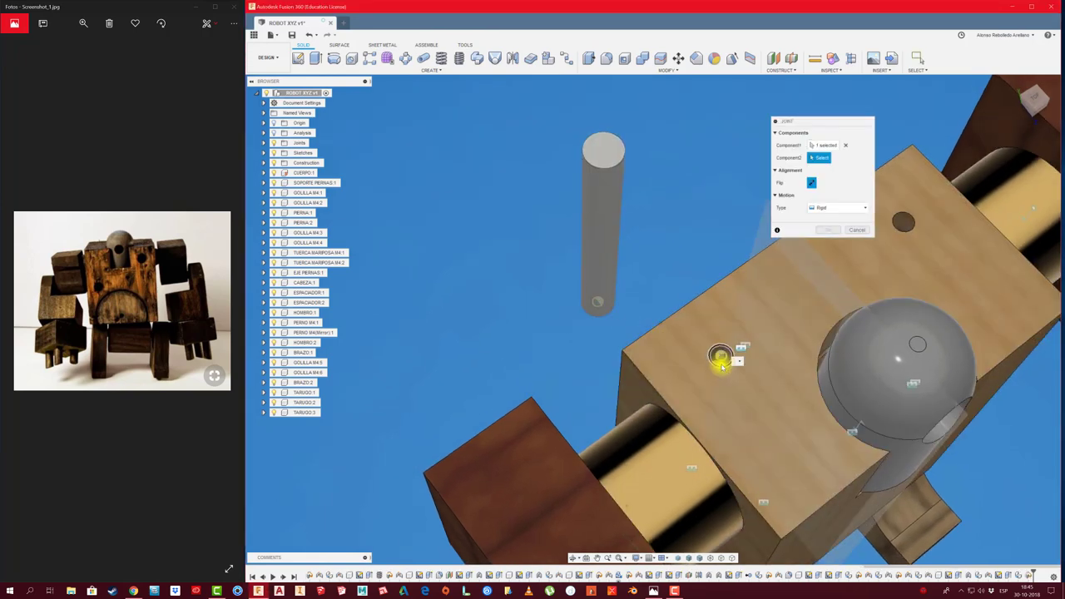
middle_click_drag(721, 358, 723, 377, "shift")
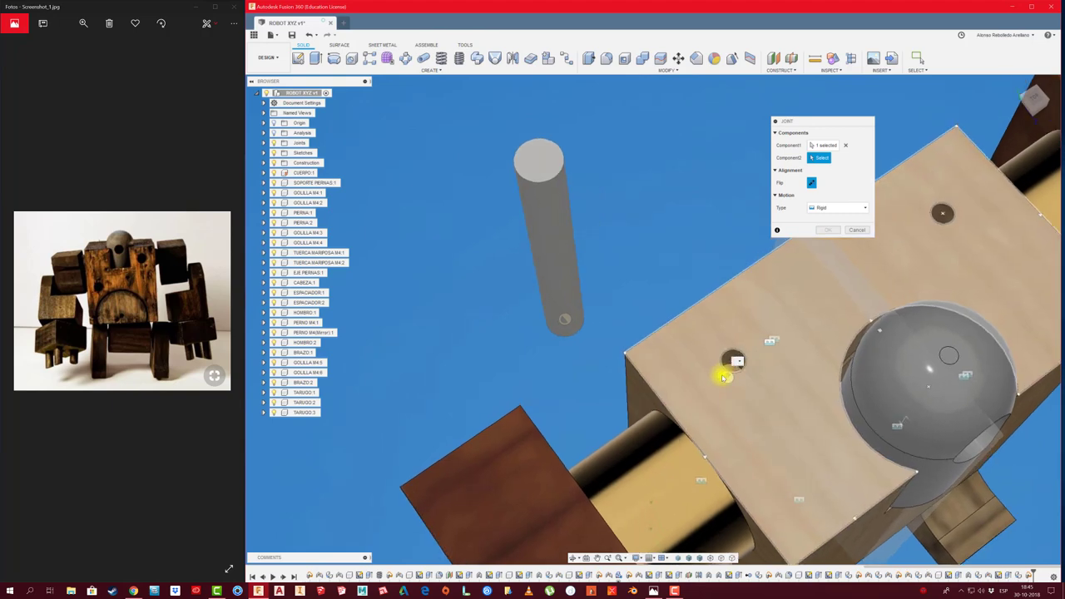
left_click(748, 384)
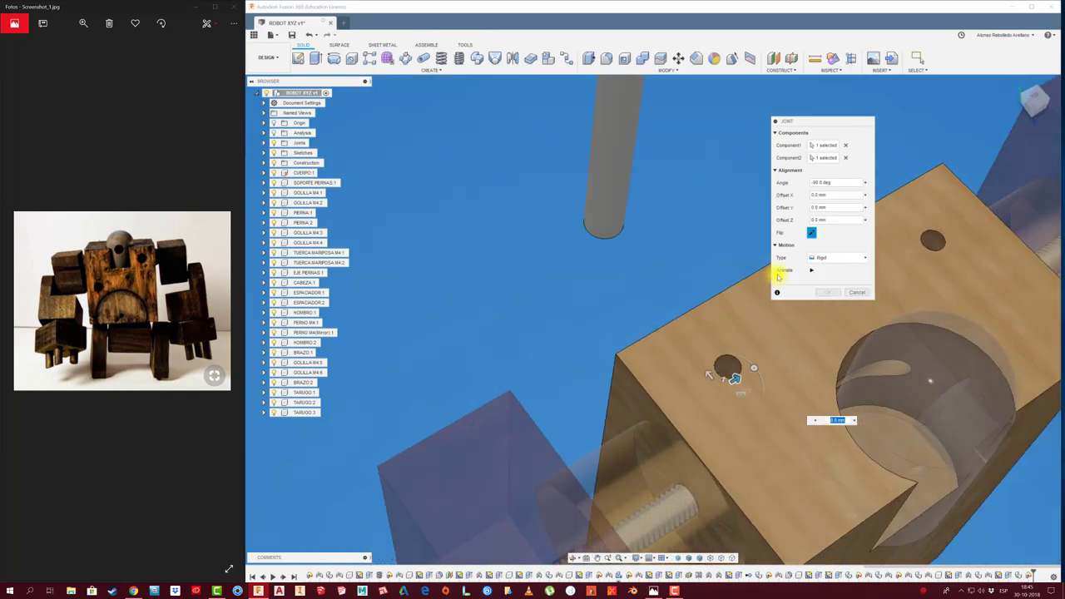
left_click(827, 292)
scroll(499, 291, "down", 3)
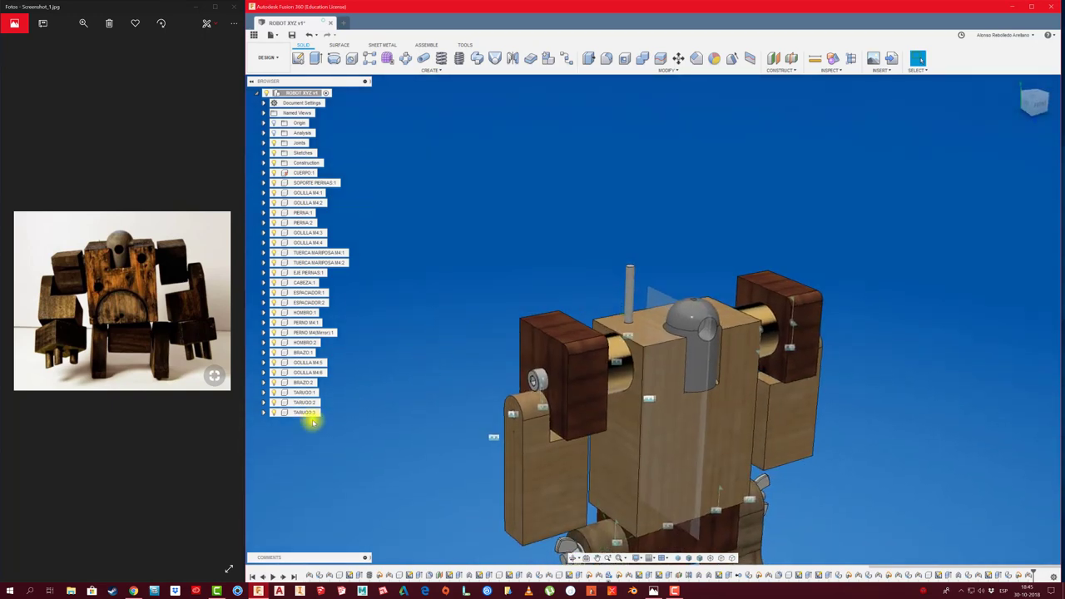
Step: Paste a fourth dowel, TARUGO:4, and slide it 95 mm sideways
key("ctrl+c")
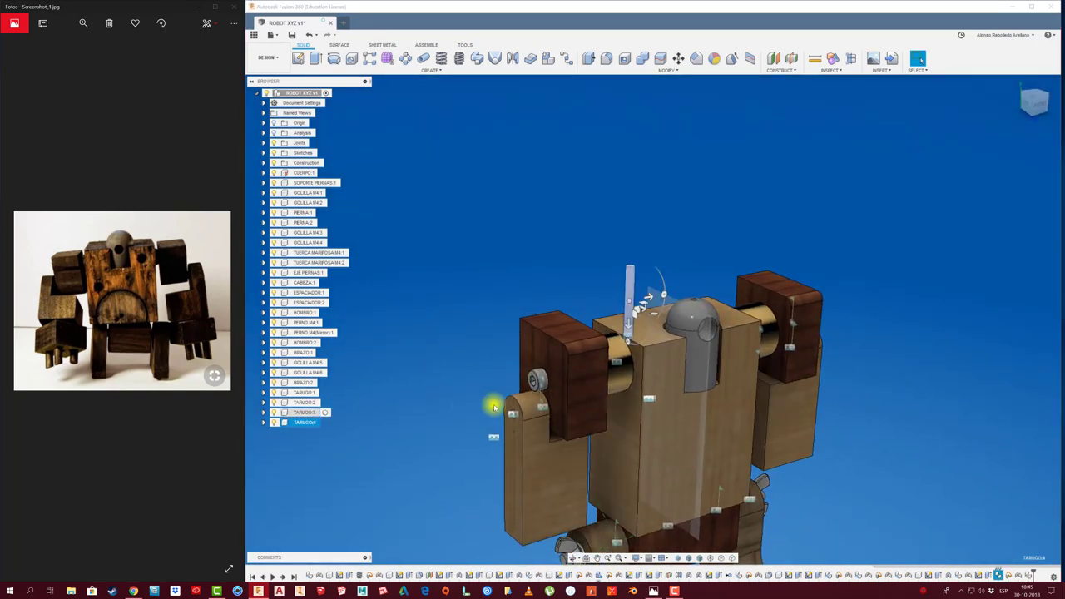
key("ctrl+v")
left_click_drag(722, 278, 876, 251)
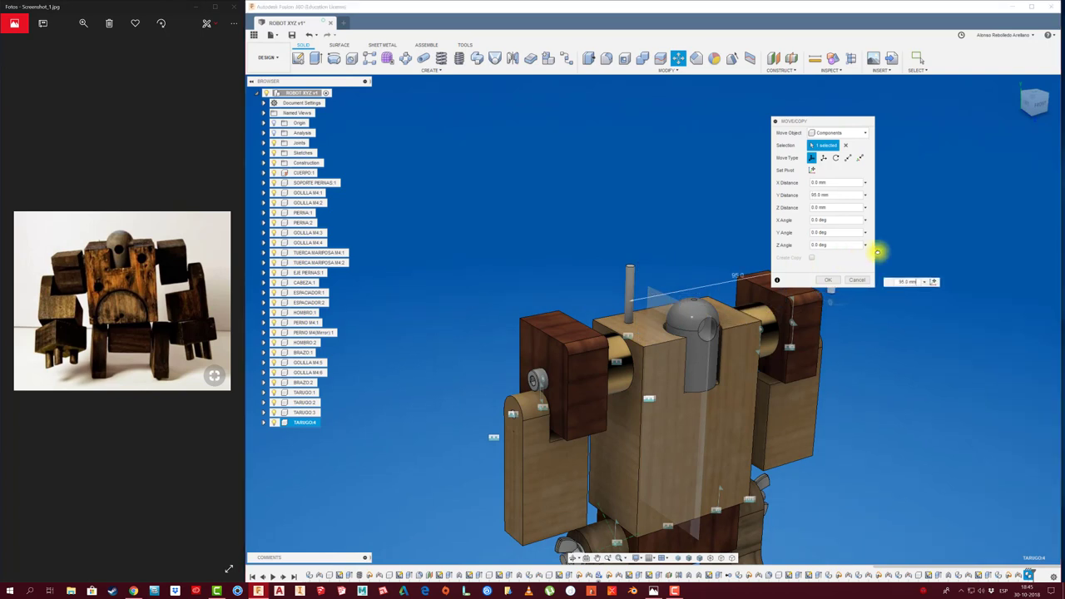
left_click(824, 281)
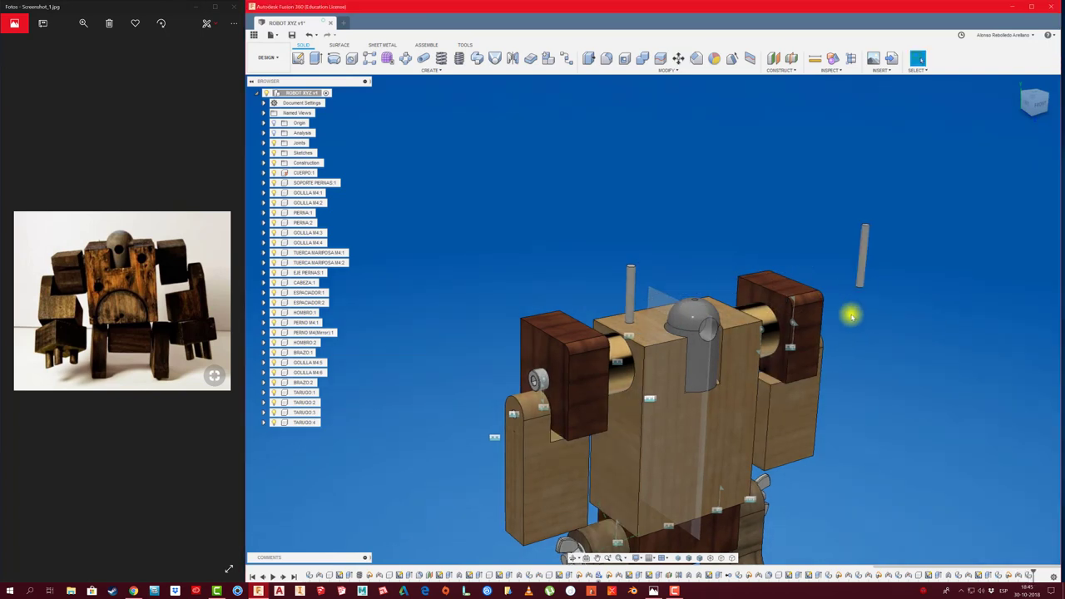
Step: Rigidly joint TARUGO:4's lower end into the body's second top hole
key("j")
left_click(862, 293)
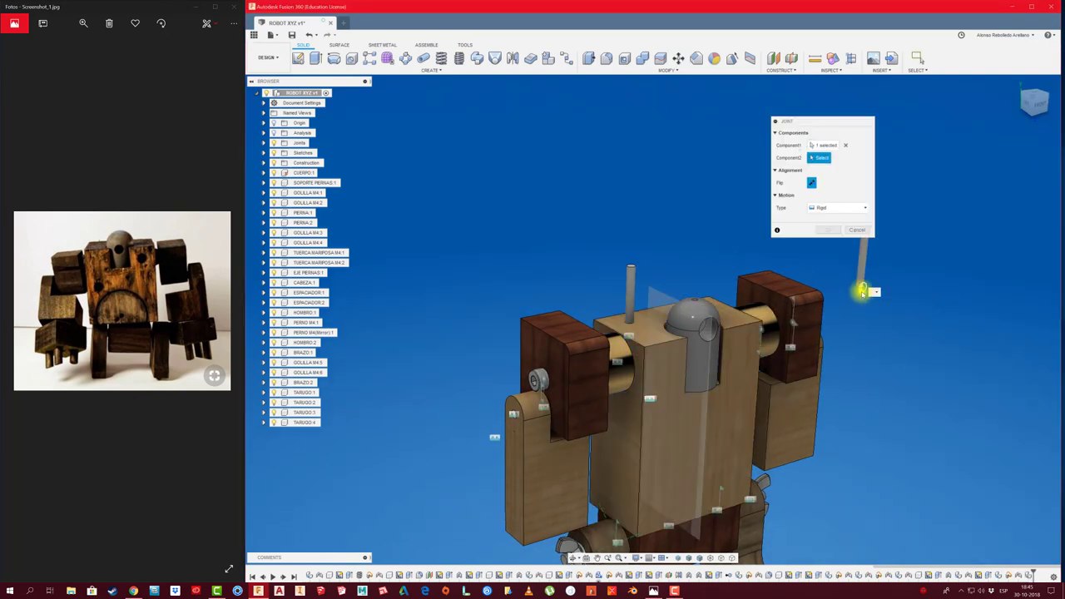
left_click(861, 232)
key("j")
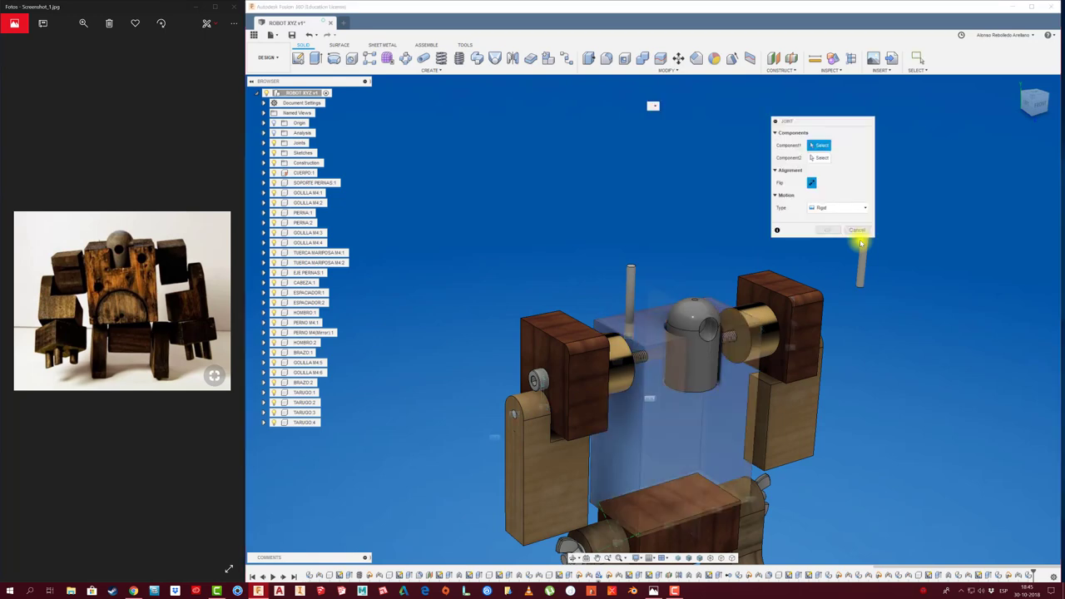
left_click(860, 288)
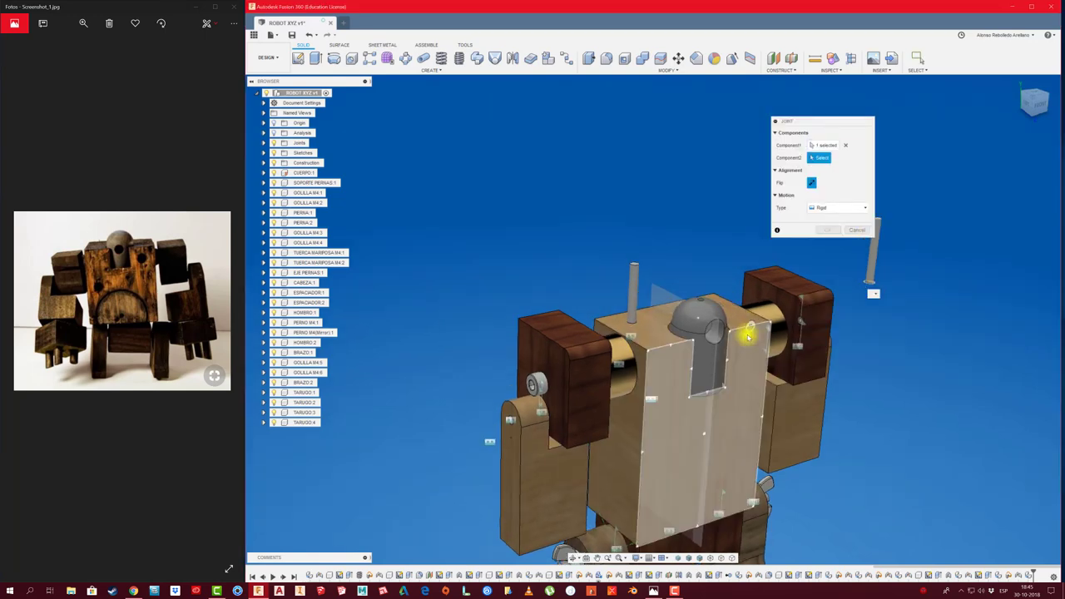
scroll(820, 314, "up", 3)
scroll(835, 316, "up", 3)
scroll(870, 315, "up", 2)
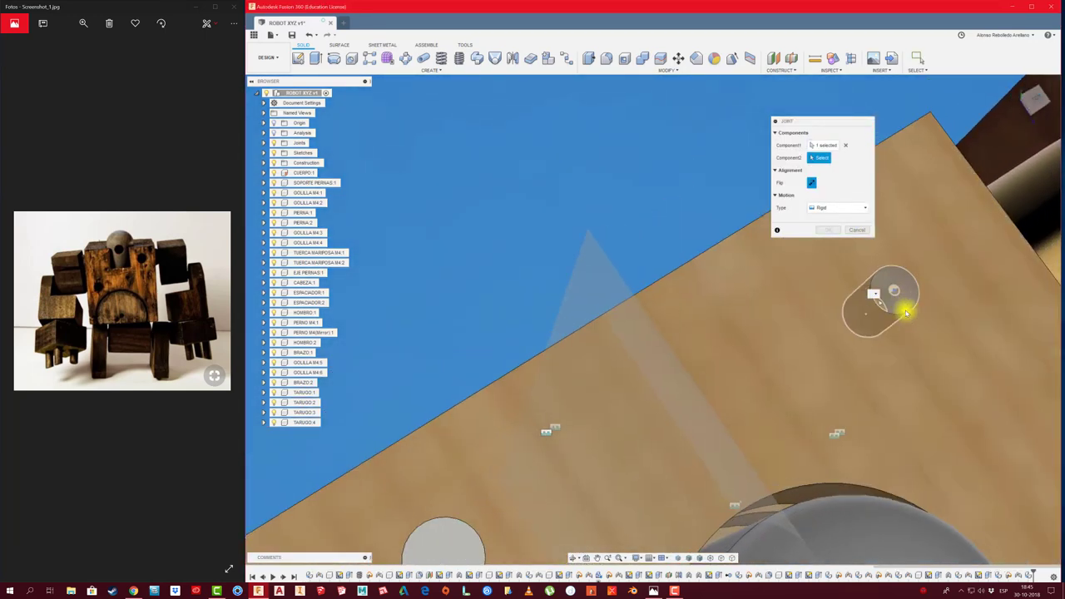
left_click(883, 306)
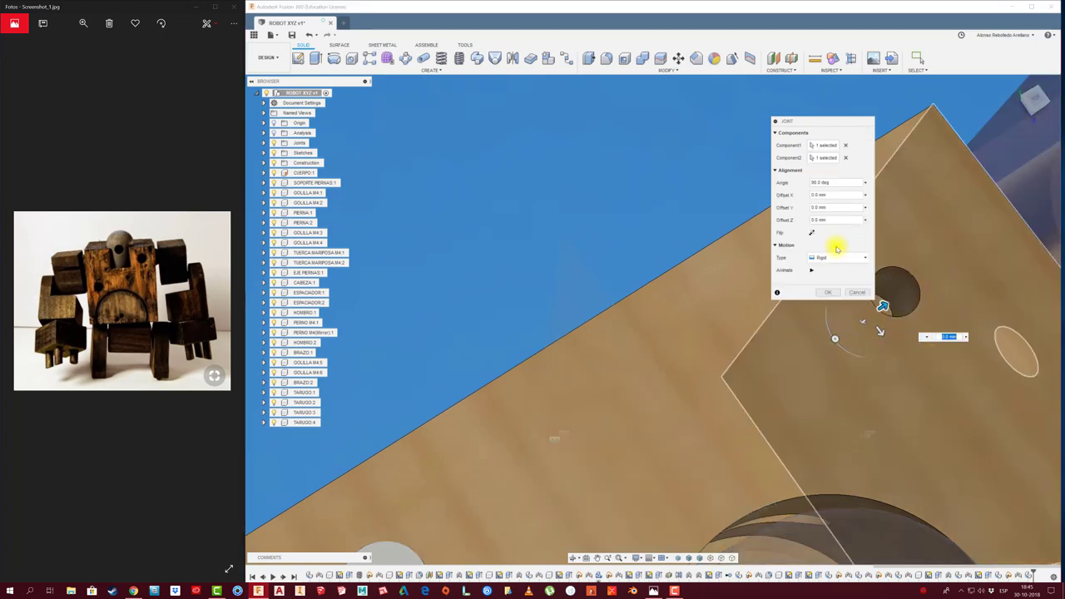
left_click(830, 296)
scroll(640, 247, "down", 3)
scroll(601, 240, "down", 3)
scroll(599, 252, "down", 3)
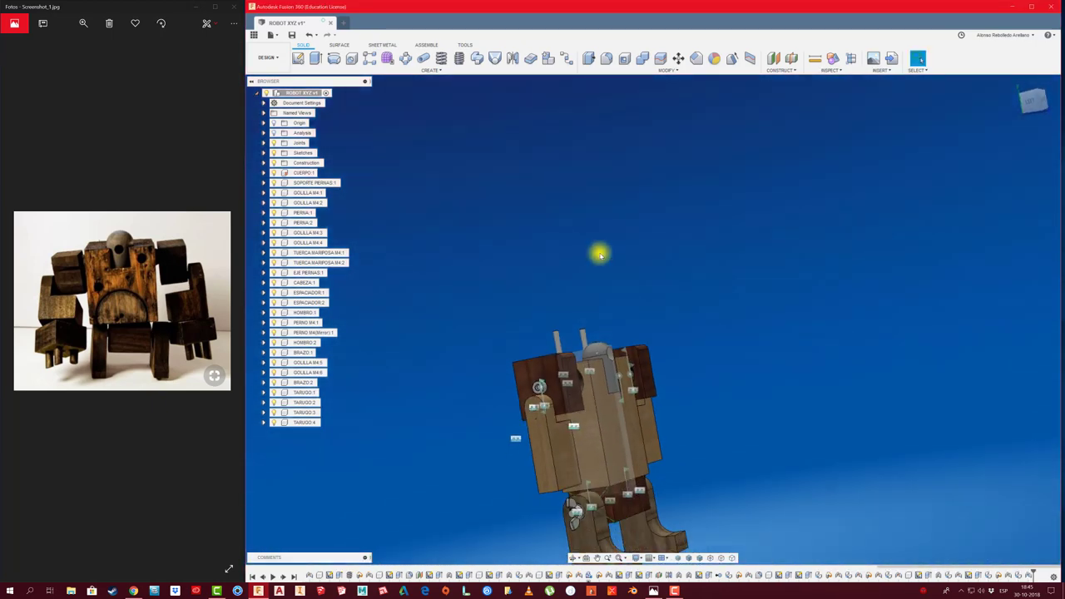
mouse_move(599, 254)
middle_mouse_down("shift")
mouse_move(611, 285)
mouse_move(773, 321)
middle_mouse_up("shift")
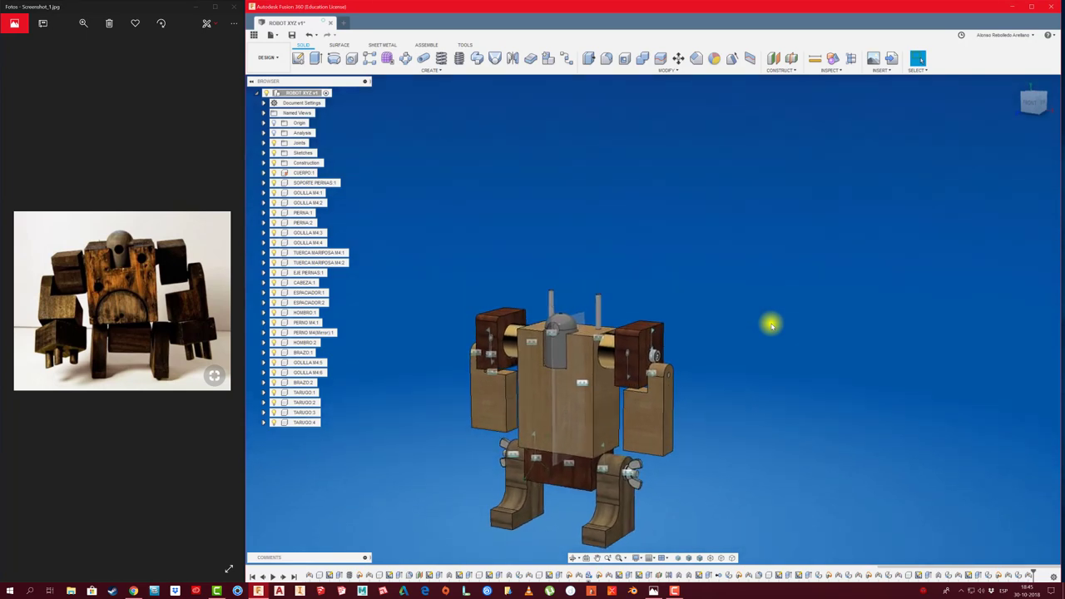
middle_click_drag(772, 324, 761, 420, "shift")
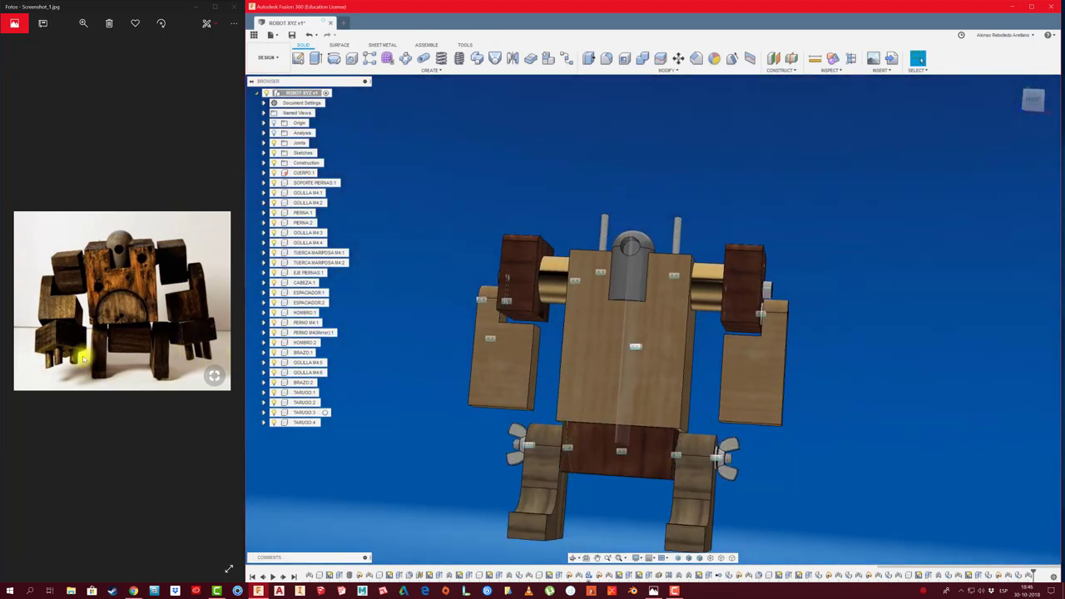
mouse_move(563, 376)
middle_mouse_down("shift")
mouse_move(552, 371)
mouse_move(779, 400)
mouse_move(752, 391)
mouse_move(766, 422)
mouse_move(748, 237)
middle_mouse_up("shift")
mouse_move(748, 238)
left_mouse_down()
mouse_move(761, 219)
mouse_move(694, 363)
mouse_move(682, 449)
mouse_move(763, 469)
left_mouse_up()
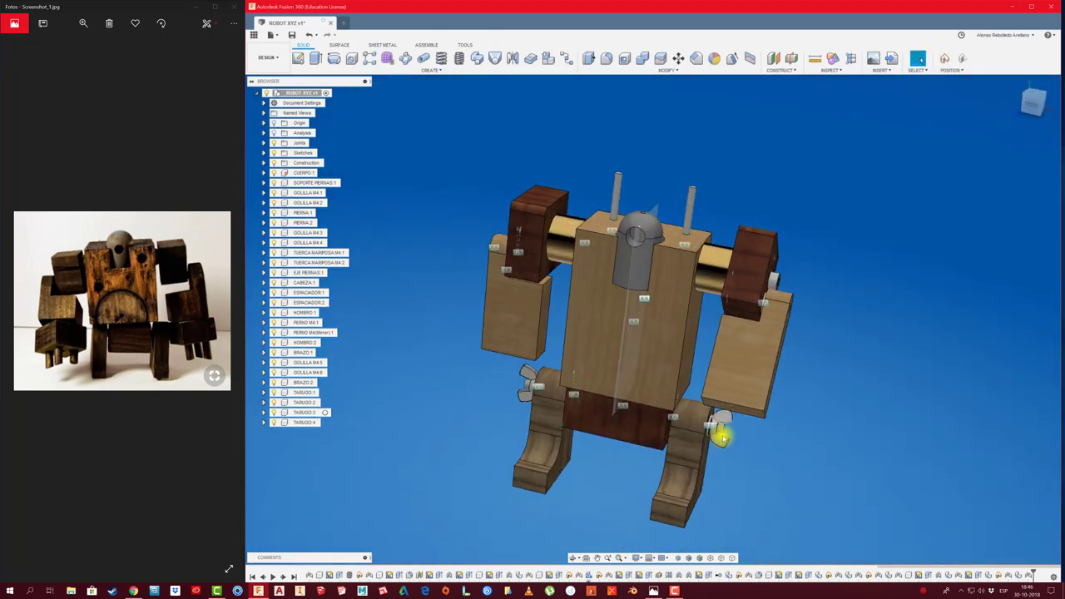
middle_click_drag(721, 438, 841, 259, "shift")
left_click(962, 58)
mouse_move(935, 109)
middle_mouse_down("shift")
mouse_move(790, 332)
mouse_move(751, 356)
mouse_move(763, 356)
middle_mouse_up("shift")
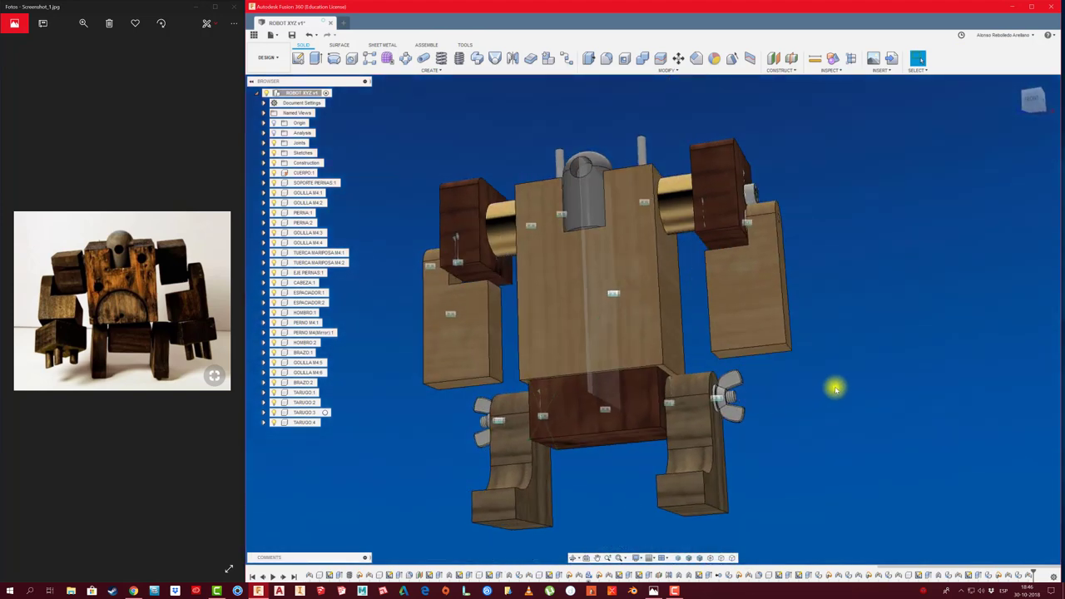
mouse_move(835, 387)
middle_mouse_down("shift")
mouse_move(597, 380)
mouse_move(316, 395)
middle_mouse_up("shift")
Step: Add an empty MANO component to the top-level robot assembly and begin a sketch in it
left_click(304, 93)
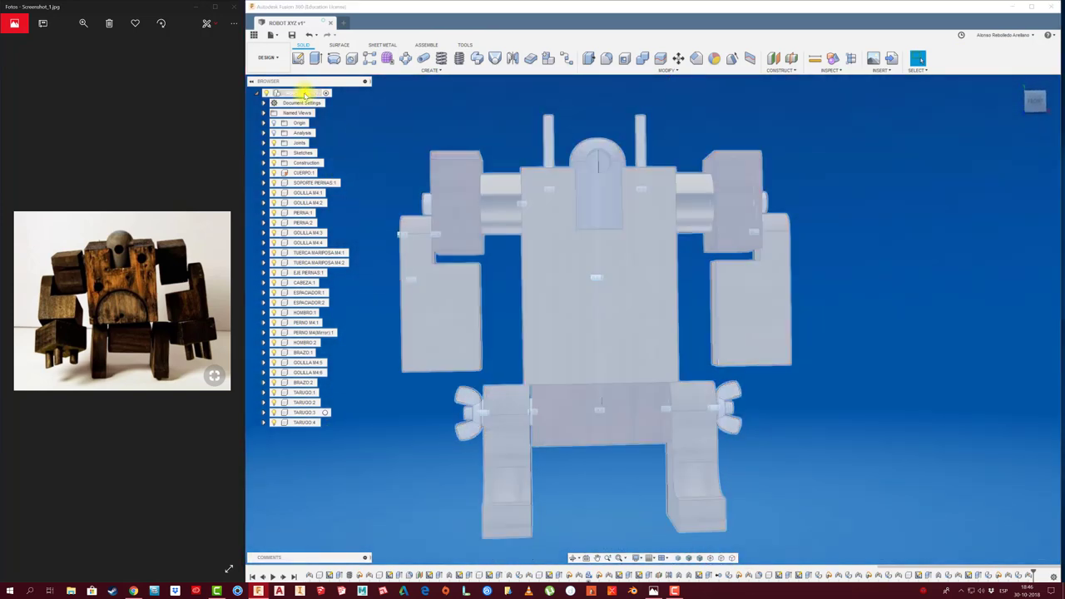
right_click(304, 93)
left_click(334, 105)
type("MANO")
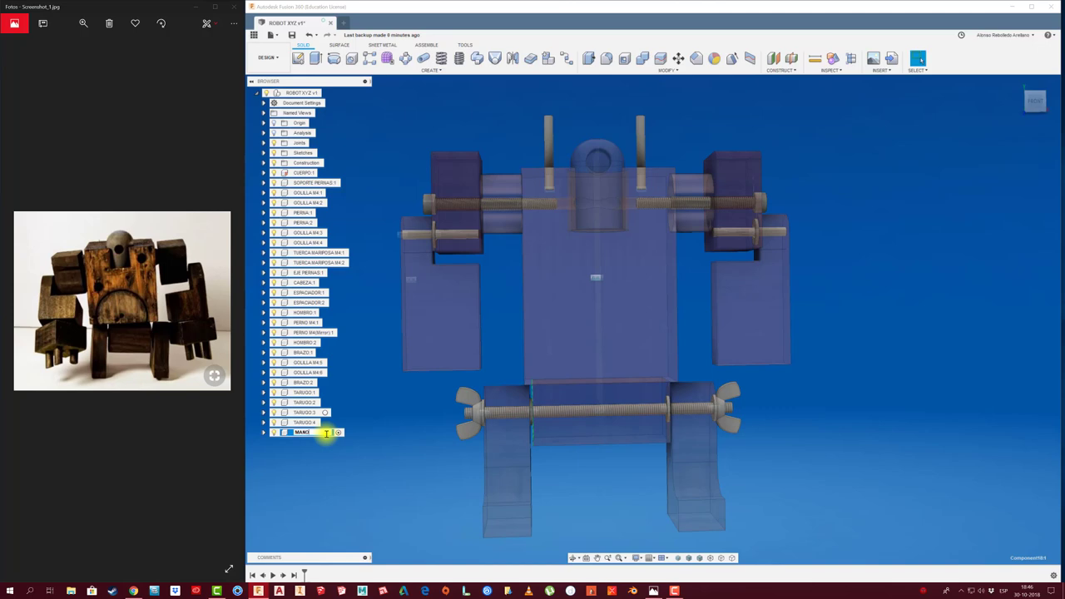
left_click(425, 435)
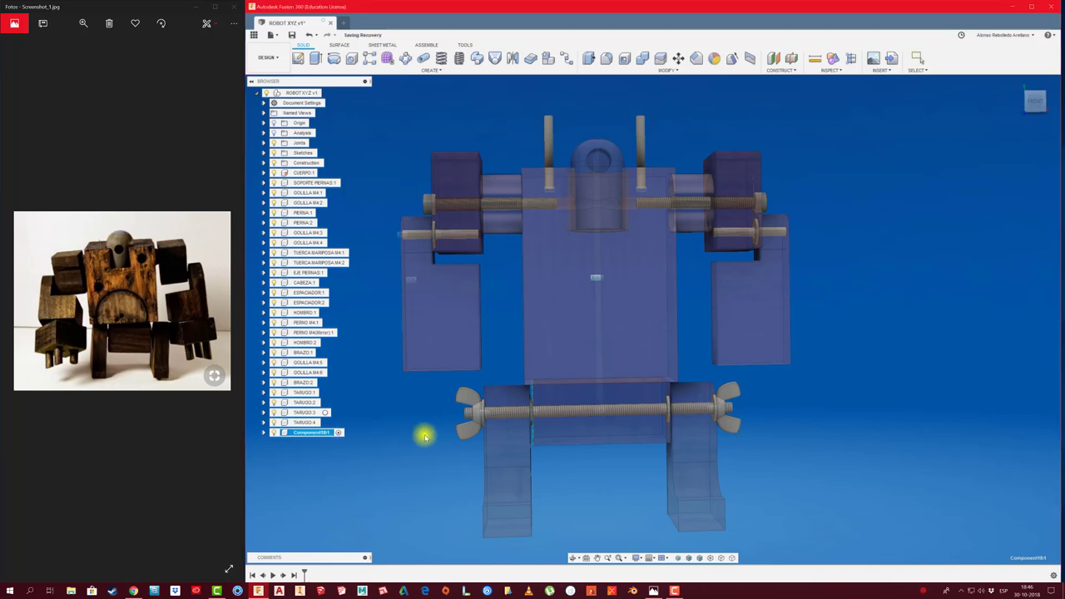
mouse_move(424, 436)
middle_mouse_down("shift")
mouse_move(340, 95)
mouse_move(339, 106)
middle_mouse_up("shift")
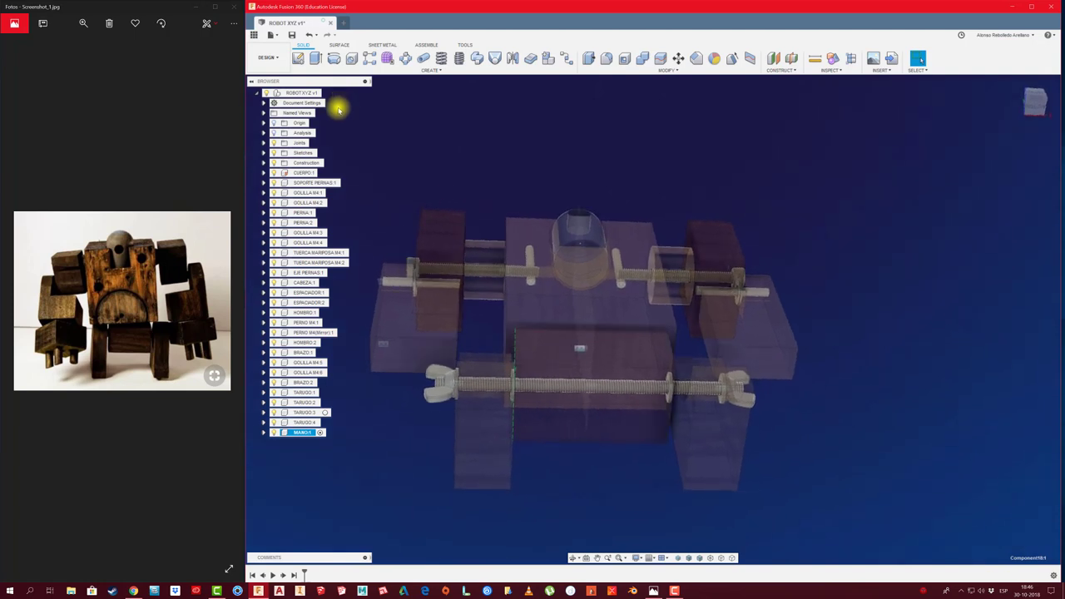
left_click(300, 60)
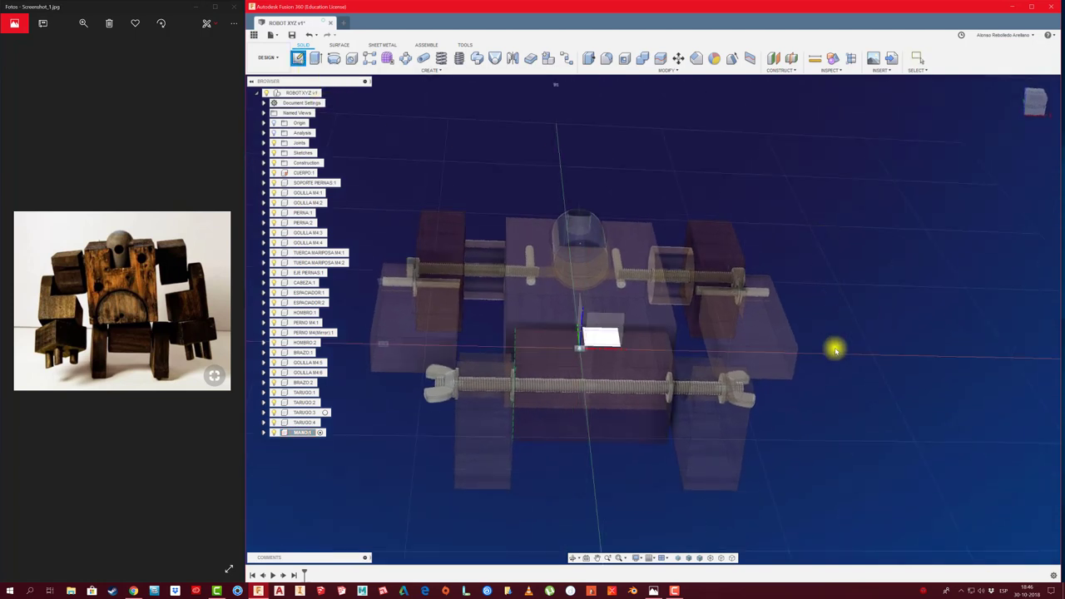
Step: On the arm's end face, draw a centre rectangle dimensioned 15 mm by 15 mm
left_click(780, 368)
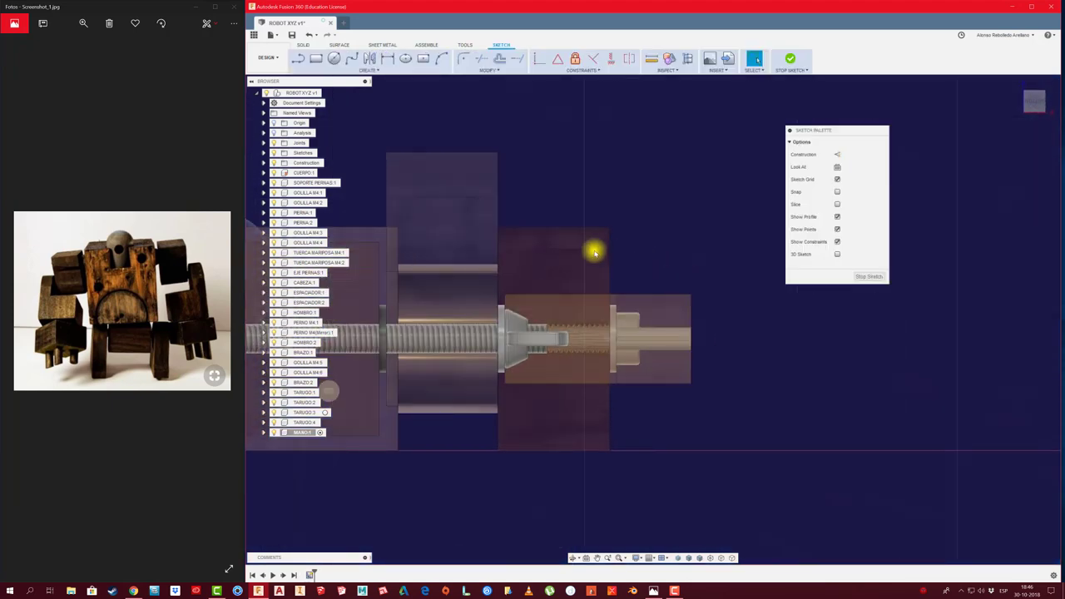
key("r")
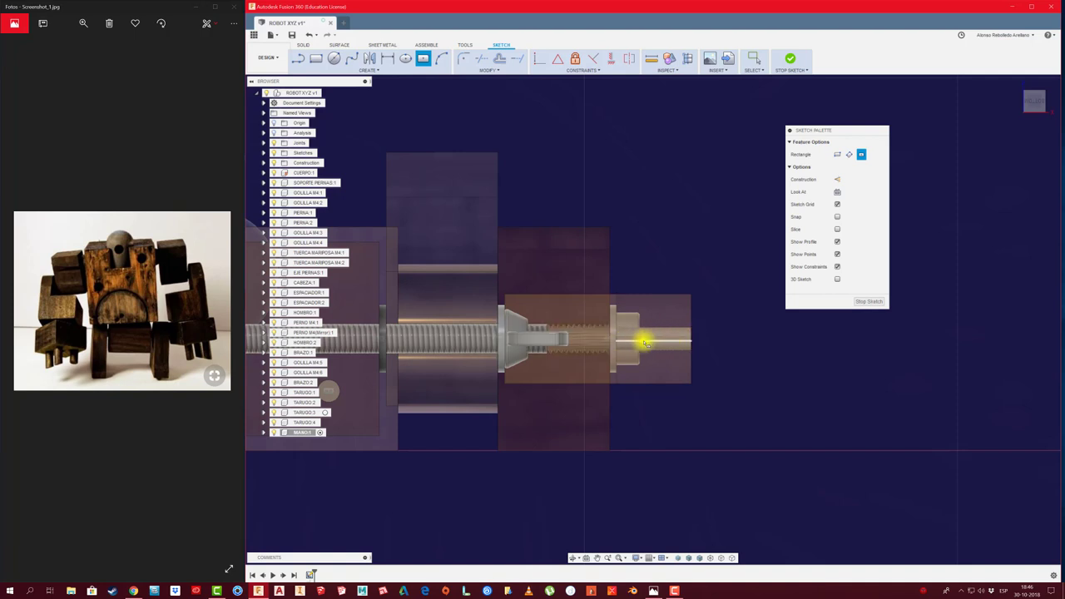
left_click(641, 342)
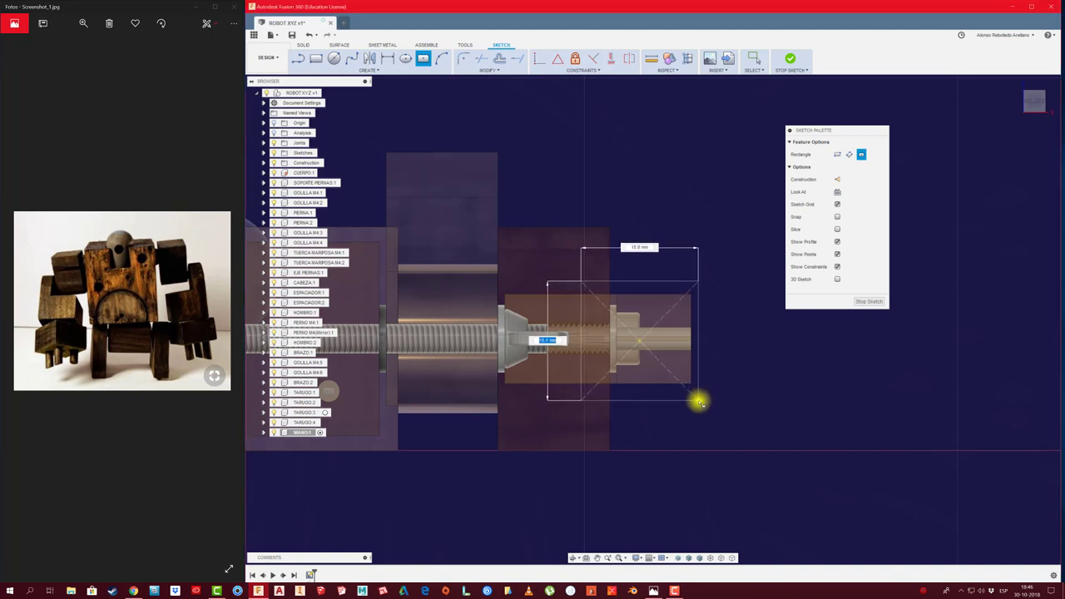
left_click(698, 401)
key("l")
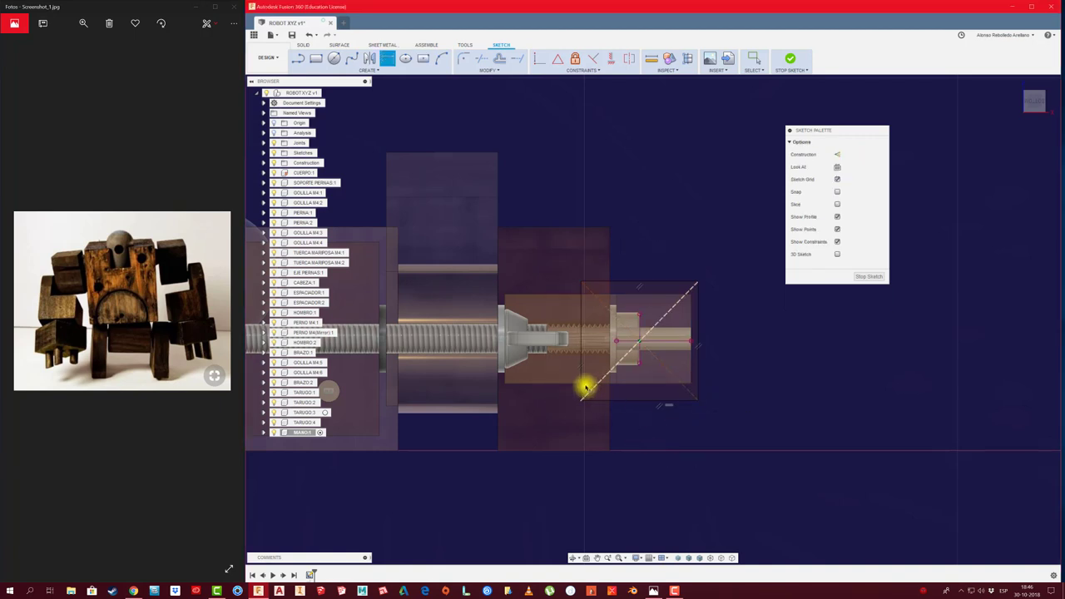
left_click(736, 361)
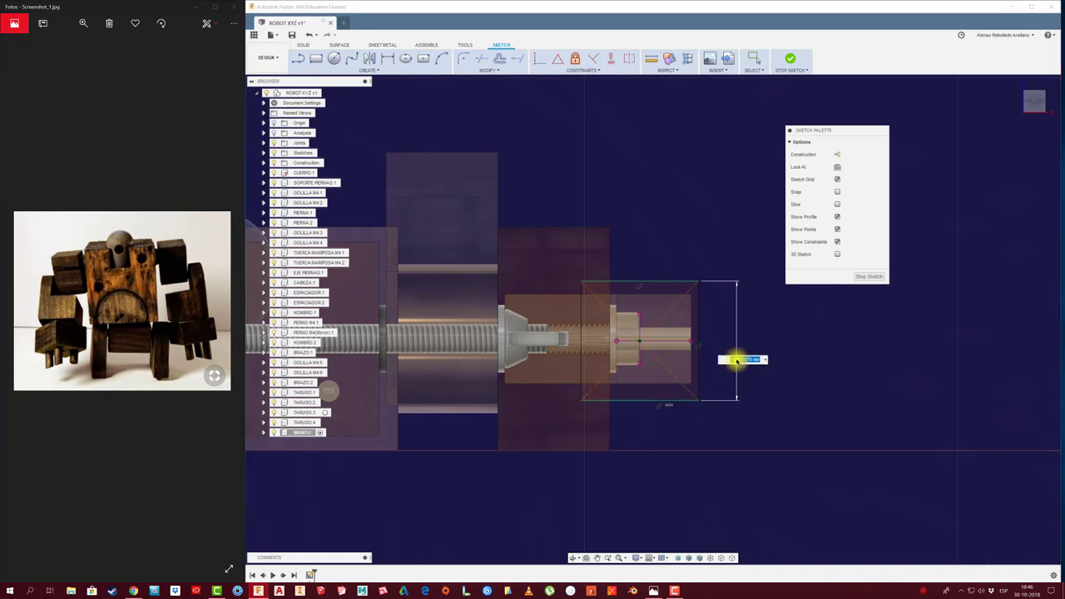
key("Return")
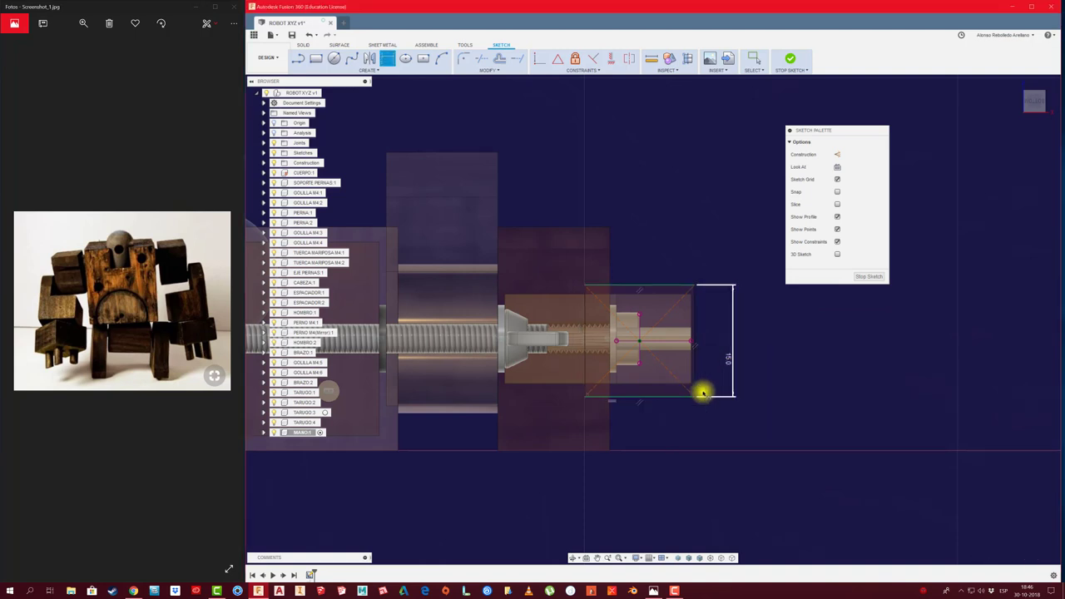
left_click(663, 437)
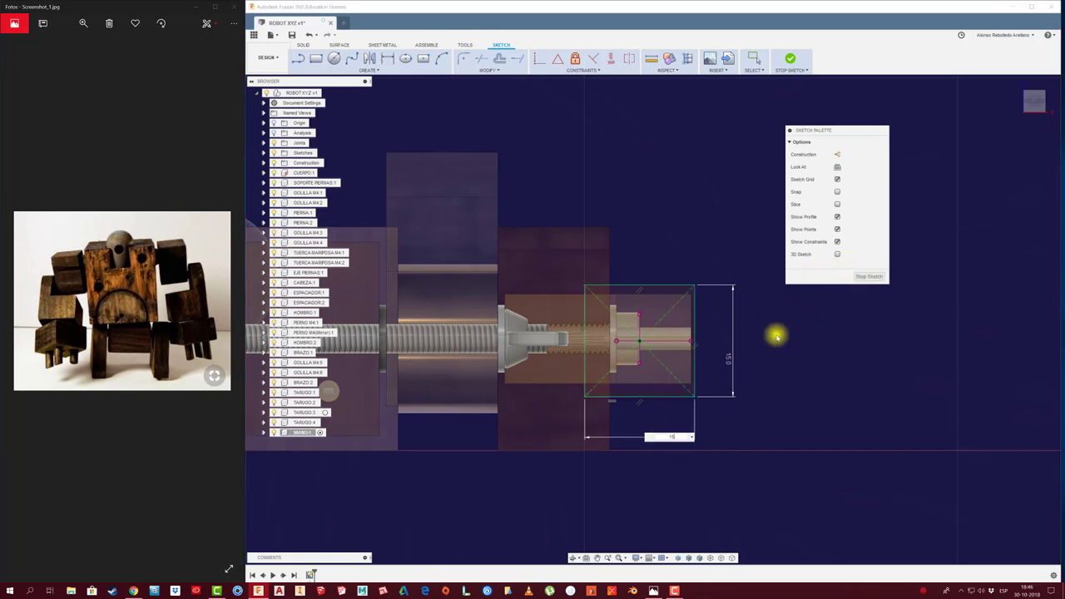
key("Return")
Step: Extrude both halves of the square profile 20 mm into the hand block
key("e")
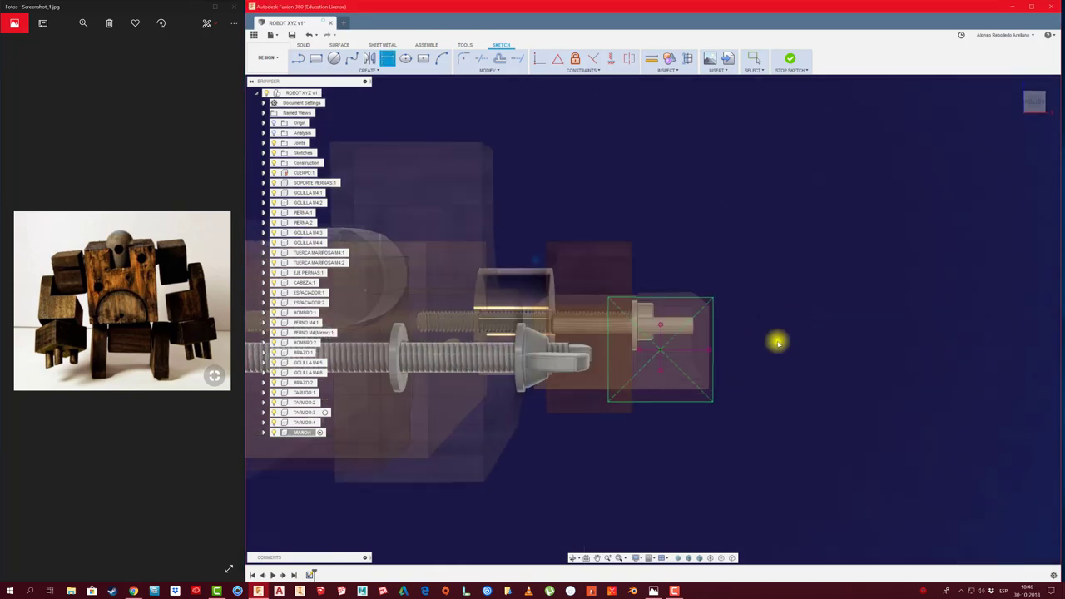
mouse_move(796, 382)
middle_mouse_down("shift")
mouse_move(720, 408)
mouse_move(706, 428)
mouse_move(707, 291)
middle_mouse_up("shift")
scroll(705, 428, "up", 3)
scroll(703, 430, "up", 3)
left_click(711, 296)
left_click(649, 366)
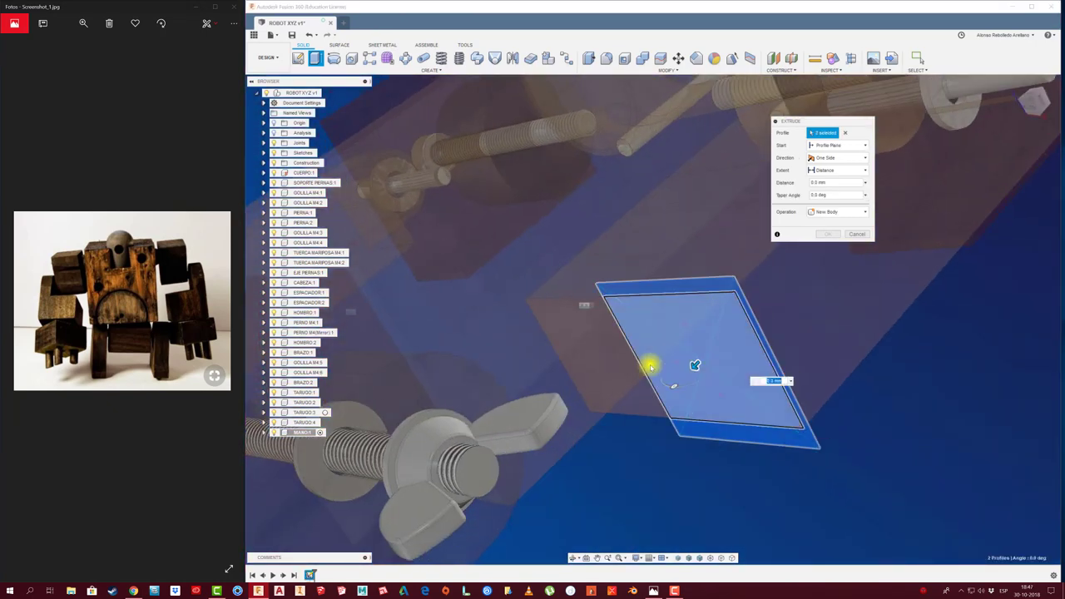
left_click_drag(691, 368, 580, 457)
scroll(790, 296, "down", 2)
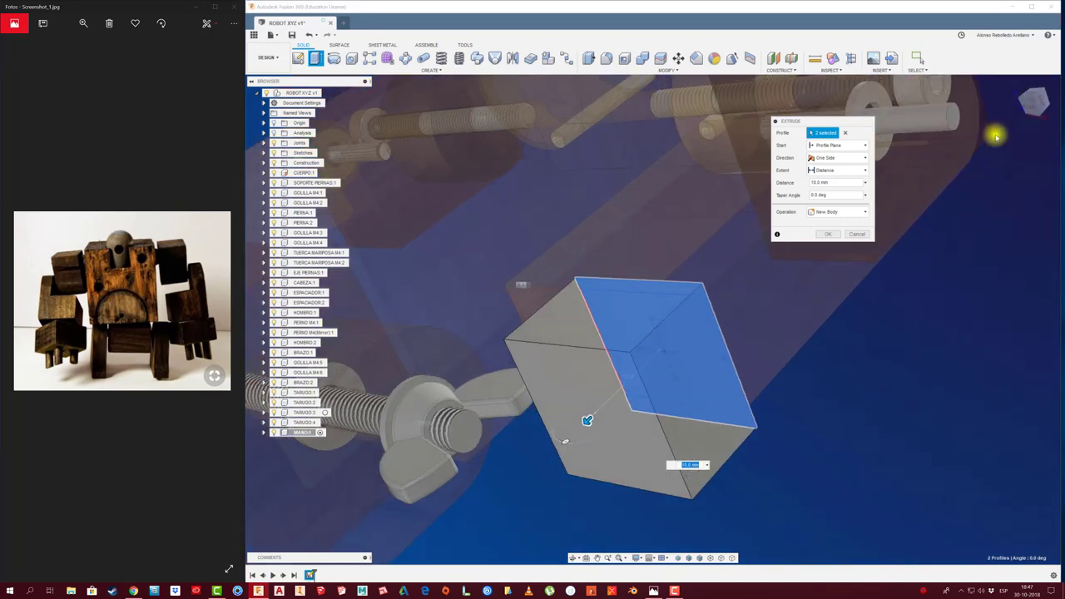
left_click(1033, 94)
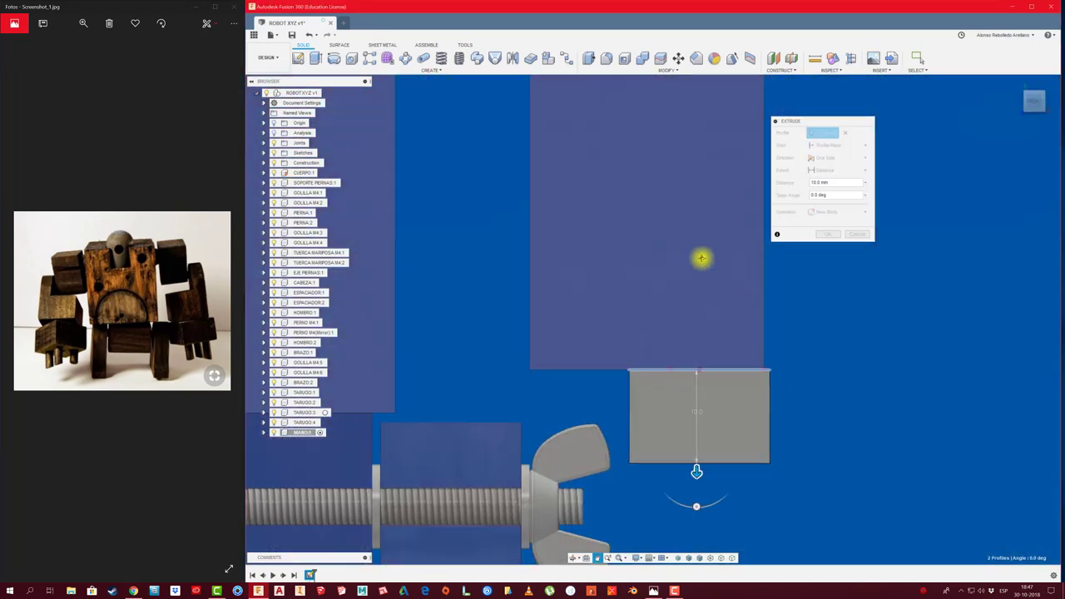
scroll(611, 378, "down", 1)
left_click_drag(612, 375, 613, 413)
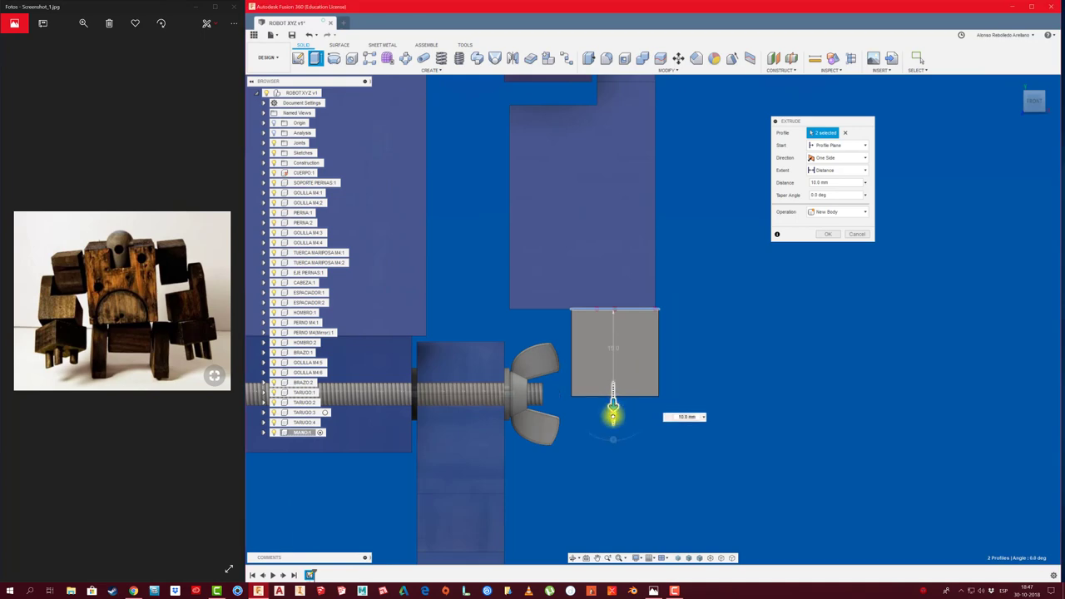
middle_click_drag(663, 397, 832, 307, "shift")
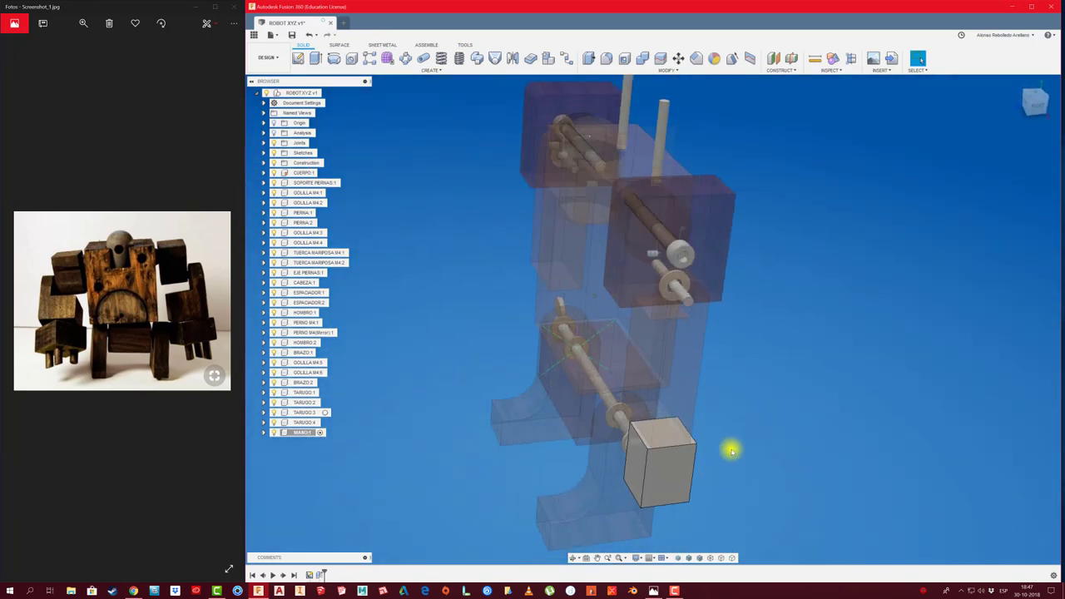
Step: With the root assembly active, rigidly joint the hand block's top face to the arm's bottom
left_click(325, 92)
left_click_drag(670, 463, 806, 449)
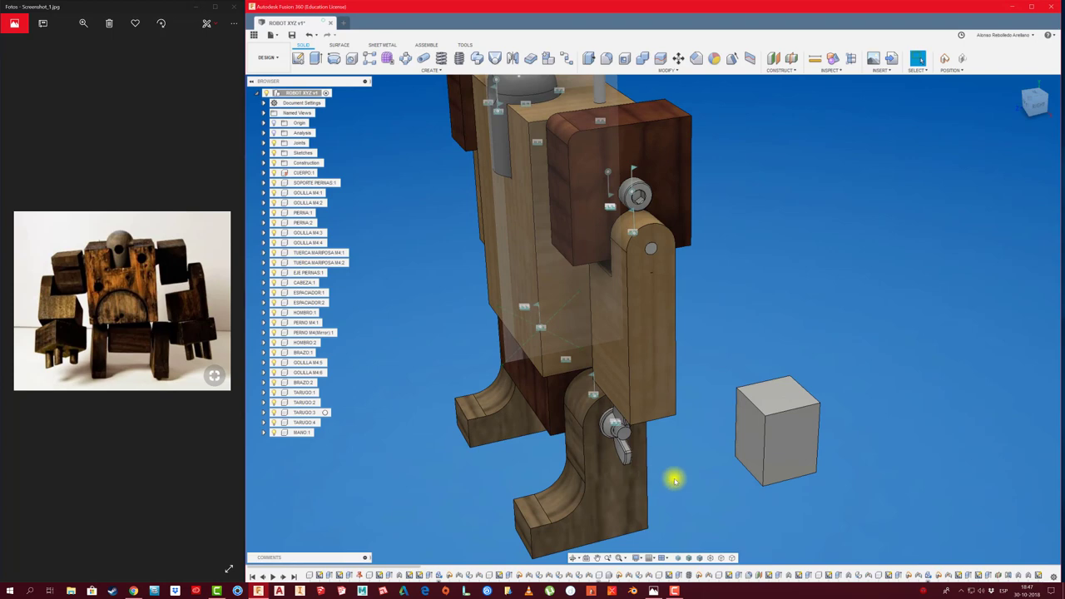
key("j")
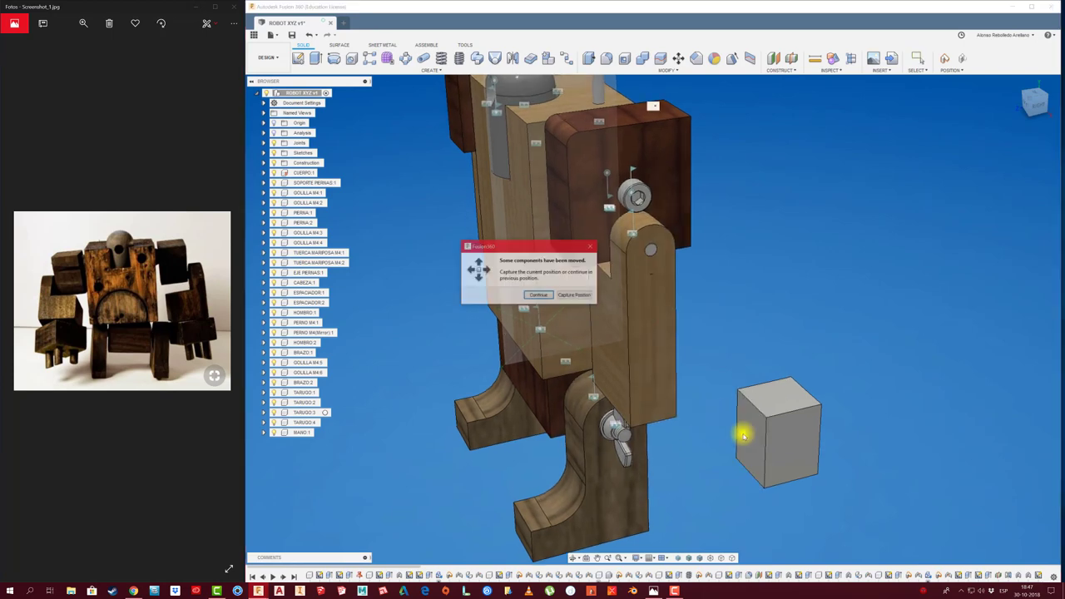
left_click(575, 296)
scroll(799, 407, "up", 3)
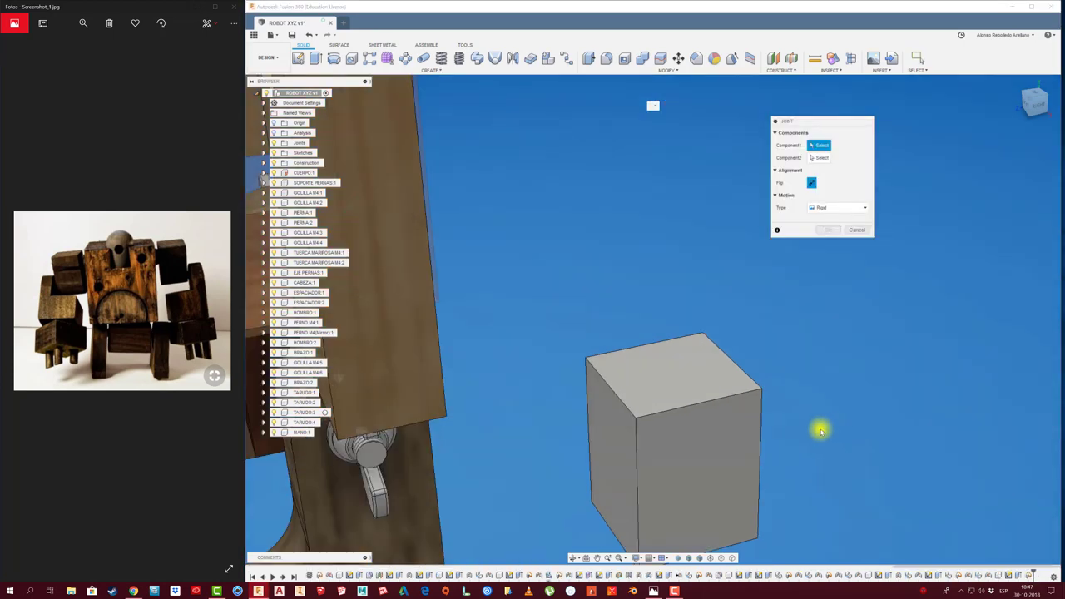
left_click(703, 406)
scroll(632, 409, "down", 3)
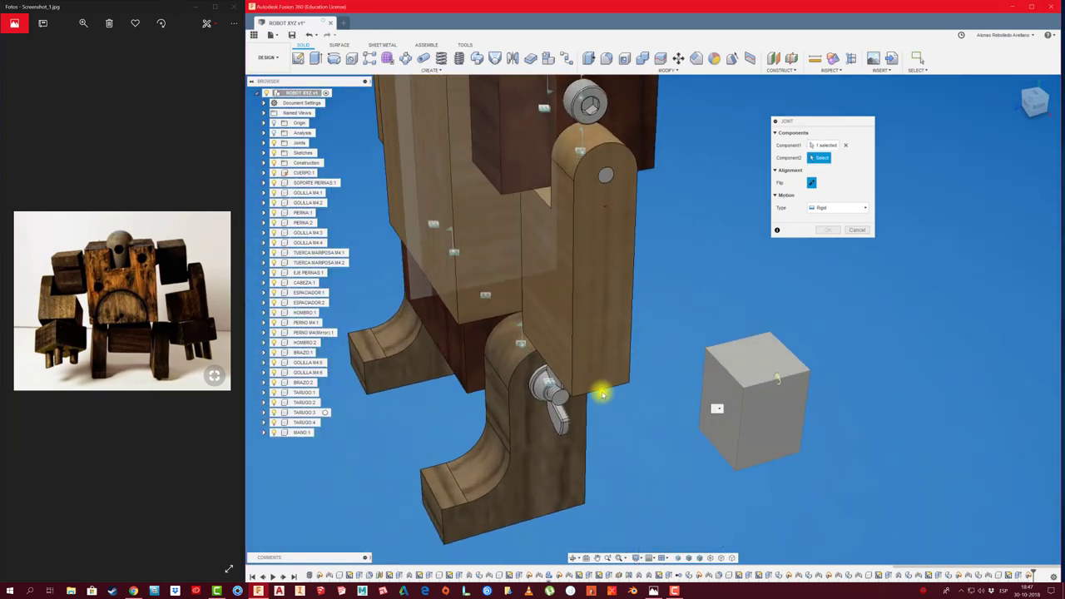
left_click(600, 391)
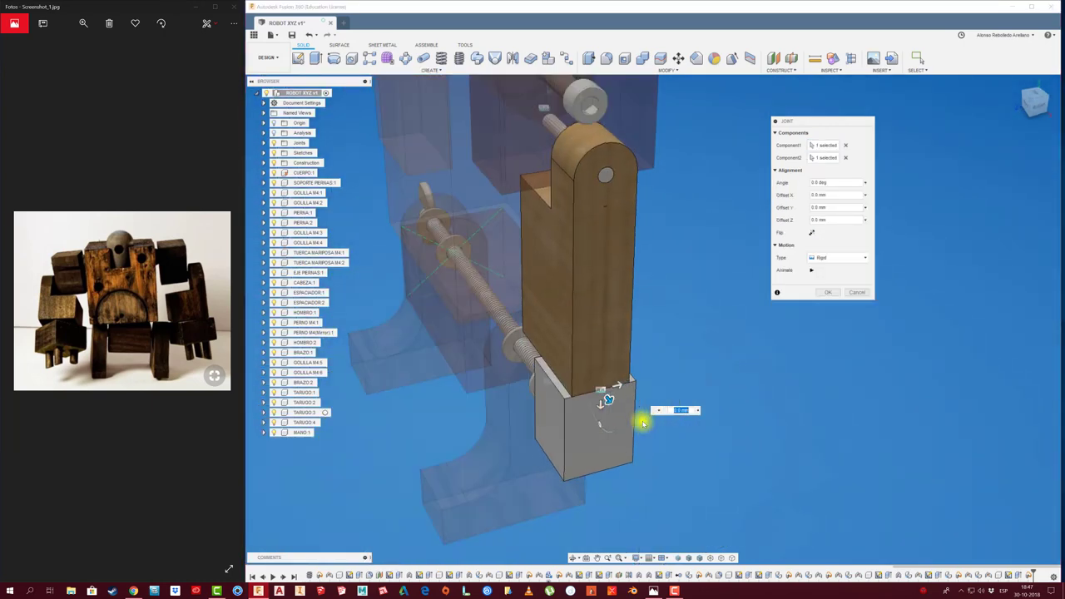
left_click(827, 292)
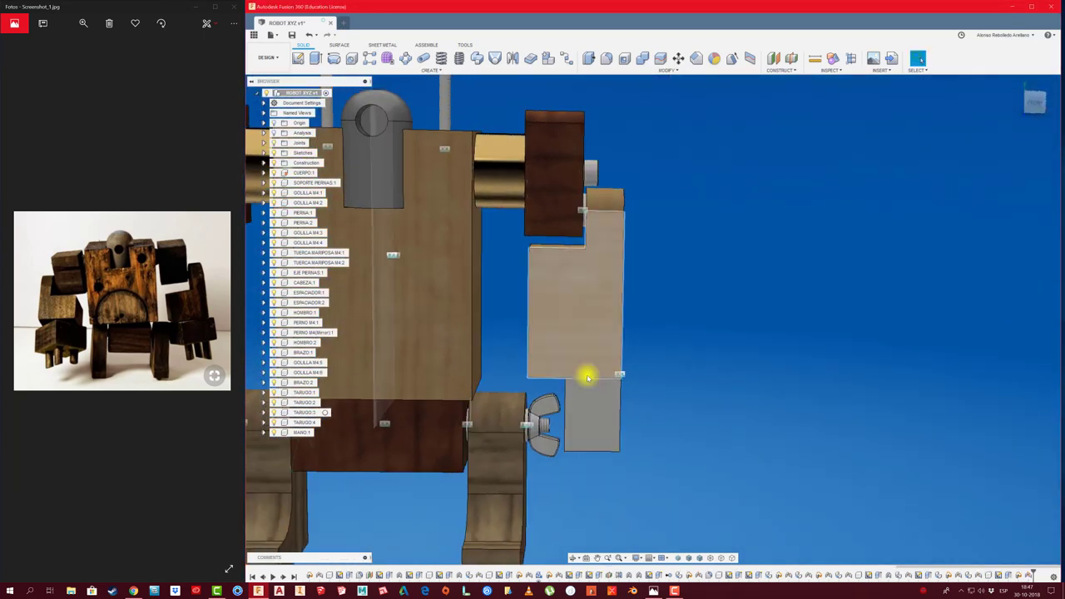
Step: Apply a 1 mm chamfer to two upper edges of the MANO hand block
middle_click_drag(586, 378, 698, 382, "shift")
scroll(698, 383, "up", 3)
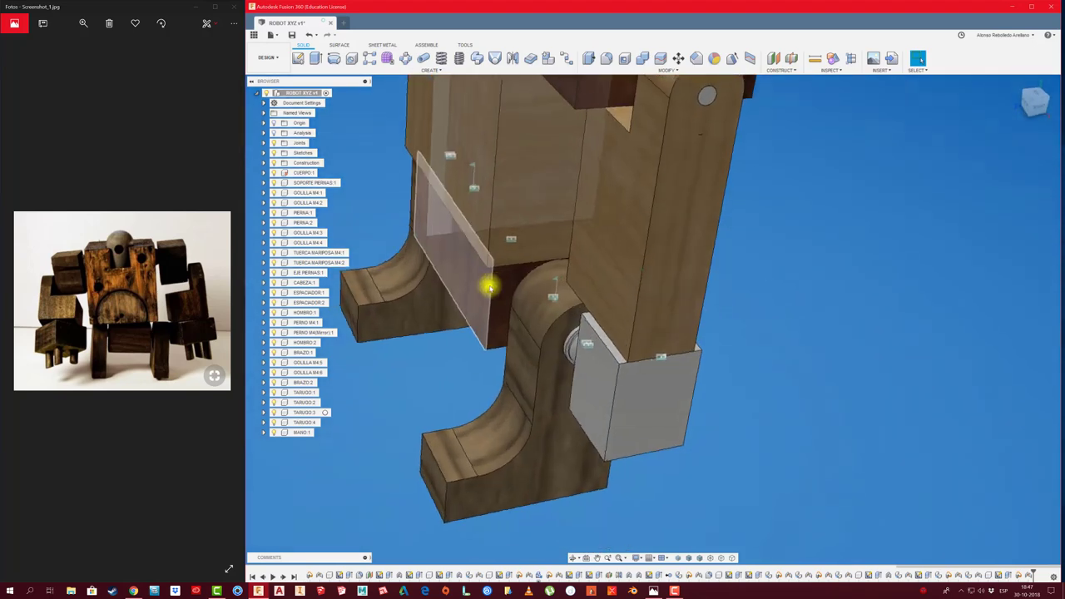
middle_click_drag(487, 282, 645, 66, "shift")
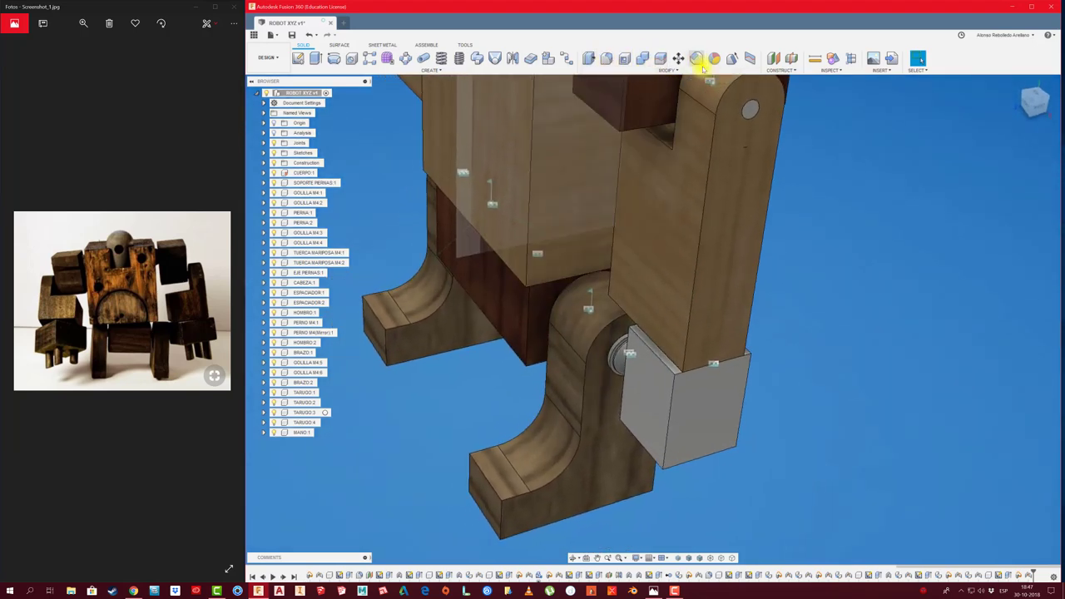
left_click(695, 58)
left_click(741, 362)
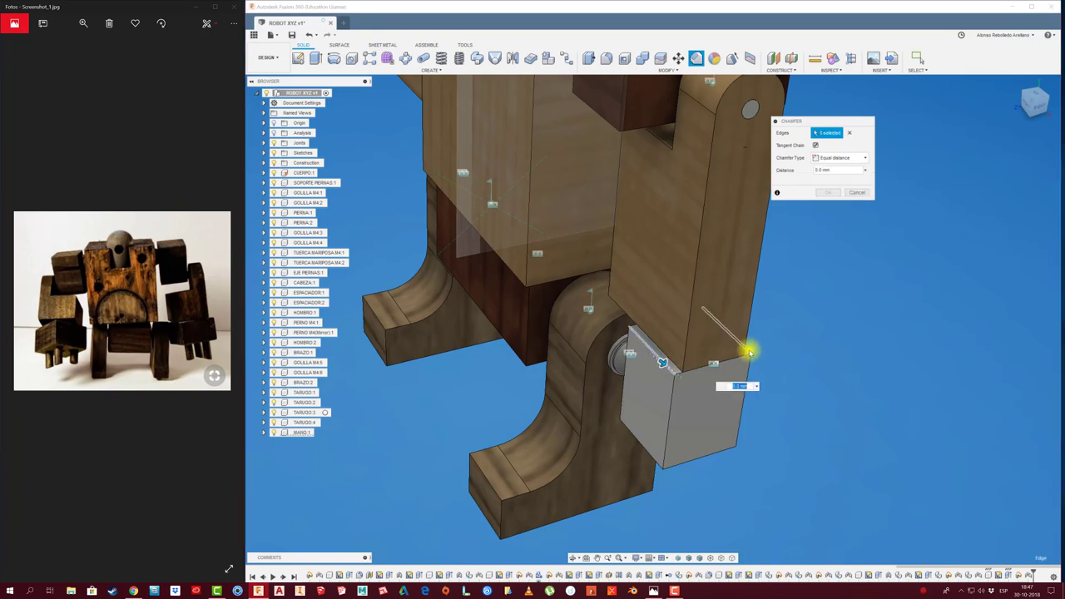
left_click(687, 375)
middle_click_drag(687, 375, 744, 361, "shift")
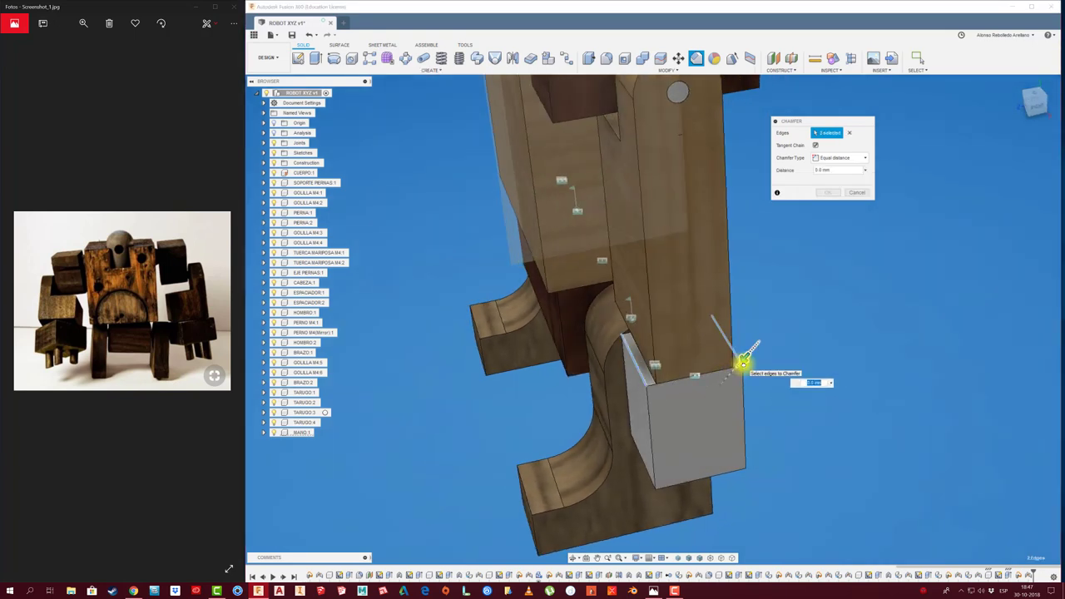
type("1")
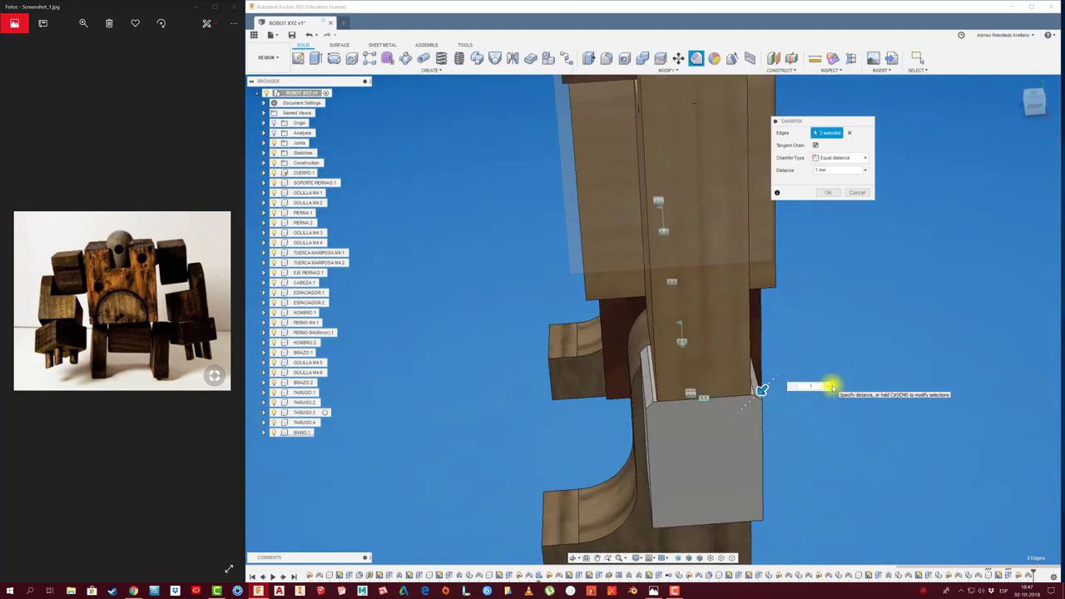
left_click(828, 192)
scroll(860, 252, "down", 5)
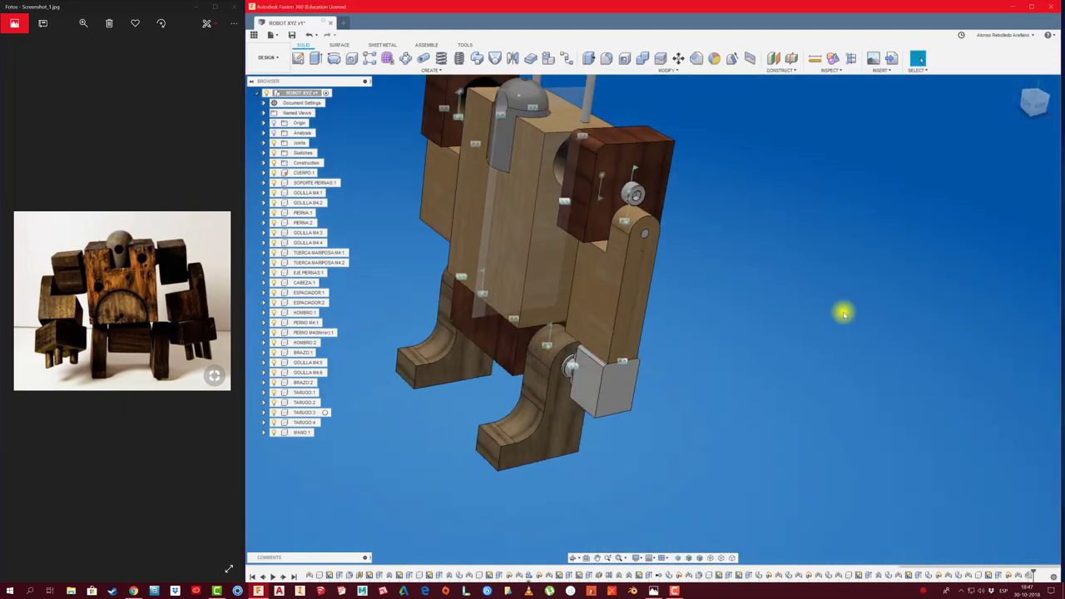
mouse_move(841, 308)
middle_mouse_down("shift")
mouse_move(666, 373)
mouse_move(649, 402)
mouse_move(640, 368)
mouse_move(754, 403)
middle_mouse_up("shift")
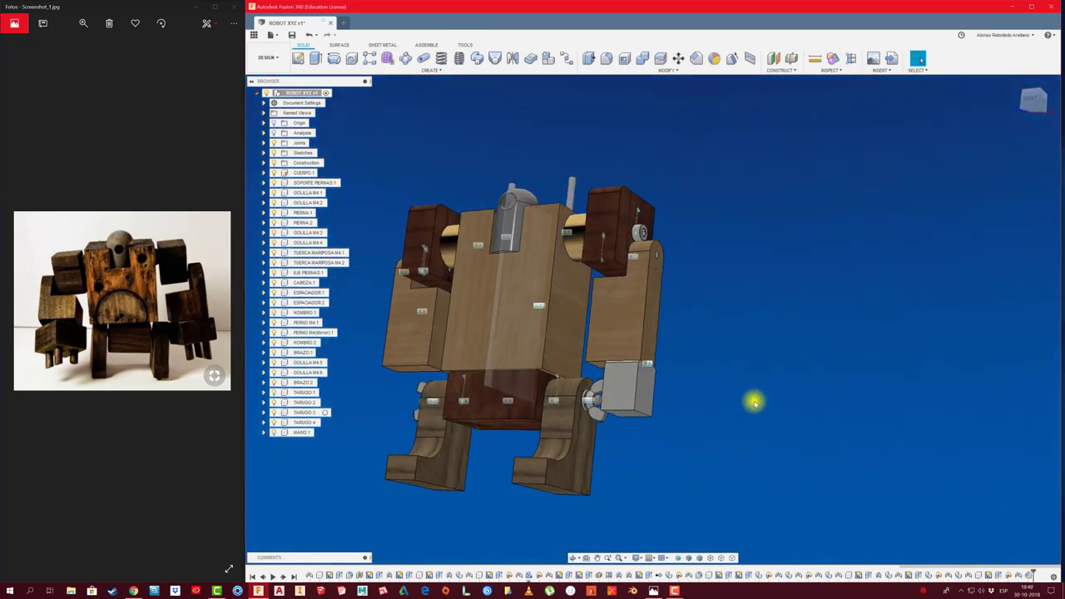
key("F6")
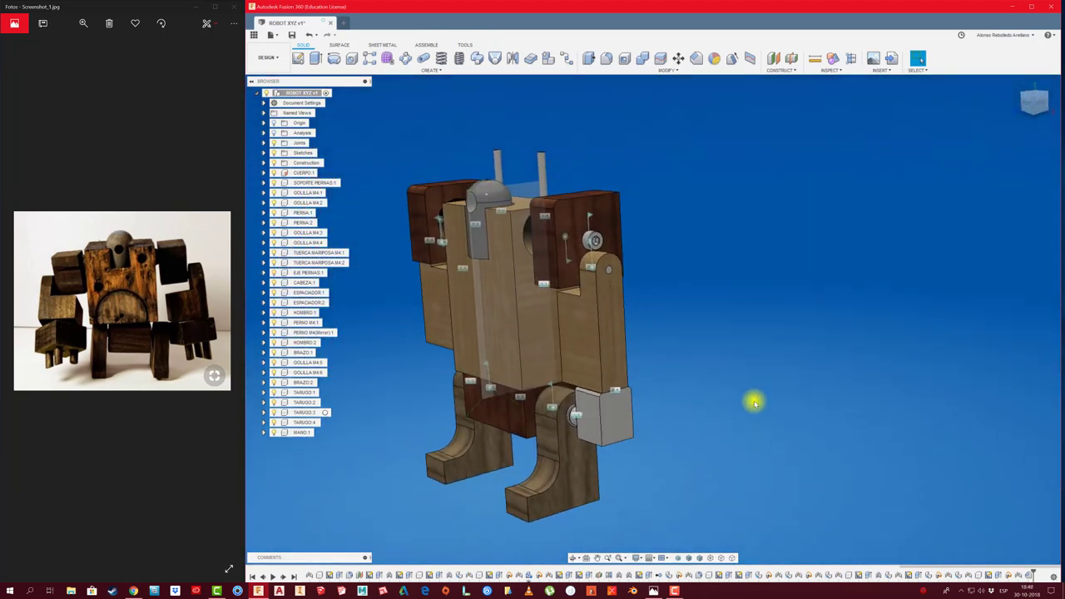
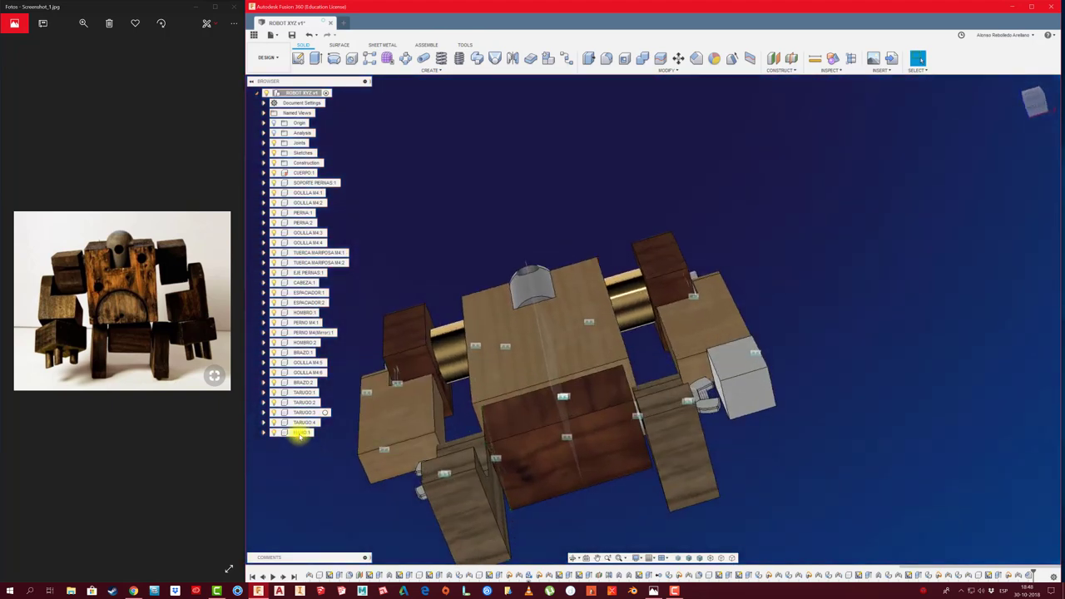
Step: Copy MANO:1 and paste a new hand, moved -120 mm along X to the robot's left
right_click(301, 434)
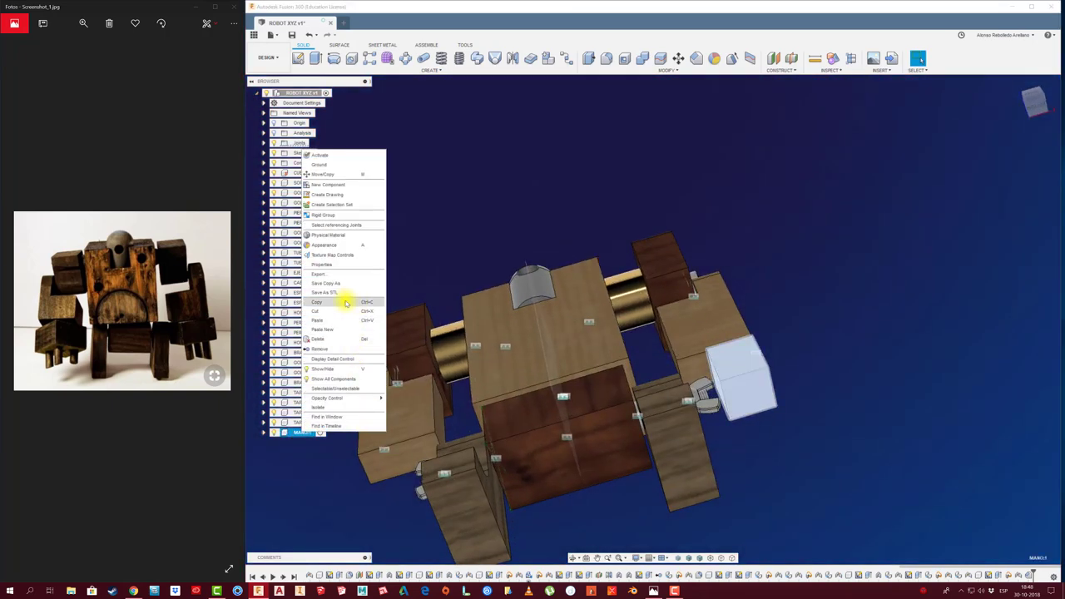
left_click(815, 319)
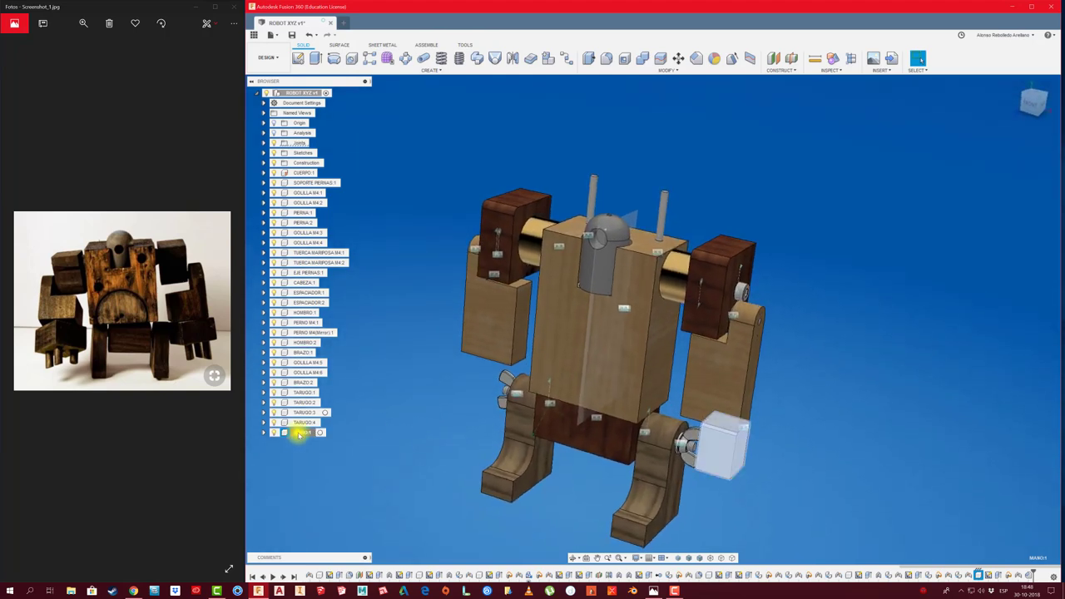
key("ctrl+v")
left_click_drag(747, 453, 479, 410)
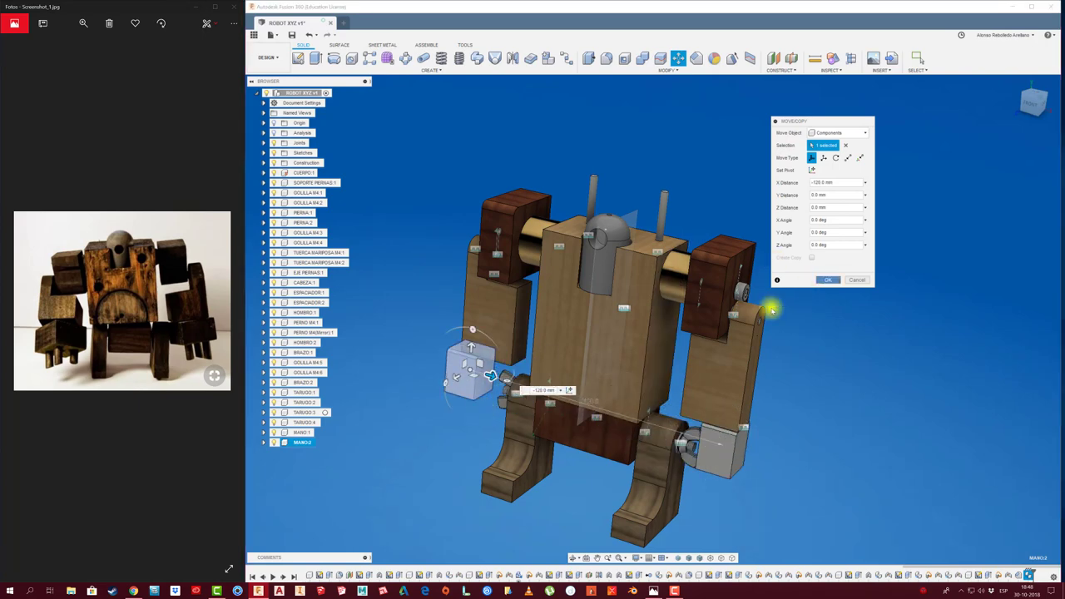
key("Return")
Step: Join the copied hand block rigidly to the end of the left arm
mouse_move(506, 430)
middle_mouse_down("shift")
mouse_move(475, 435)
mouse_move(501, 433)
mouse_move(506, 344)
mouse_move(482, 392)
mouse_move(447, 422)
middle_mouse_up("shift")
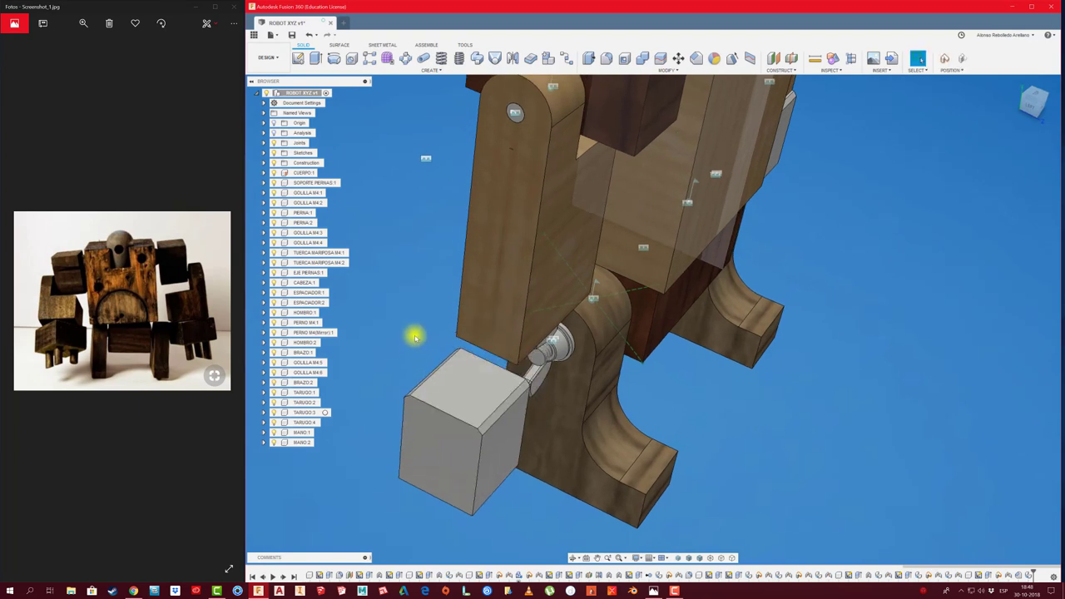
key("j")
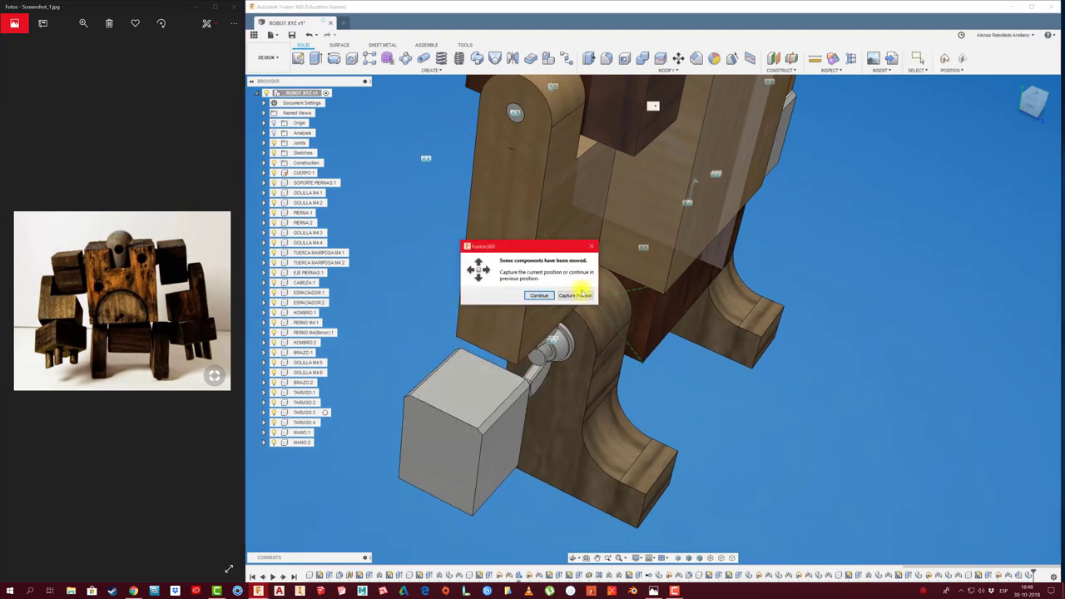
left_click(584, 295)
left_click(437, 414)
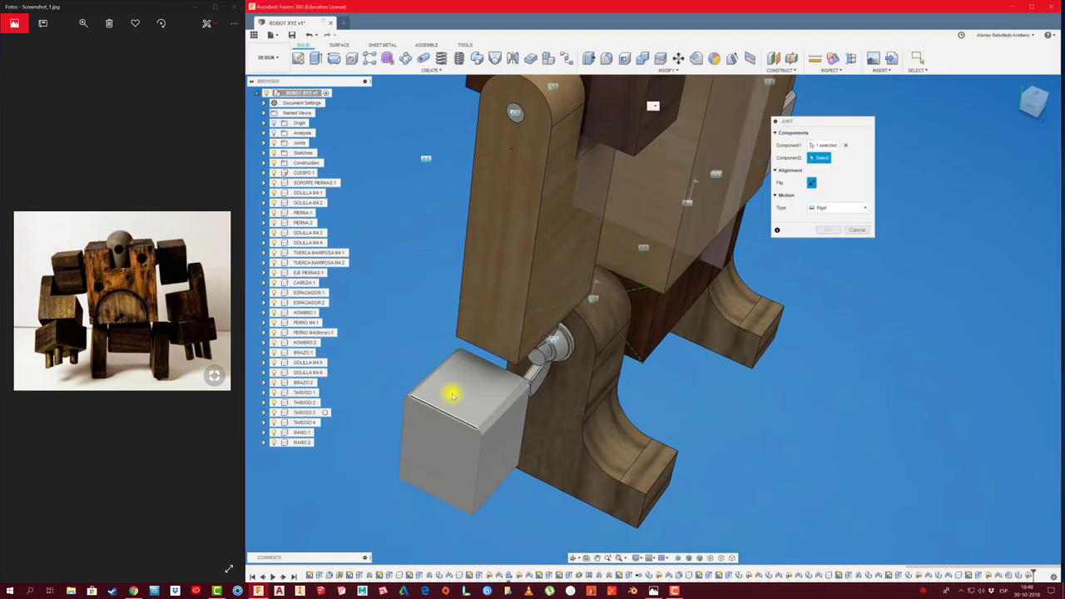
left_click(485, 351)
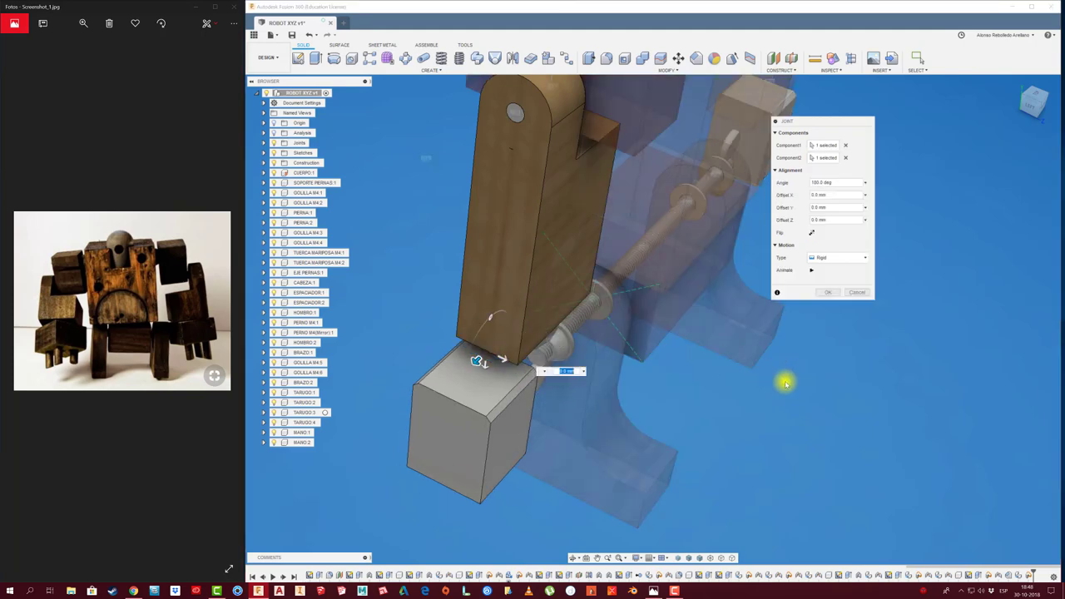
left_click(834, 294)
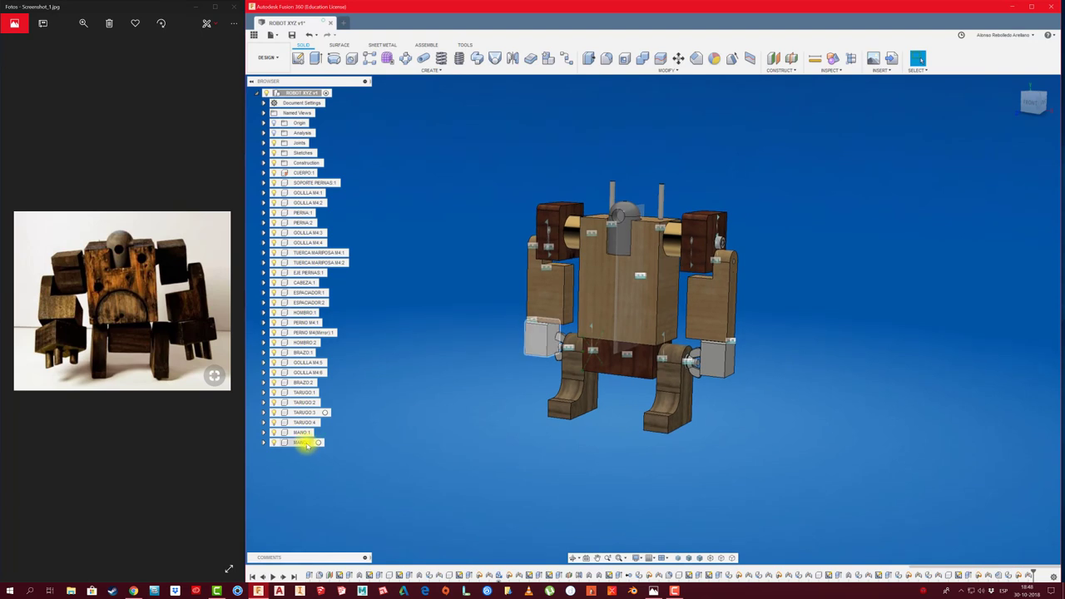
Step: Apply ABS Plastic as the physical material of the MANO:1 hand
left_click(301, 433)
right_click(301, 432)
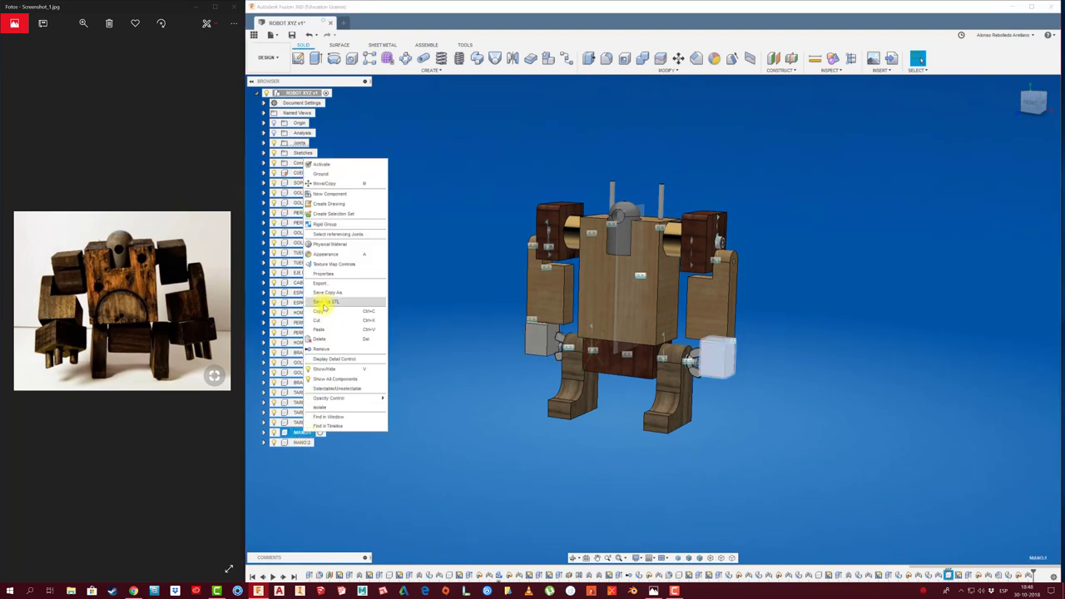
left_click(332, 244)
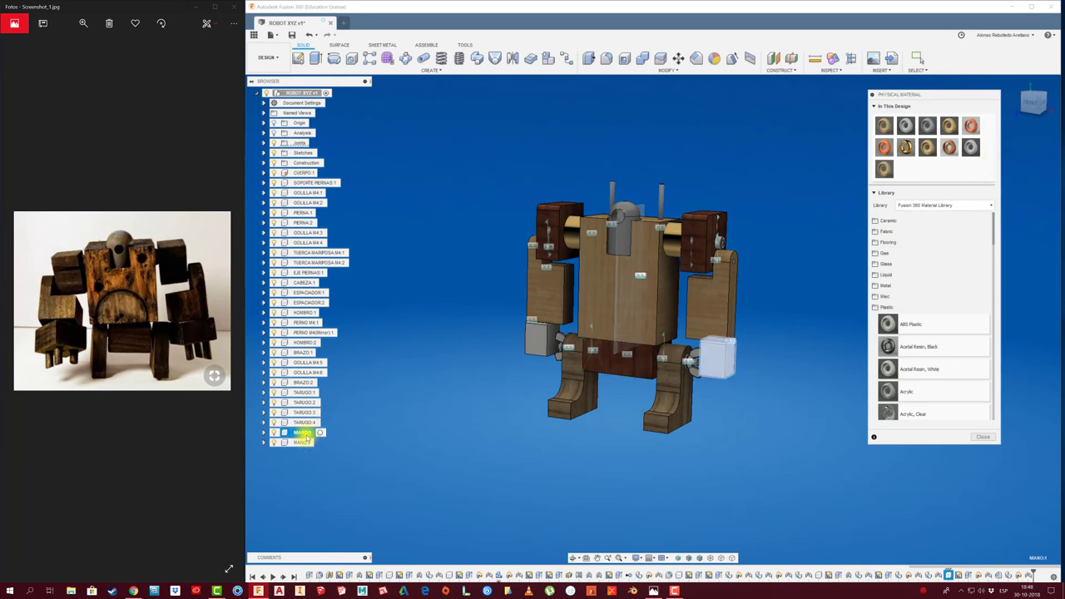
left_click(981, 437)
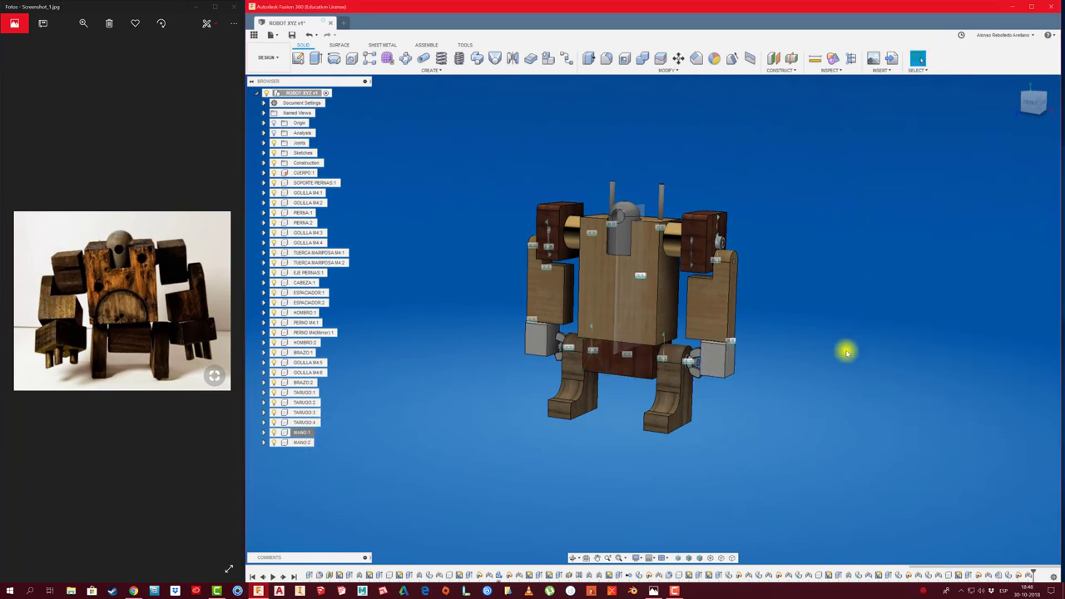
Step: Check the properties of MANO:2 and MANO:1 to confirm both are ABS Plastic
left_click(305, 442)
right_click(305, 442)
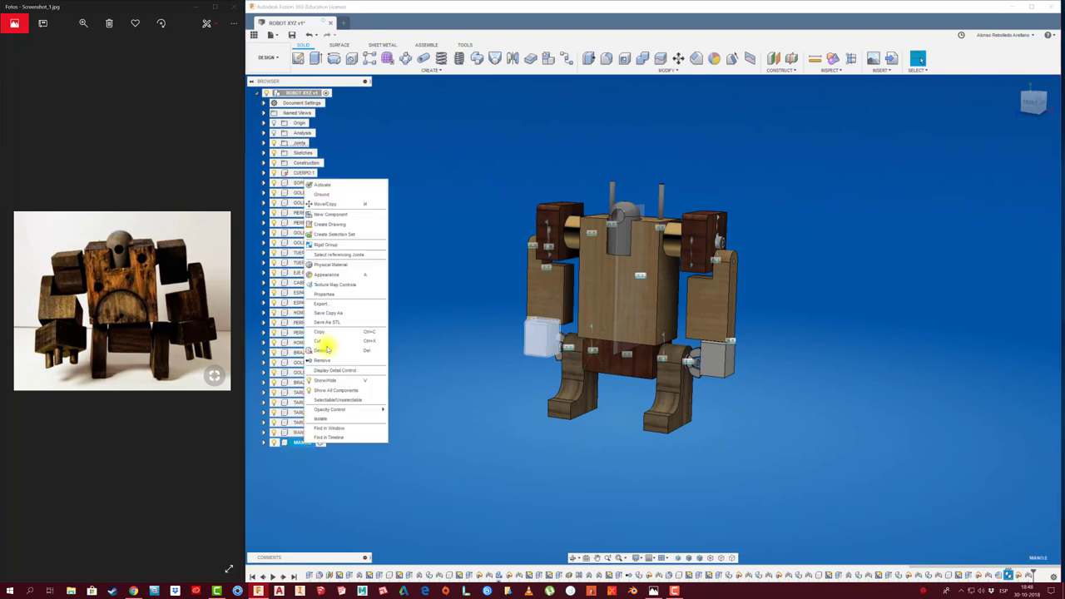
left_click(333, 295)
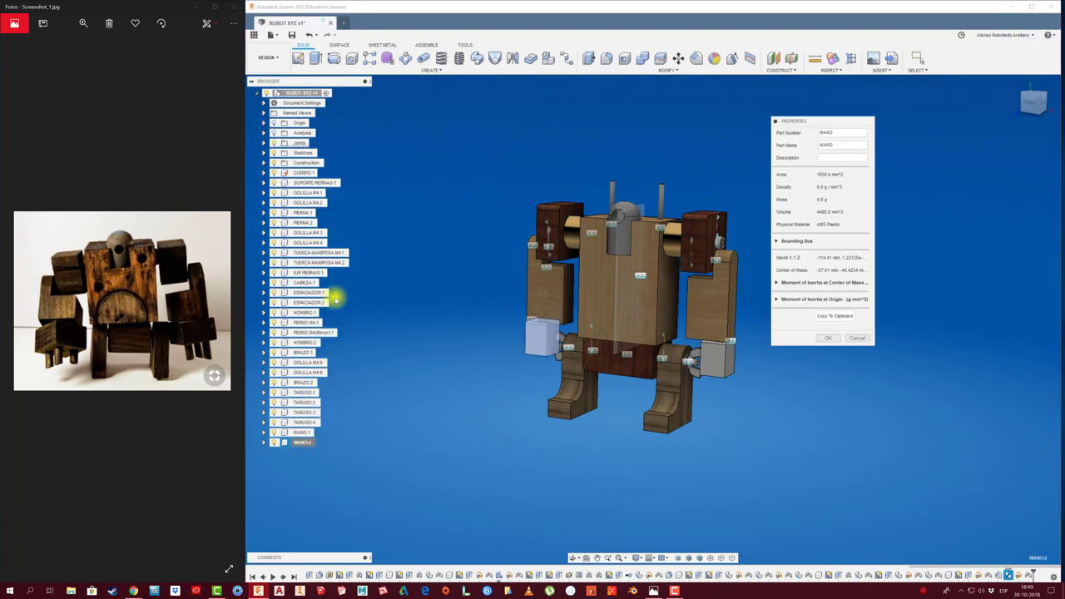
left_click(855, 338)
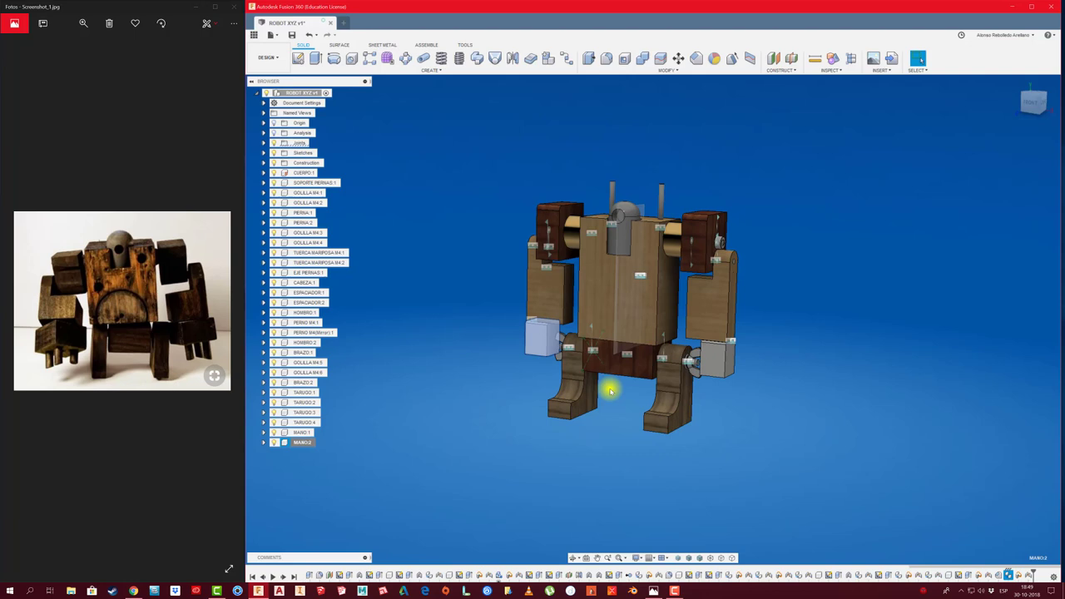
right_click(301, 432)
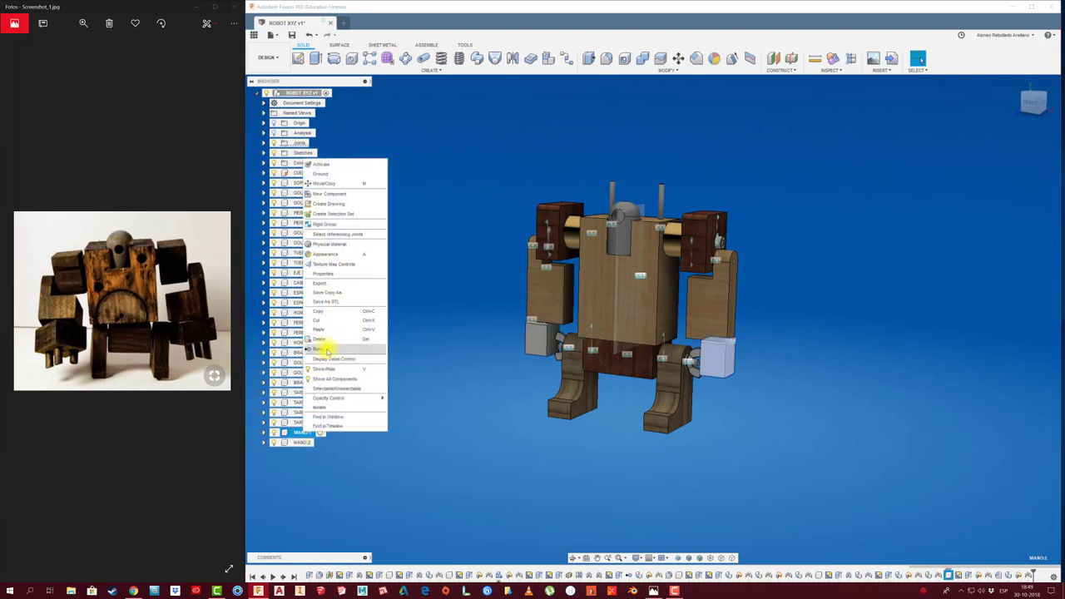
left_click(330, 275)
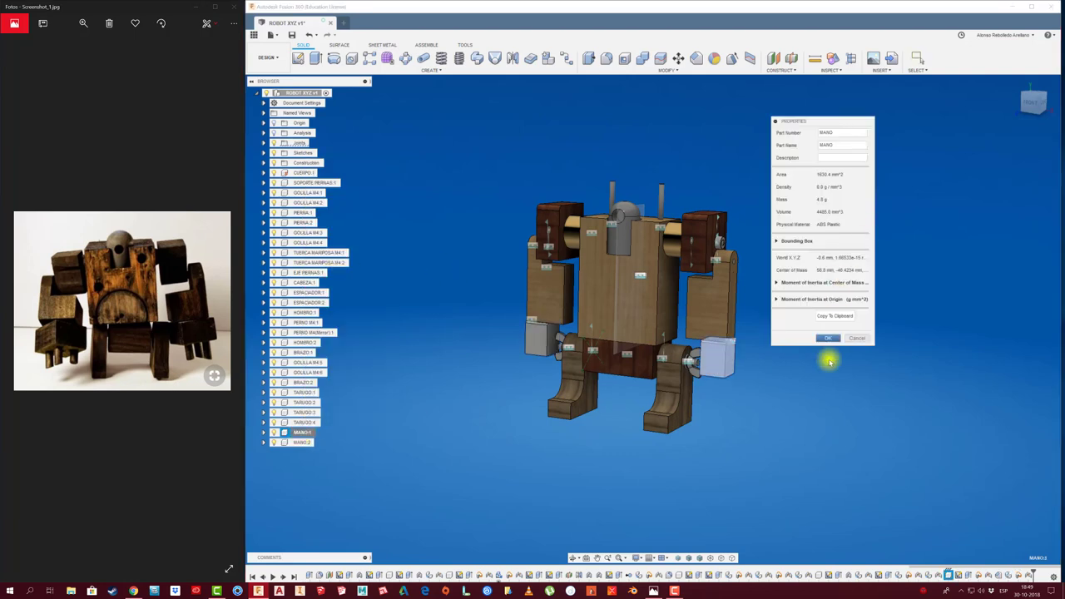
left_click(829, 339)
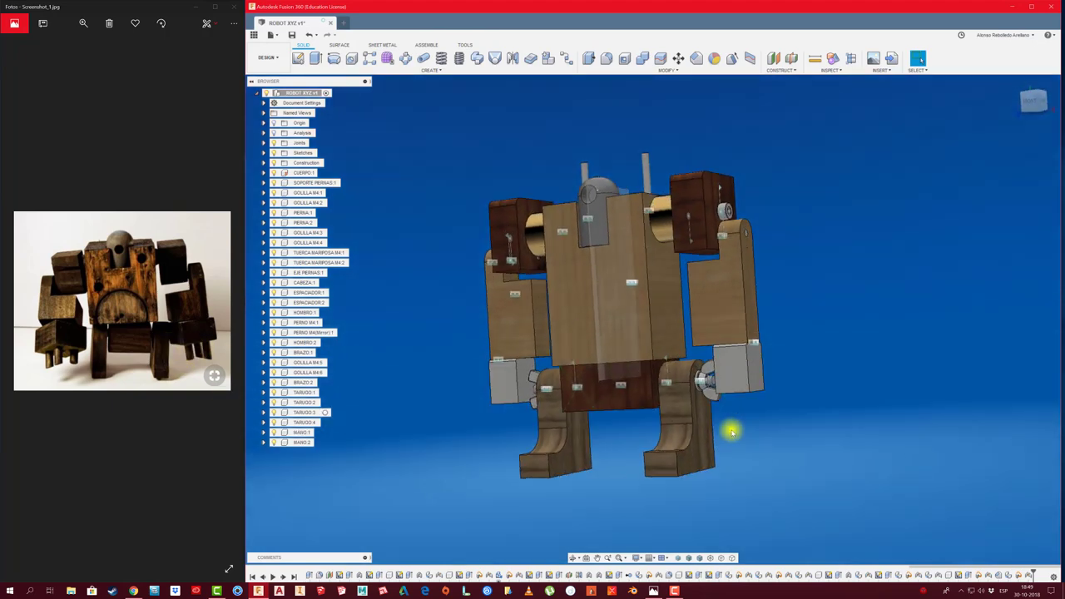
Step: Isolate the MANO:1 hand block so only it is shown
mouse_move(732, 430)
middle_mouse_down("shift")
mouse_move(708, 369)
mouse_move(724, 361)
mouse_move(717, 372)
mouse_move(719, 361)
mouse_move(751, 398)
mouse_move(740, 392)
middle_mouse_up("shift")
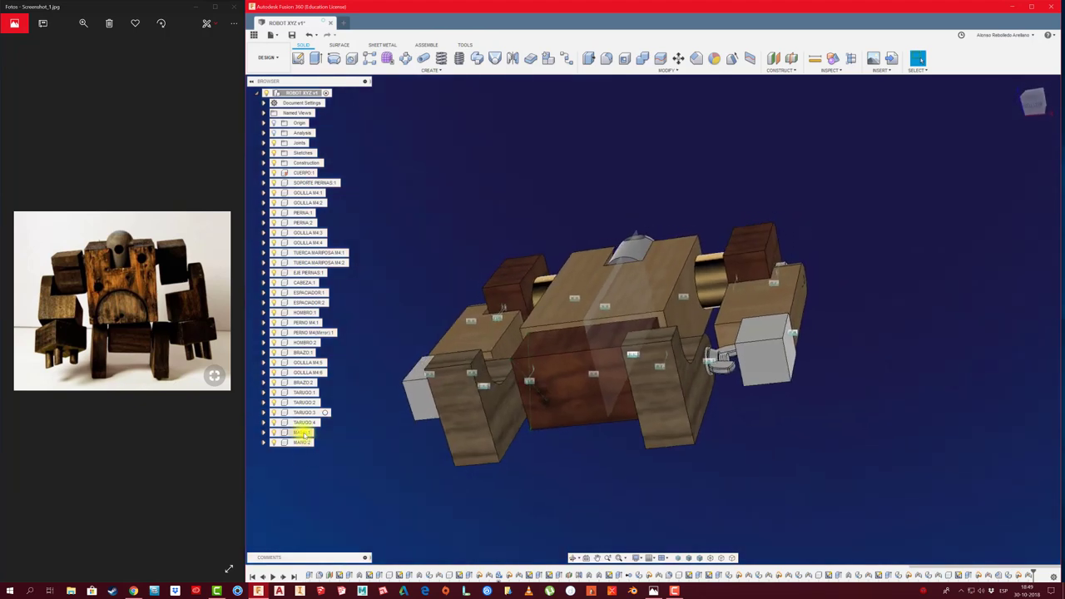
right_click(304, 434)
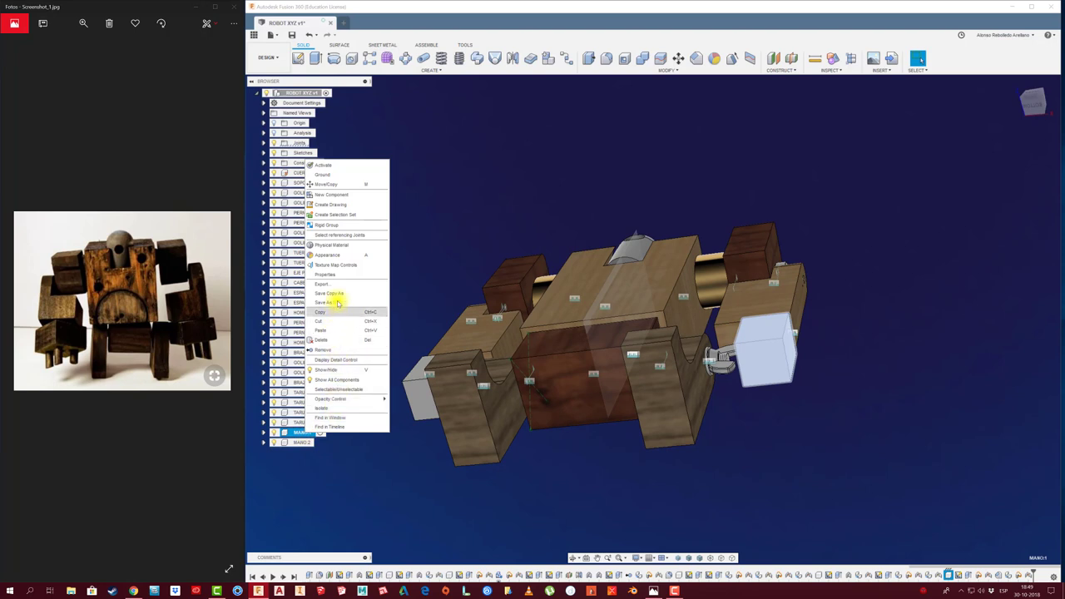
left_click(342, 408)
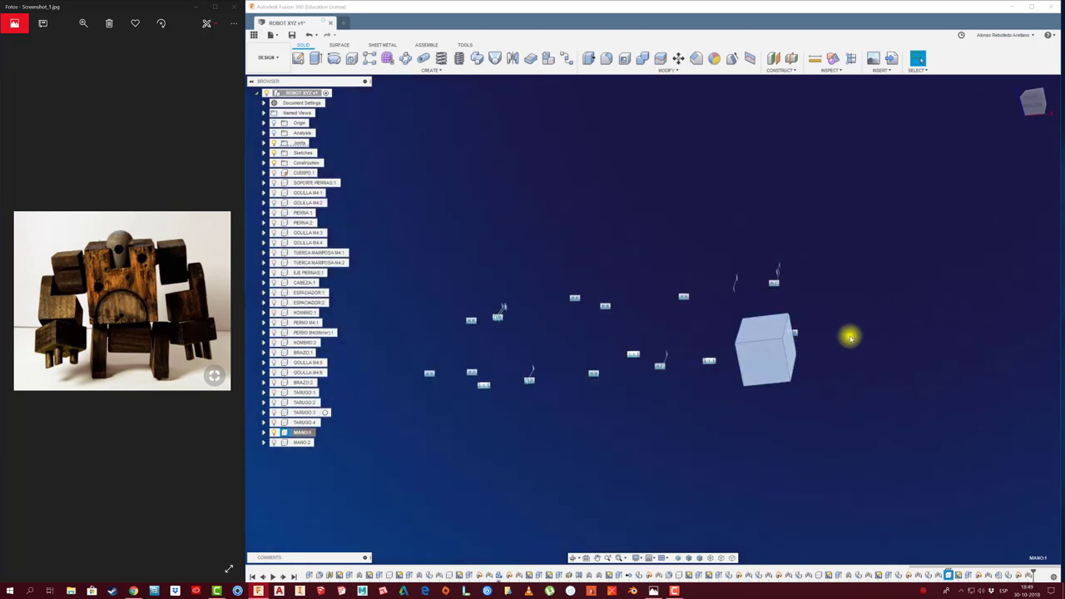
Step: Create a new sketch on the hand block's front face
scroll(849, 337, "up", 3)
left_click(298, 58)
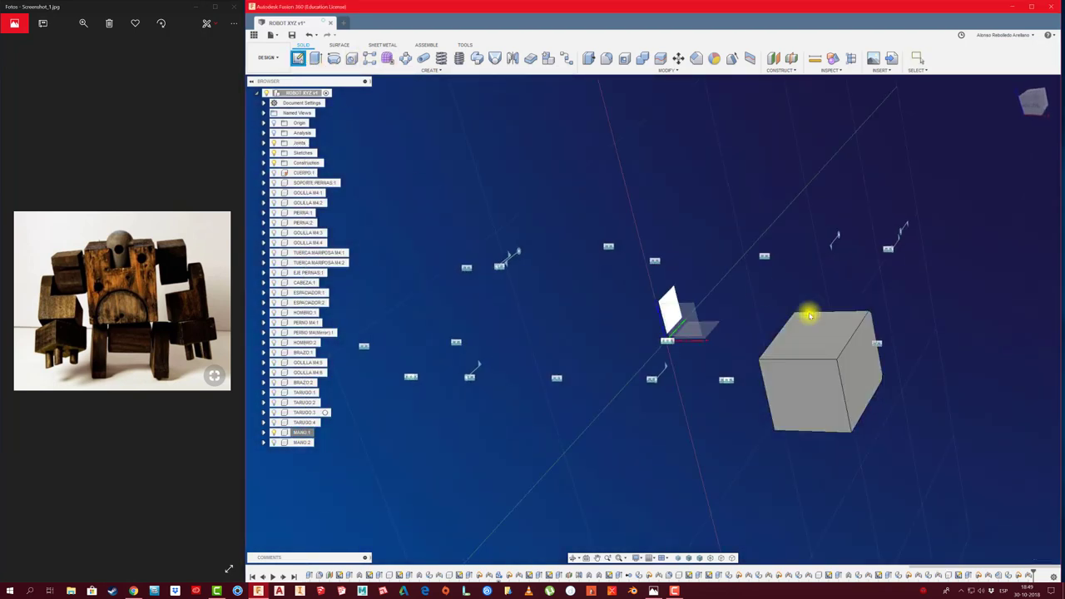
left_click(806, 384)
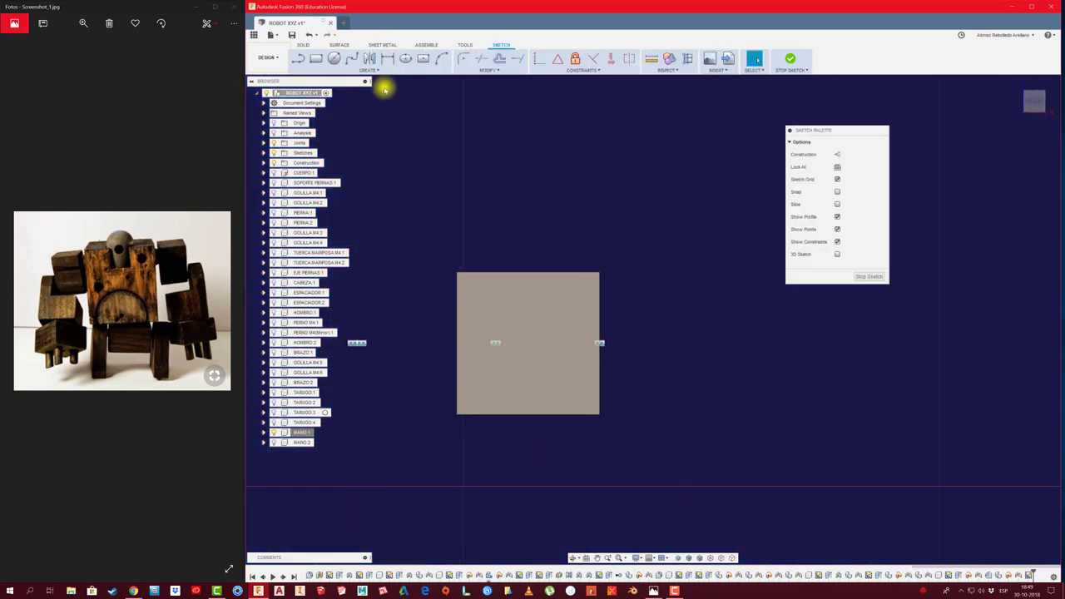
Step: Draw a Ø70 circle on the block face and make it construction geometry
left_click(332, 59)
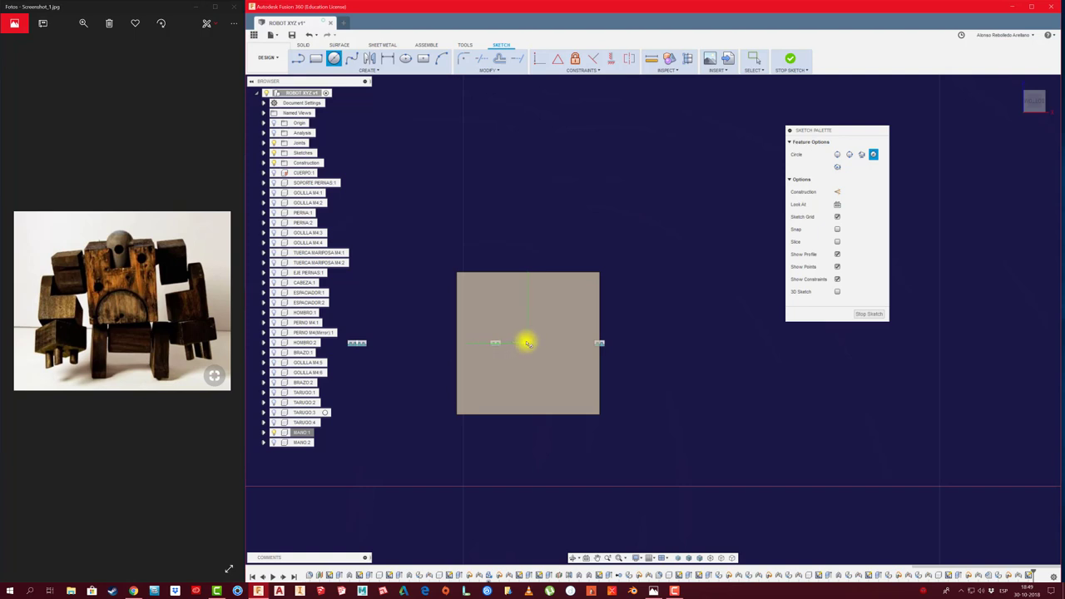
left_click(531, 295)
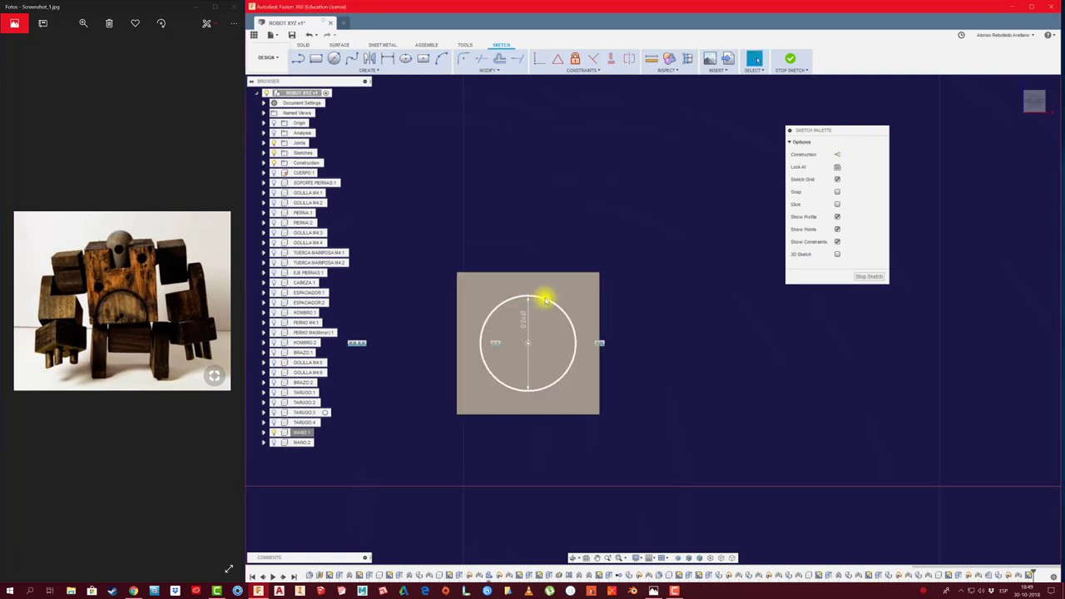
left_click(545, 299)
left_click(835, 179)
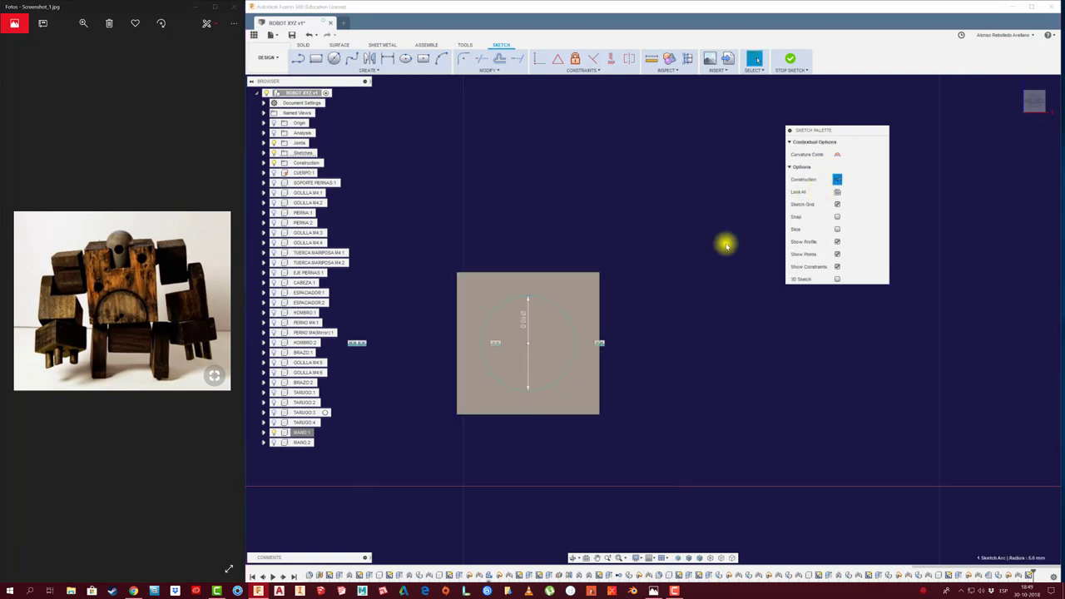
Step: Draw a small circle centred on the construction circle's top quadrant
left_click(334, 59)
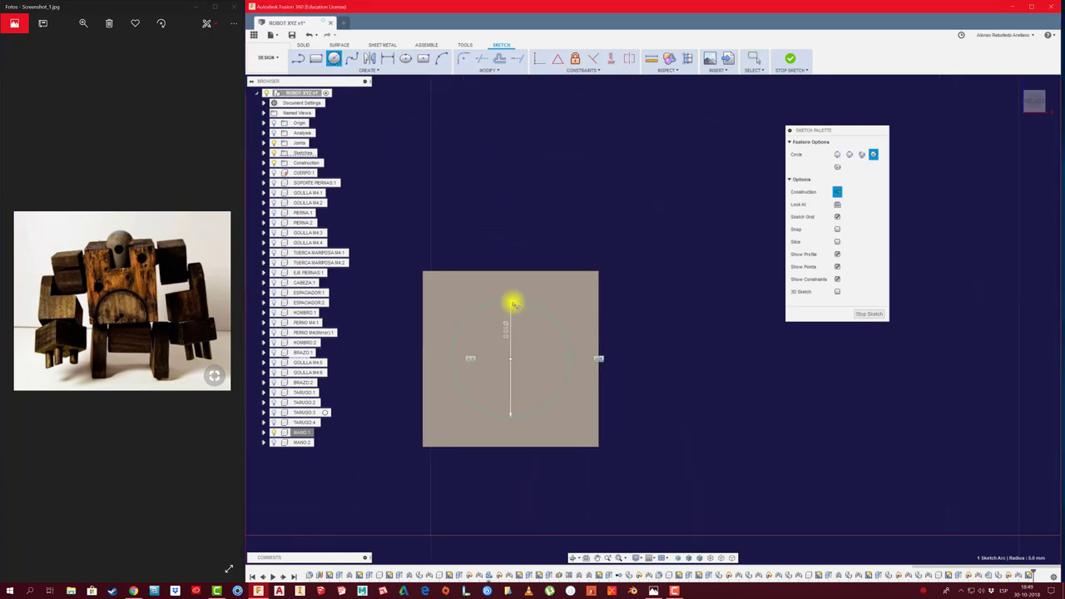
left_click(510, 296)
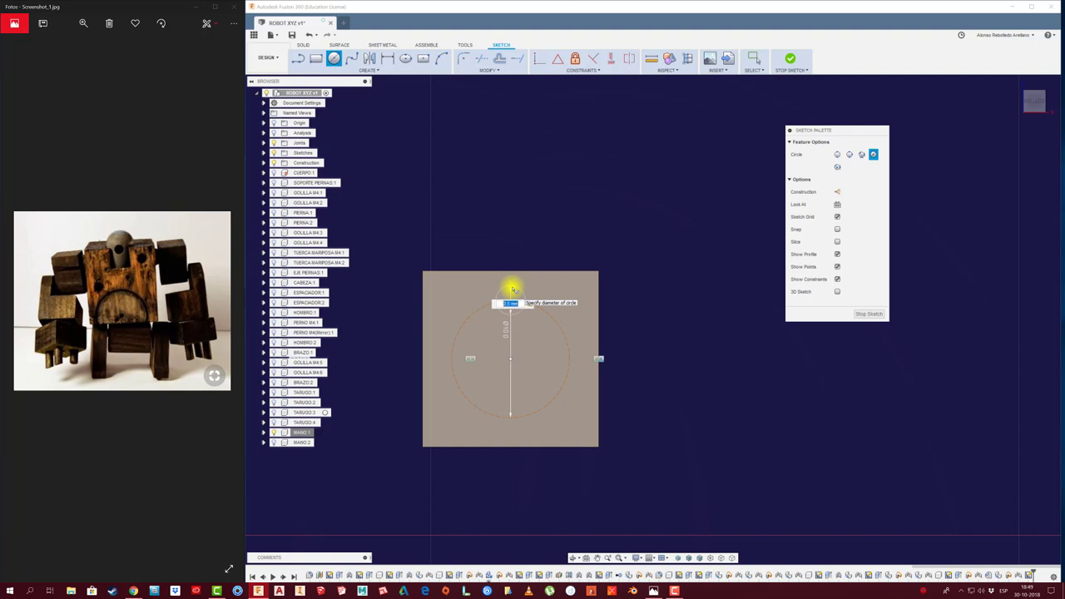
left_click(513, 290)
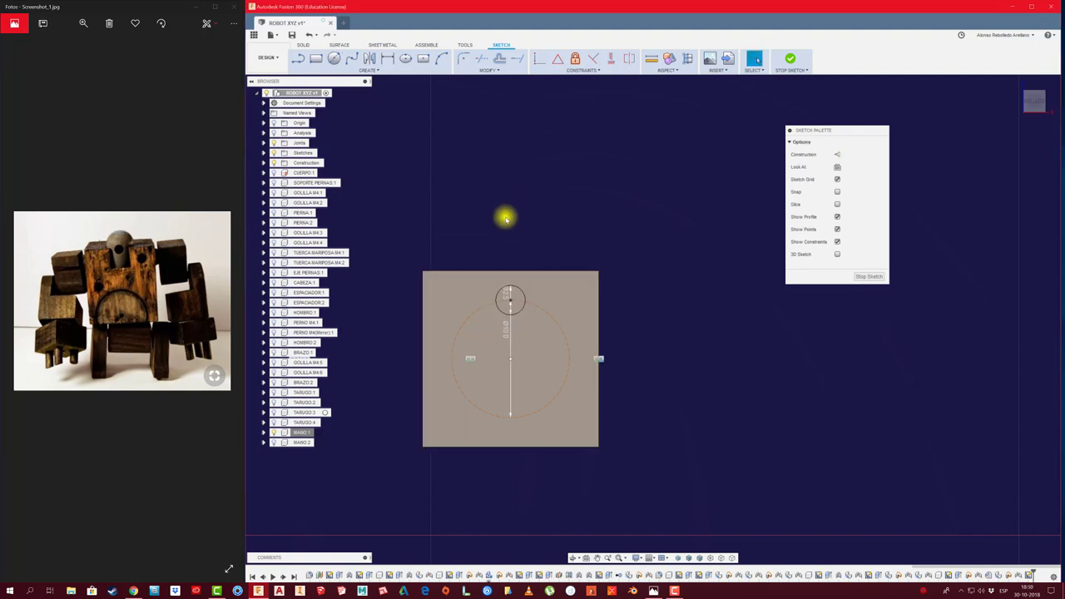
Step: Circular-pattern the small circle, quantity 3, around the construction circle's centre
left_click(372, 70)
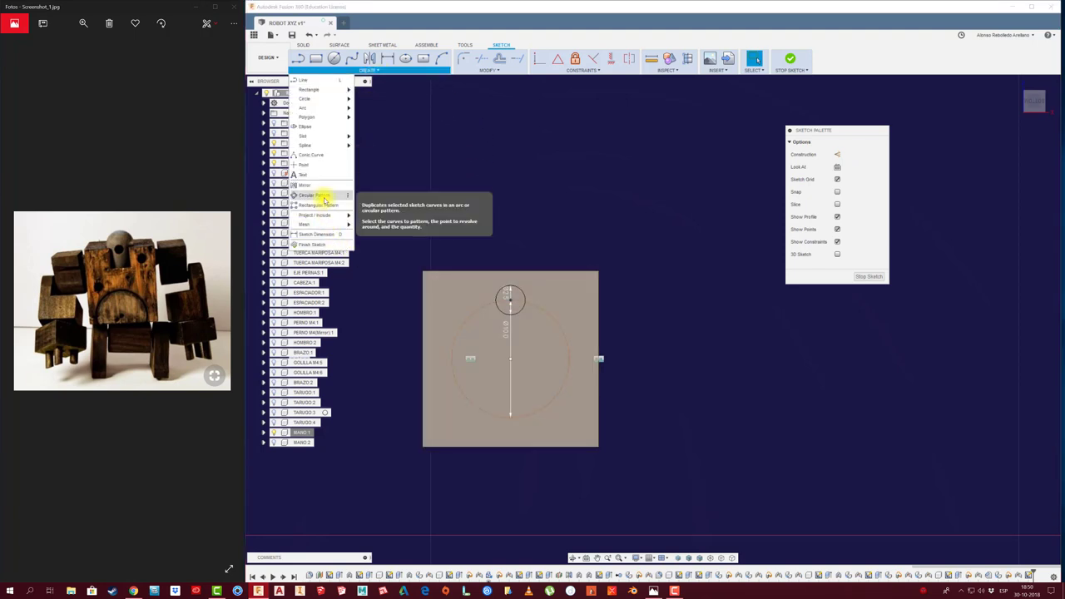
left_click(324, 196)
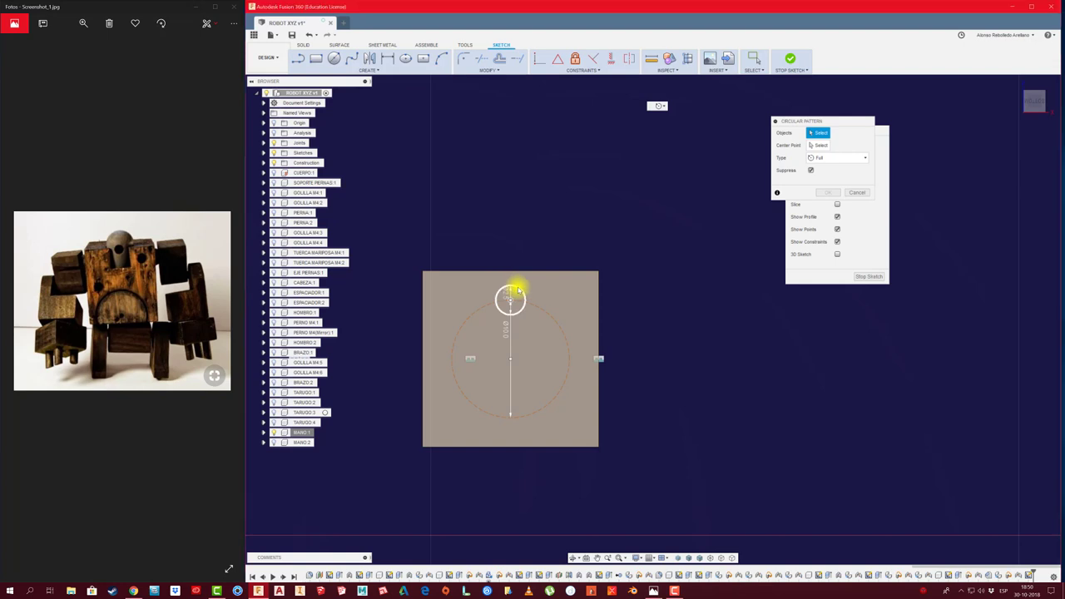
left_click(819, 146)
left_click(511, 358)
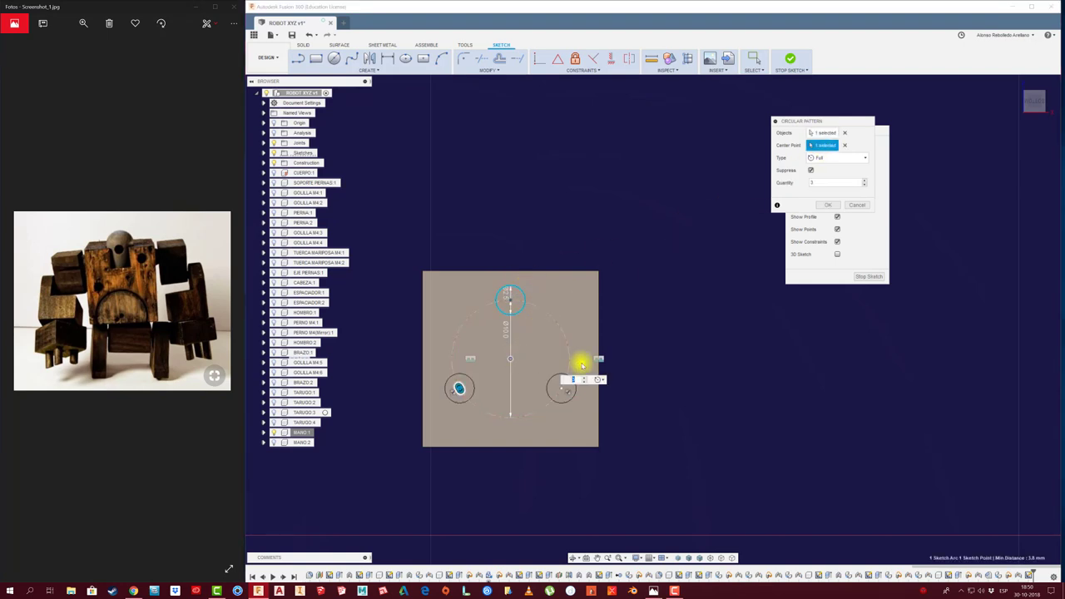
left_click(828, 204)
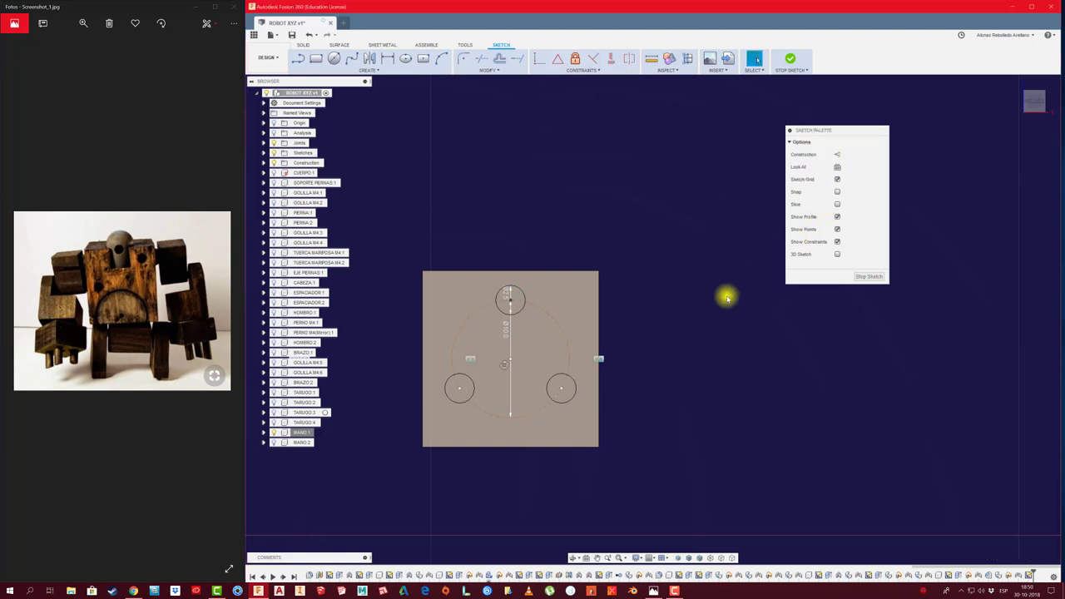
Step: Try extruding the three circles into pegs, then cancel the extrusion
key("e")
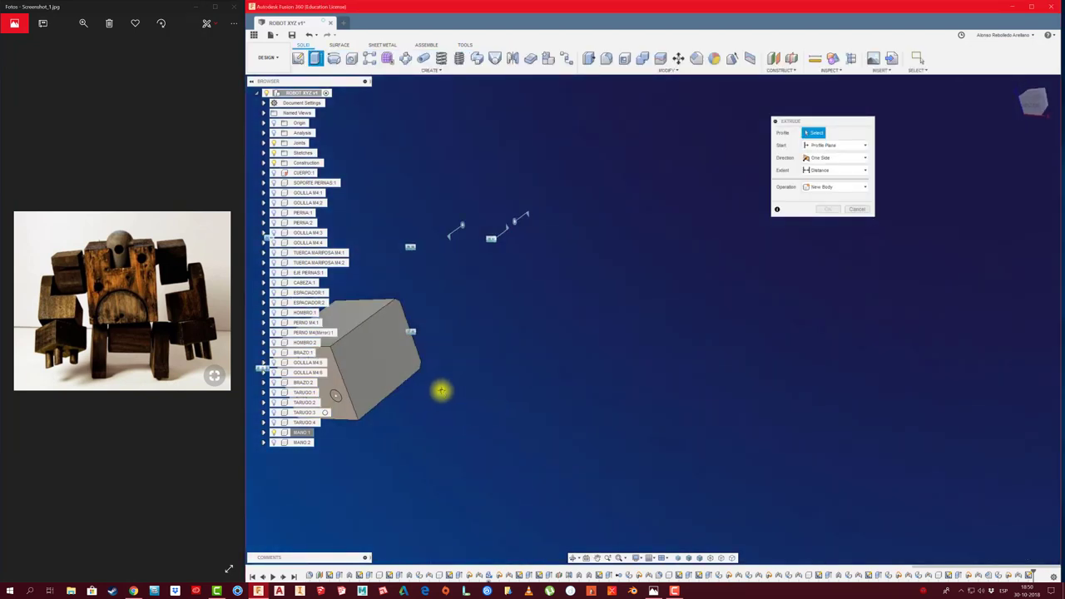
left_click(554, 330)
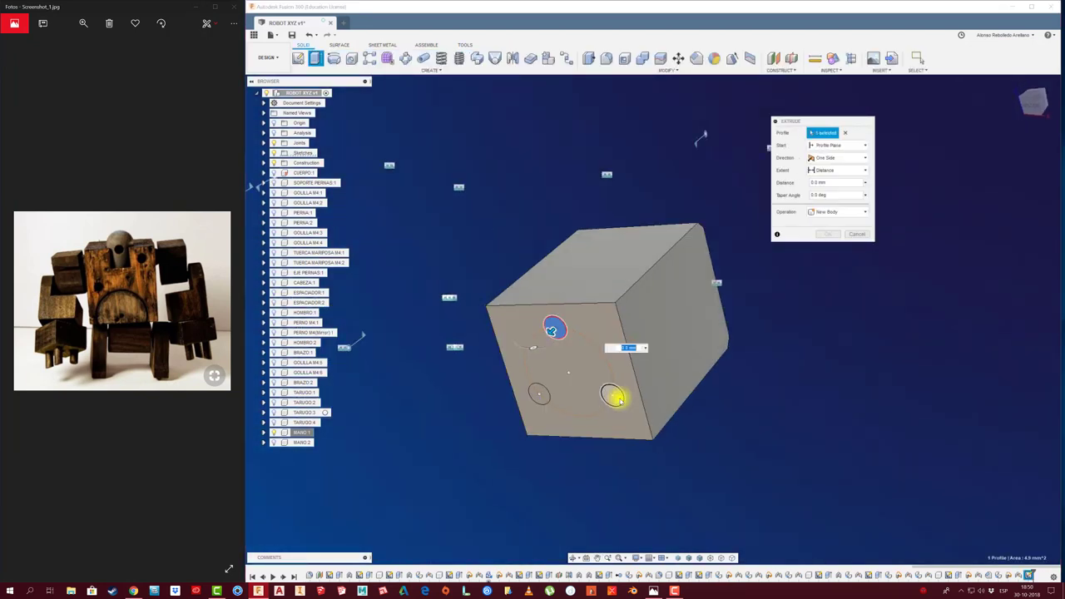
left_click(613, 397)
left_click(540, 394)
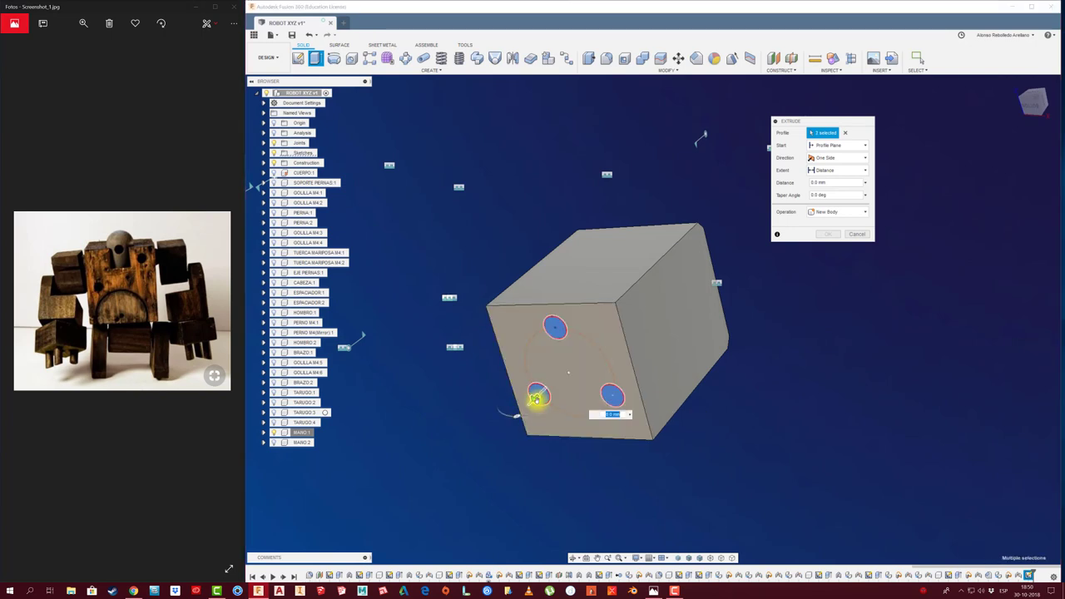
type("-5")
left_click_drag(522, 411, 481, 452)
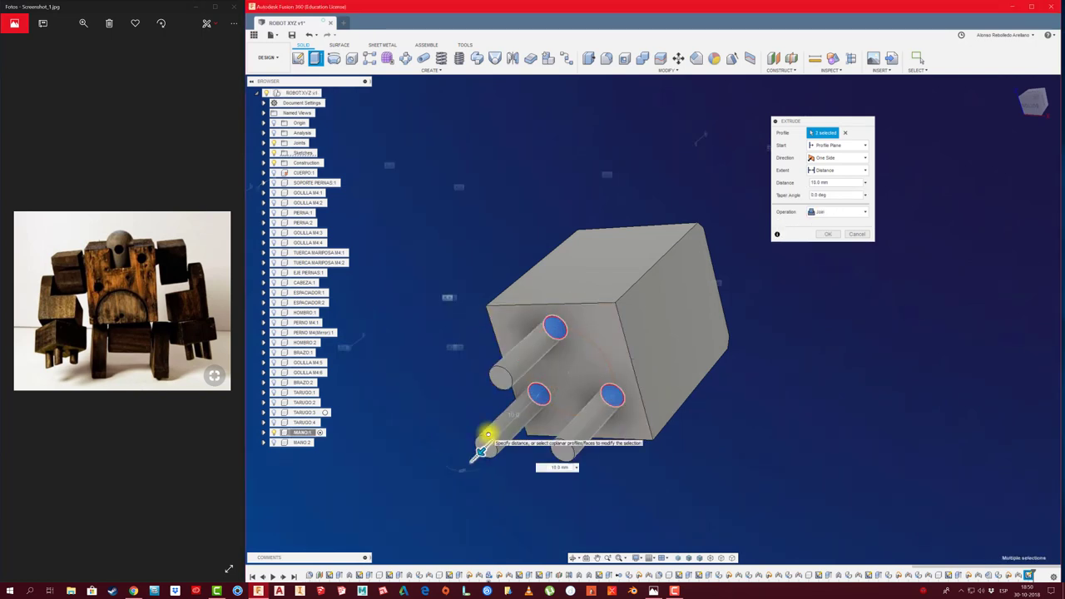
middle_click_drag(487, 441, 487, 446, "shift")
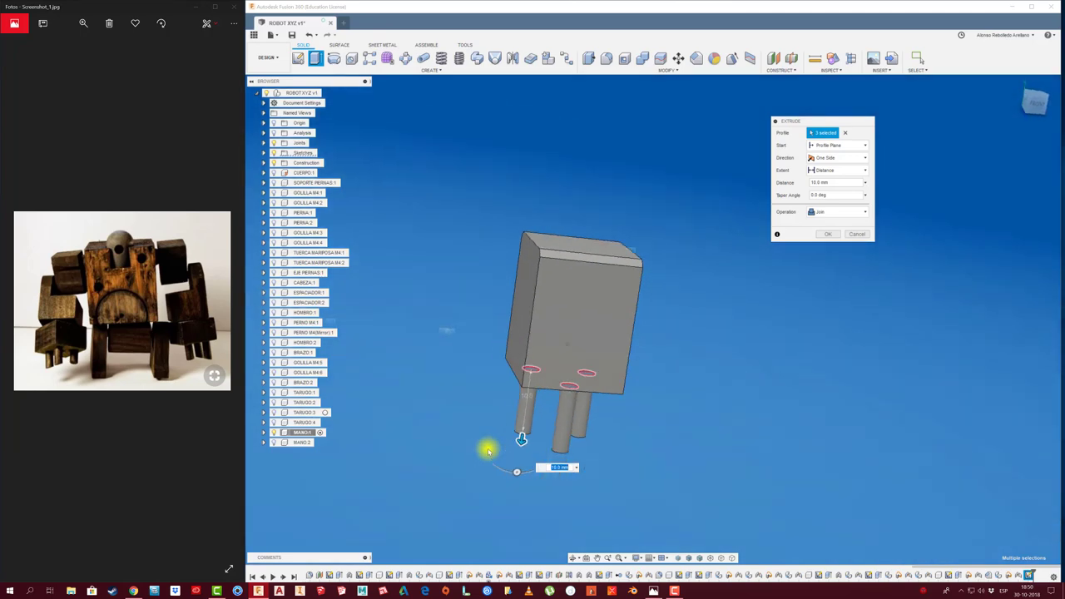
middle_click_drag(391, 384, 466, 459, "shift")
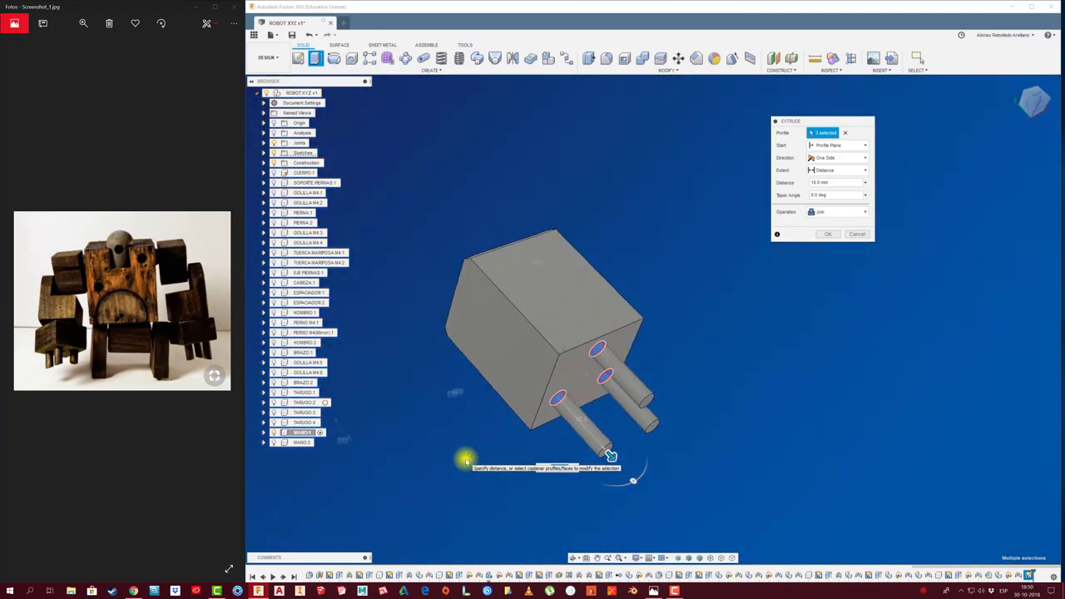
mouse_move(466, 460)
middle_mouse_down("shift")
mouse_move(533, 491)
mouse_move(535, 430)
middle_mouse_up("shift")
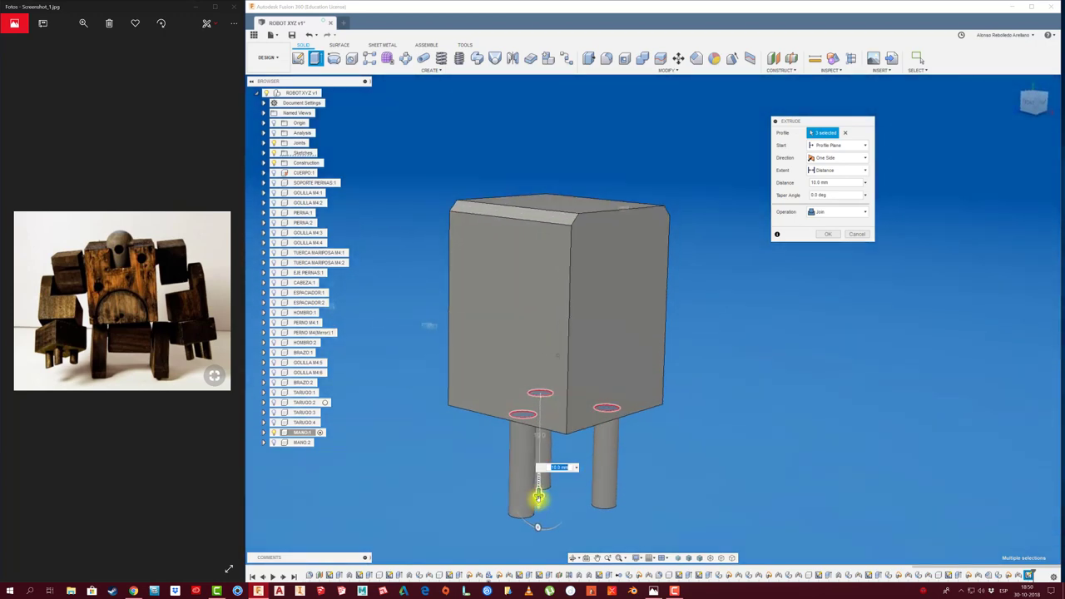
left_click_drag(534, 358, 552, 514)
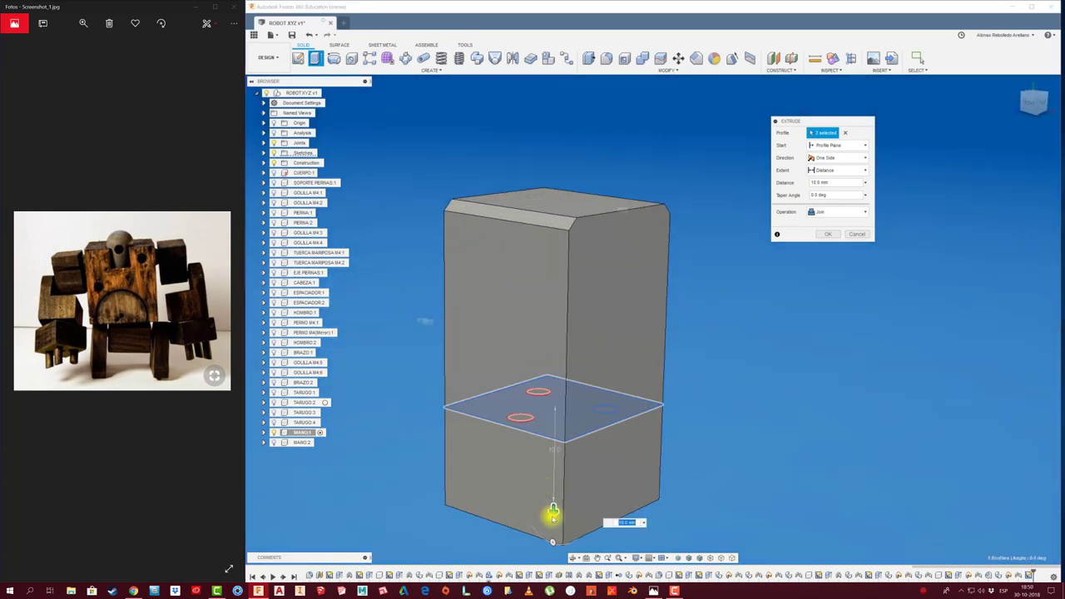
left_click(859, 233)
Step: Start extruding one circle profile from below, then cancel that attempt
middle_click_drag(680, 377, 601, 444, "shift")
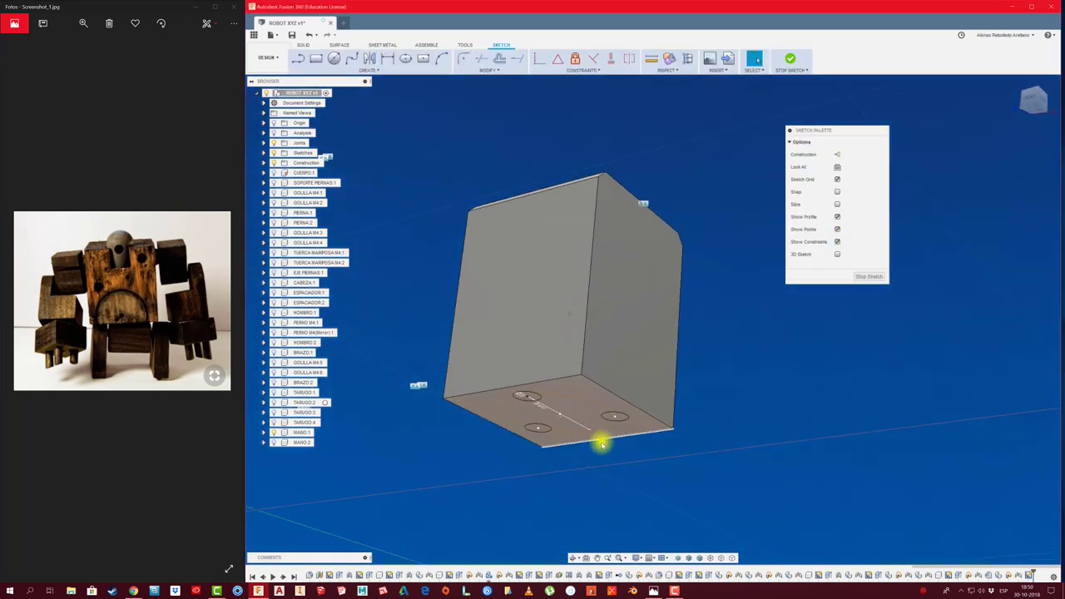
key("e")
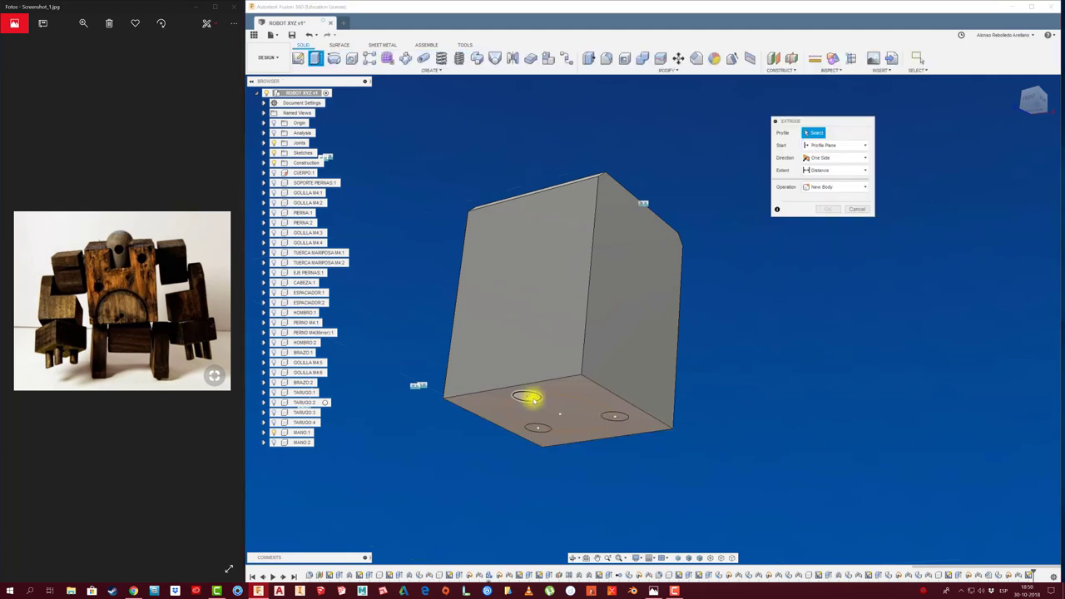
left_click(529, 399)
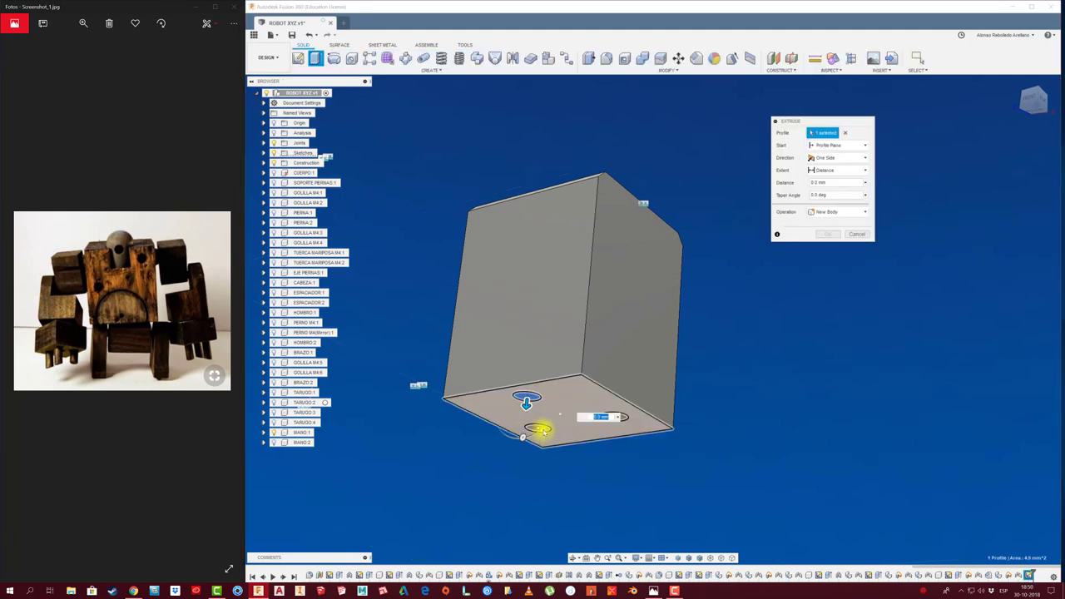
left_click(857, 234)
Step: Cut the three circles 5 mm deep into the hand block's underside
key("e")
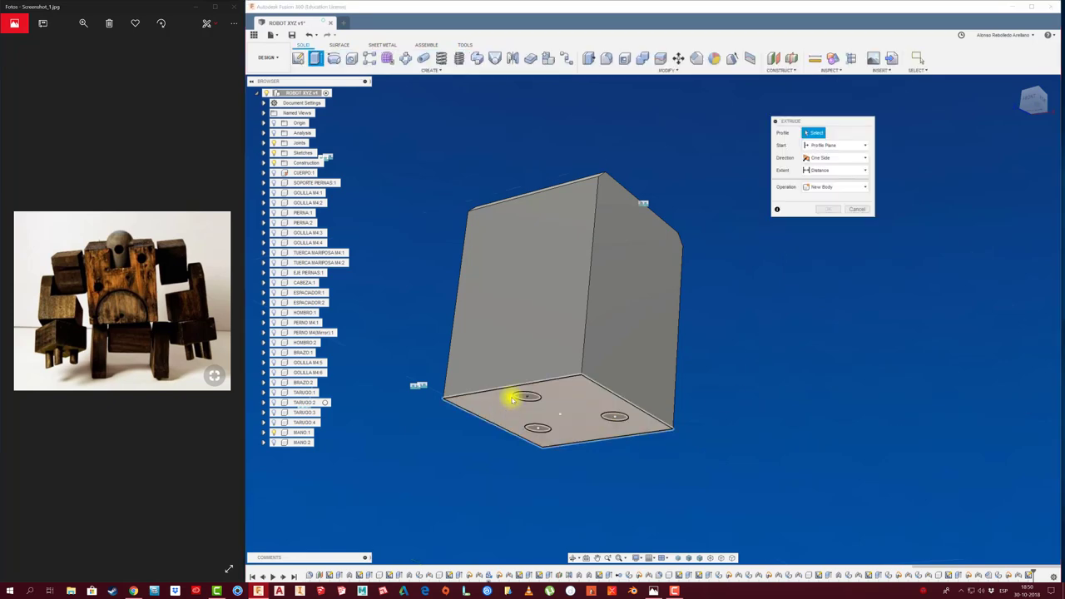
scroll(575, 371, "up", 5)
left_click(582, 370)
left_click(641, 509)
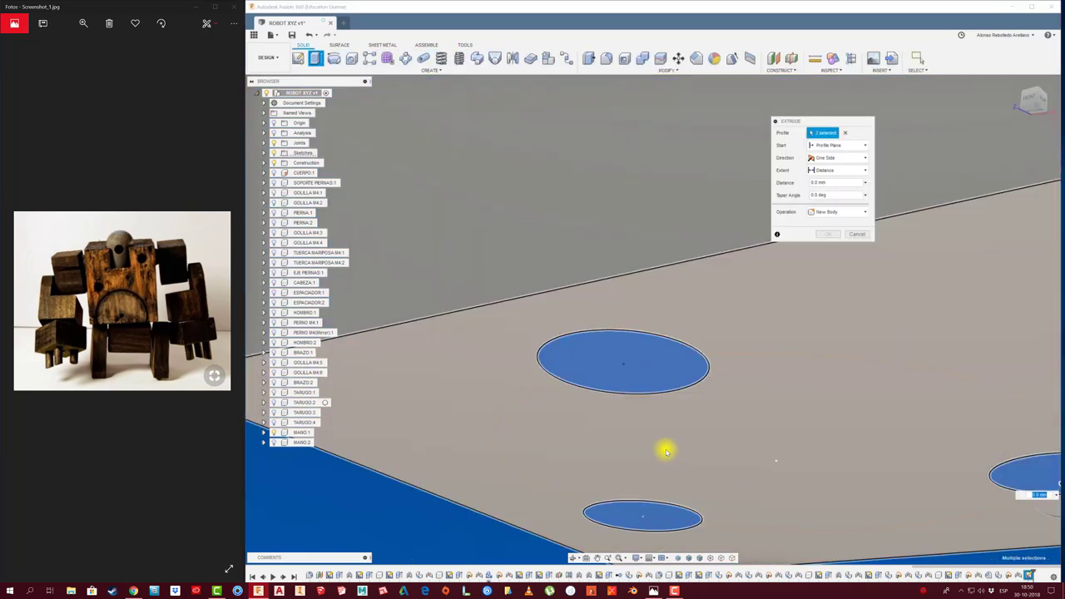
scroll(678, 466, "down", 5)
left_click_drag(685, 453, 694, 425)
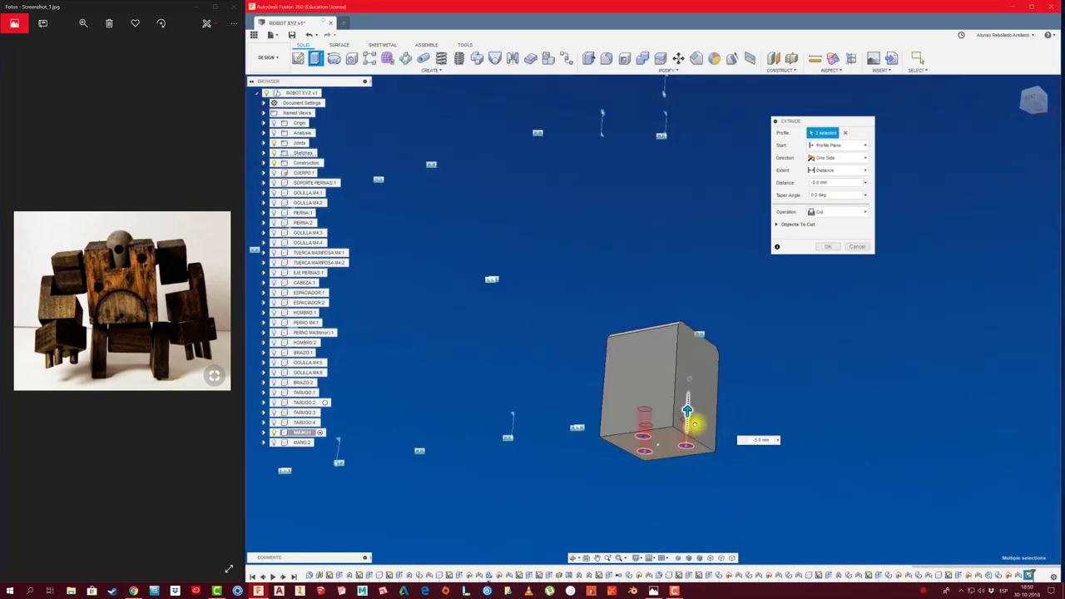
middle_click_drag(801, 375, 863, 257, "shift")
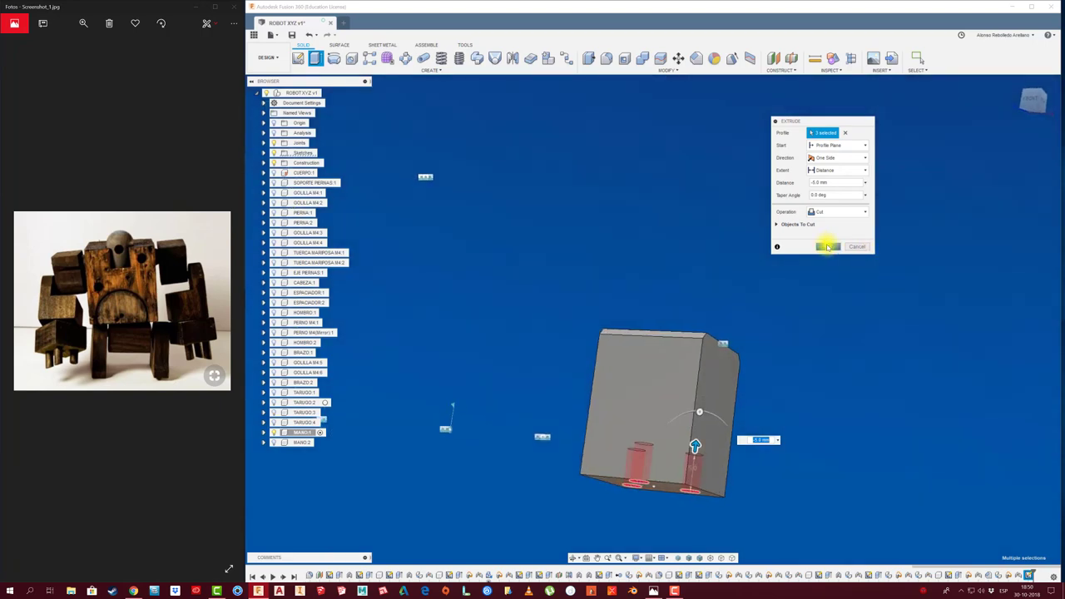
left_click(825, 246)
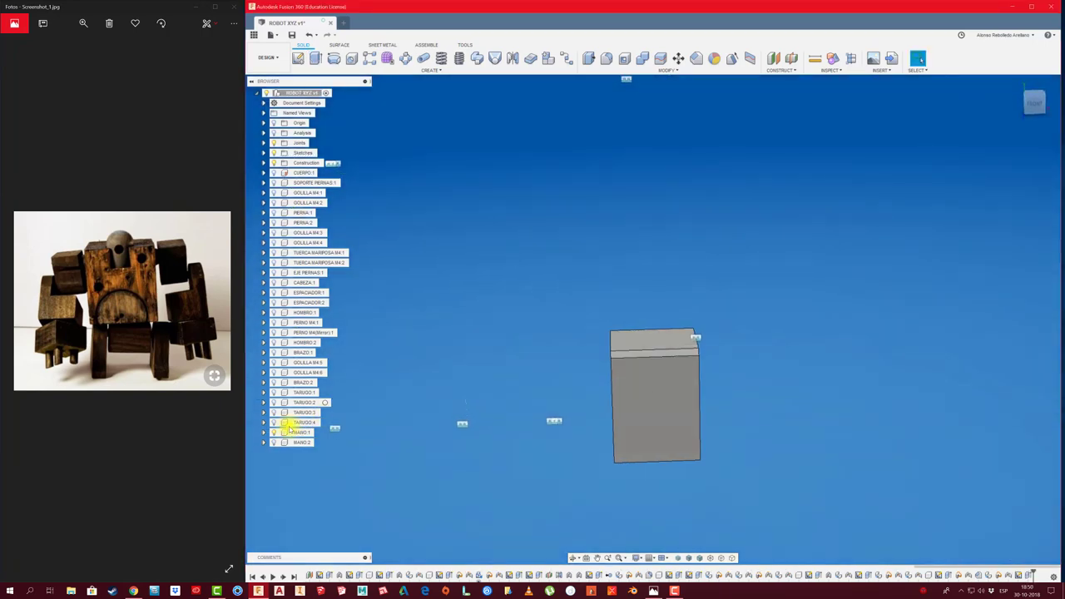
left_click(295, 432)
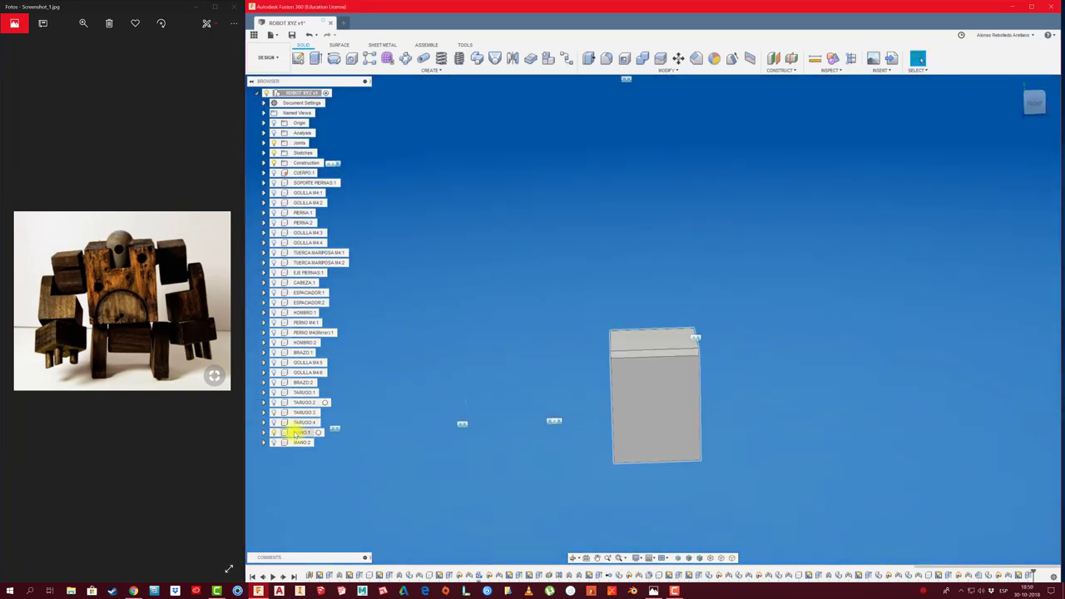
right_click(295, 432)
Step: Show the whole robot again and add a new empty component, Component9:1, to the assembly
left_click(322, 407)
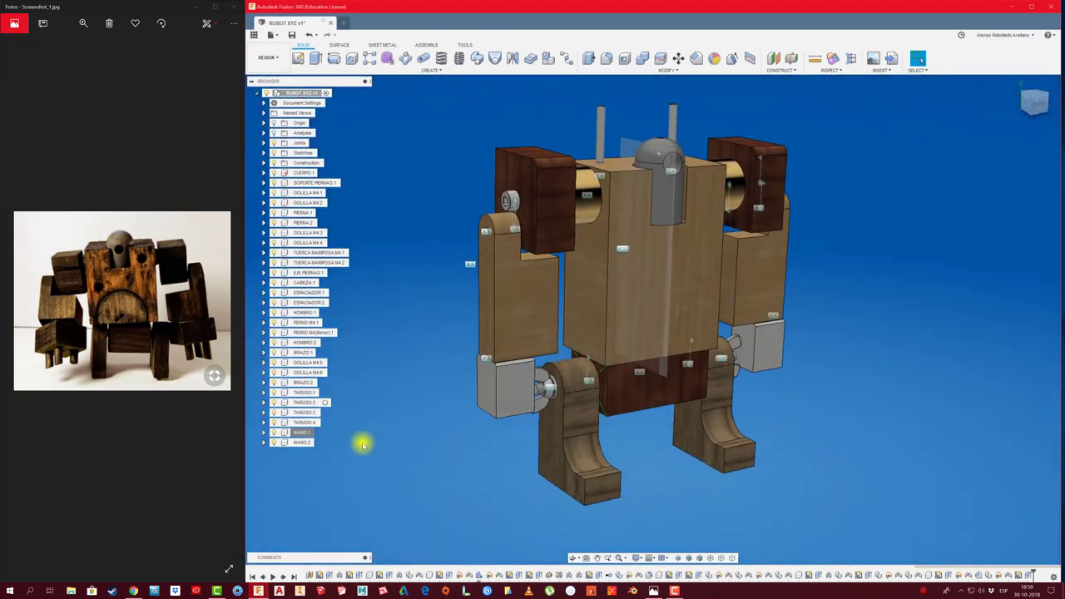
right_click(304, 94)
left_click(340, 133)
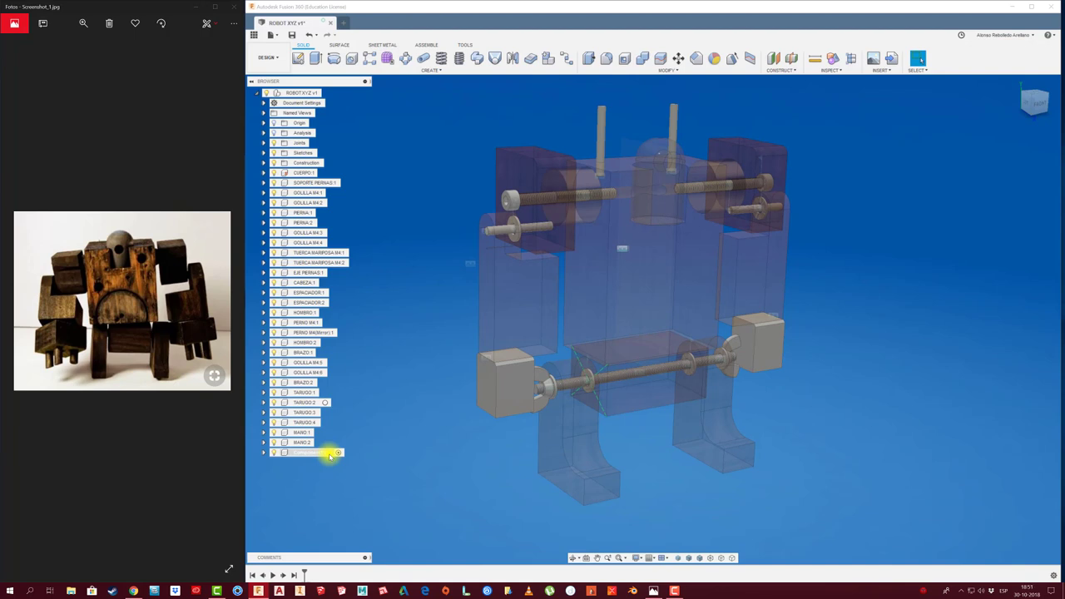
key("o")
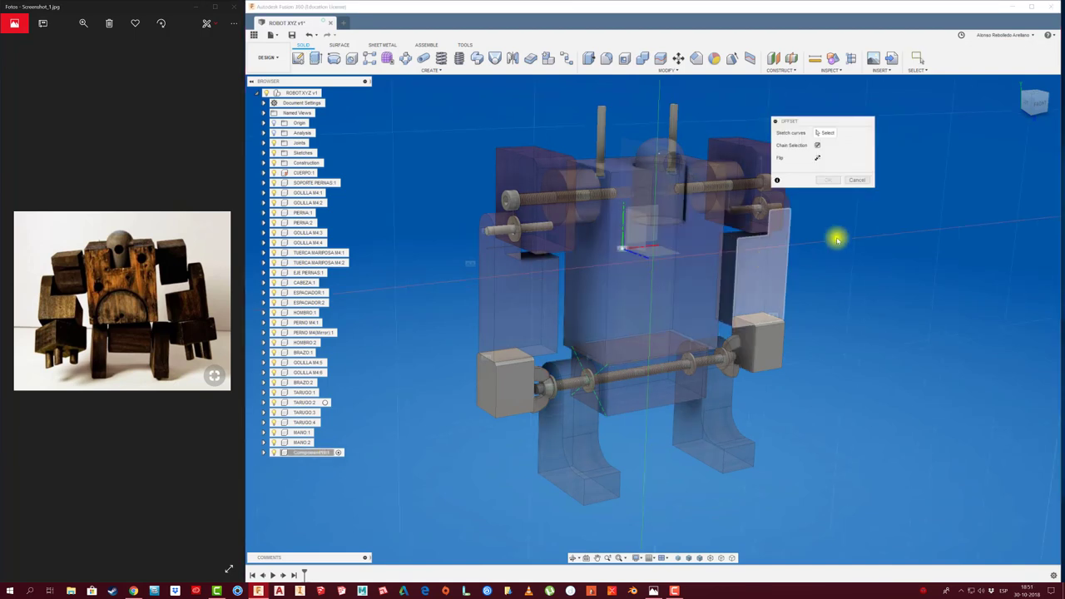
left_click(856, 179)
left_click(322, 454)
type("DEDOS")
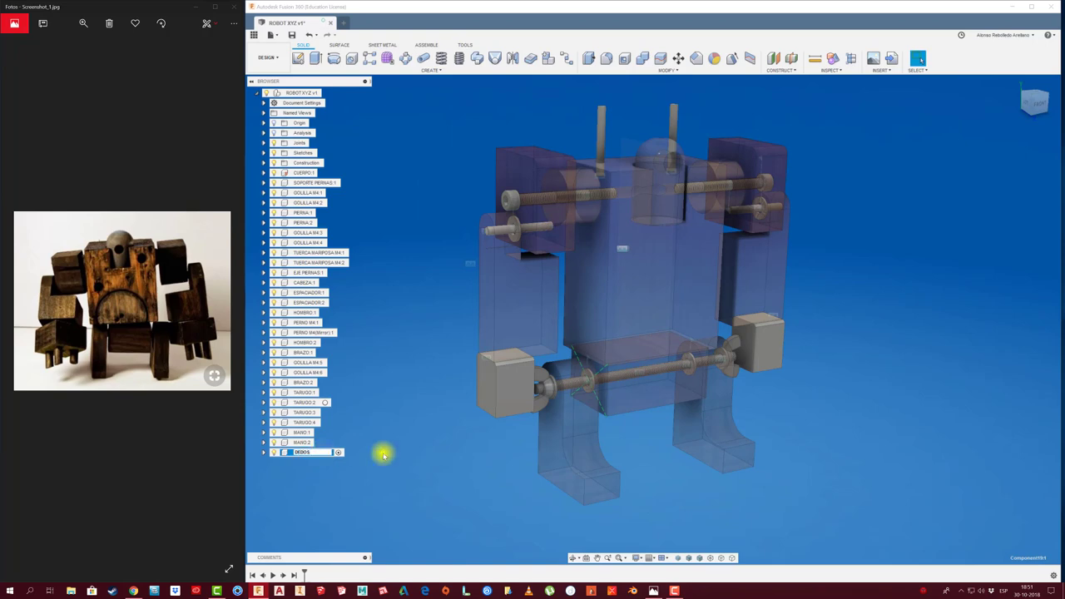
Step: Name the component DEDOS and start a sketch on the white hand block's outer face
left_click(398, 458)
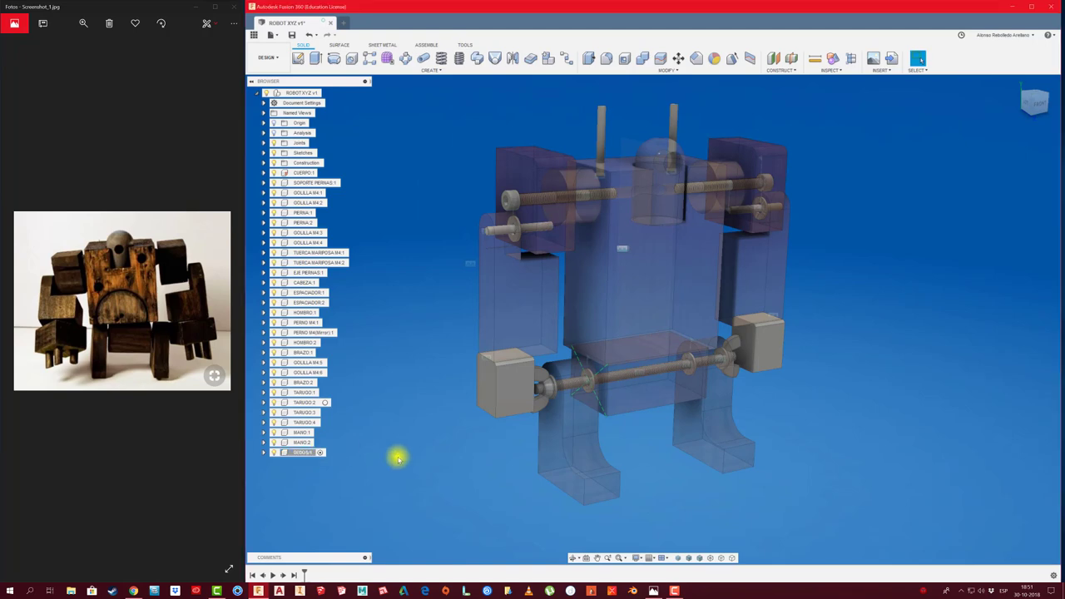
middle_click_drag(398, 458, 423, 419, "shift")
scroll(458, 383, "up", 5)
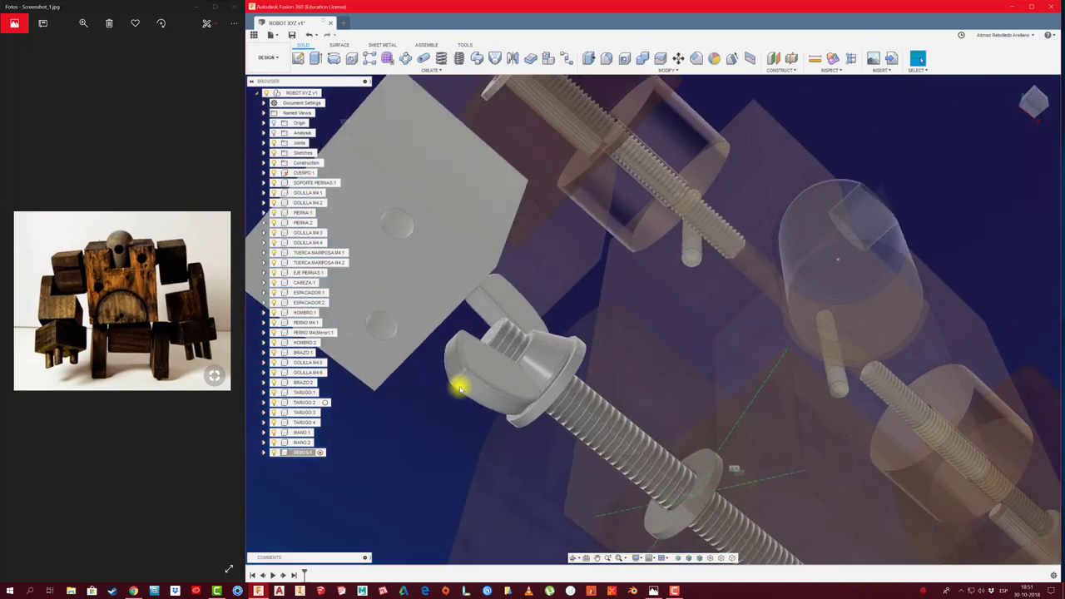
left_click(298, 57)
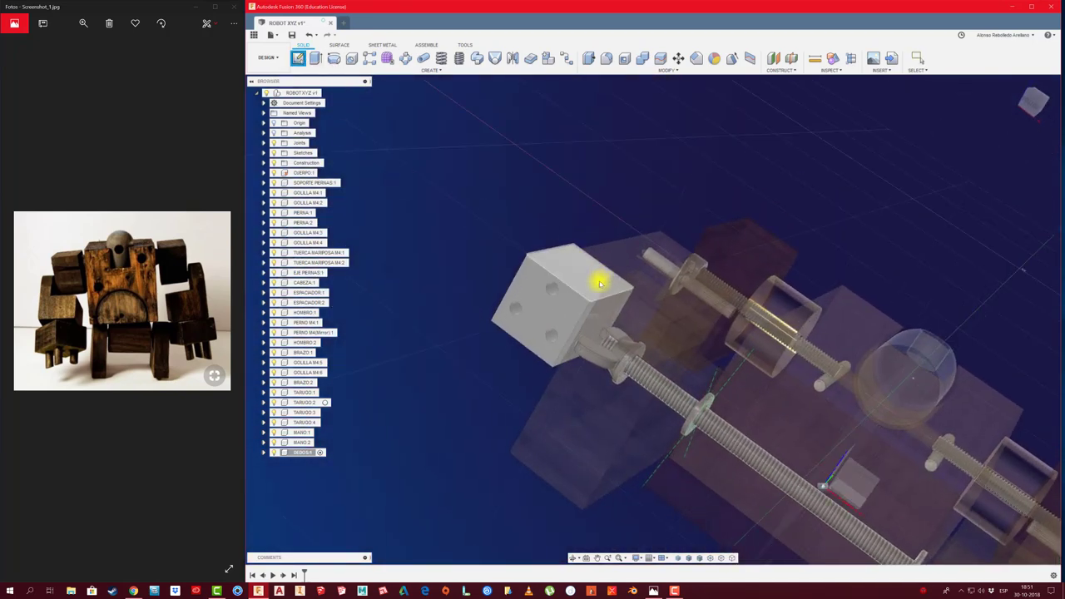
scroll(555, 298, "up", 3)
middle_click_drag(555, 298, 521, 395, "shift")
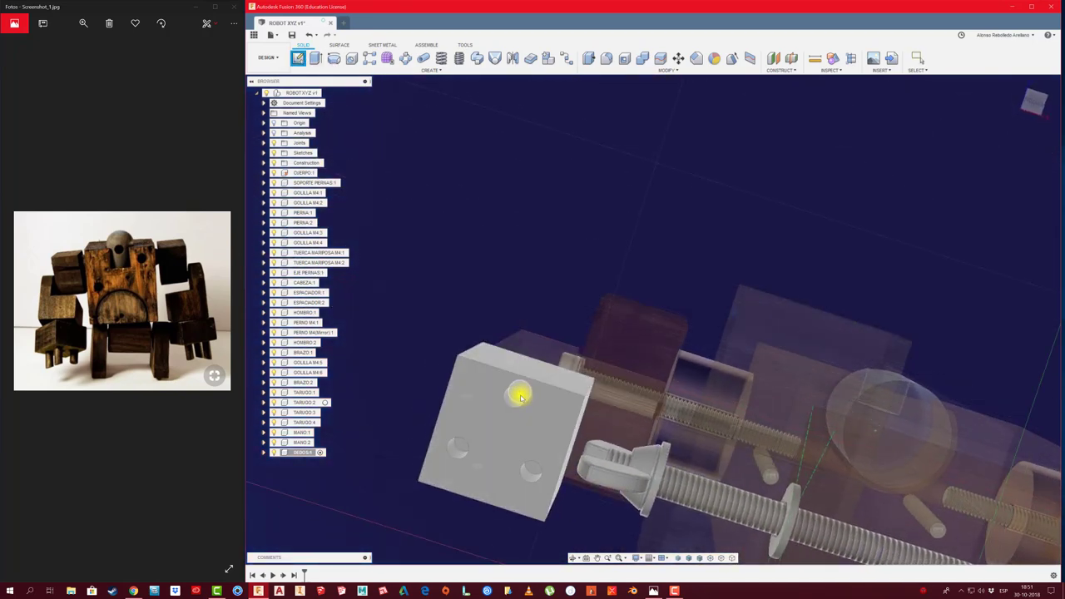
left_click(521, 396)
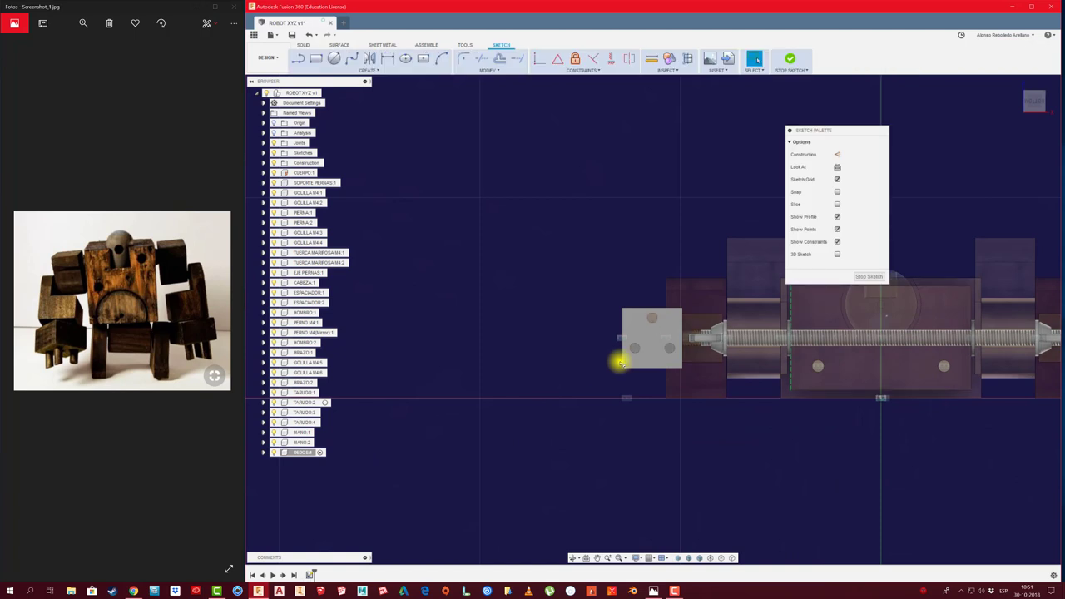
Step: Sketch a small circle over a hole on the hand block face
key("c")
scroll(655, 328, "up", 2)
left_click(653, 315)
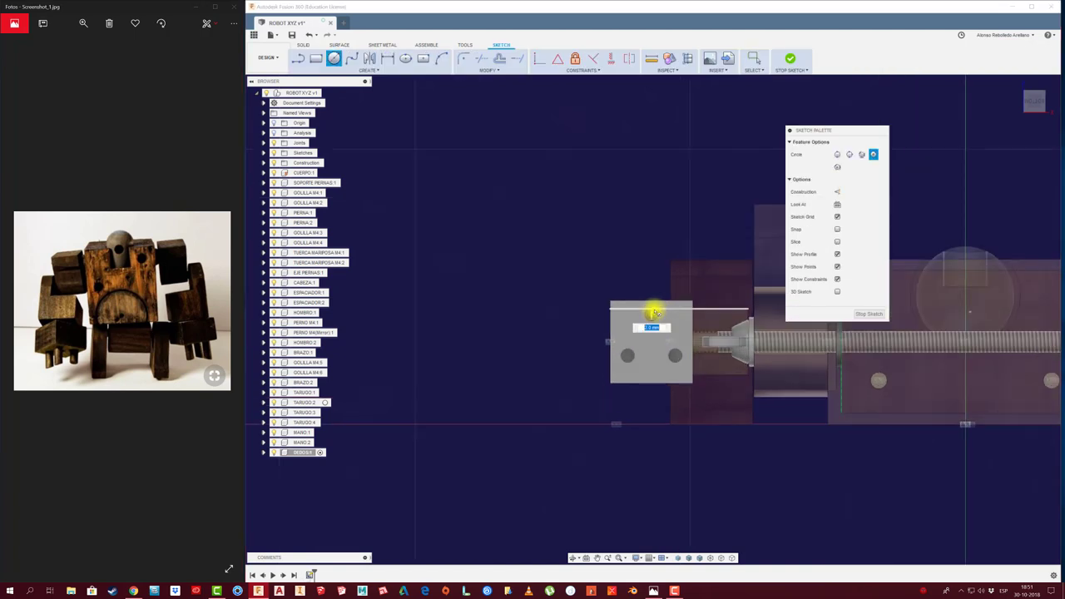
left_click(657, 314)
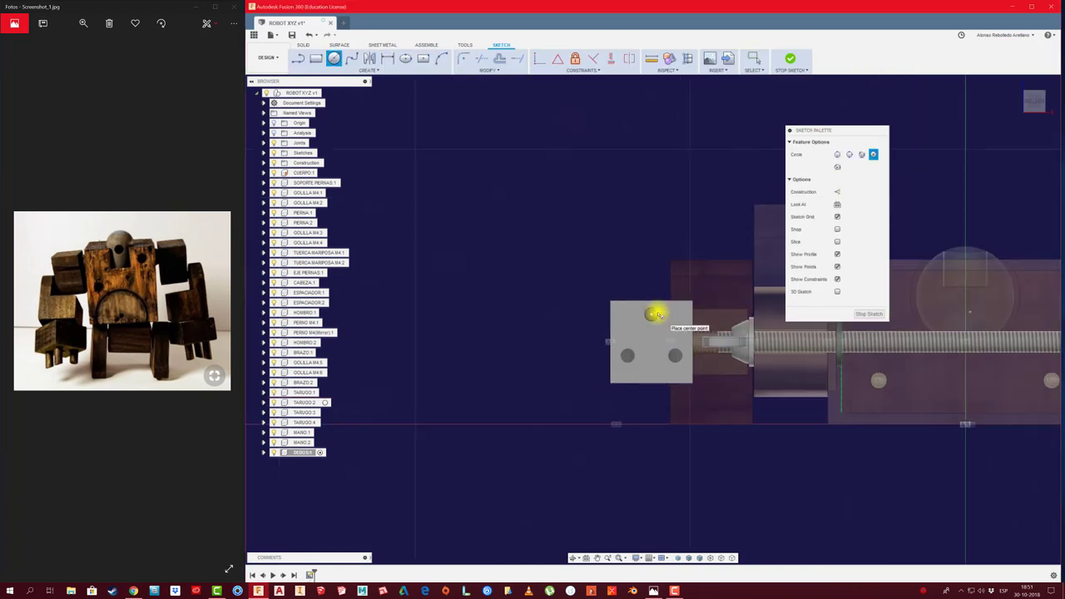
Step: Extrude the small circle profile 15 mm out of the hand block as a new peg body
key("e")
left_click(522, 400)
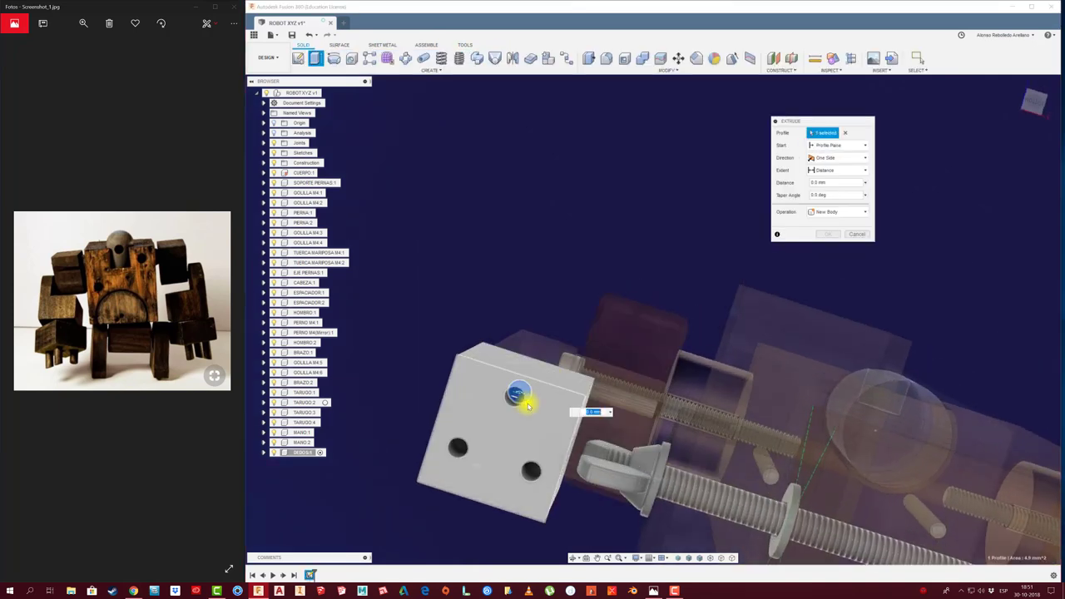
left_click(1035, 102)
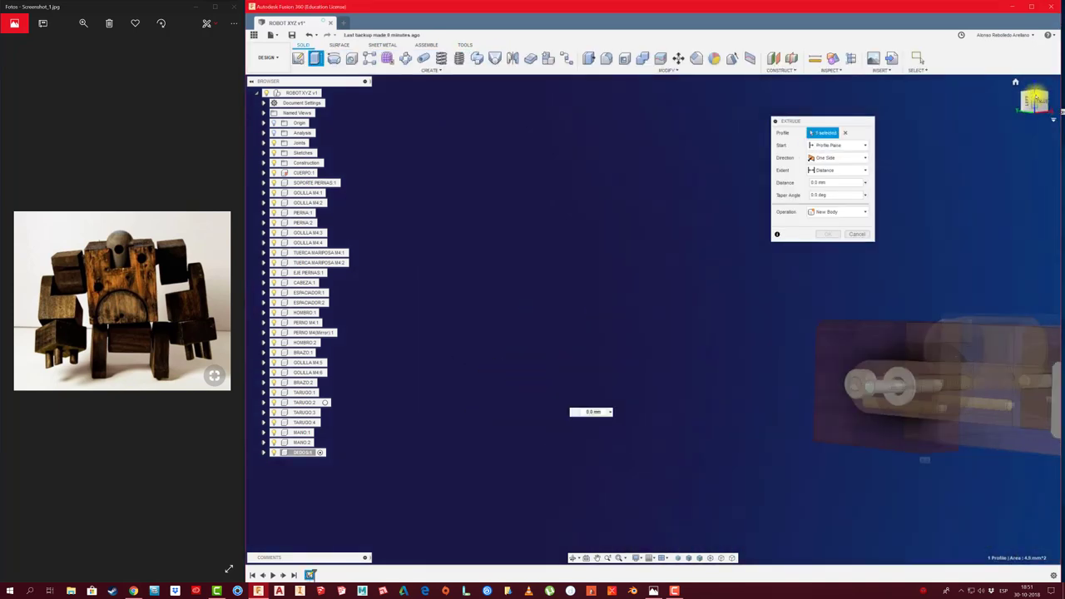
left_click(1017, 84)
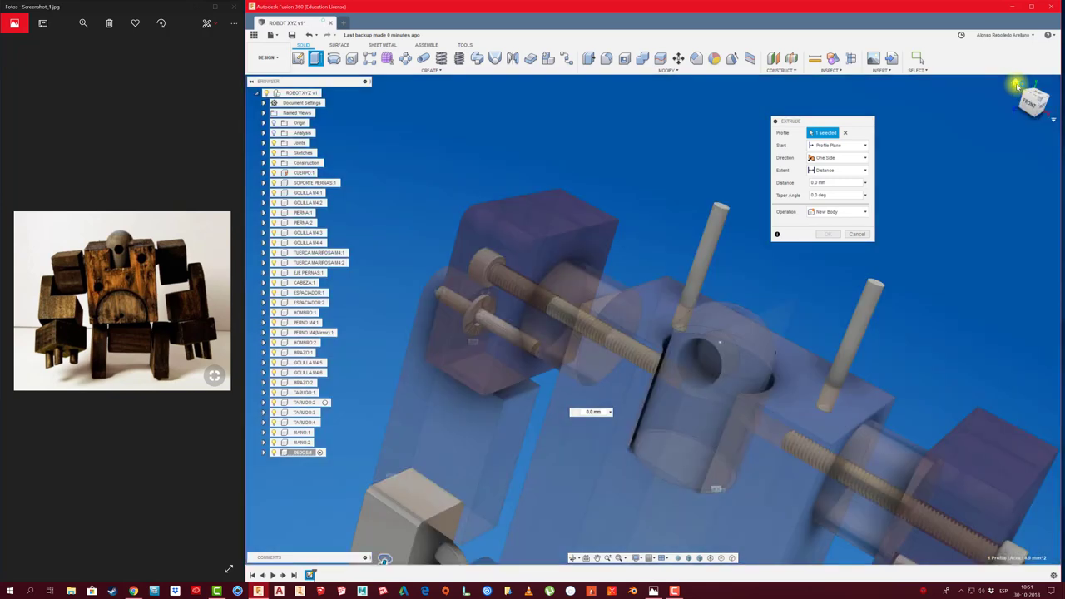
left_click_drag(561, 349, 562, 379)
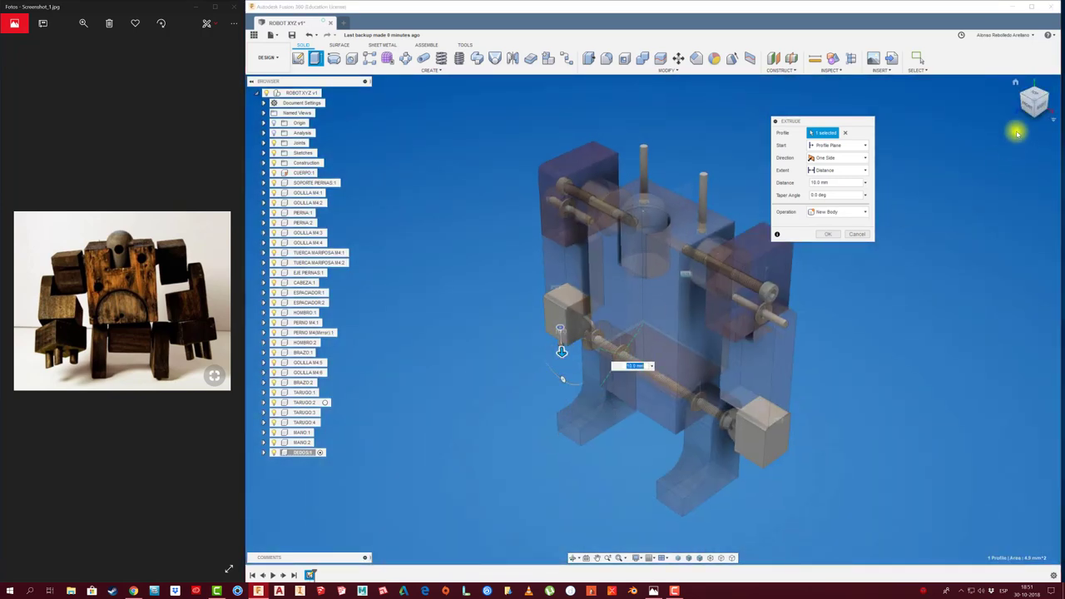
mouse_move(562, 351)
middle_mouse_down("shift")
mouse_move(713, 361)
mouse_move(474, 457)
mouse_move(531, 435)
middle_mouse_up("shift")
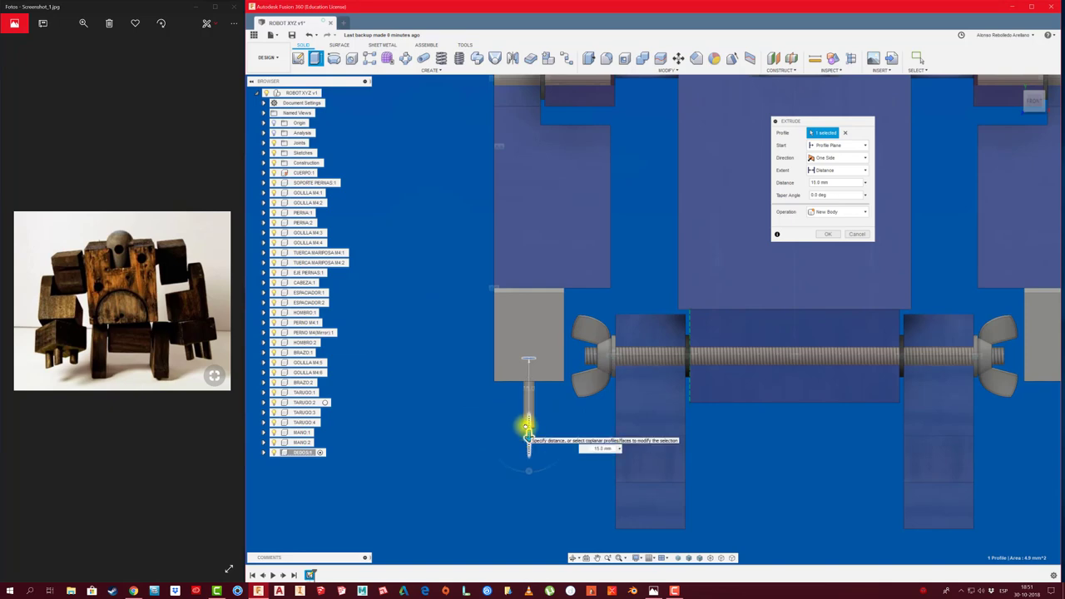
mouse_move(525, 422)
middle_mouse_down("shift")
mouse_move(552, 429)
mouse_move(544, 386)
middle_mouse_up("shift")
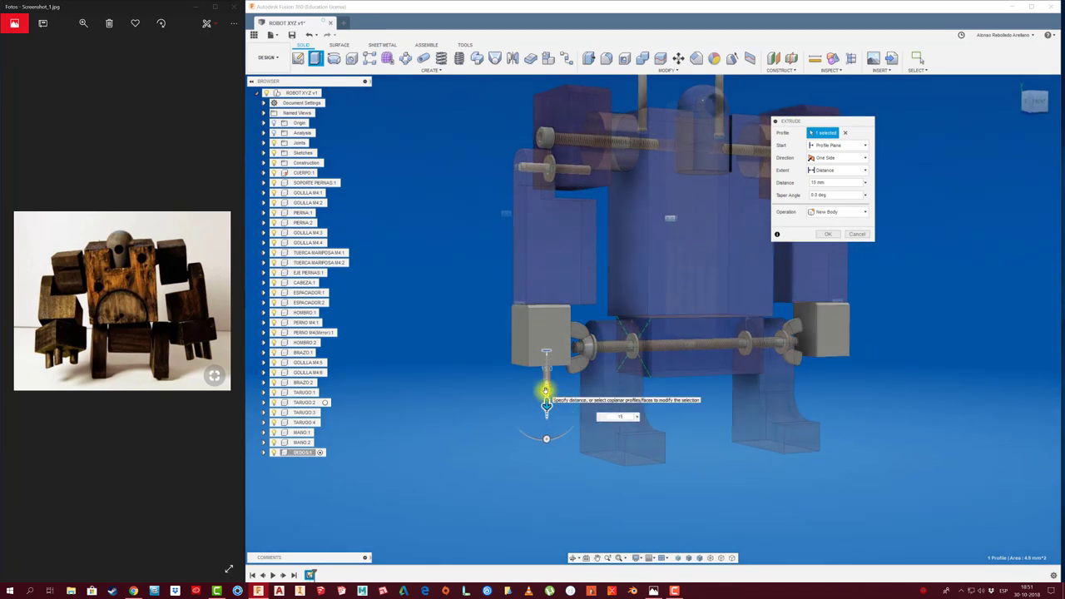
left_click(825, 235)
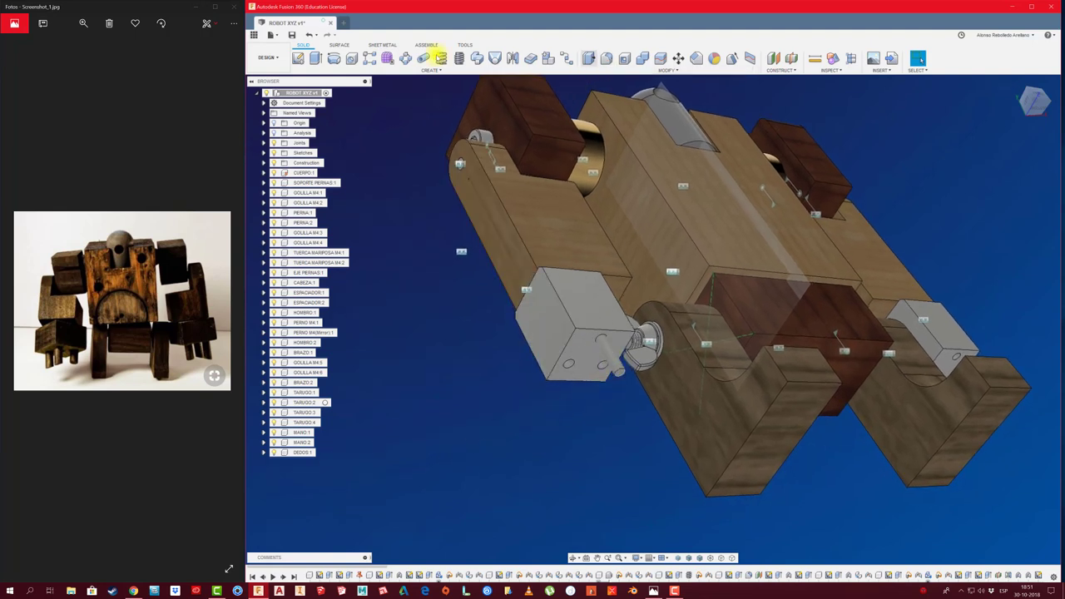
Step: Start a Rigid As-built Joint from the Assemble menu to fix the DEDOS peg
left_click(427, 44)
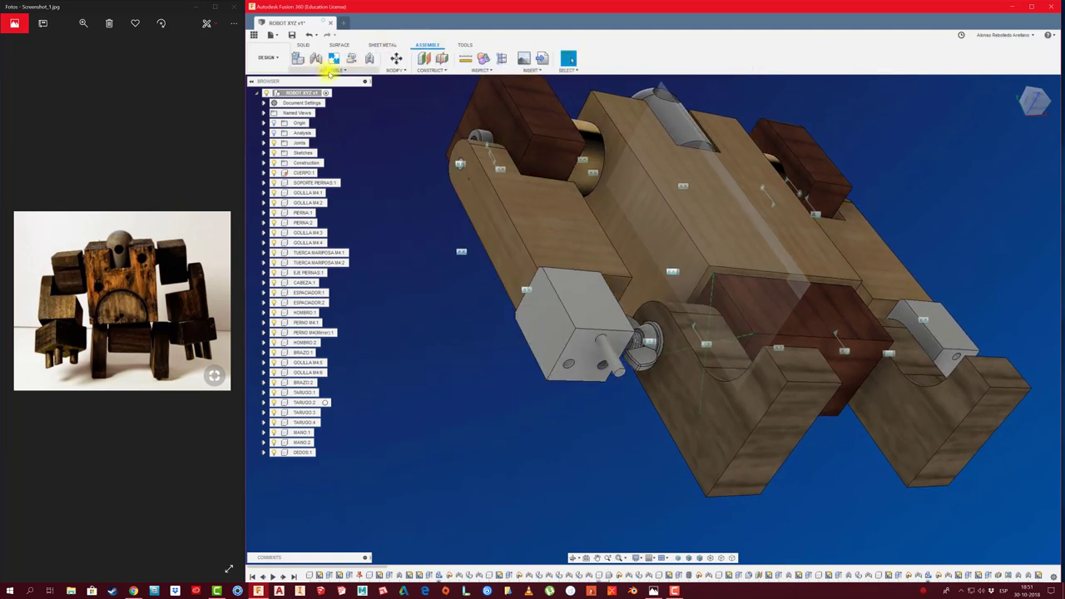
left_click(331, 71)
left_click(323, 101)
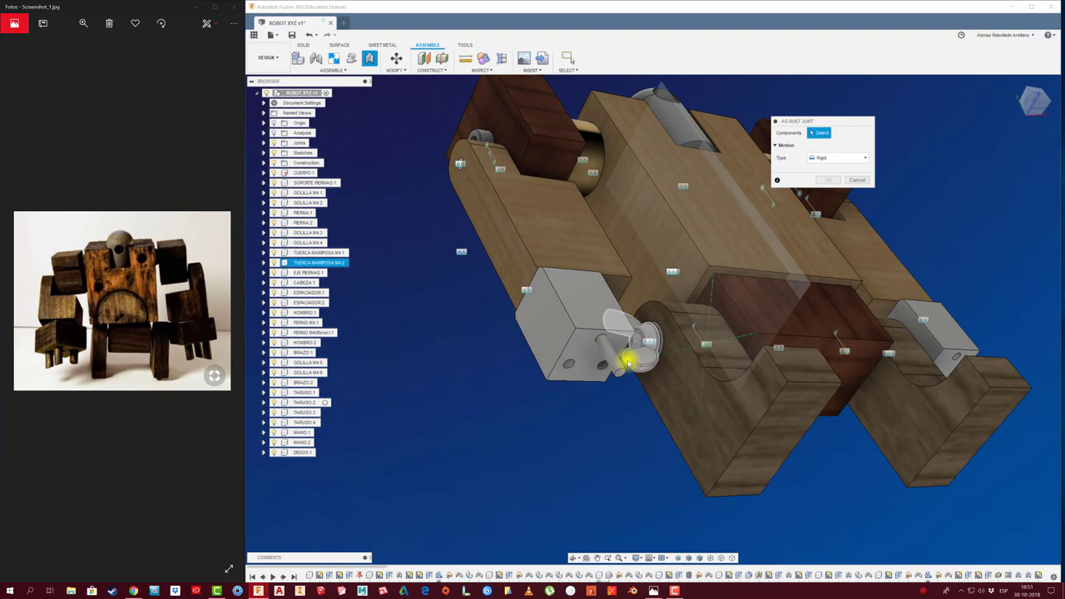
Step: Lock a part with a rigid as-built joint, then paste a finger peg copy and joint it into an empty hole
left_click(595, 307)
left_click(820, 192)
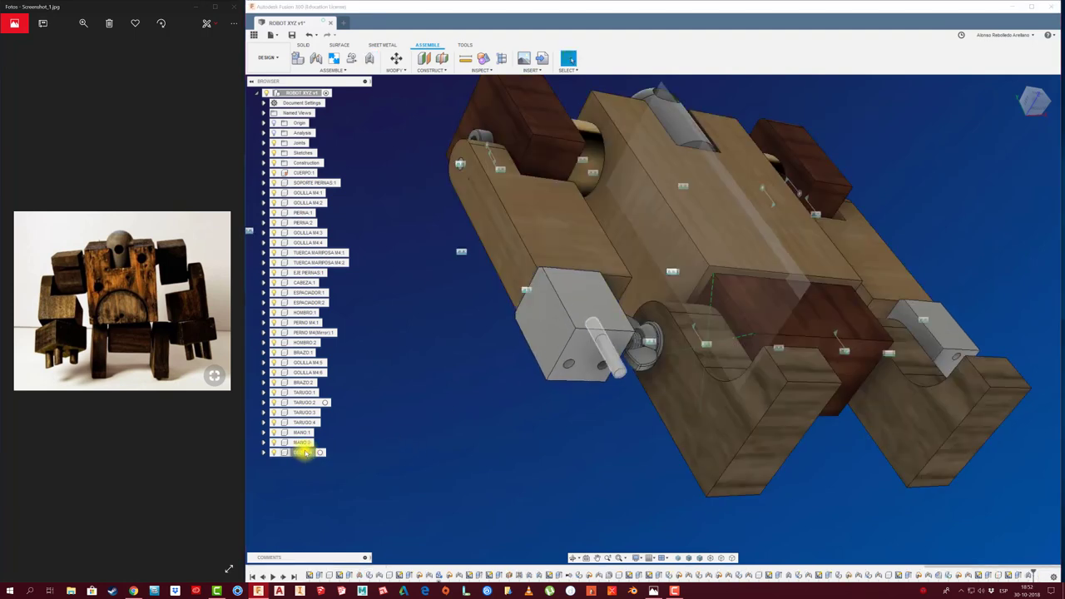
key("ctrl+v")
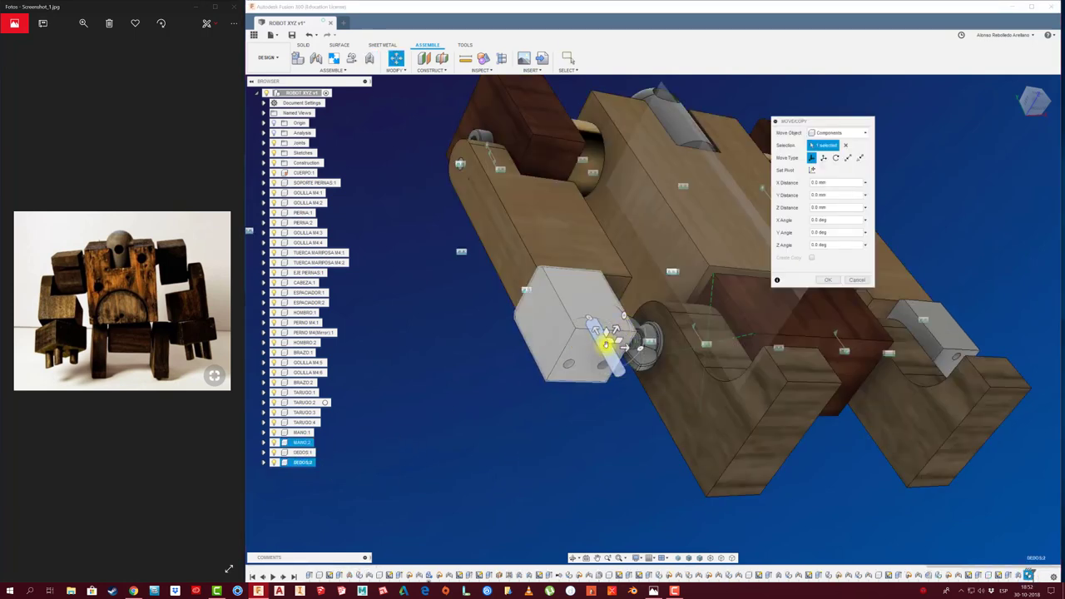
mouse_move(613, 347)
left_mouse_down()
mouse_move(549, 422)
mouse_move(743, 339)
left_mouse_up()
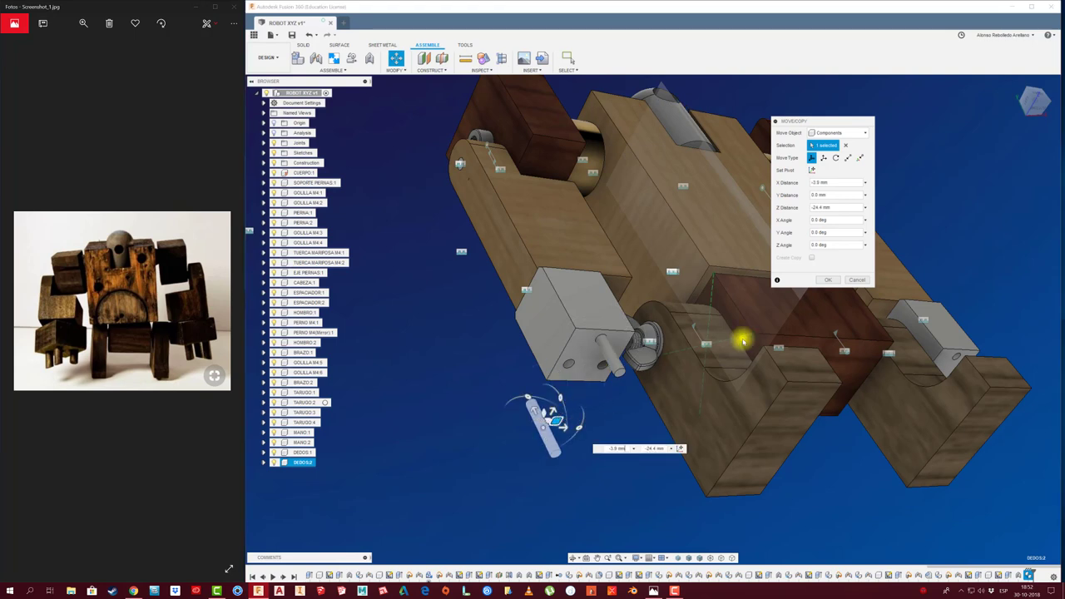
left_click(832, 281)
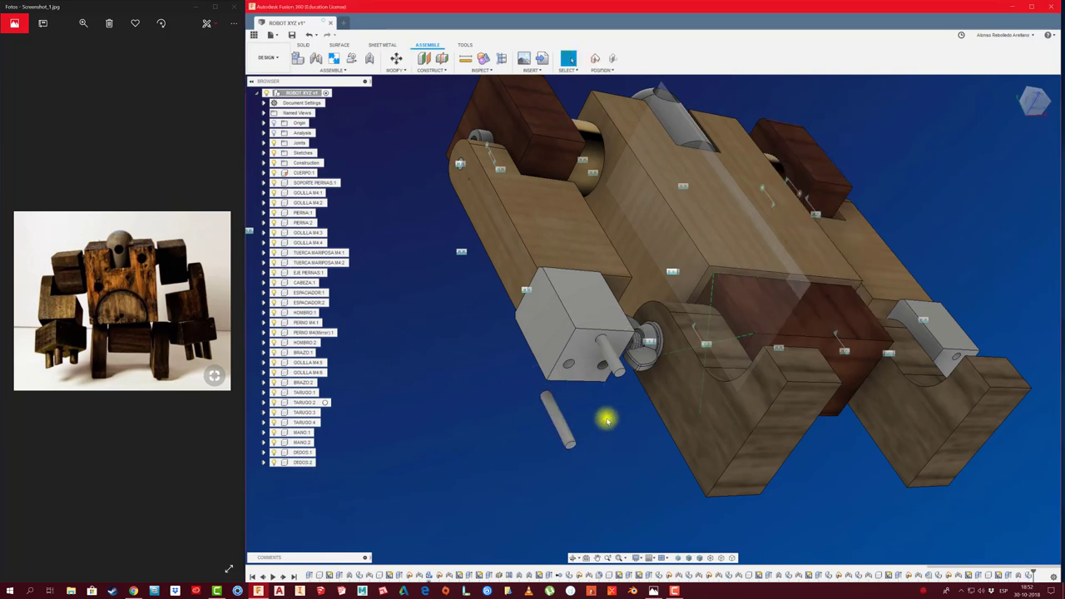
key("j")
key("Return")
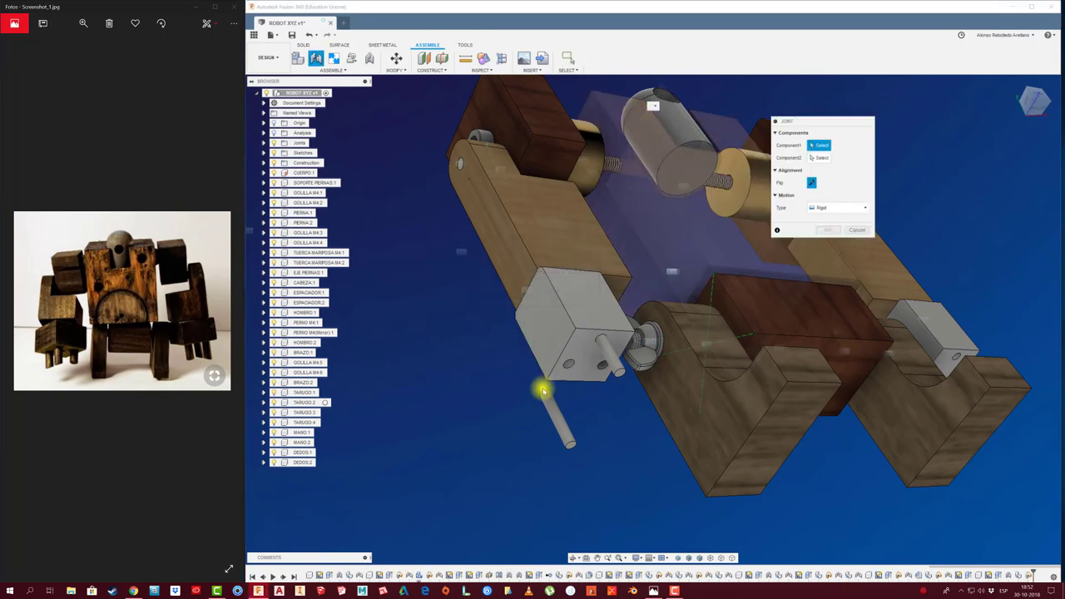
left_click(543, 392)
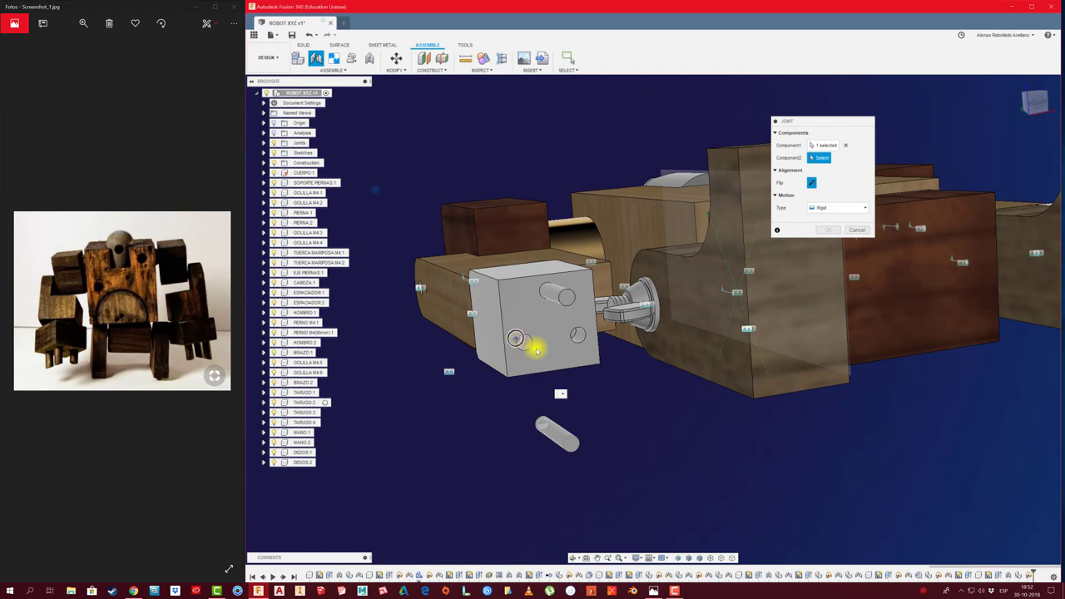
left_click(536, 351)
left_click(829, 293)
mouse_move(301, 463)
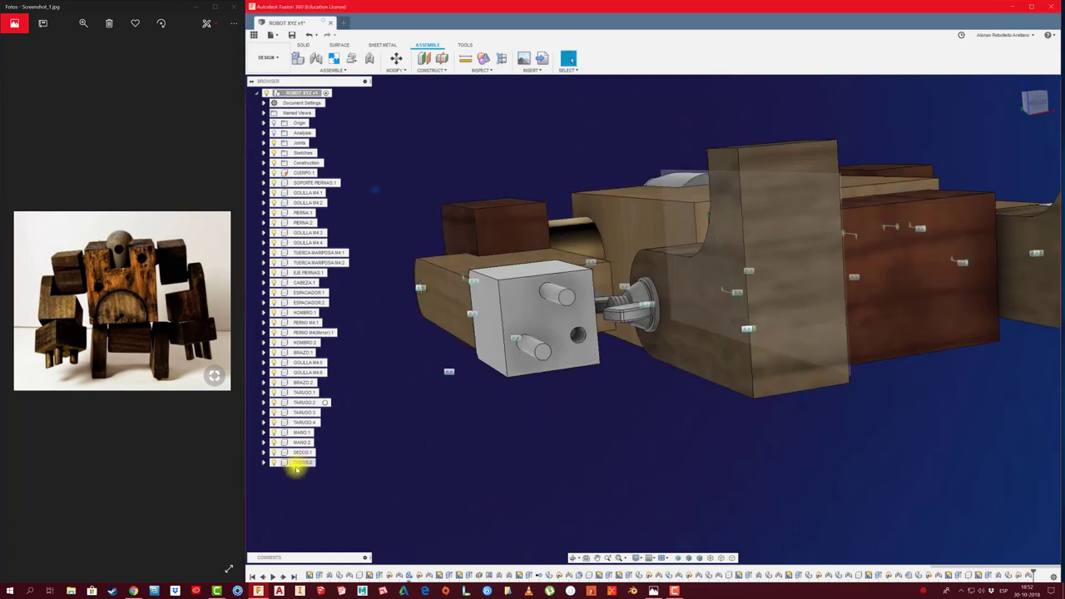
Step: Paste a third finger peg, seat it in the hand block's last hole, and view the whole robot
key("ctrl+v")
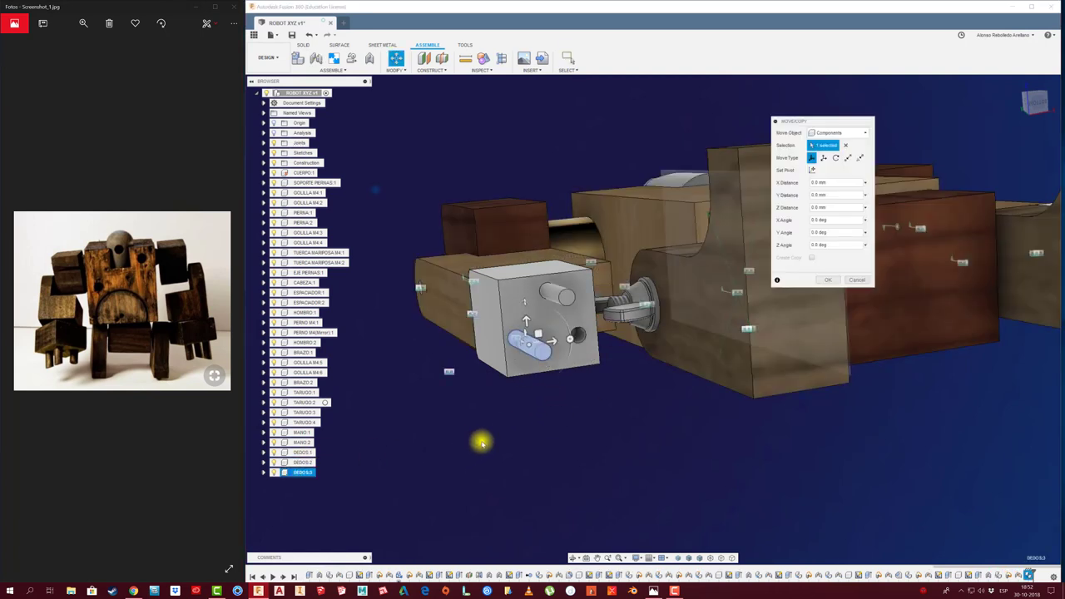
left_click_drag(539, 343, 619, 400)
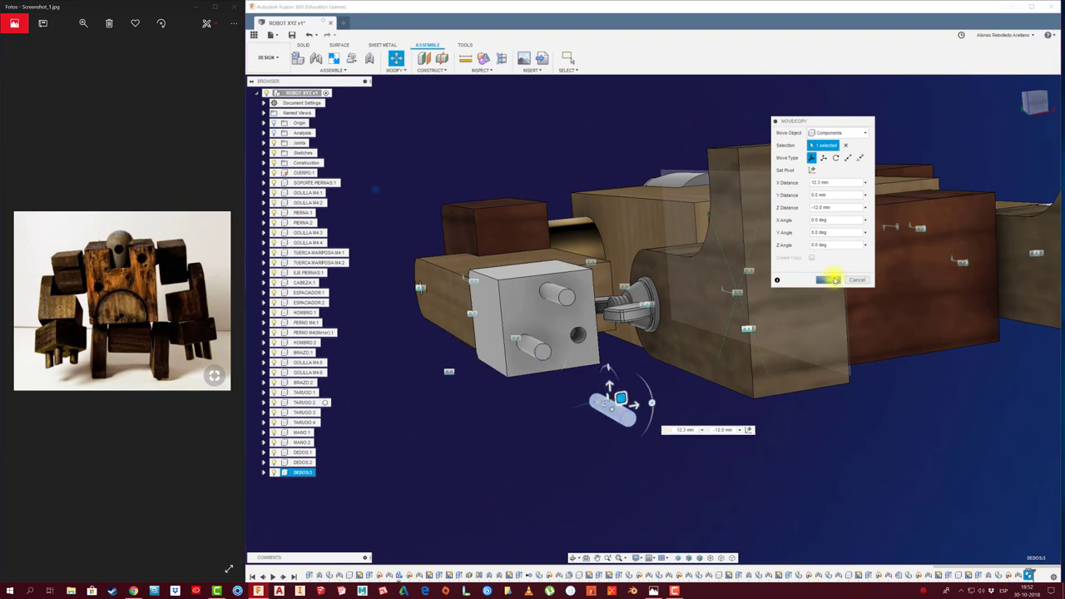
left_click(834, 280)
key("j")
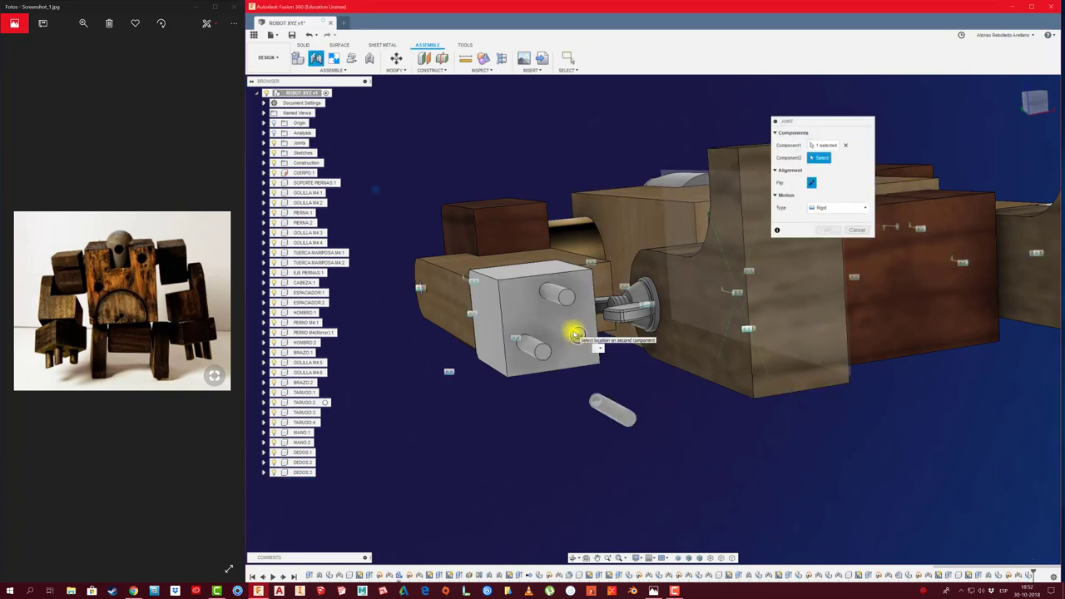
scroll(574, 334, "up", 3)
scroll(568, 327, "up", 3)
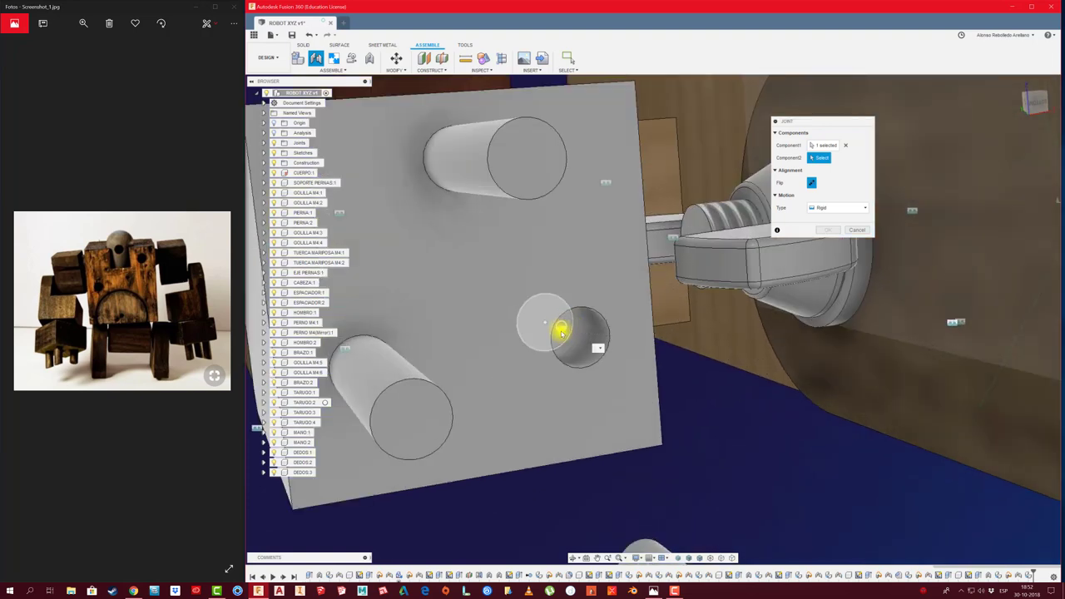
left_click(569, 329)
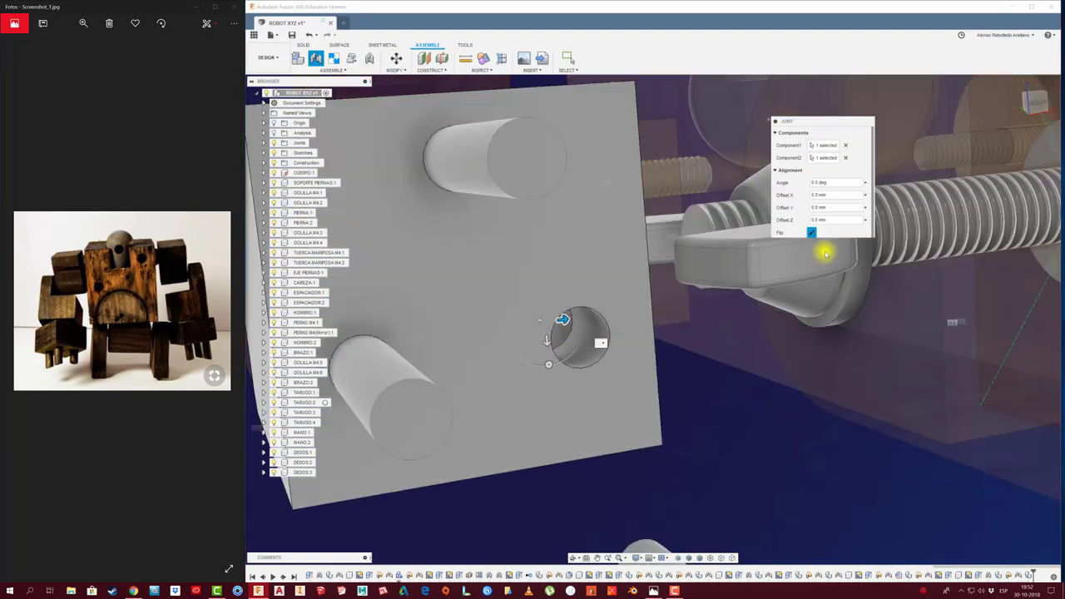
left_click(822, 290)
scroll(713, 450, "down", 5)
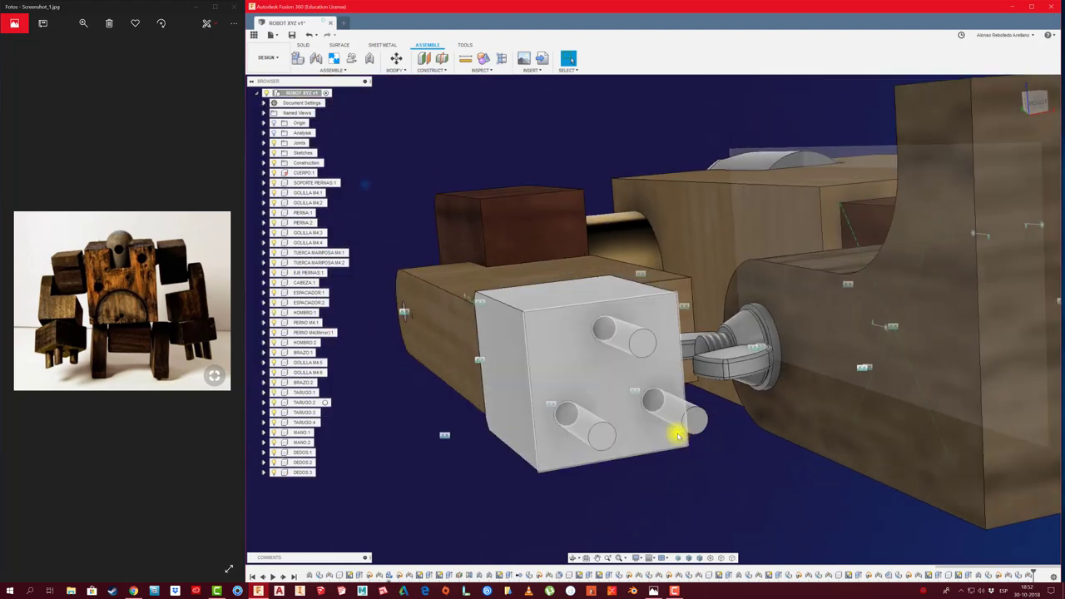
scroll(677, 432, "down", 3)
mouse_move(649, 441)
middle_mouse_down("shift")
mouse_move(635, 461)
mouse_move(630, 445)
middle_mouse_up("shift")
scroll(635, 461, "up", 2)
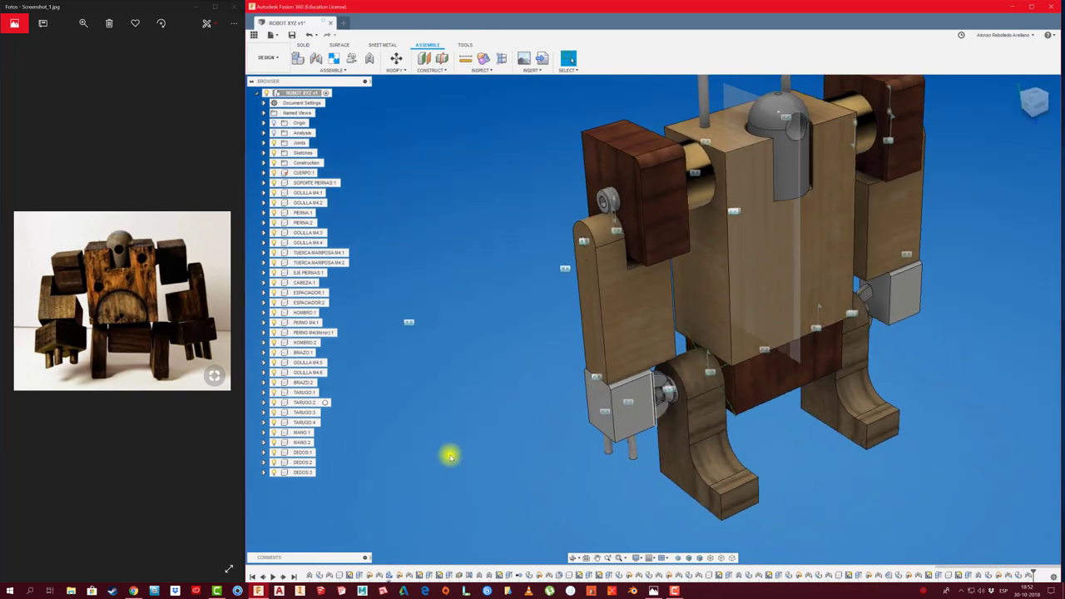
Step: Paste copies of DEDOS 1–3 as DEDOS:4–6 and move them along X beside the second hand block
mouse_move(449, 456)
middle_mouse_down("shift")
mouse_move(288, 508)
mouse_move(316, 452)
mouse_move(305, 445)
middle_mouse_up("shift")
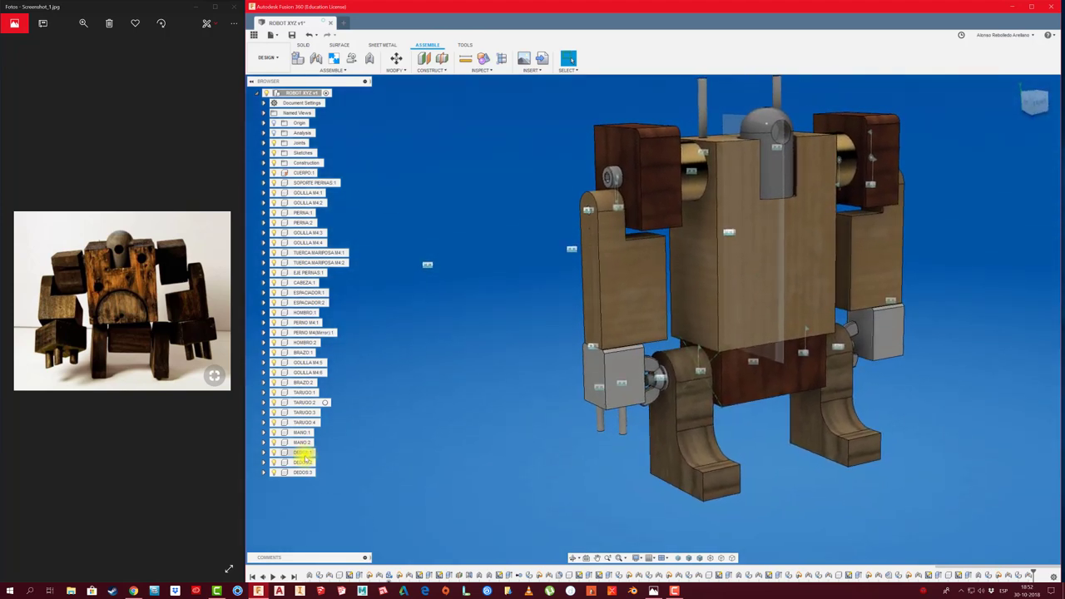
mouse_move(303, 471)
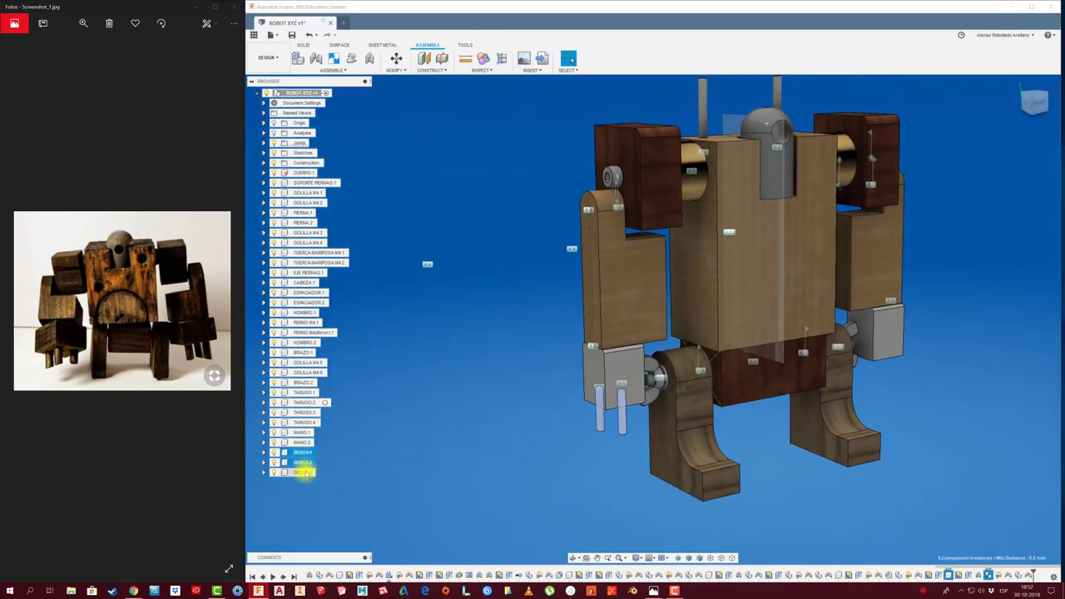
key("ctrl+v")
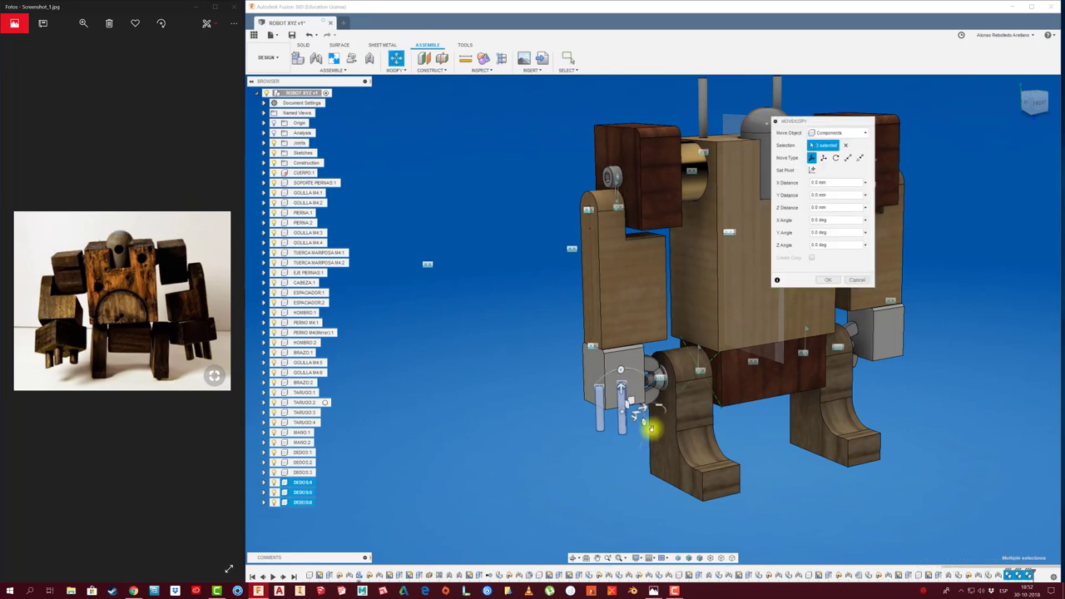
left_click_drag(637, 405, 911, 362)
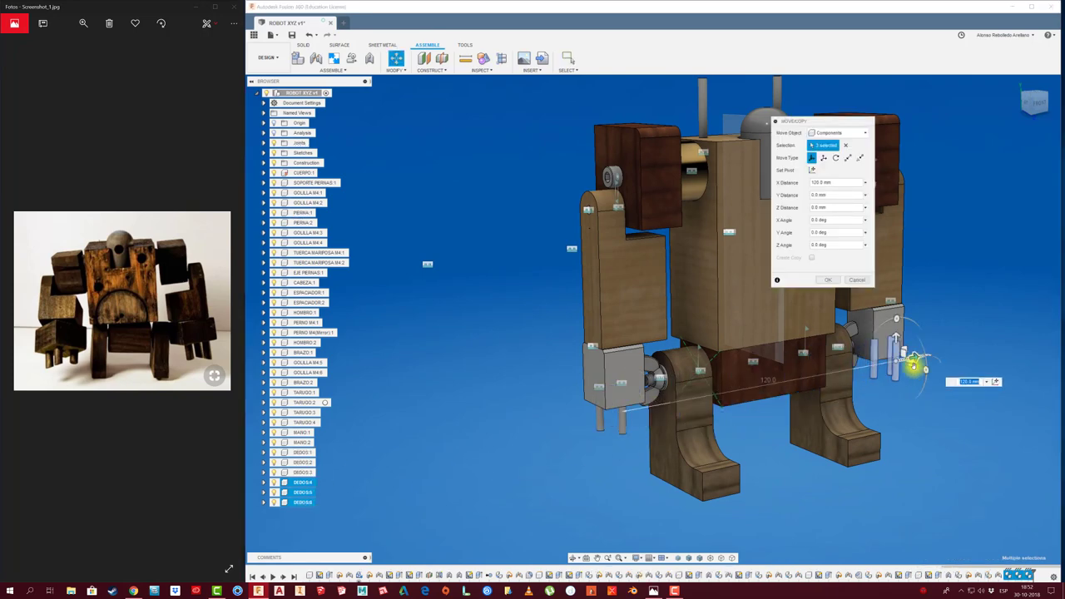
middle_click_drag(910, 369, 890, 423, "shift")
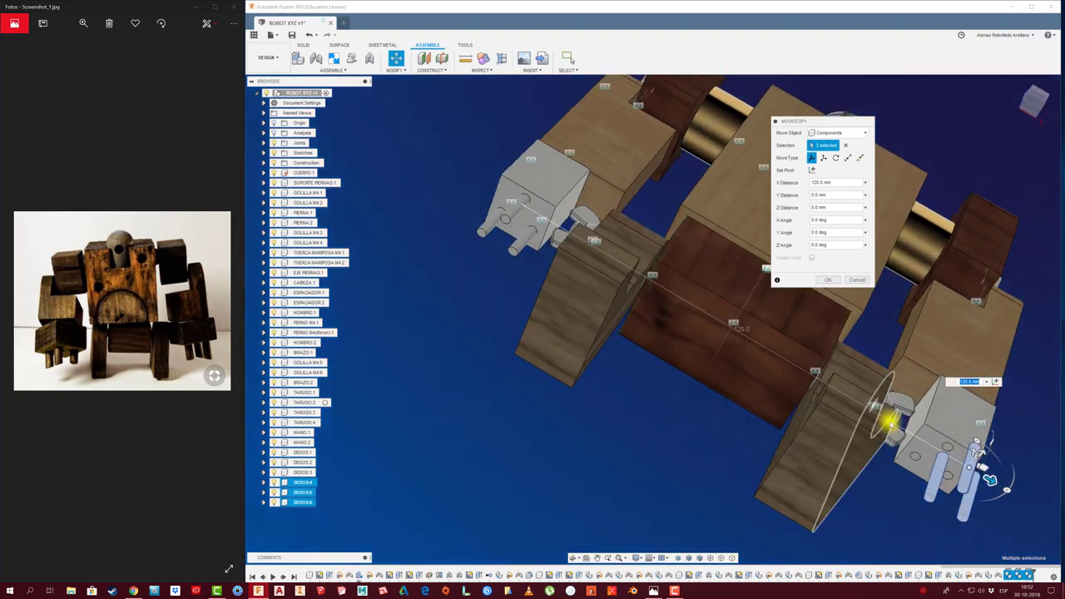
scroll(868, 425, "up", 3)
scroll(867, 425, "up", 3)
scroll(906, 409, "up", 2)
scroll(904, 408, "up", 2)
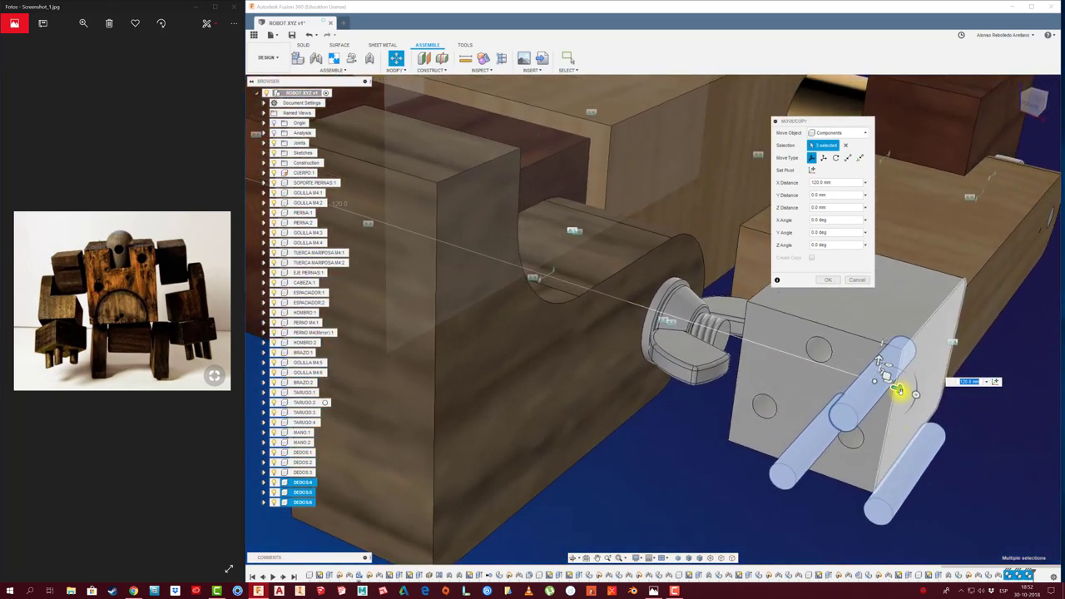
mouse_move(896, 389)
left_mouse_down()
mouse_move(846, 376)
mouse_move(1010, 412)
left_mouse_up()
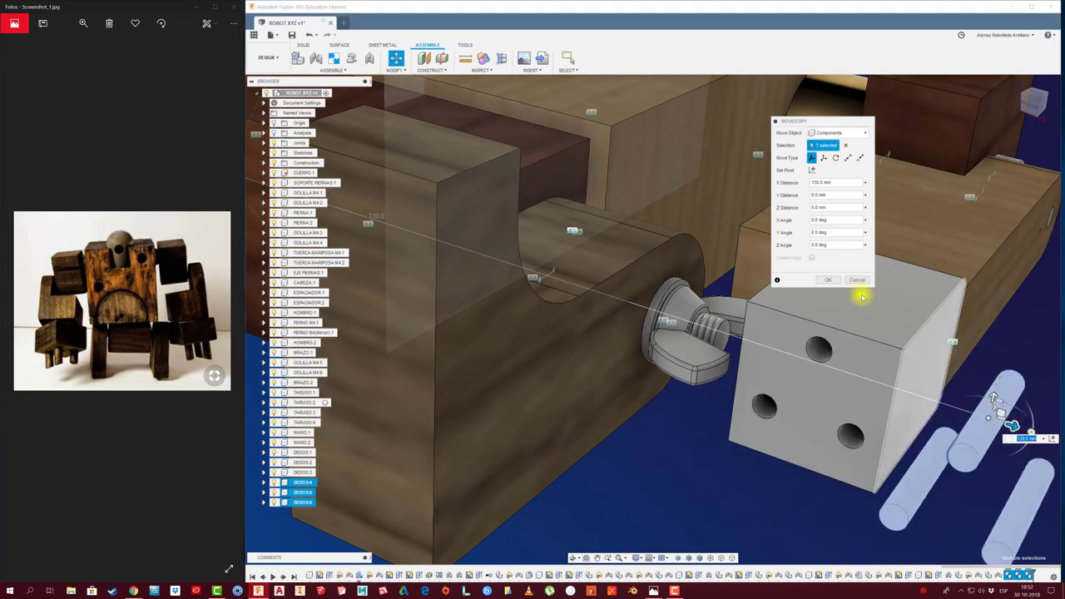
left_click(830, 280)
scroll(884, 352, "down", 2)
scroll(848, 363, "down", 2)
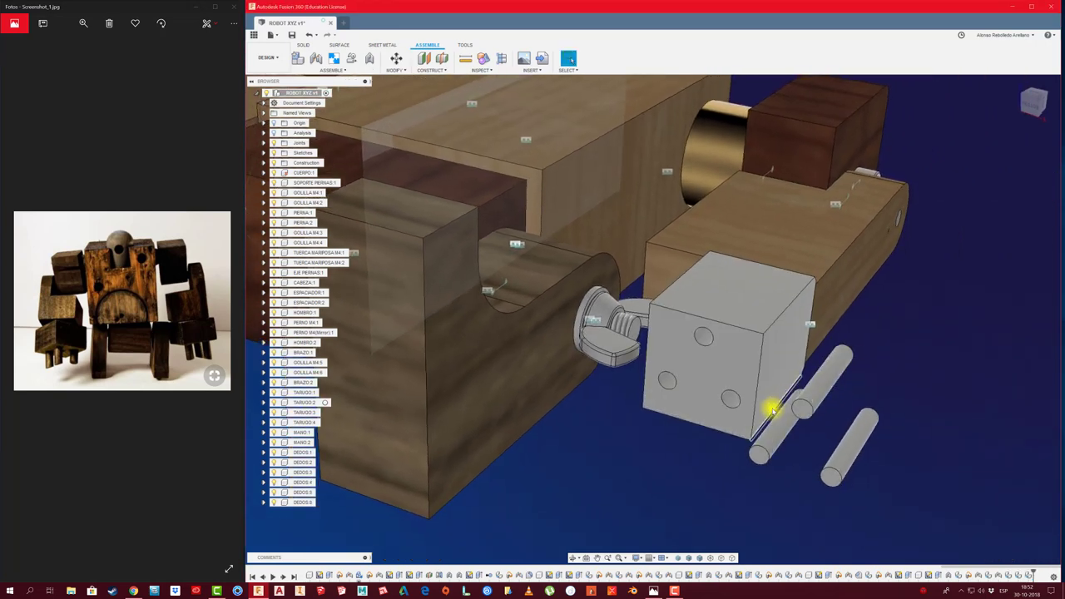
scroll(772, 409, "up", 2)
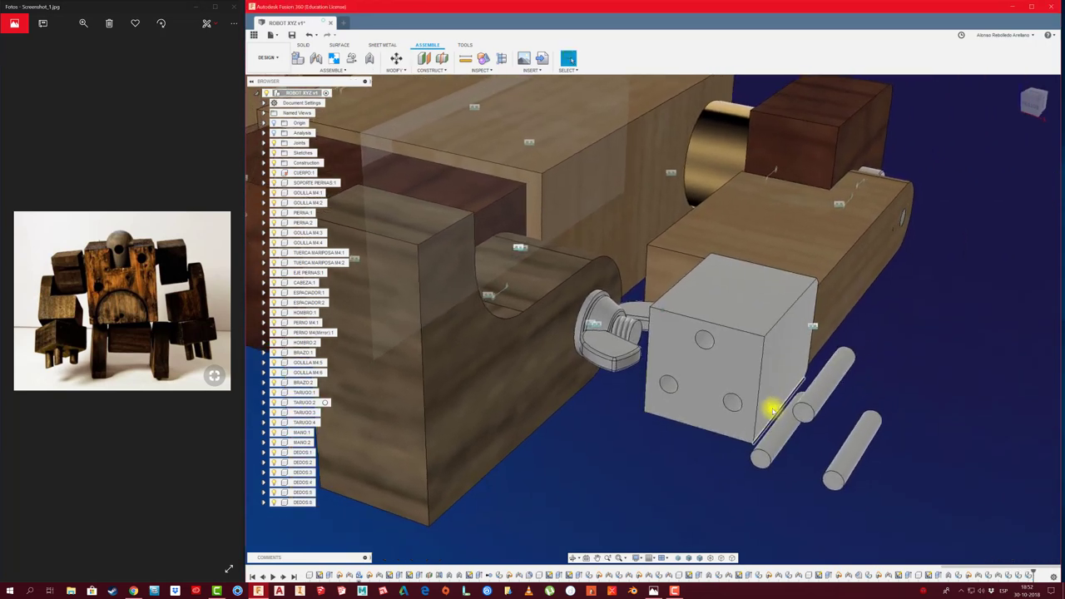
Step: Joint the first two copied finger pegs into holes on the second hand block
key("j")
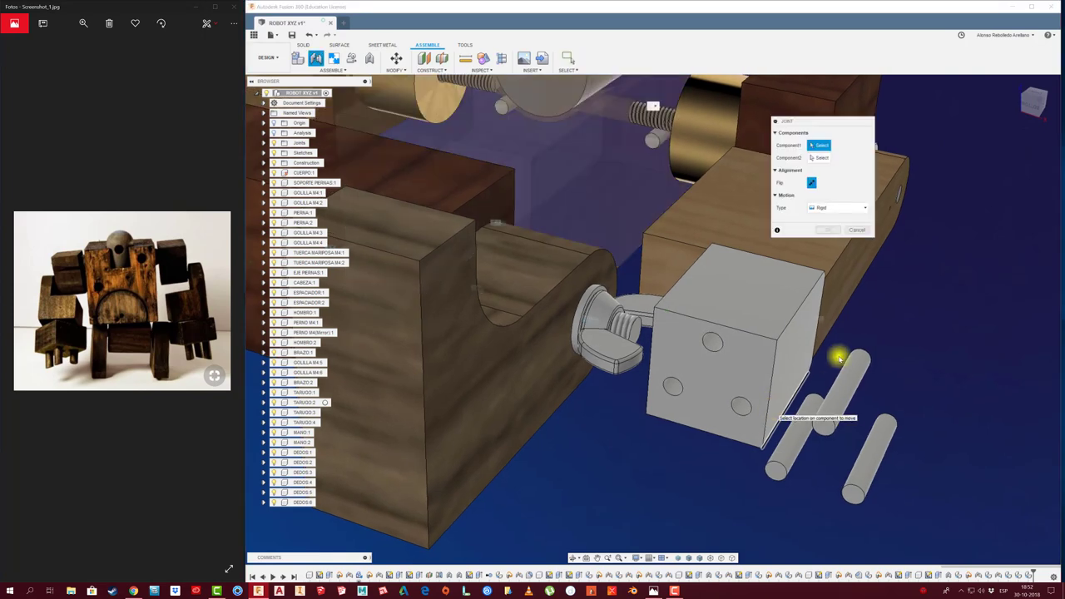
left_click(861, 354)
middle_click_drag(856, 352, 748, 358, "shift")
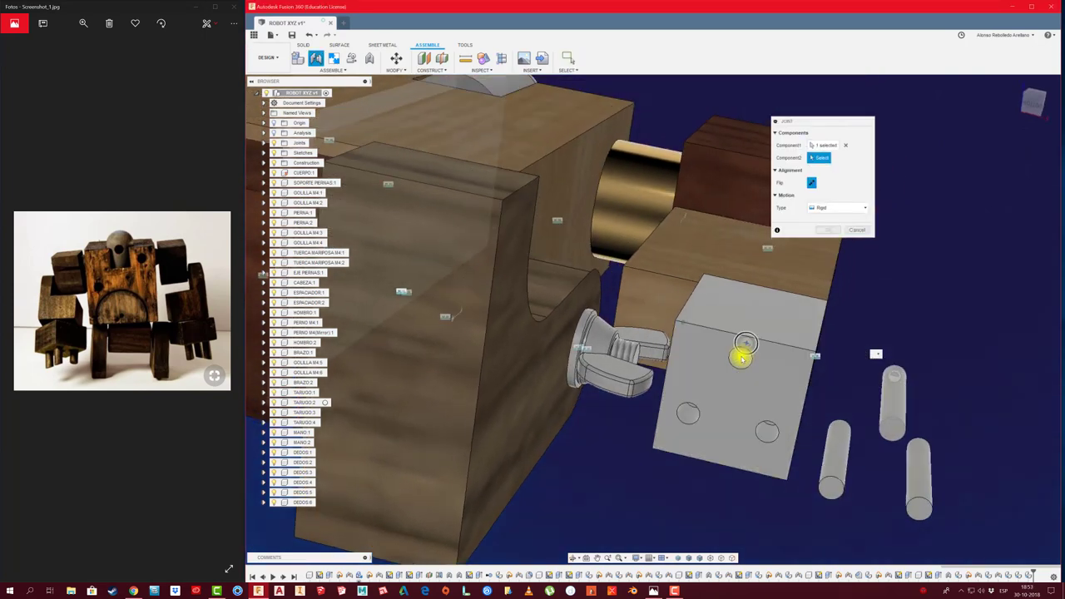
left_click(750, 358)
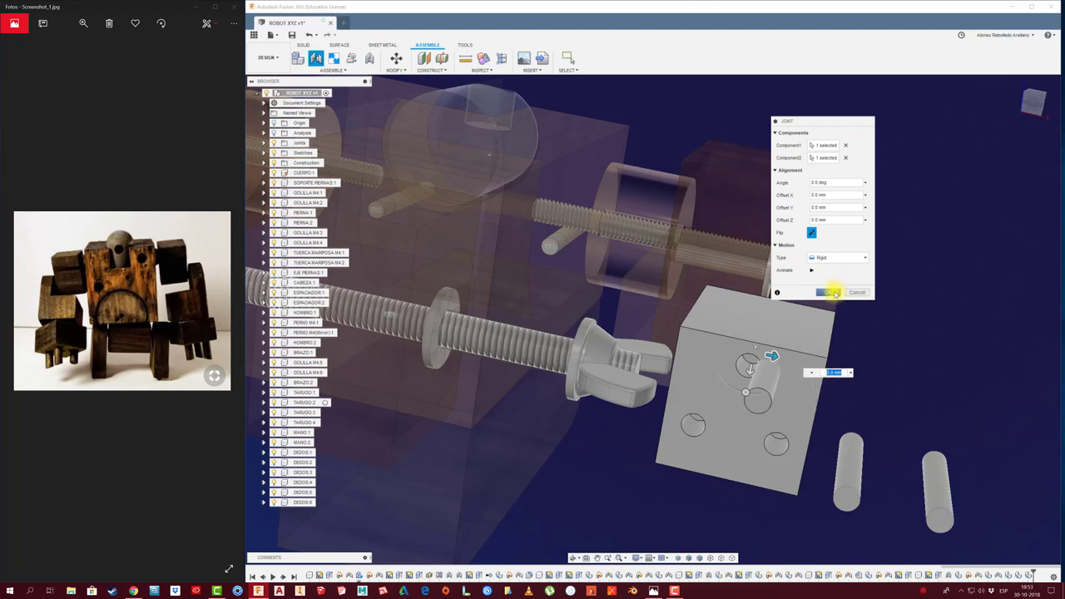
left_click(834, 293)
key("j")
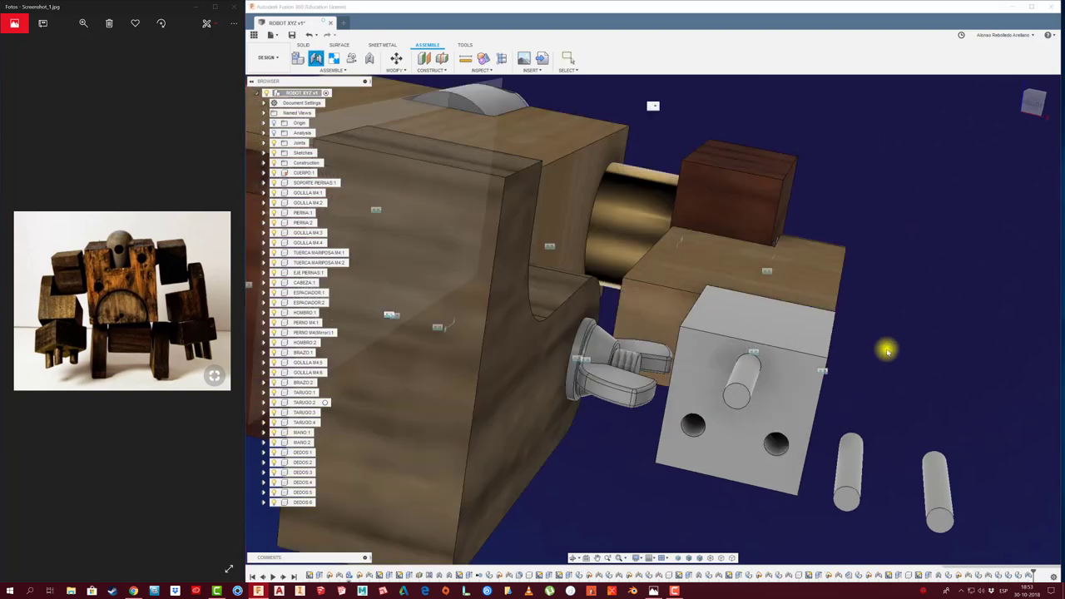
left_click(850, 435)
mouse_move(850, 434)
middle_mouse_down("shift")
mouse_move(721, 433)
mouse_move(703, 395)
middle_mouse_up("shift")
left_click(704, 394)
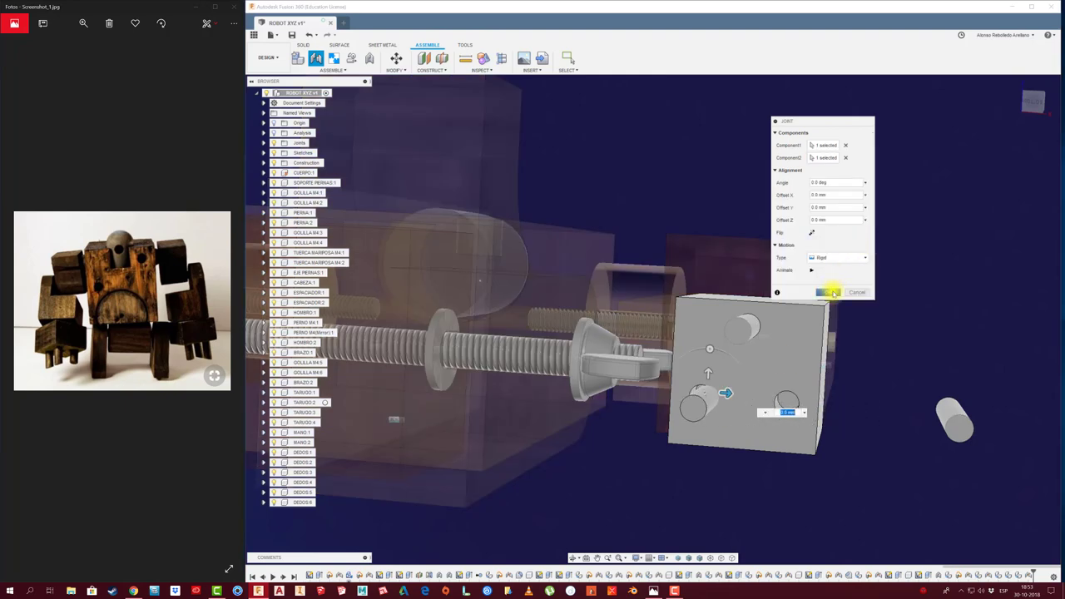
left_click(832, 293)
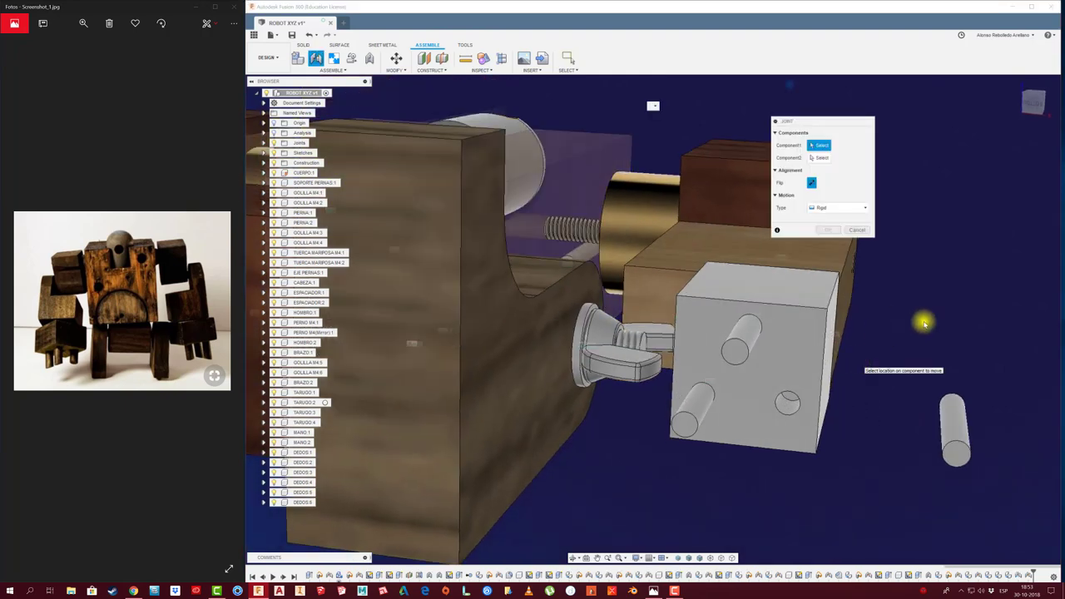
Step: Joint the last copied peg into the remaining hole and view the whole robot
left_click(796, 393)
left_click(845, 263)
left_click(824, 292)
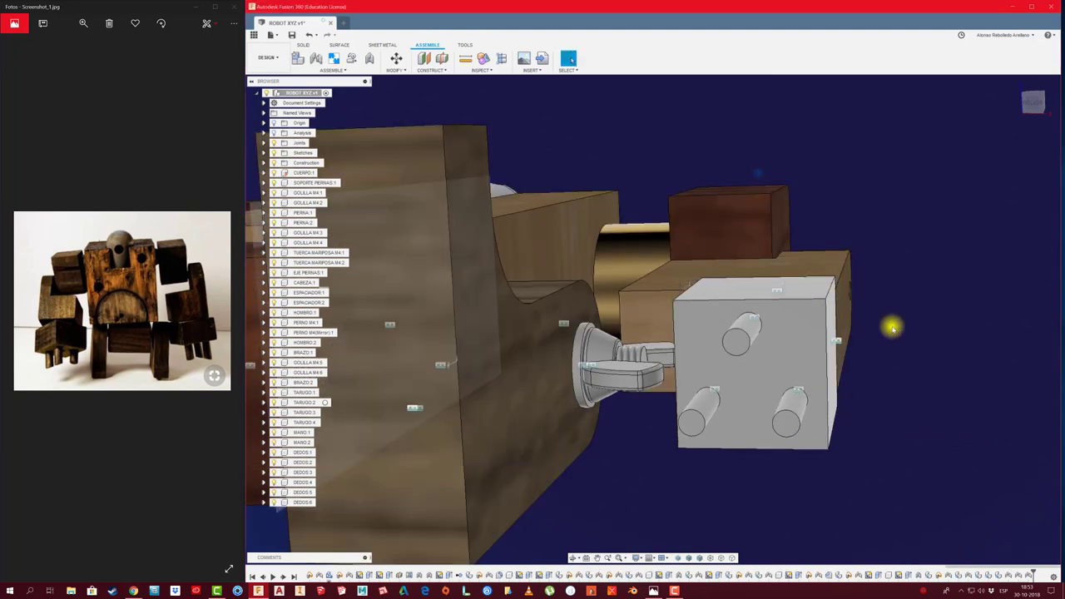
mouse_move(889, 326)
middle_mouse_down("shift")
mouse_move(884, 354)
mouse_move(825, 364)
middle_mouse_up("shift")
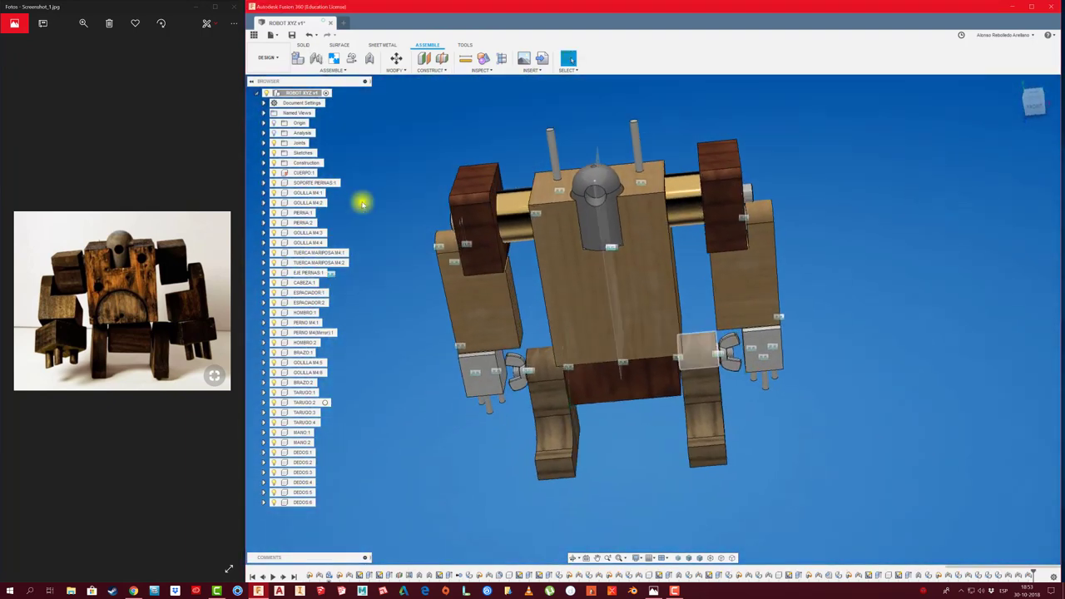
middle_click_drag(447, 197, 446, 188, "shift")
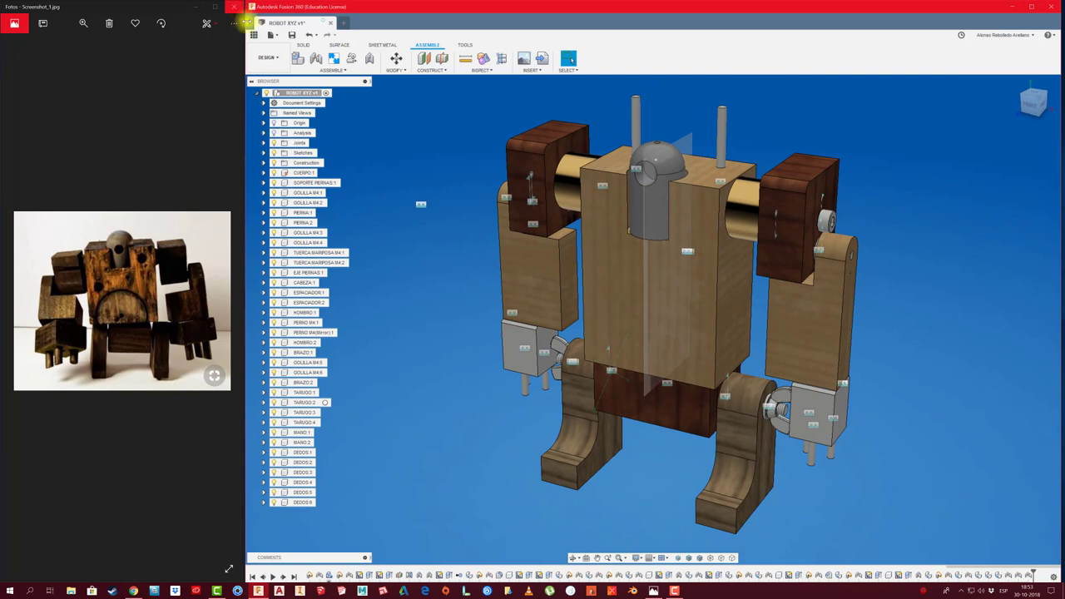
mouse_move(512, 291)
middle_mouse_down("shift")
mouse_move(485, 328)
mouse_move(613, 410)
mouse_move(592, 423)
mouse_move(510, 339)
mouse_move(606, 435)
middle_mouse_up("shift")
mouse_move(542, 183)
left_mouse_down()
mouse_move(549, 197)
mouse_move(530, 142)
mouse_move(558, 203)
mouse_move(585, 203)
left_mouse_up()
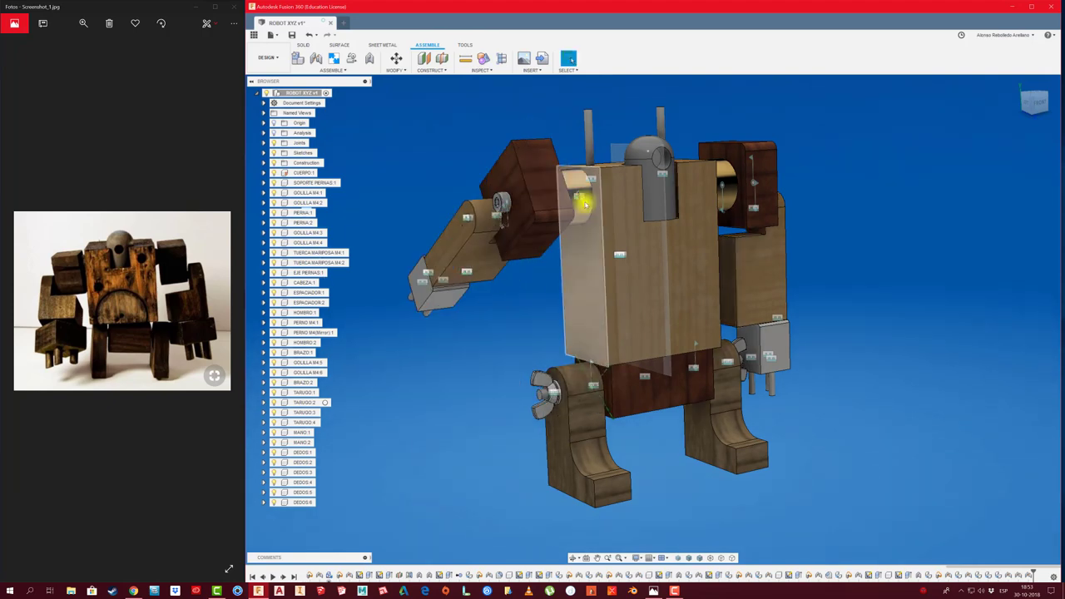
left_click(612, 59)
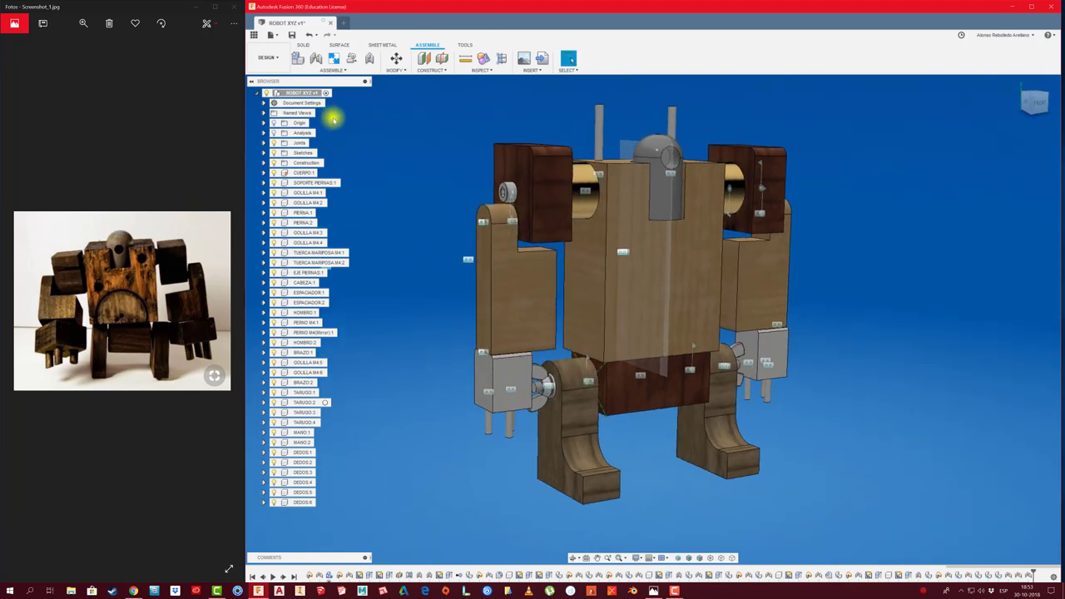